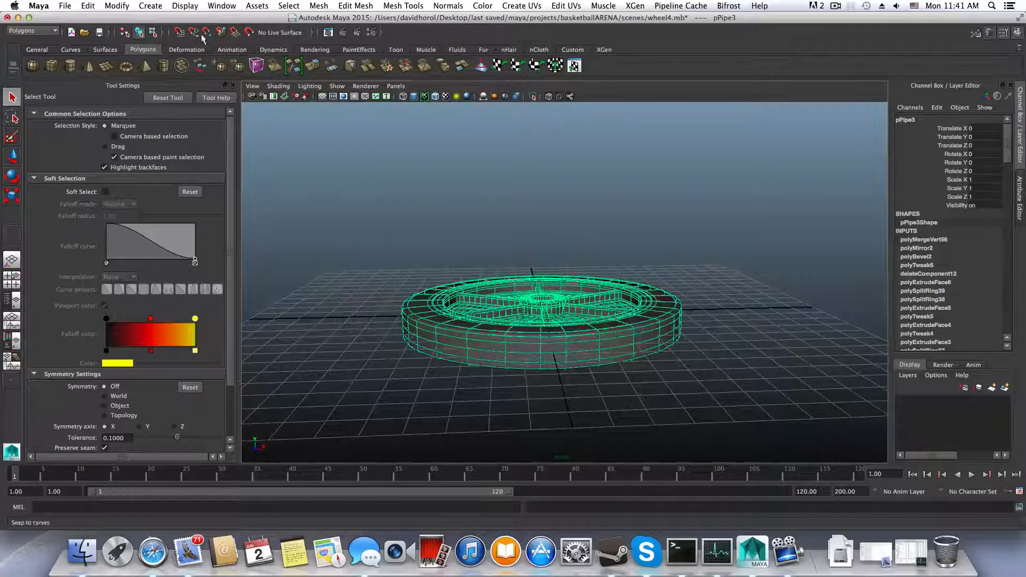
Set the perspective view's renderer to Legacy High Quality Viewport
click(364, 87)
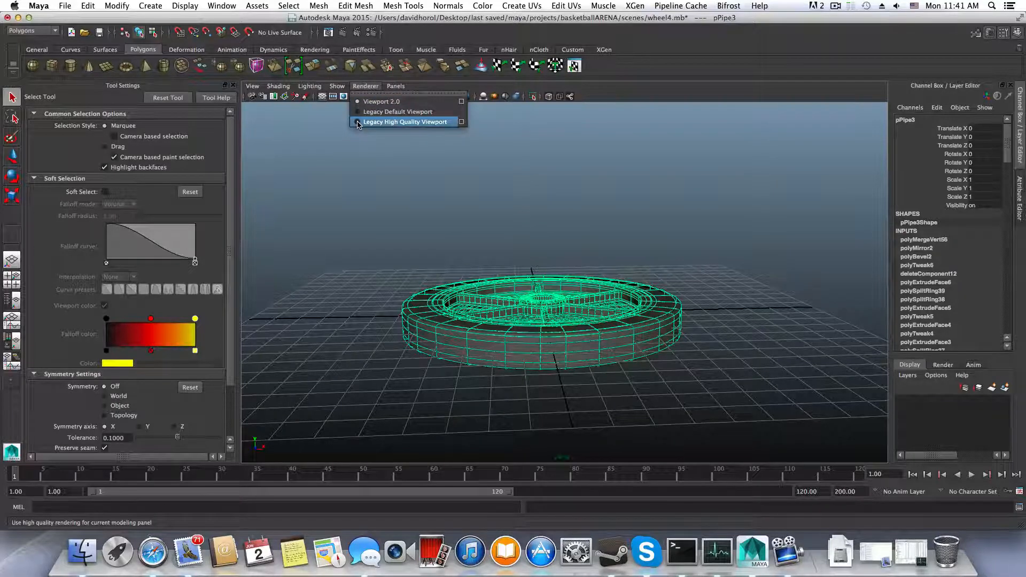
click(385, 122)
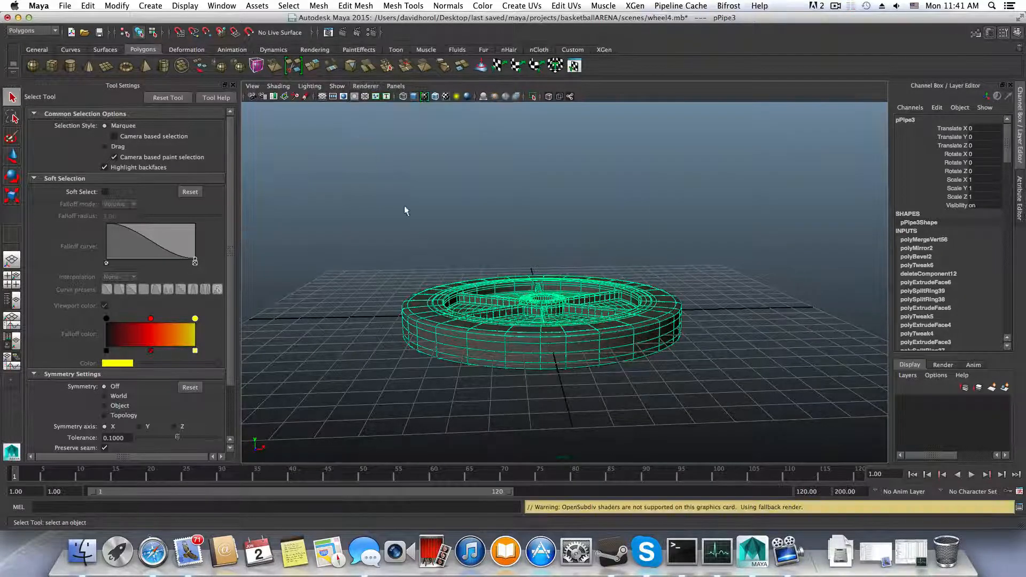
click(361, 86)
click(361, 86)
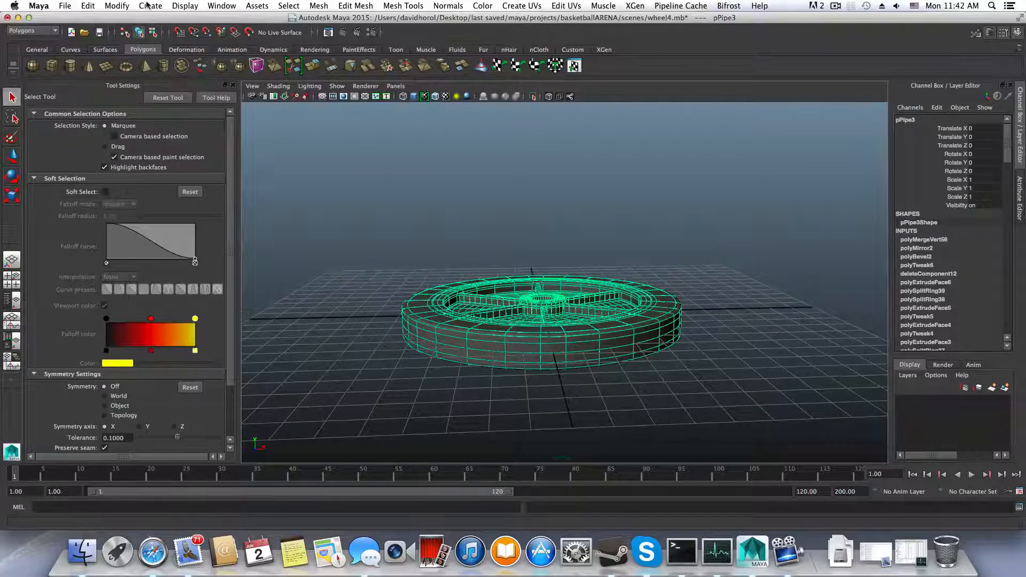
Delete the construction history of the selected wheel mesh
click(88, 5)
mouse_move(120, 133)
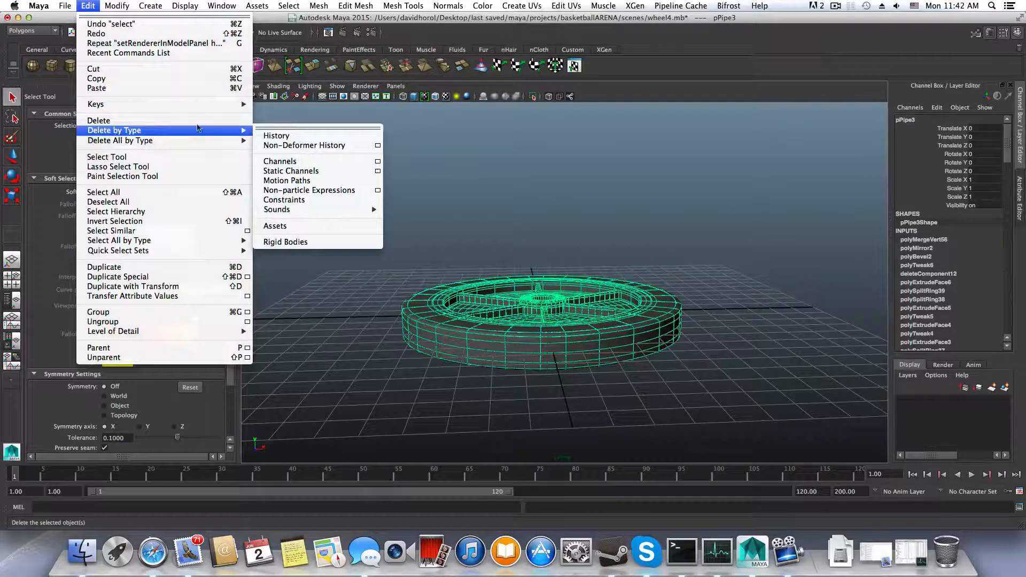
click(277, 136)
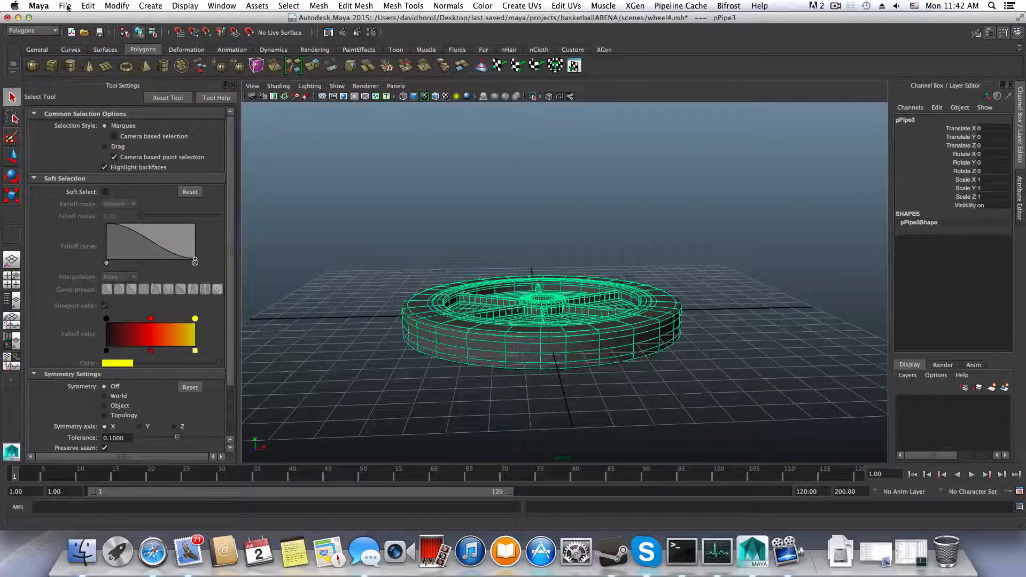
Open the scene backstop19.mb from the basketballARENA project's scenes folder
click(85, 6)
click(80, 10)
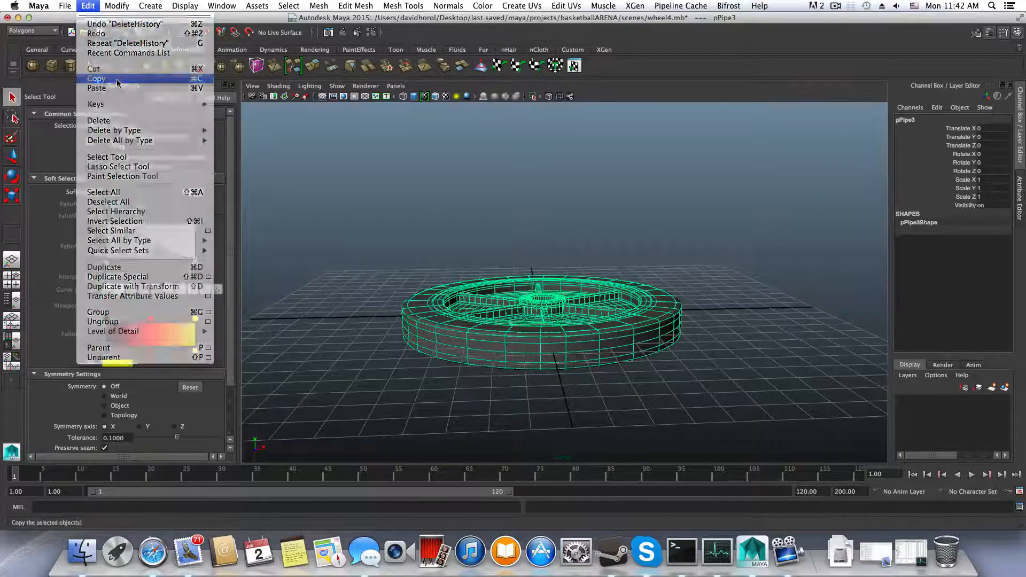
click(68, 7)
click(81, 35)
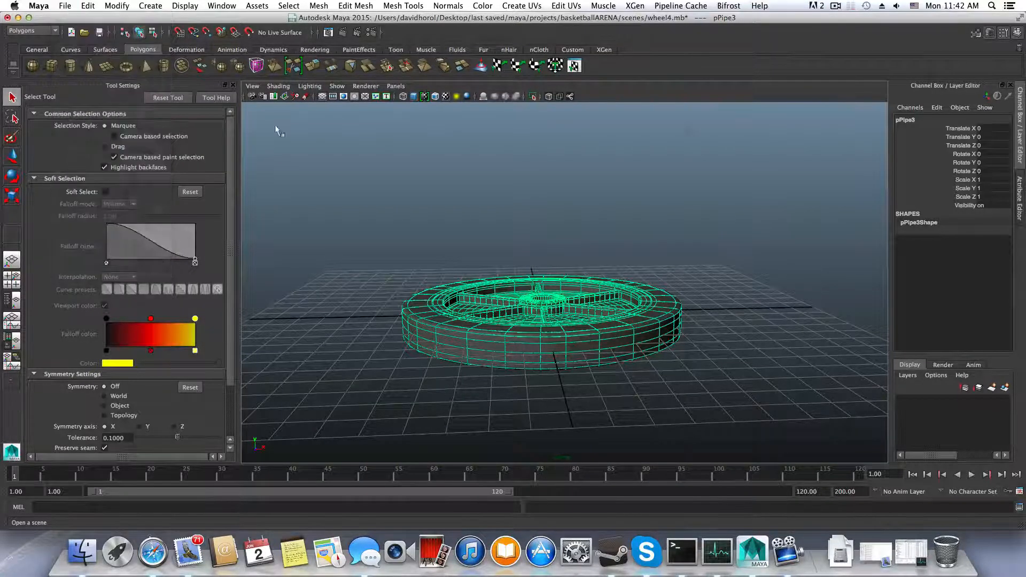
click(246, 322)
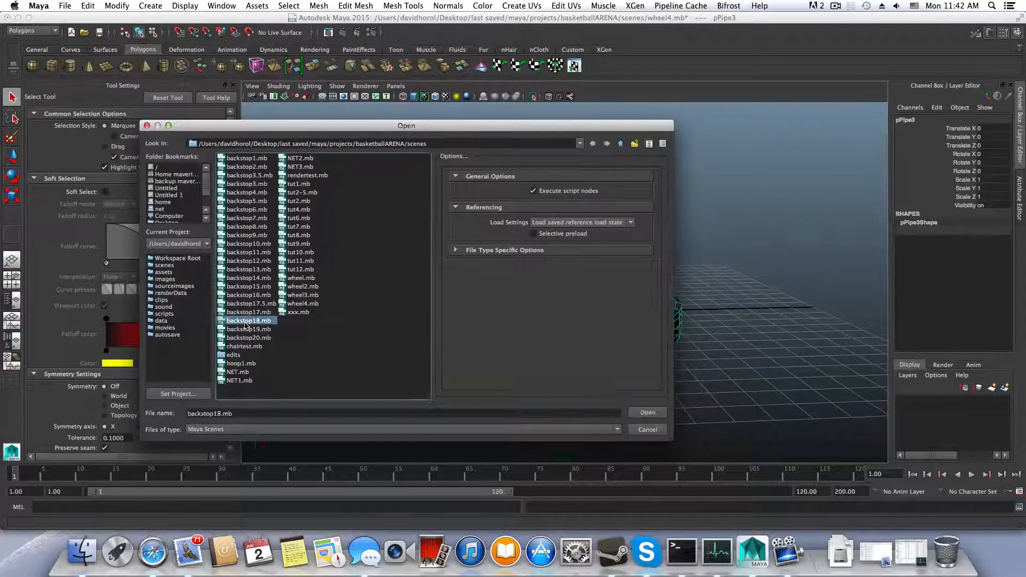
click(652, 418)
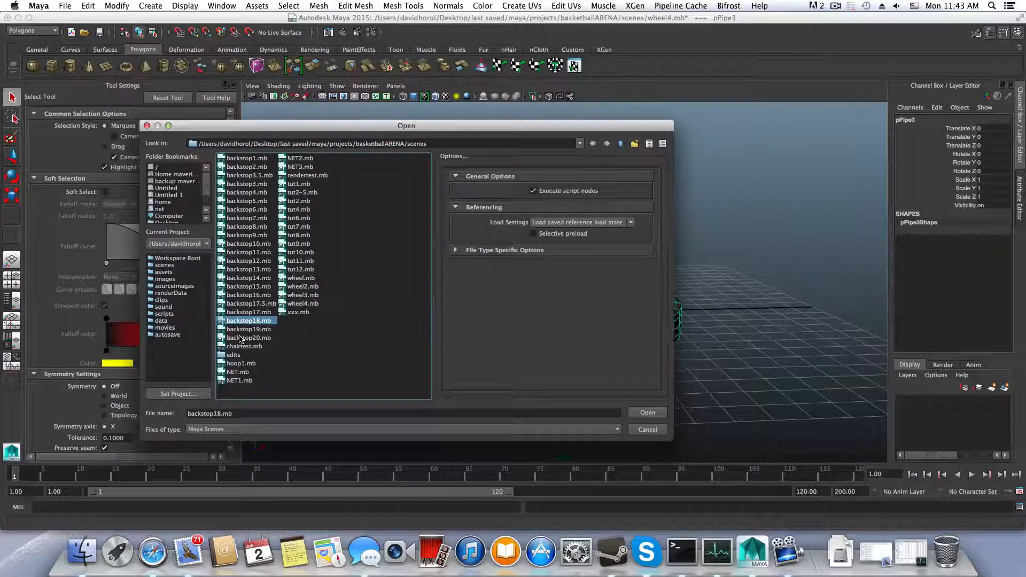
click(243, 338)
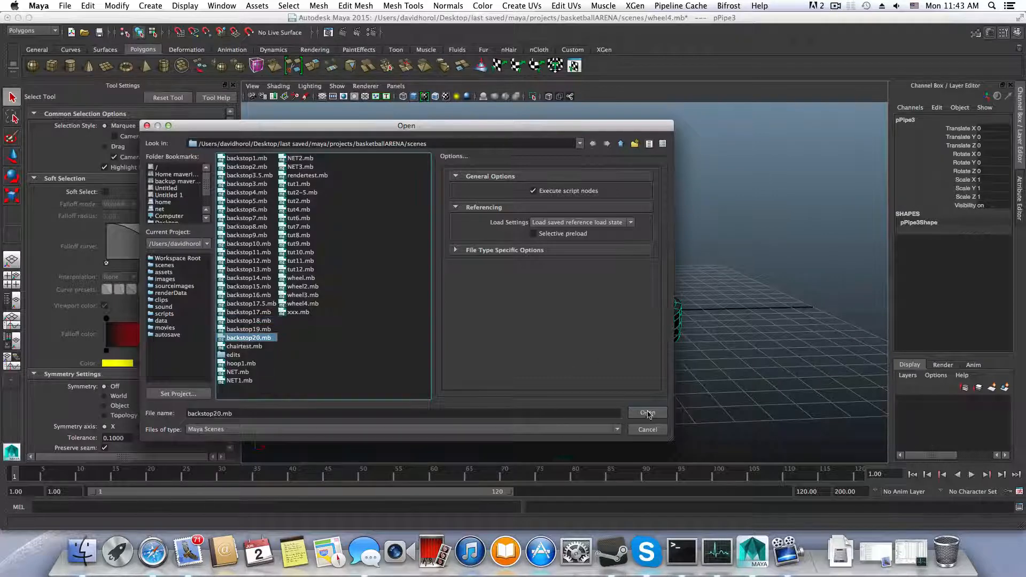
click(247, 329)
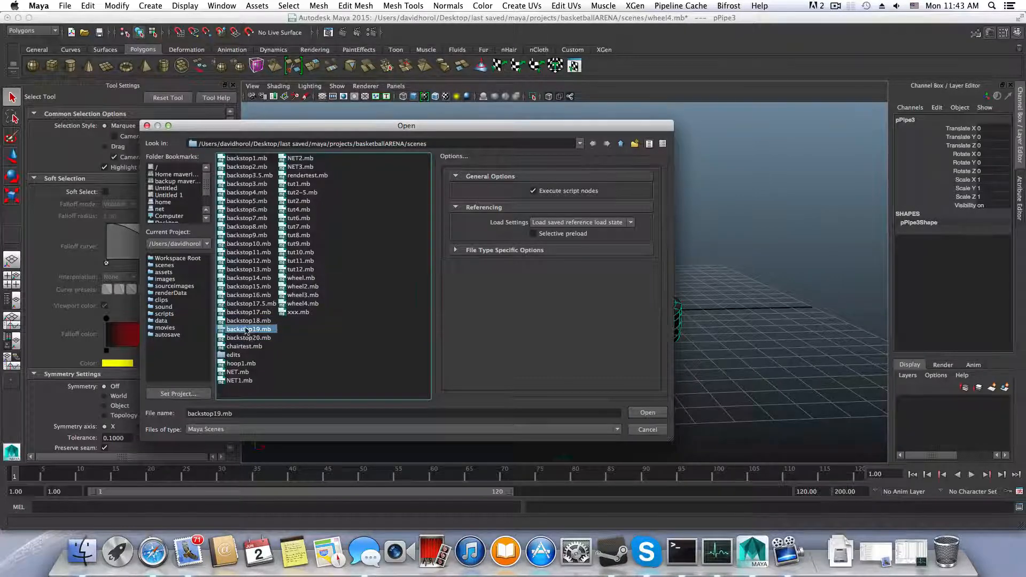
click(647, 413)
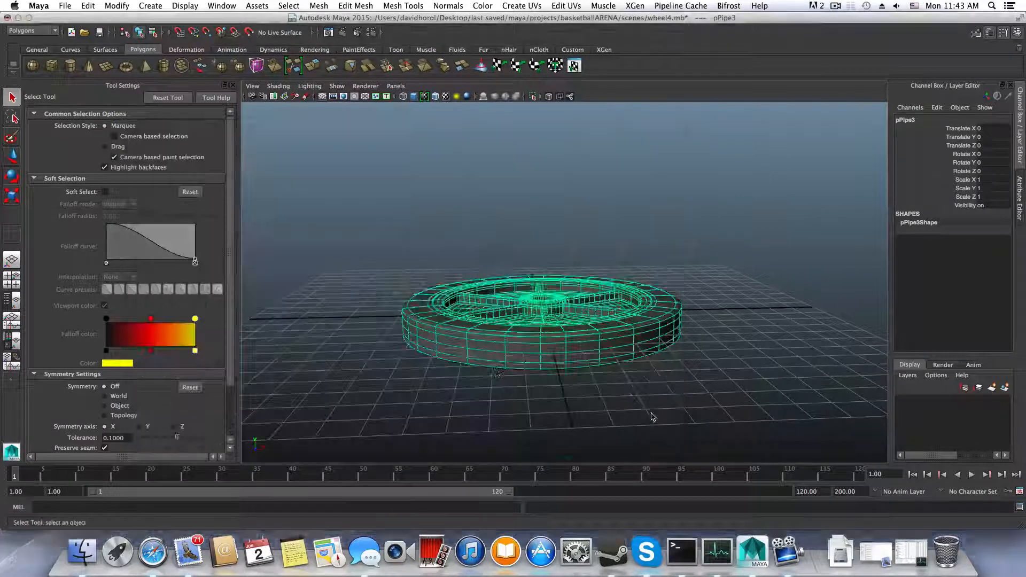
click(508, 274)
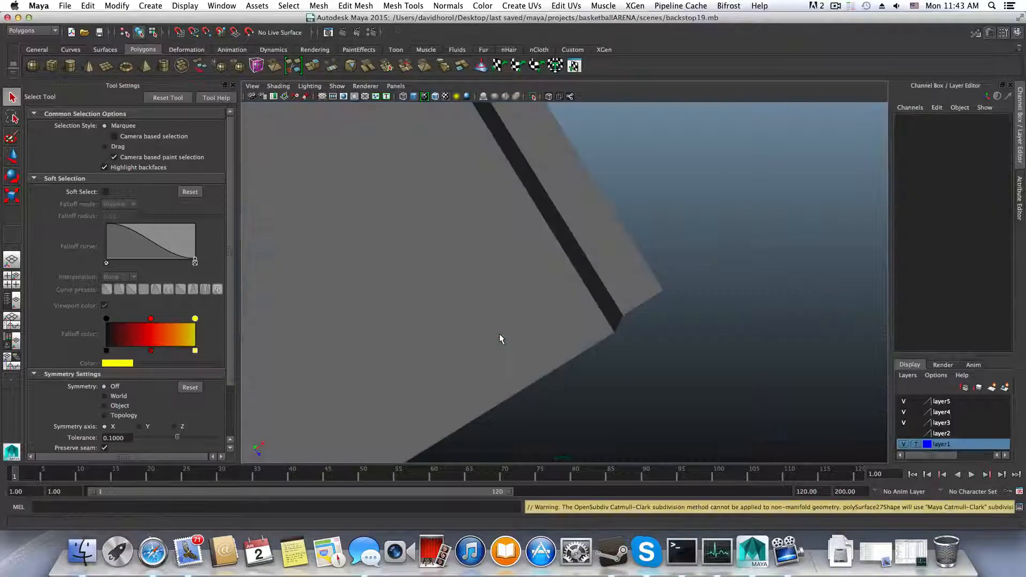
Select the backstop frame mesh and examine how the wheel and its bracket are mounted on the base
scroll(456, 350, down, 5)
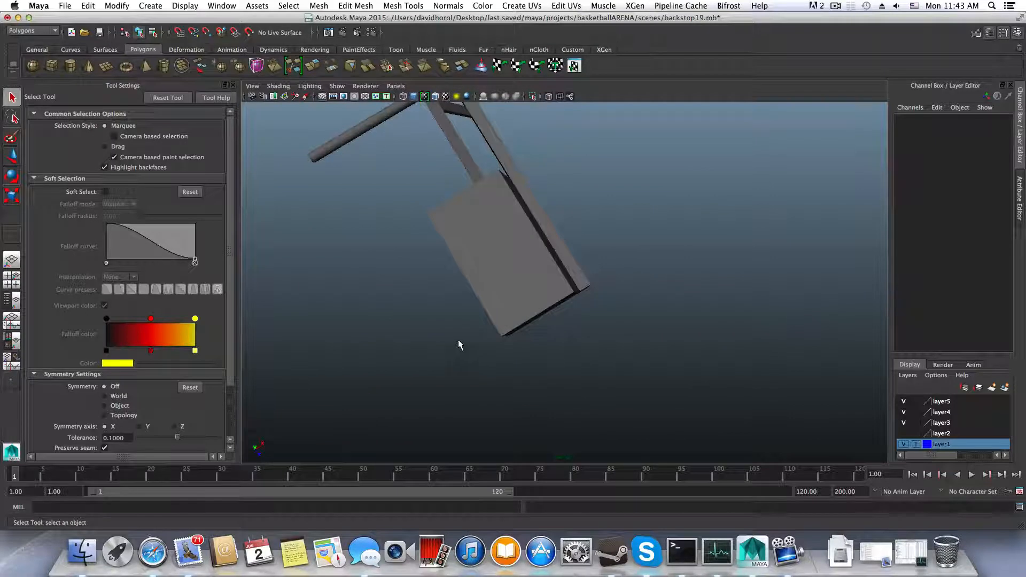
alt+drag(472, 331, 614, 344)
alt+drag(537, 265, 443, 285)
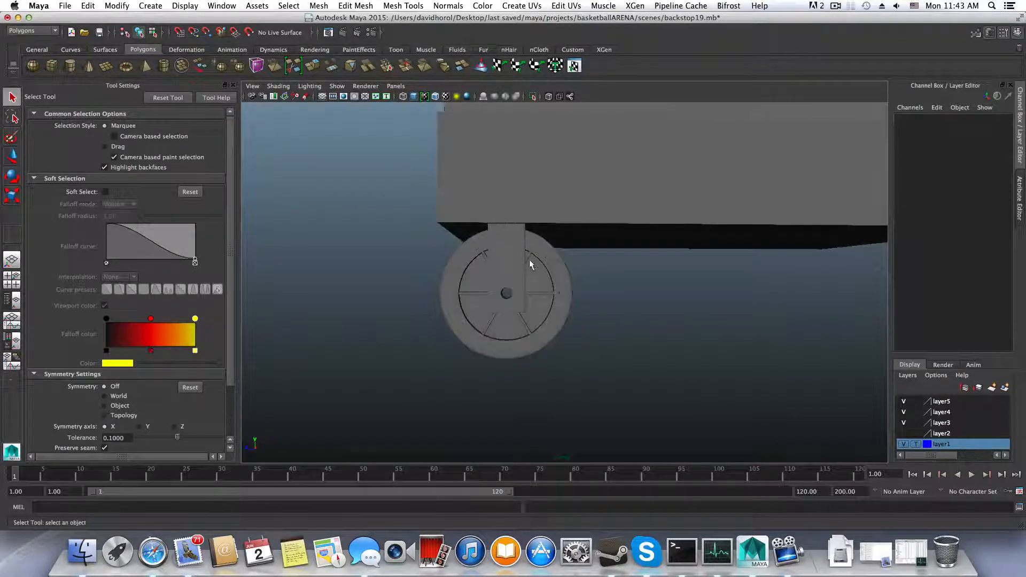
alt+drag(494, 310, 543, 316)
click(507, 202)
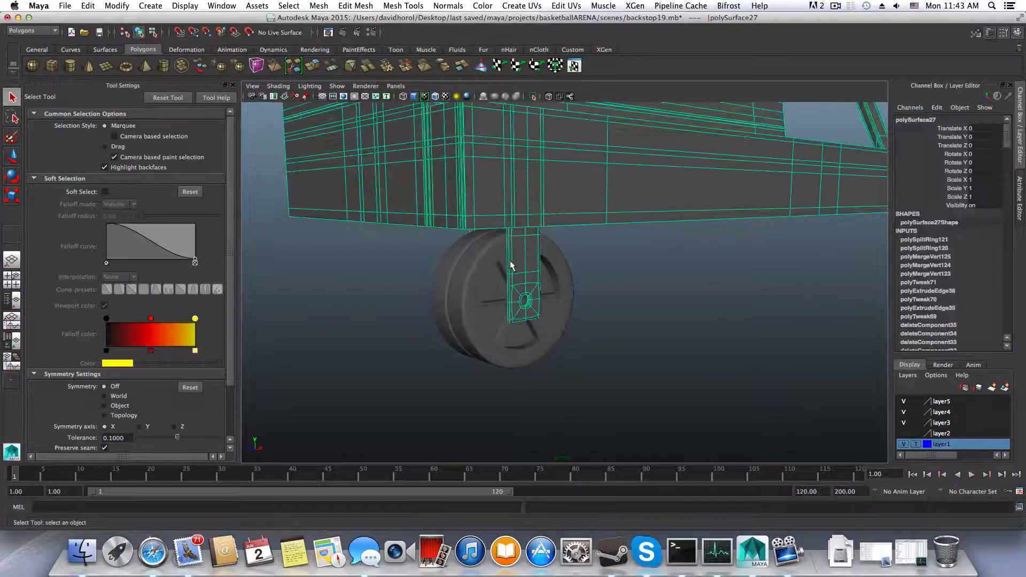
alt+drag(513, 270, 586, 218)
alt+drag(470, 223, 407, 331)
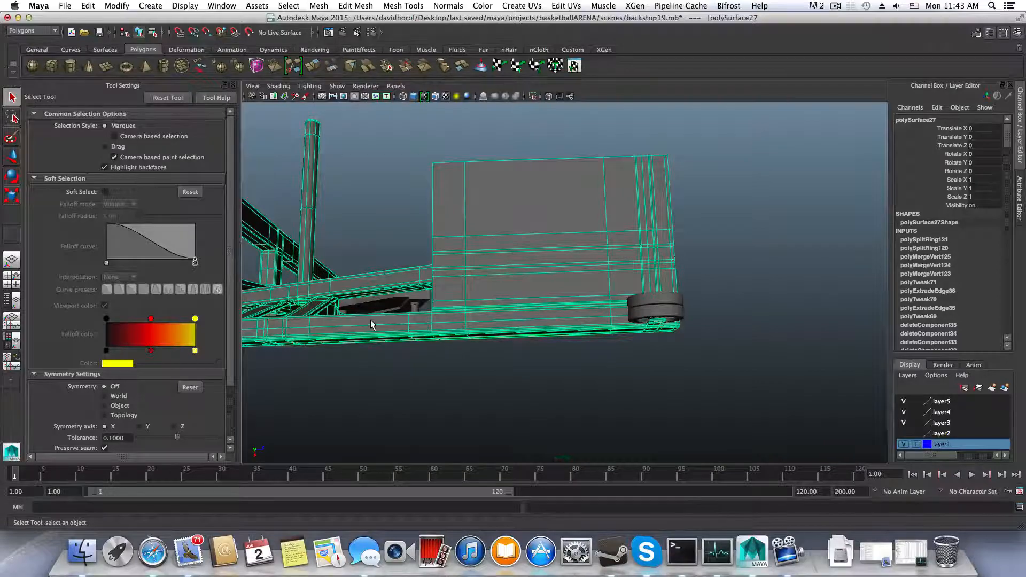
Examine the edge loops on the wheel bracket and where it joins the underside of the base
scroll(531, 353, up, 5)
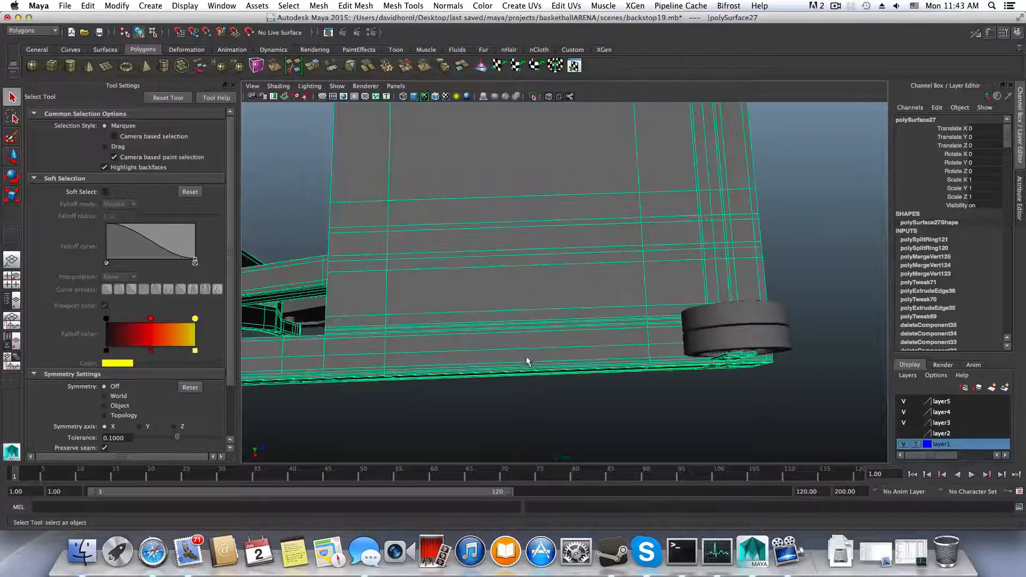
alt+drag(524, 367, 502, 307)
alt+right_drag(502, 307, 525, 310)
alt+drag(525, 309, 555, 300)
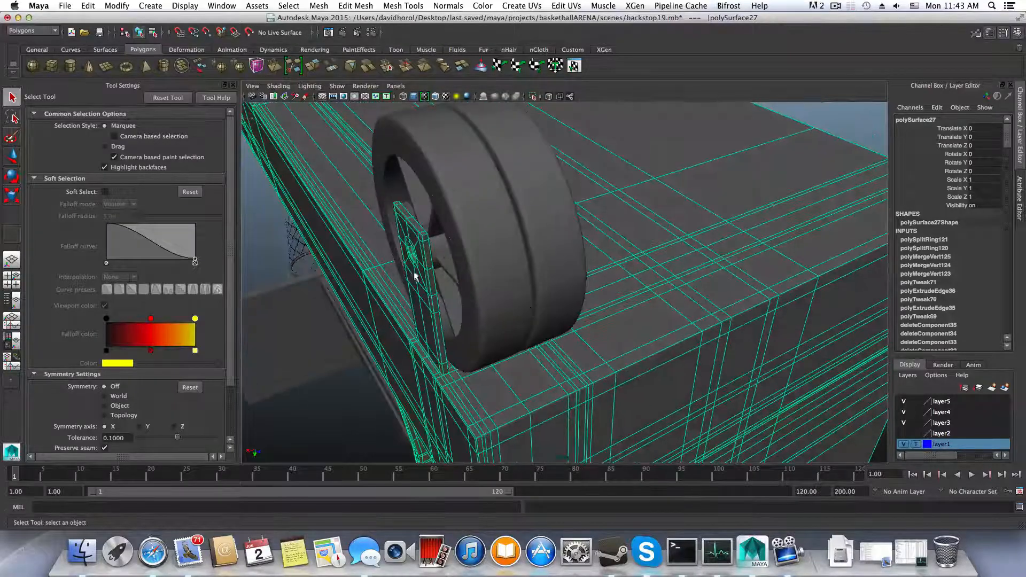
alt+drag(424, 291, 550, 205)
alt+drag(545, 260, 431, 275)
alt+right_drag(431, 275, 468, 293)
alt+drag(468, 292, 450, 337)
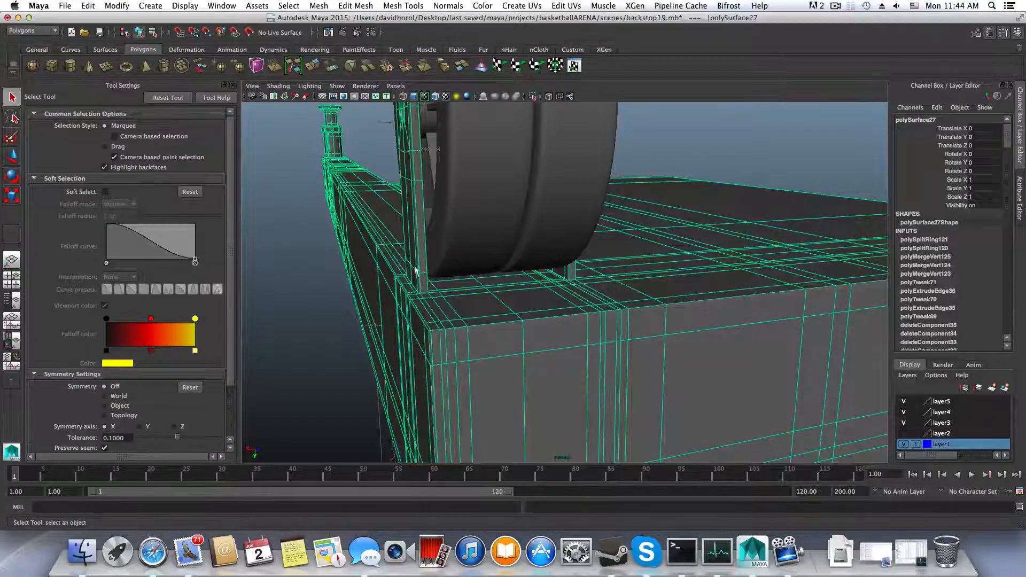
alt+drag(419, 129, 421, 166)
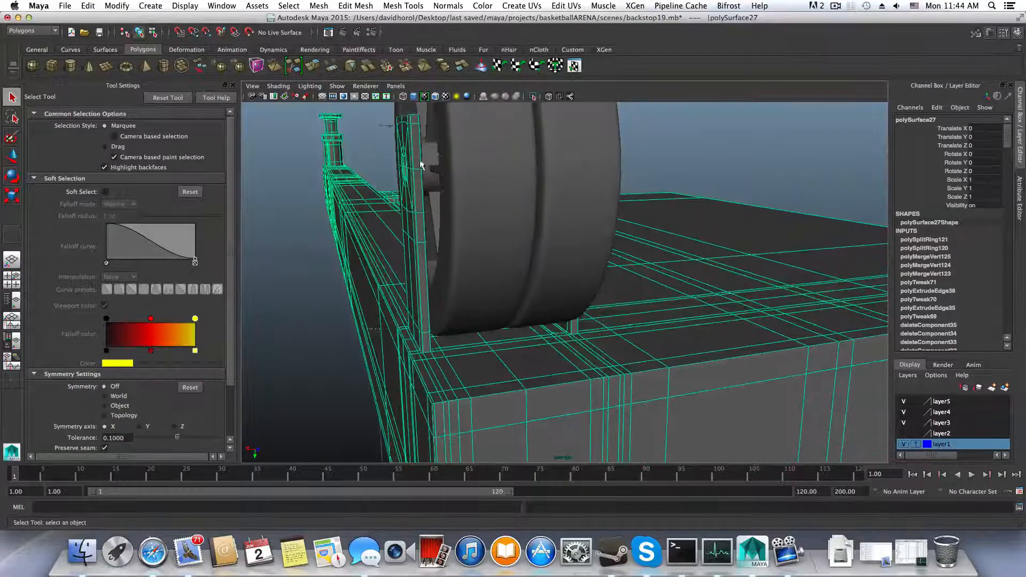
alt+drag(399, 252, 417, 250)
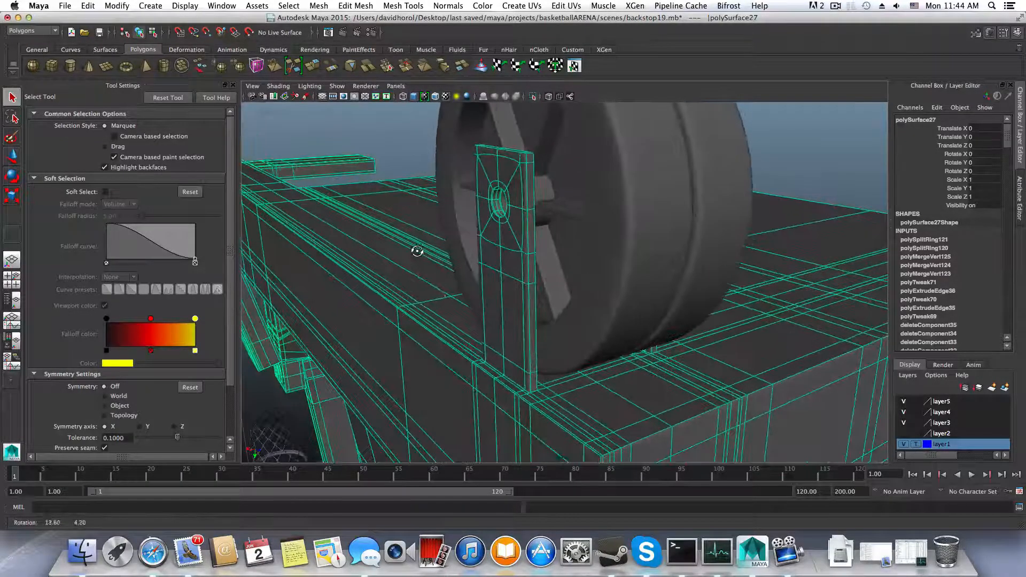
alt+drag(435, 288, 641, 390)
alt+drag(525, 342, 589, 356)
alt+right_drag(588, 357, 506, 351)
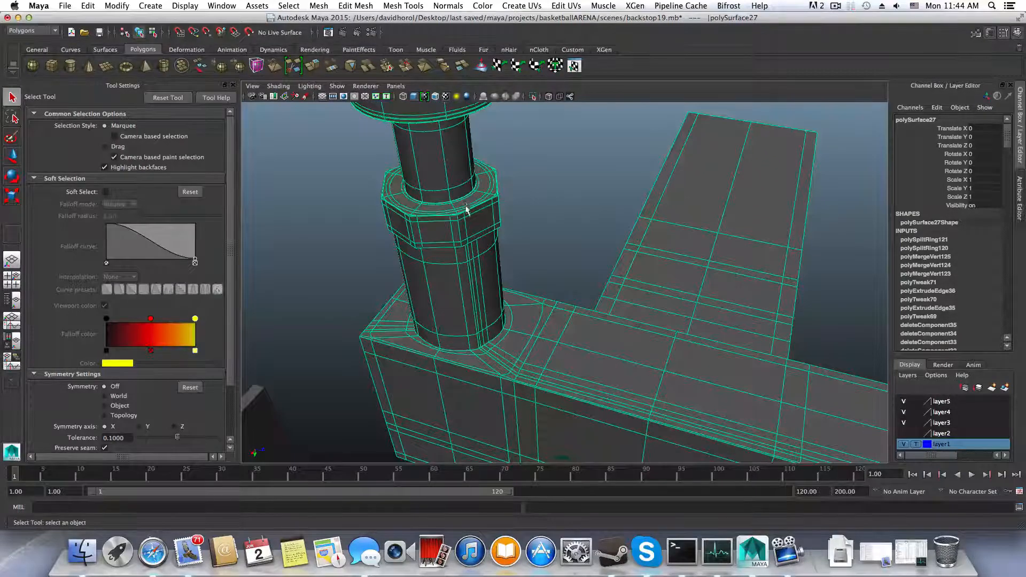
Compare the cylindrical foot with its hexagonal collar on the frame corner, with and without the mesh's selection wireframe
alt+right_drag(474, 328, 473, 362)
click(528, 284)
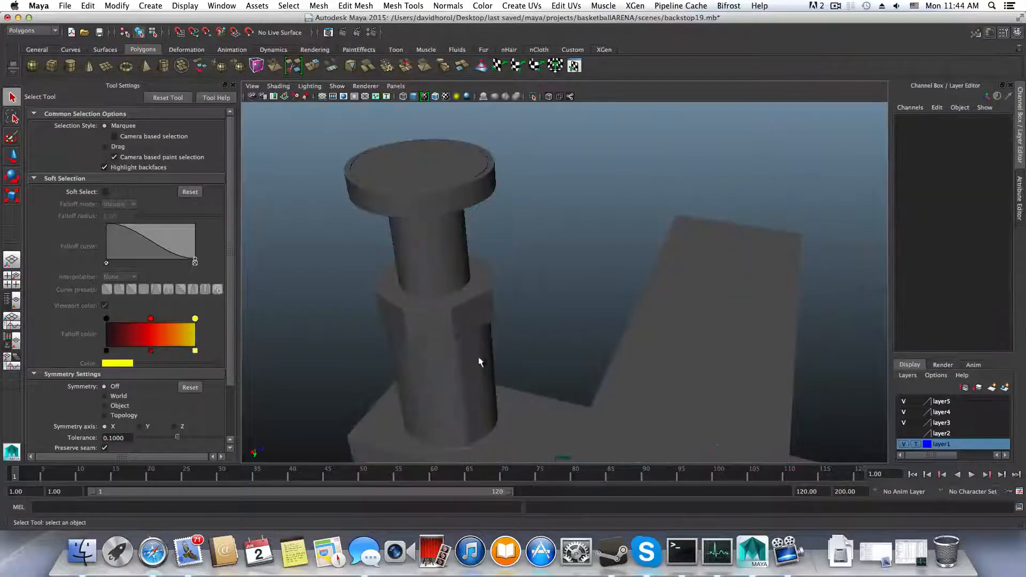
alt+drag(447, 366, 421, 377)
click(440, 376)
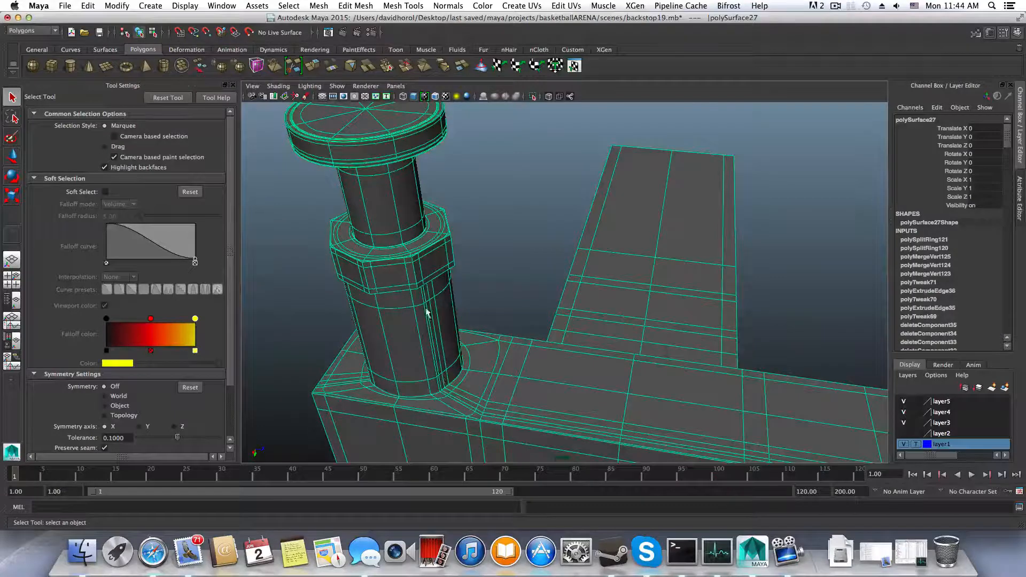
click(474, 288)
alt+drag(447, 327, 575, 415)
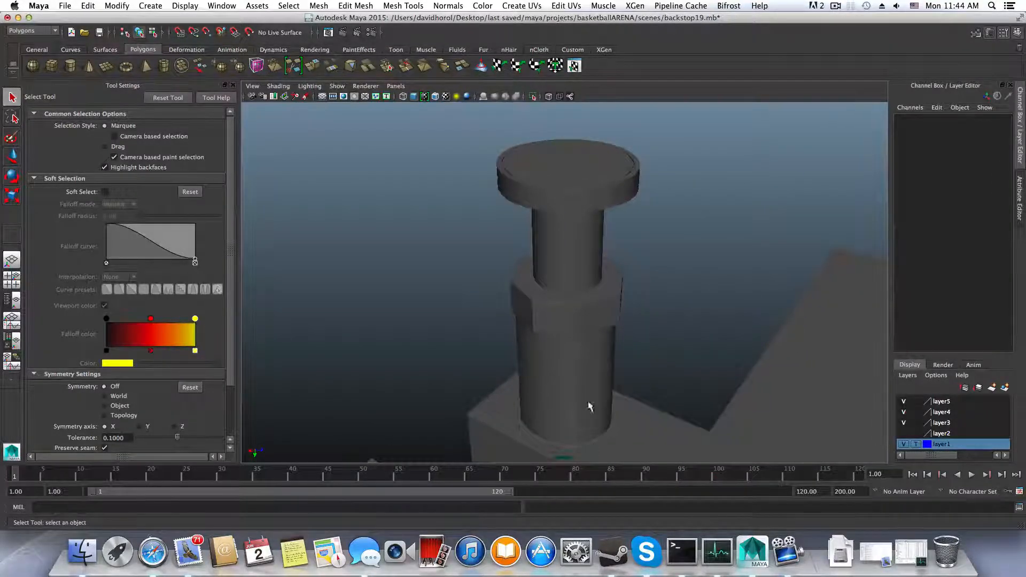
alt+drag(576, 364, 526, 301)
click(589, 437)
alt+middle_drag(526, 301, 533, 268)
alt+drag(534, 268, 501, 256)
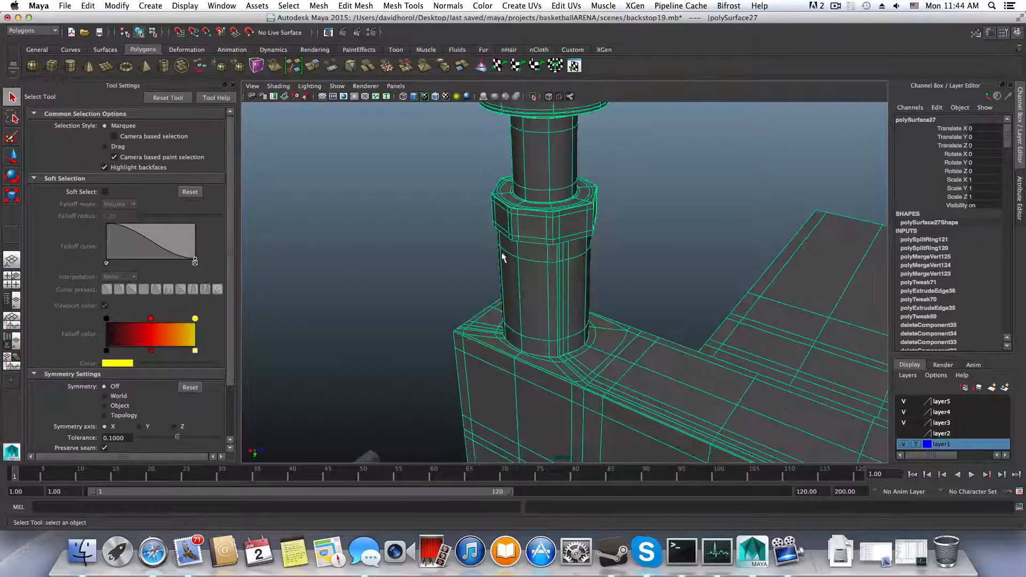
alt+right_drag(501, 257, 693, 311)
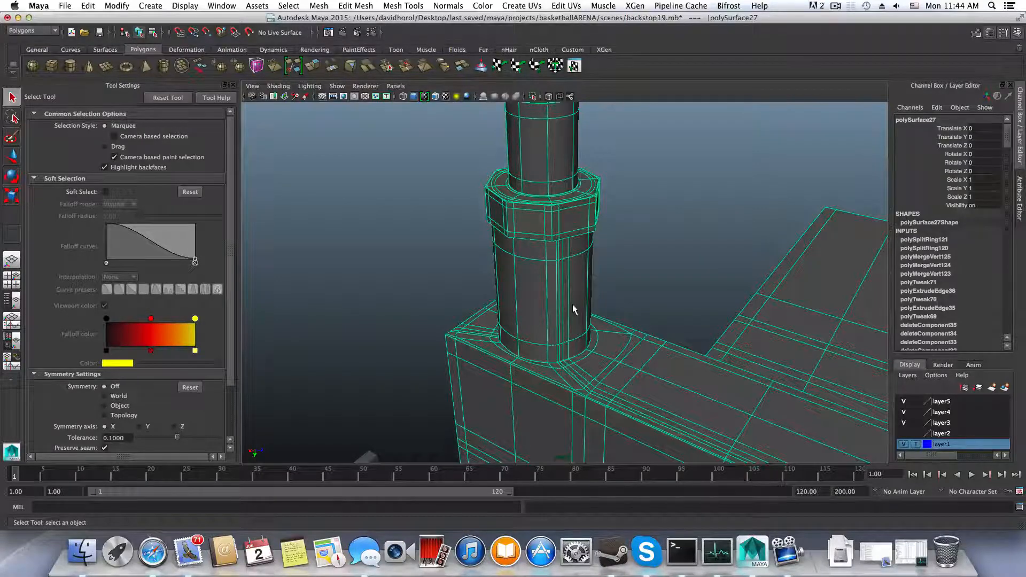
alt+drag(559, 343, 586, 355)
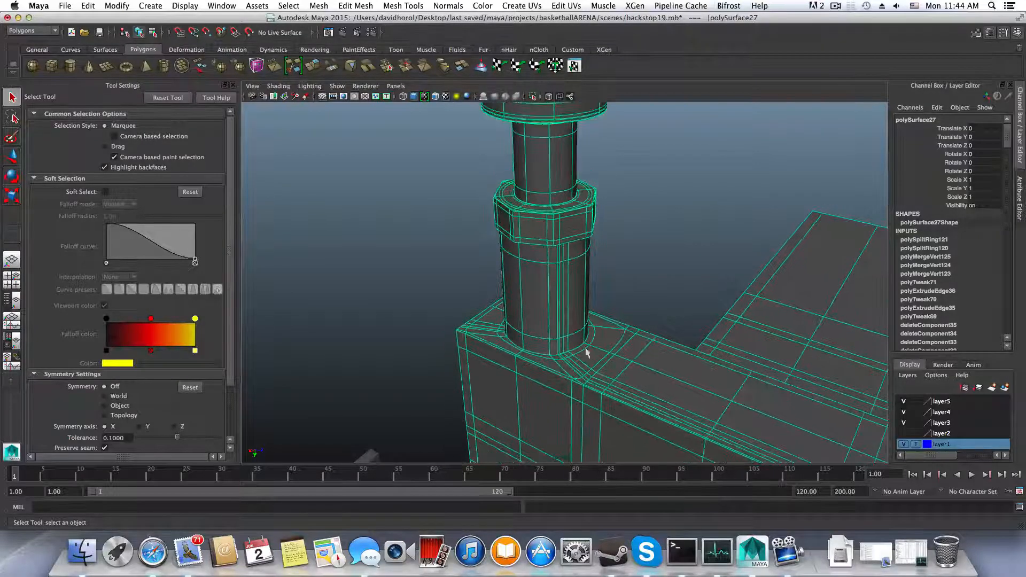
Examine the edge flow around the cylinder's base and along the adjoining beam from several sides
alt+drag(656, 358, 717, 362)
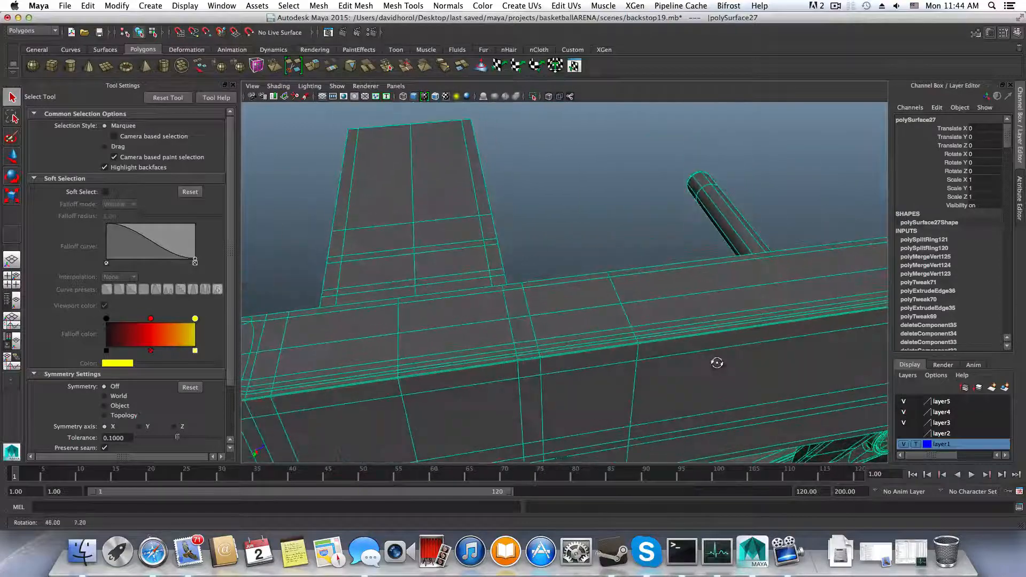
alt+drag(519, 337, 480, 331)
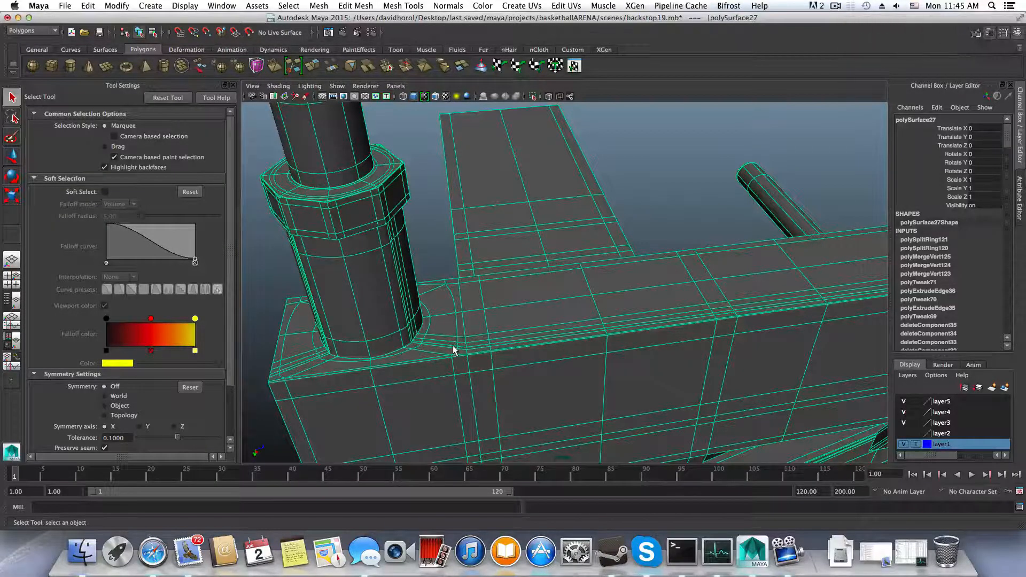
alt+drag(470, 344, 502, 363)
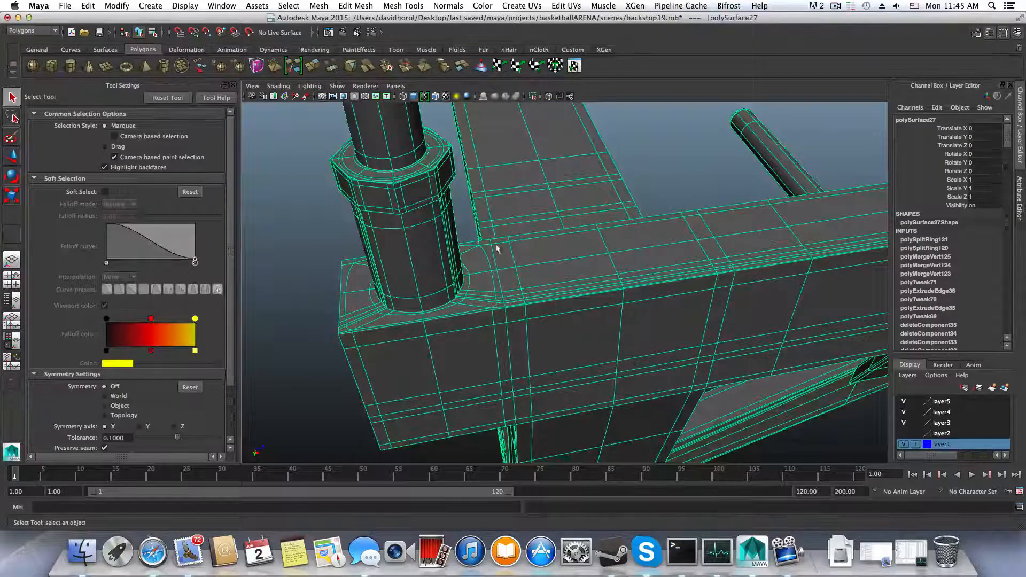
alt+drag(643, 322, 604, 333)
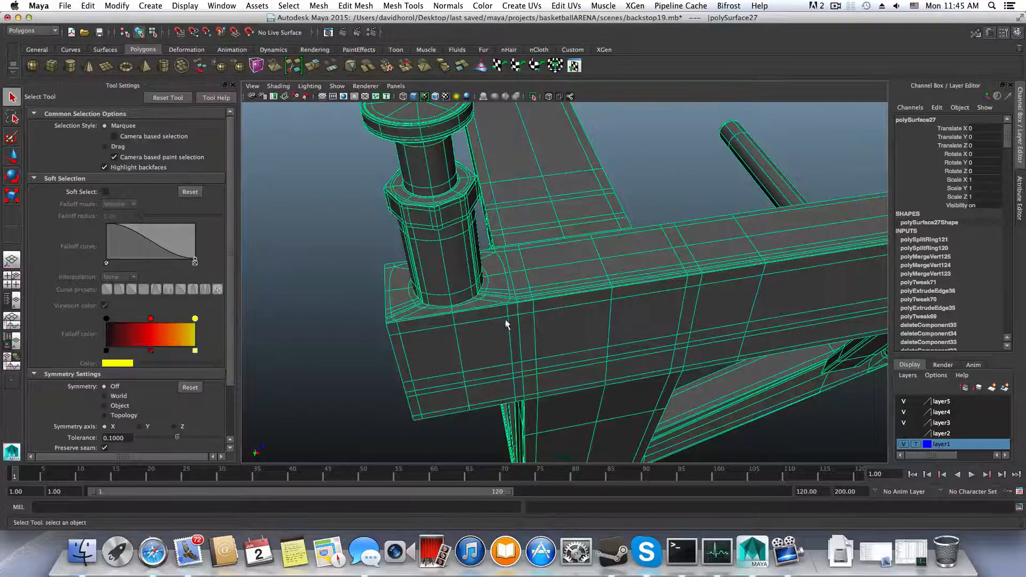
alt+drag(507, 324, 574, 266)
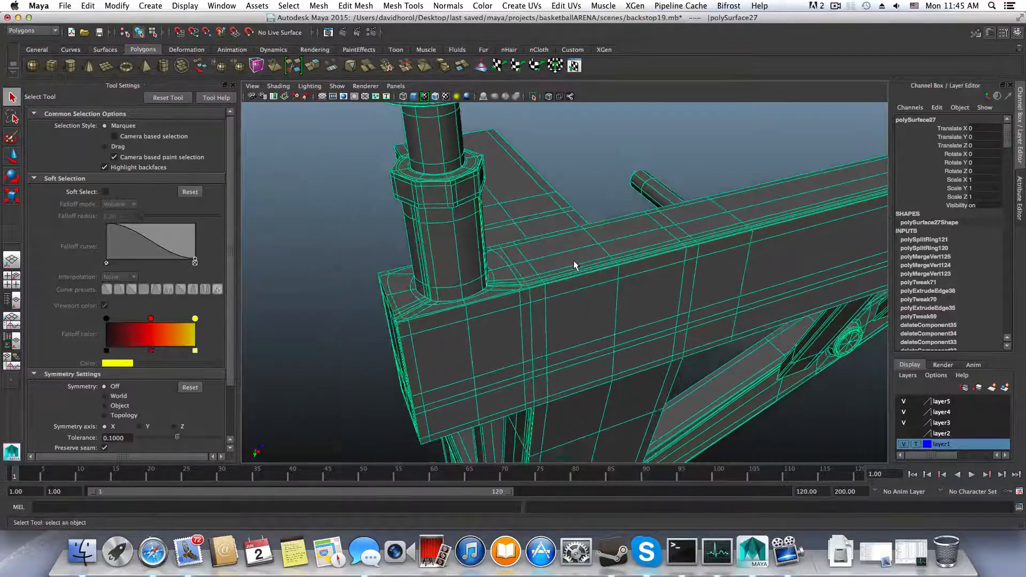
alt+drag(522, 293, 536, 344)
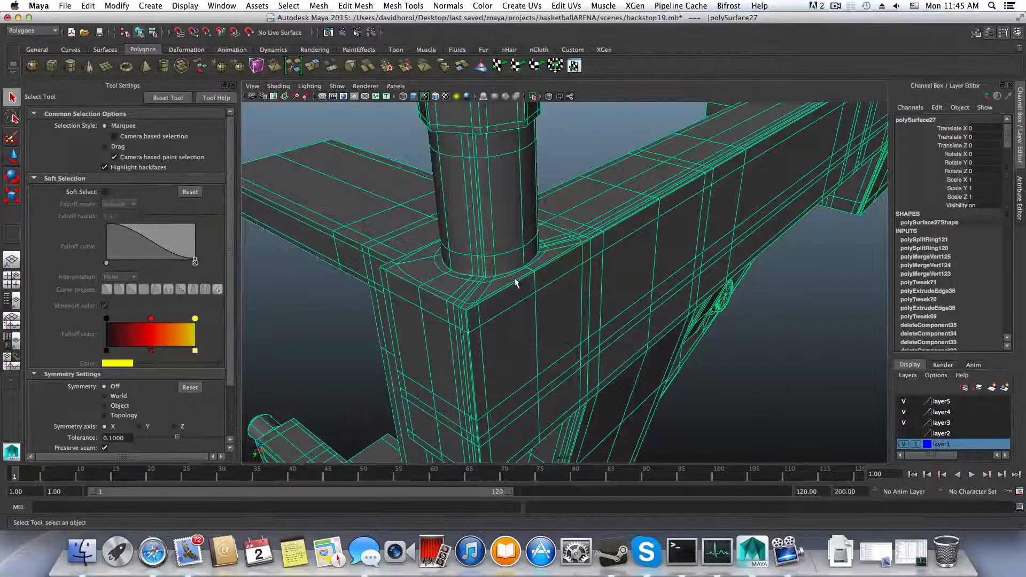
Examine the edge loops where the cylinder's base meets the beam corner up close, and review the whole frame with its wheel
scroll(529, 298, up, 3)
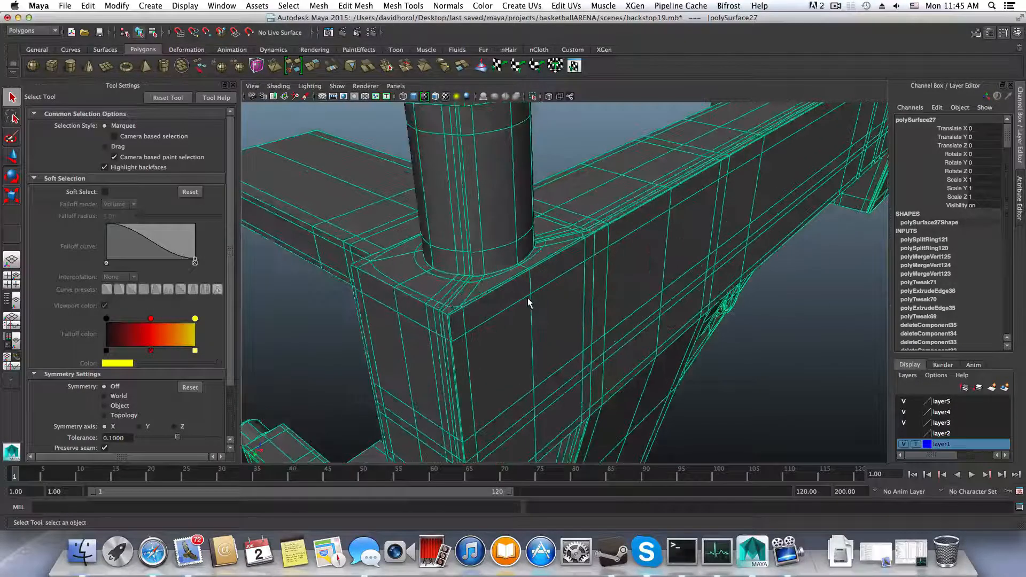
scroll(528, 303, up, 3)
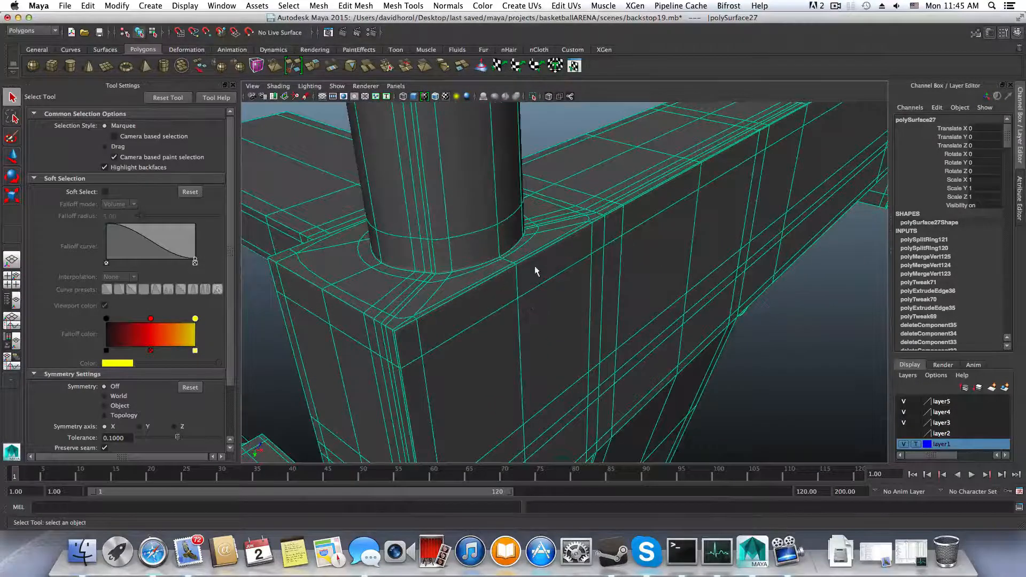
alt+right_drag(545, 240, 534, 293)
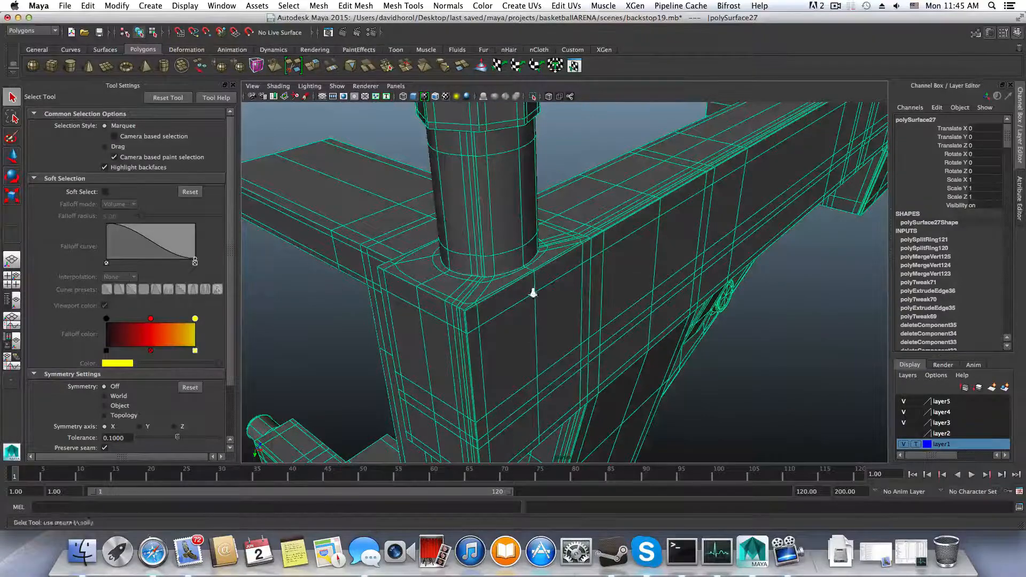
scroll(596, 298, up, 5)
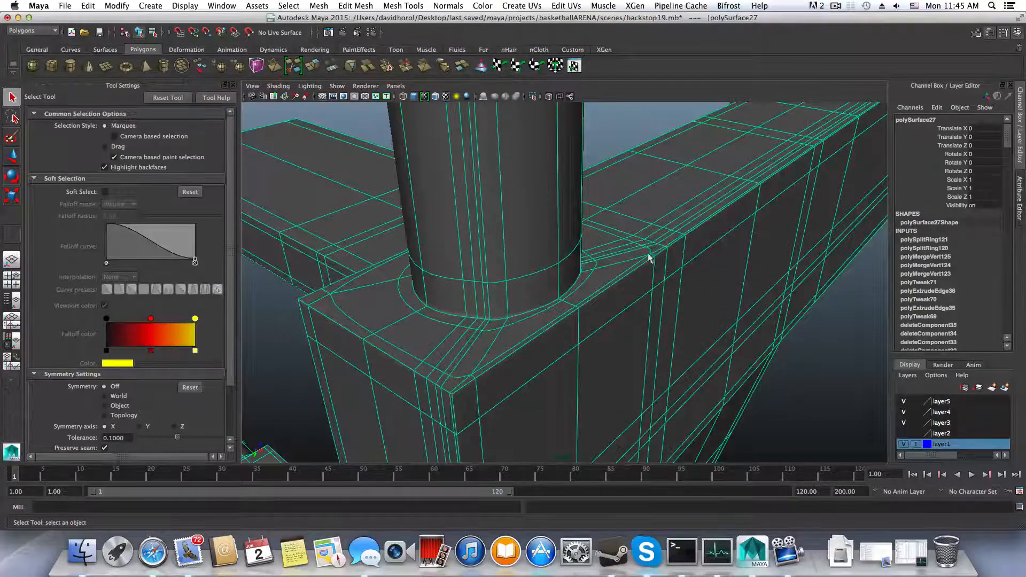
alt+drag(711, 287, 711, 285)
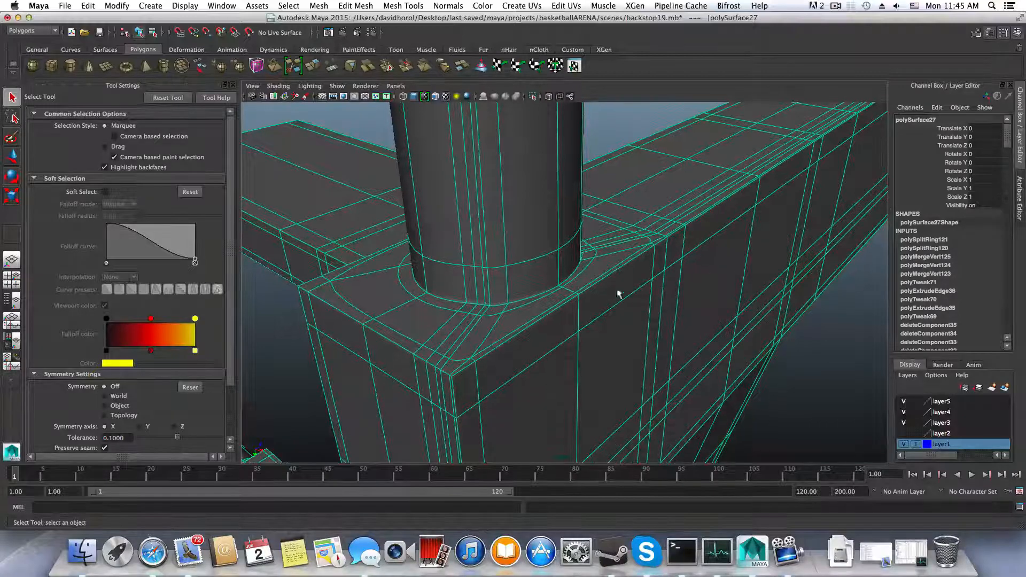
scroll(620, 293, down, 5)
mouse_move(653, 274)
alt+mouse_down()
mouse_move(680, 253)
mouse_move(667, 264)
alt+mouse_up()
scroll(595, 268, up, 5)
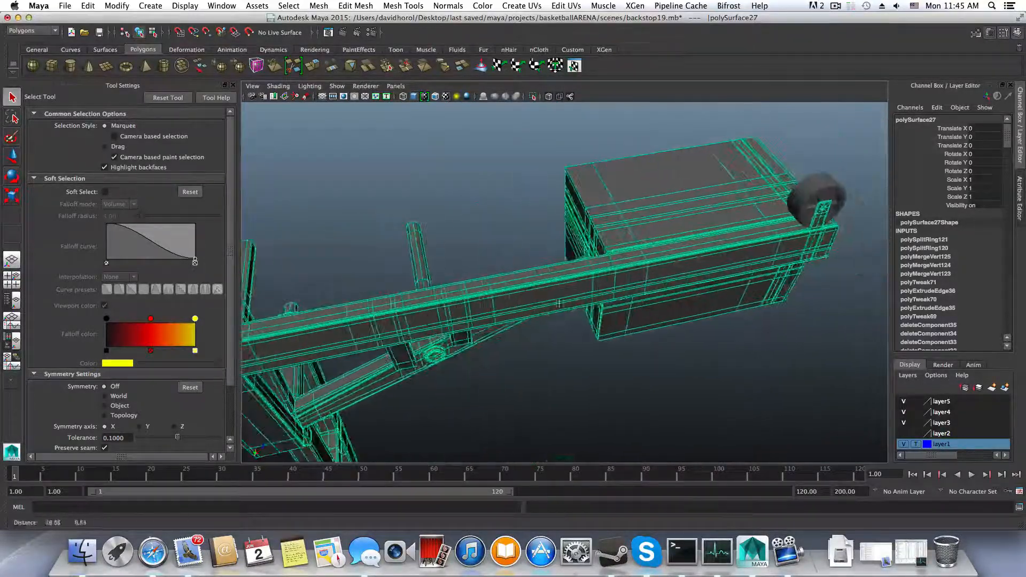
scroll(558, 303, down, 3)
alt+drag(557, 304, 631, 272)
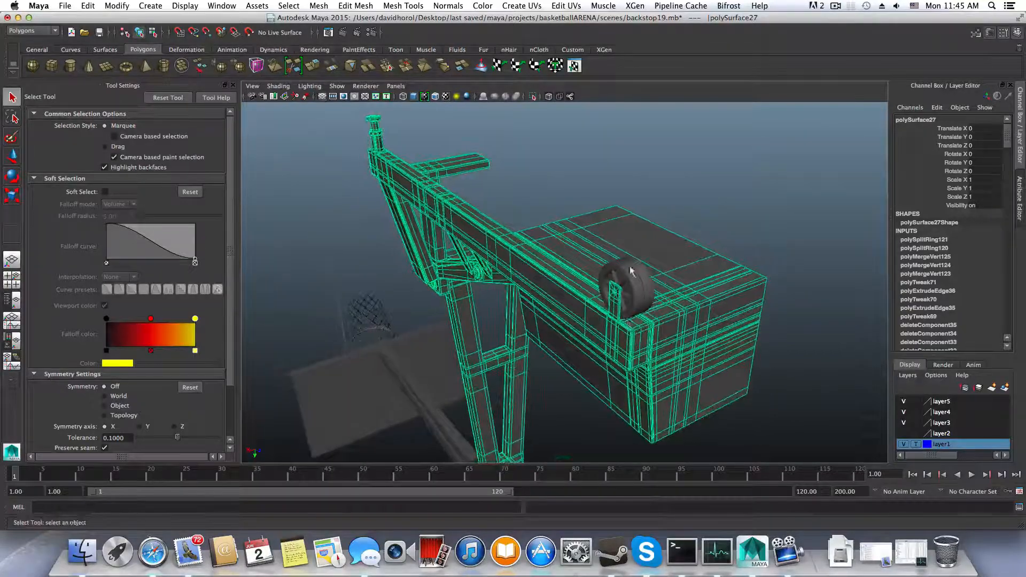
Open the scene backstop18.mb without saving the changes to backstop19.mb
click(87, 6)
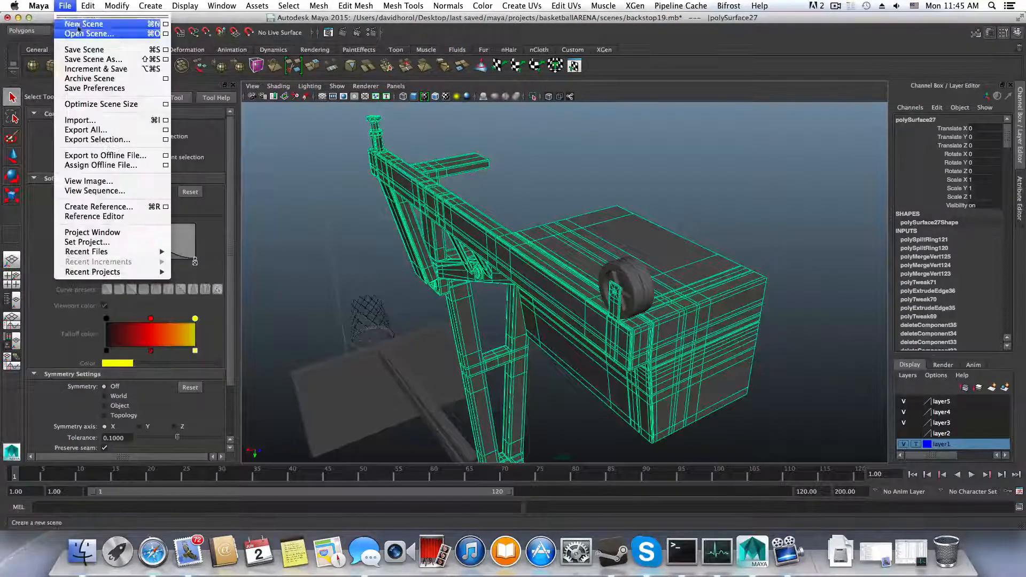
click(80, 35)
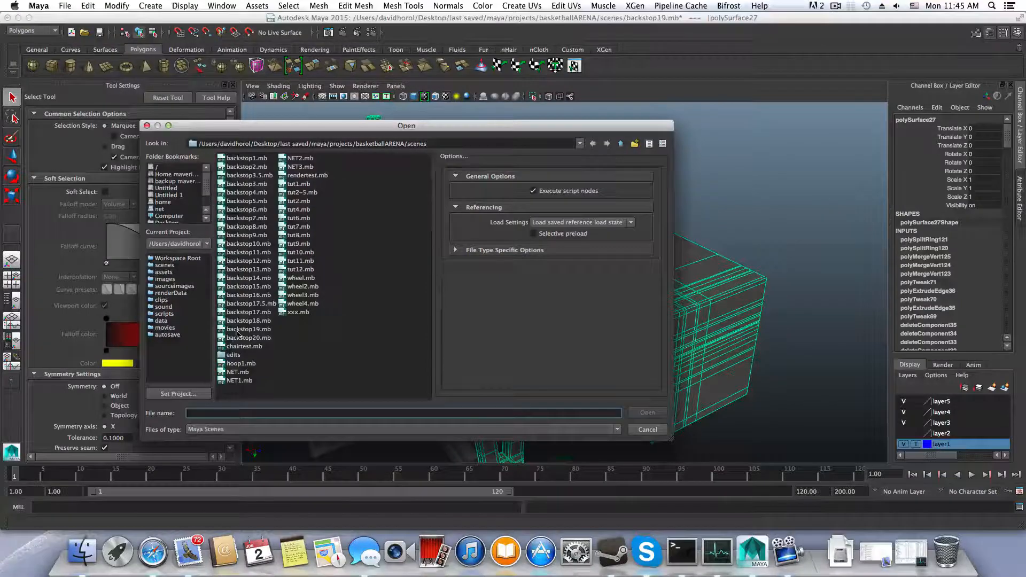
click(239, 320)
click(664, 418)
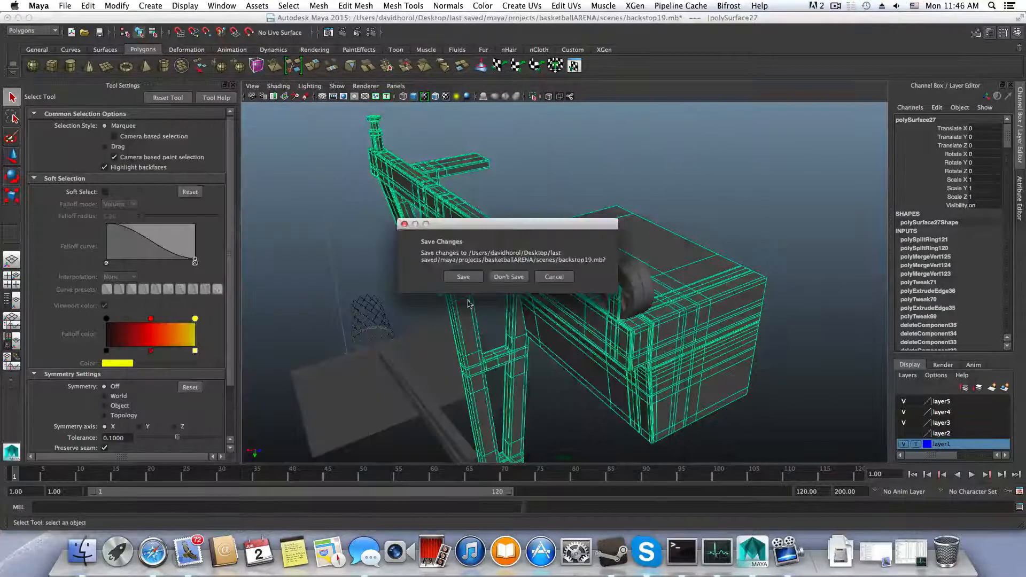
click(513, 279)
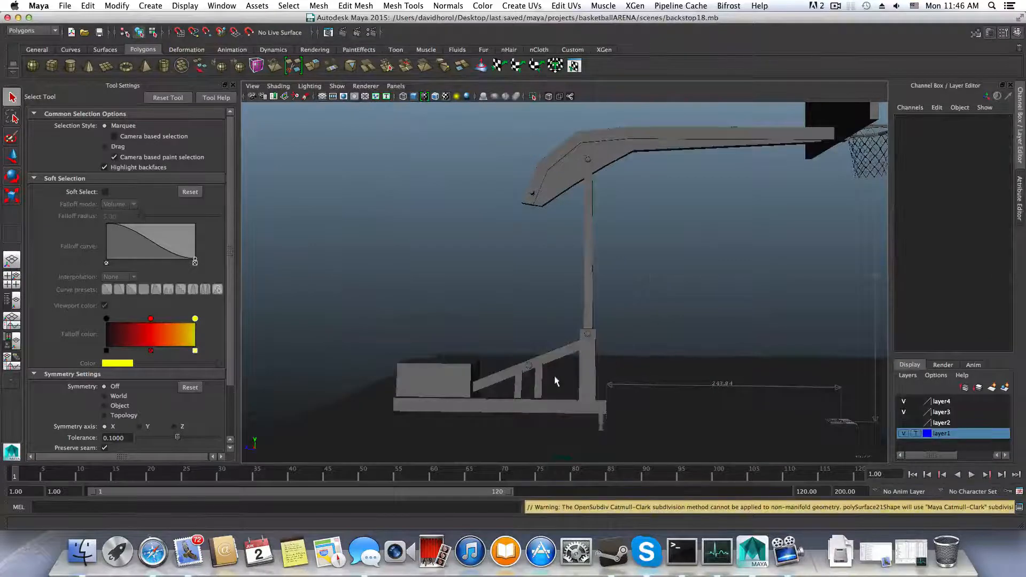
Check what layer2 contains by toggling its visibility, and select the upright support post to inspect it within the backstop
alt+drag(556, 381, 678, 346)
click(903, 423)
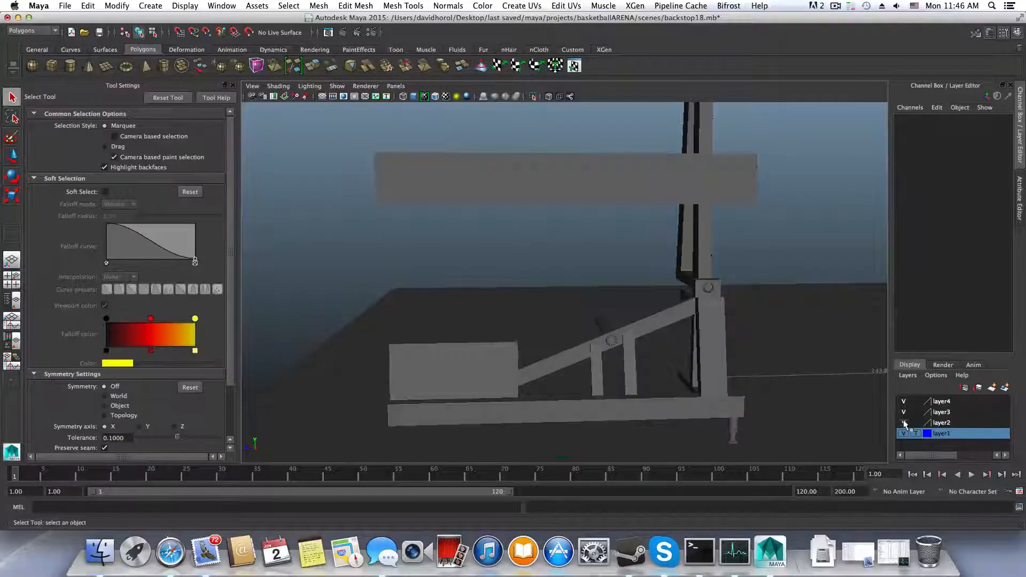
click(903, 422)
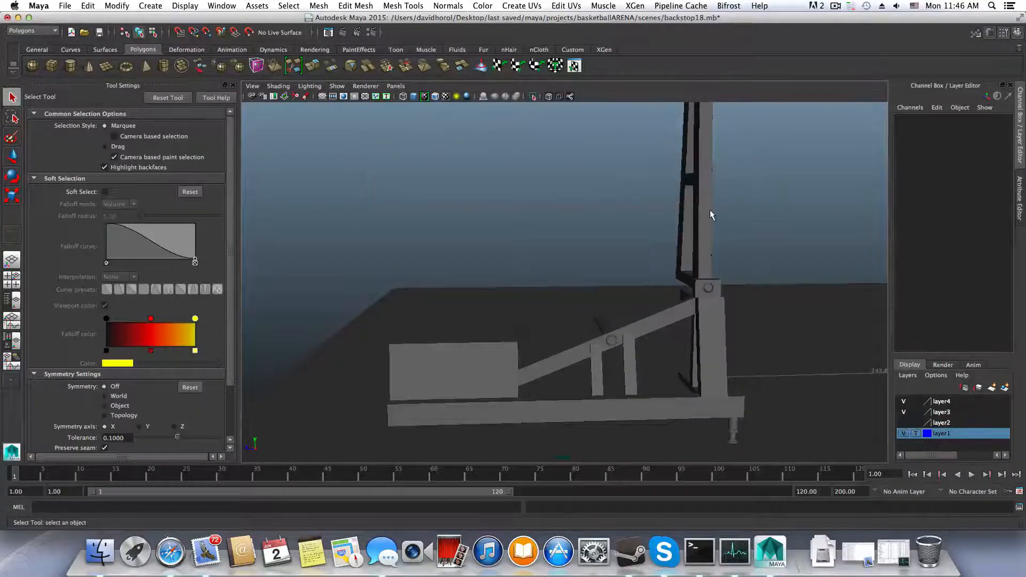
click(711, 215)
alt+drag(711, 215, 559, 321)
Open the earlier scene backstop17.mb without saving the changes to backstop18.mb
click(65, 5)
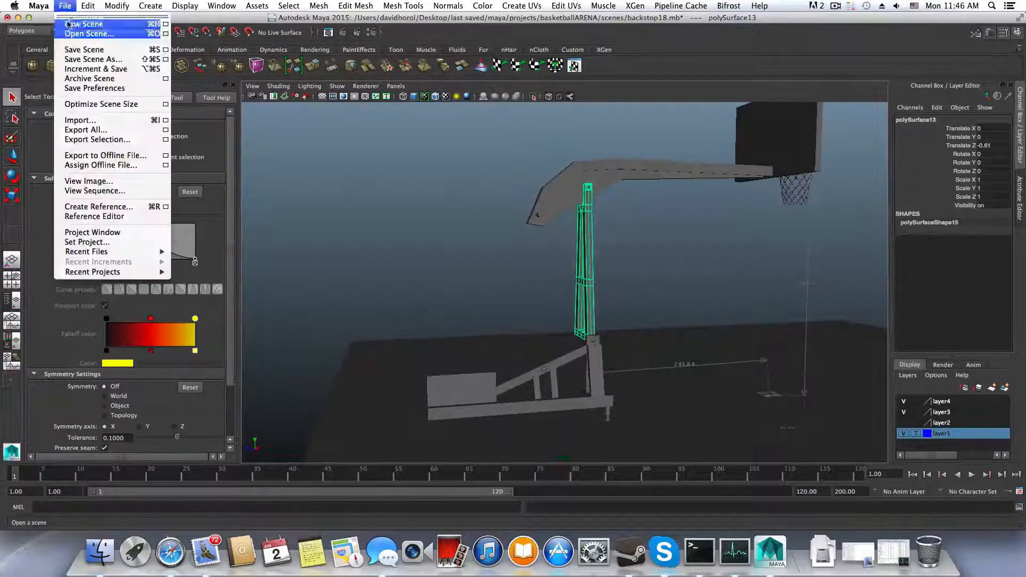
click(77, 34)
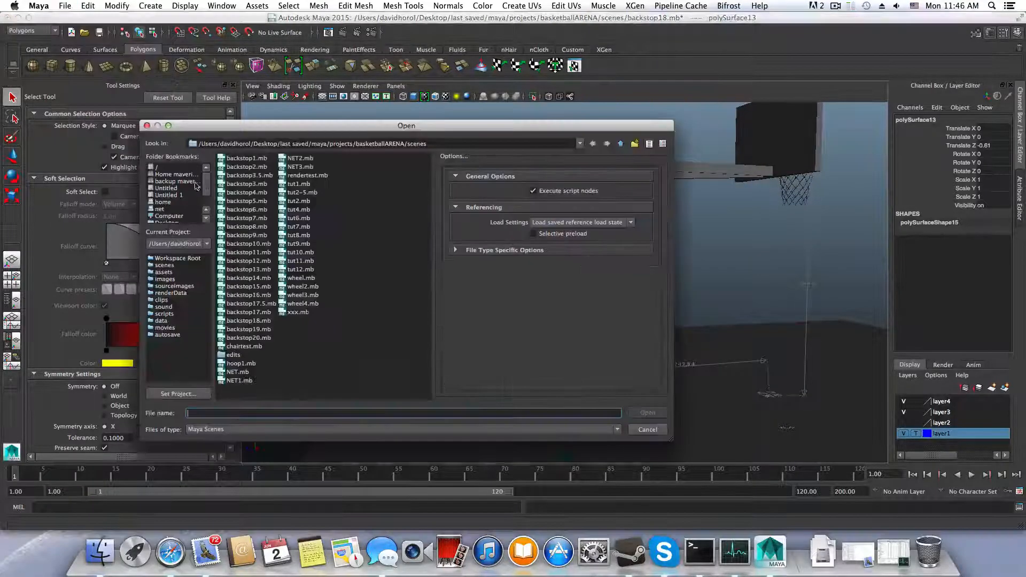
click(249, 329)
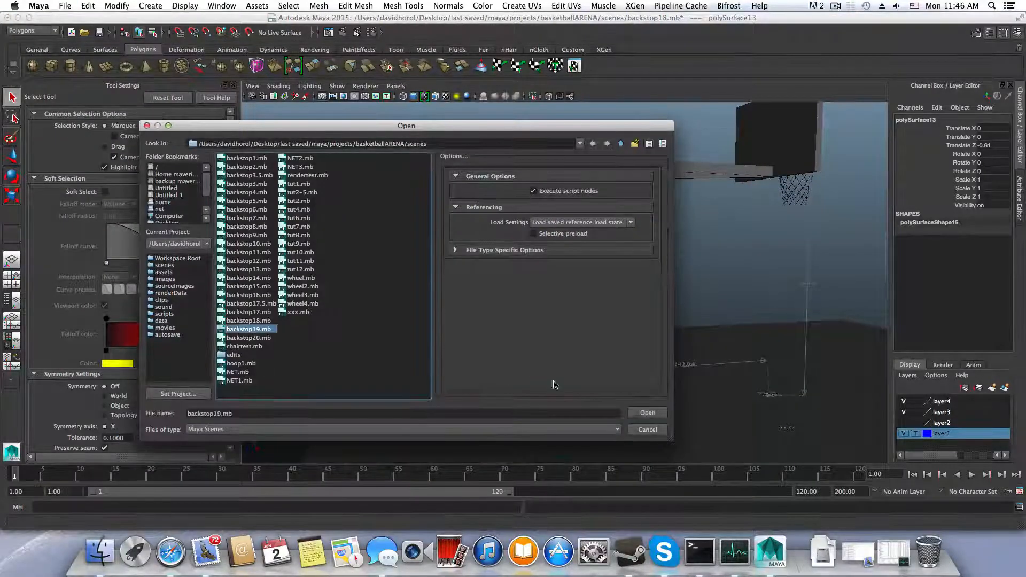
click(259, 322)
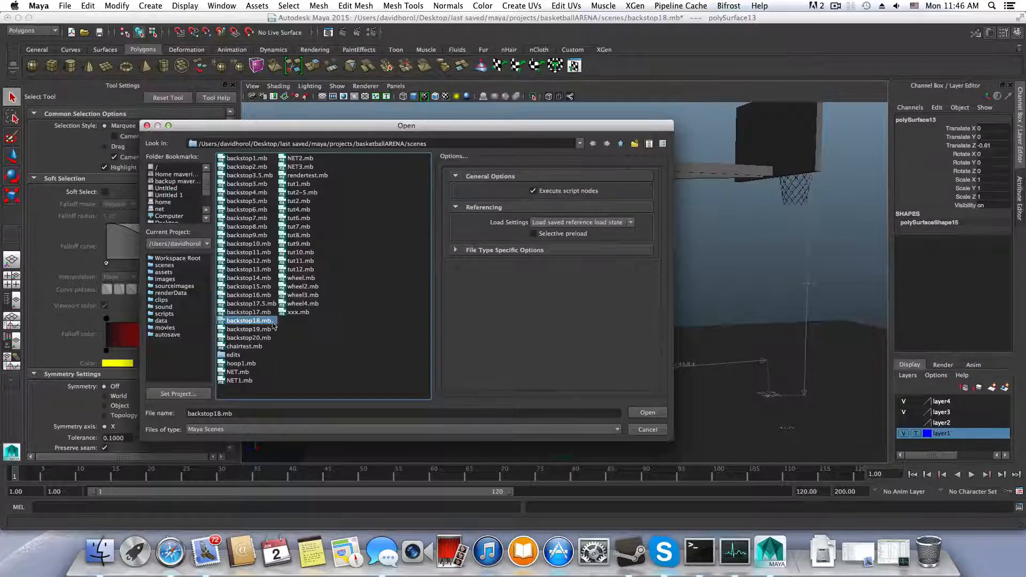
click(254, 313)
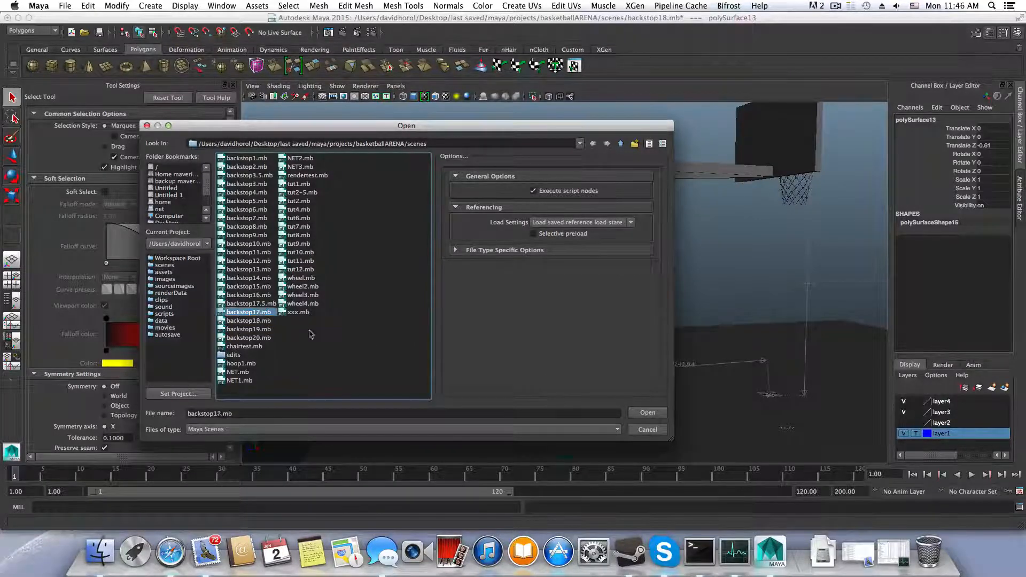
click(646, 412)
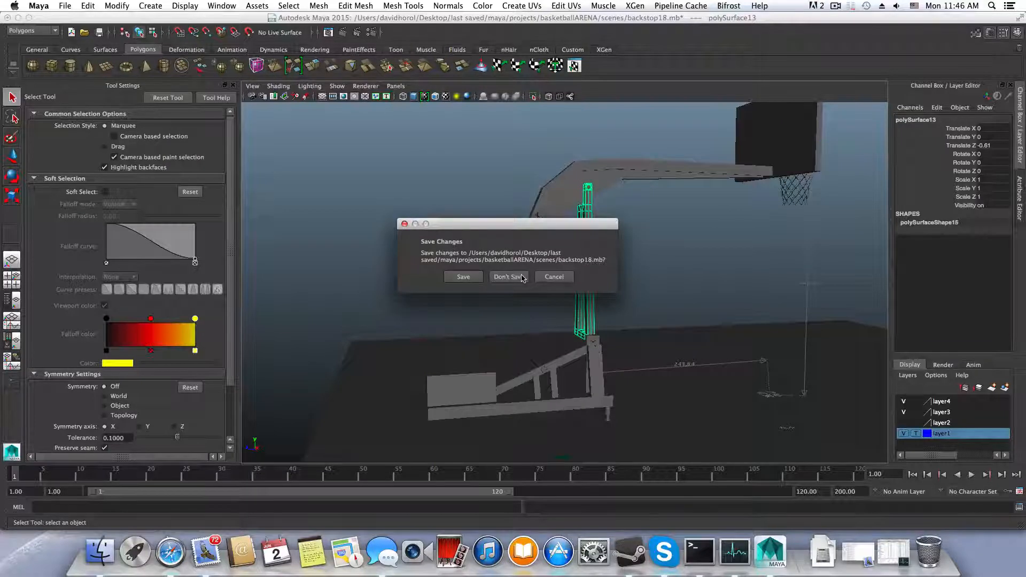
click(516, 275)
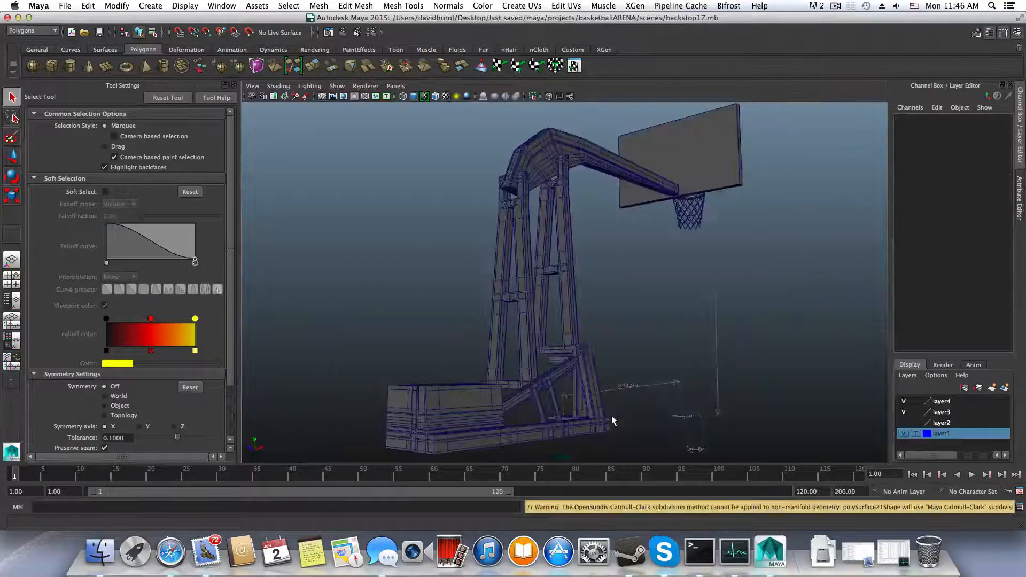
Examine the backstop from the side and select its rear support post to check its placement
alt+drag(611, 415, 559, 406)
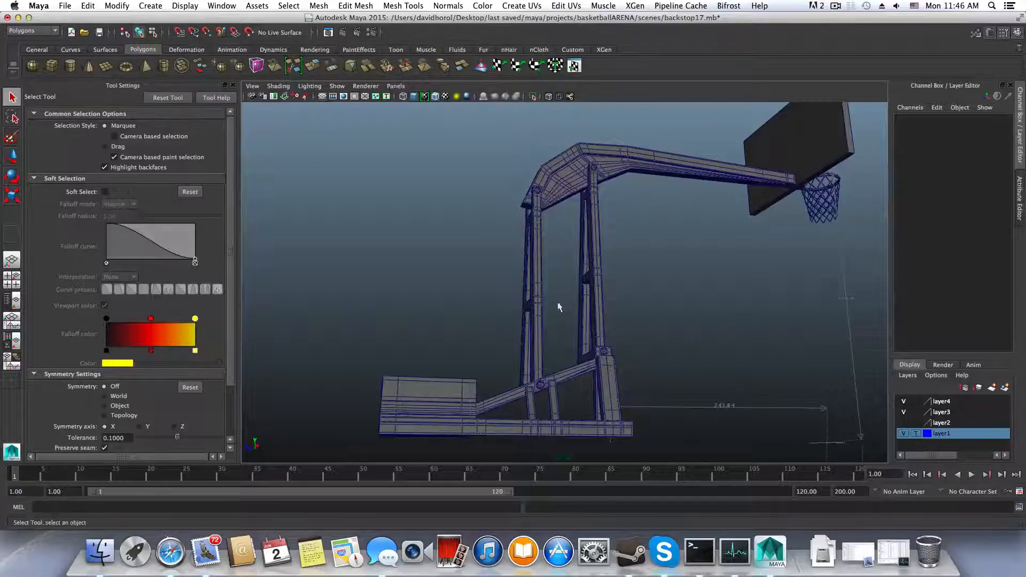
alt+drag(559, 305, 568, 335)
click(541, 316)
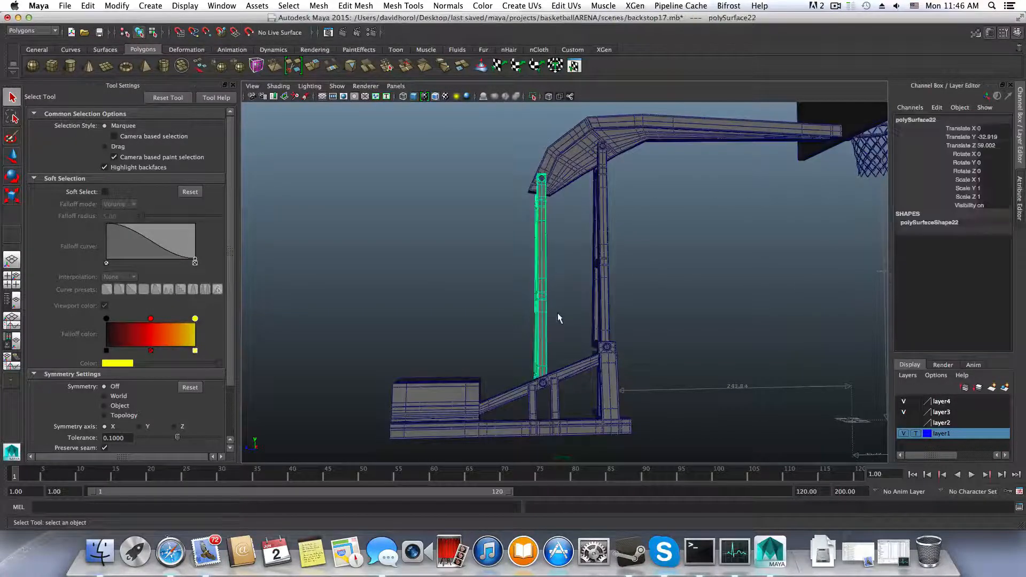
Reopen the scene backstop18.mb, discarding the changes to backstop17.mb
click(65, 5)
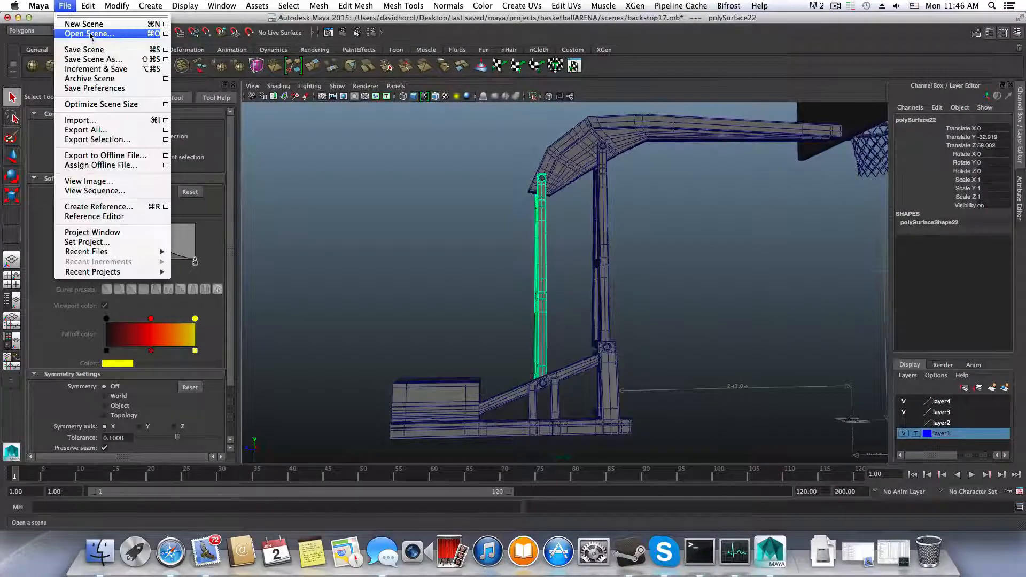
click(91, 34)
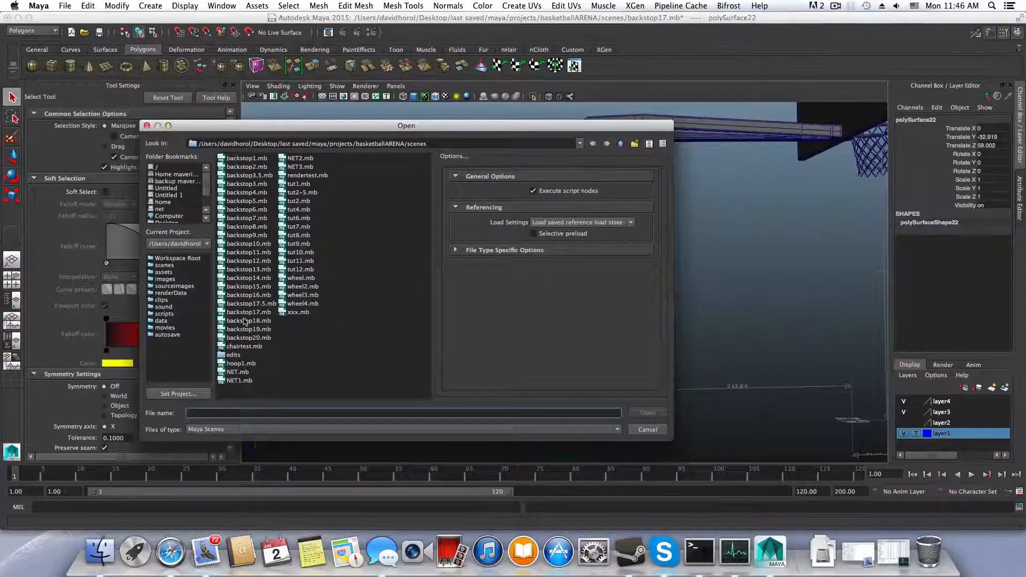
click(247, 321)
click(647, 413)
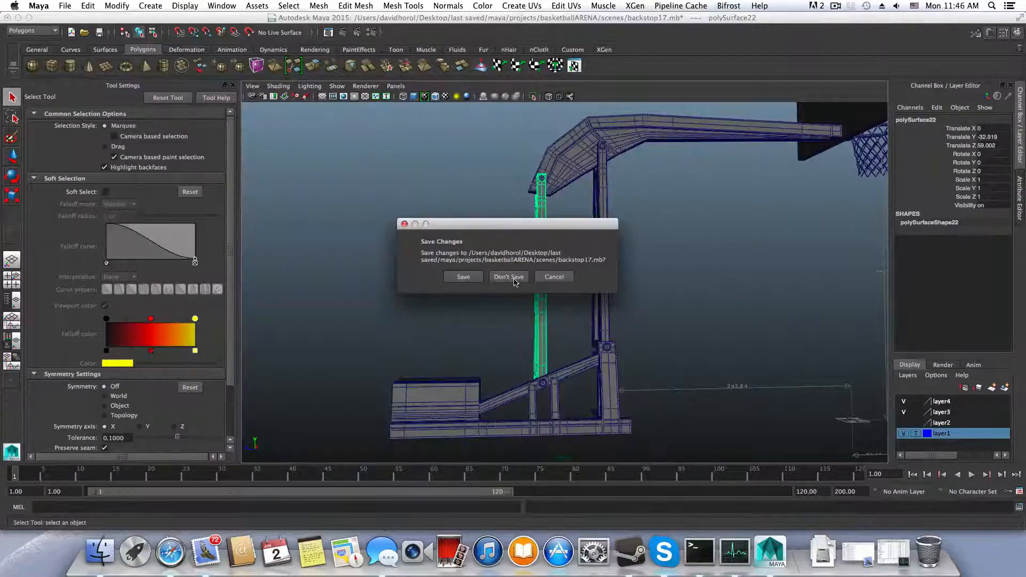
click(514, 279)
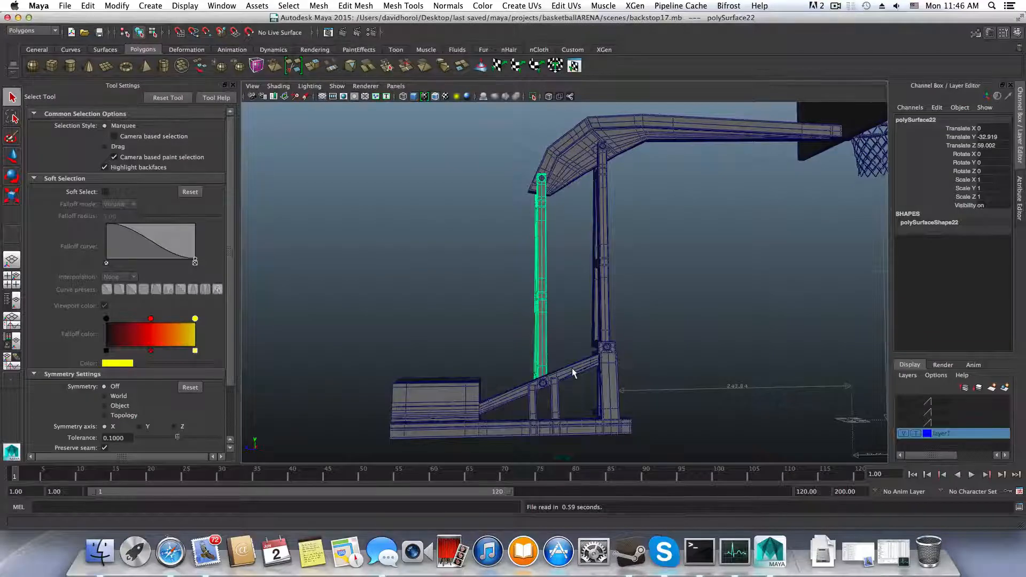
Duplicate the upright support post and move the copy back and down onto the sloped brace, at about Y -32.7 and Z 58.7
alt+drag(572, 352, 568, 394)
click(589, 316)
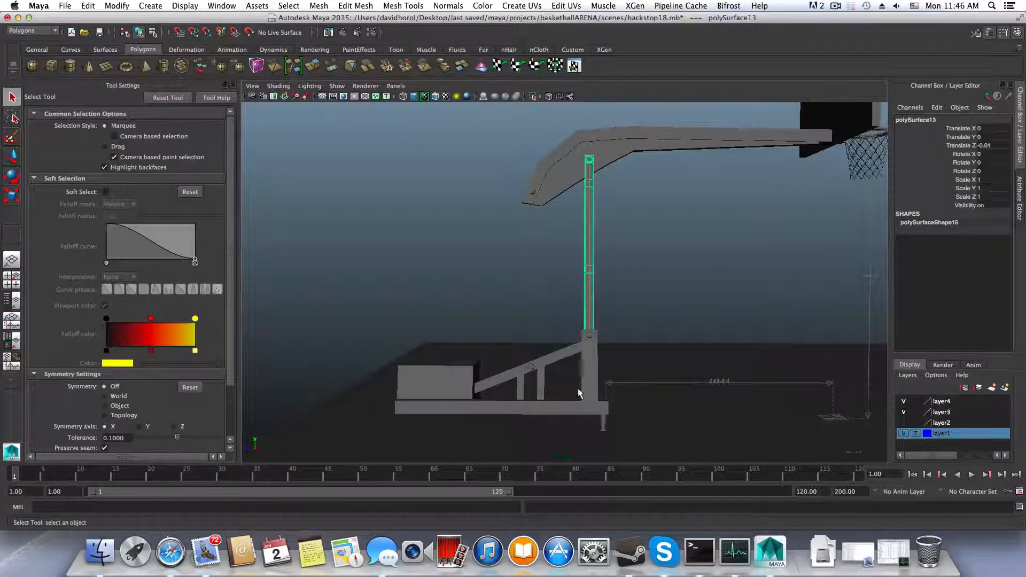
key(ctrl+d)
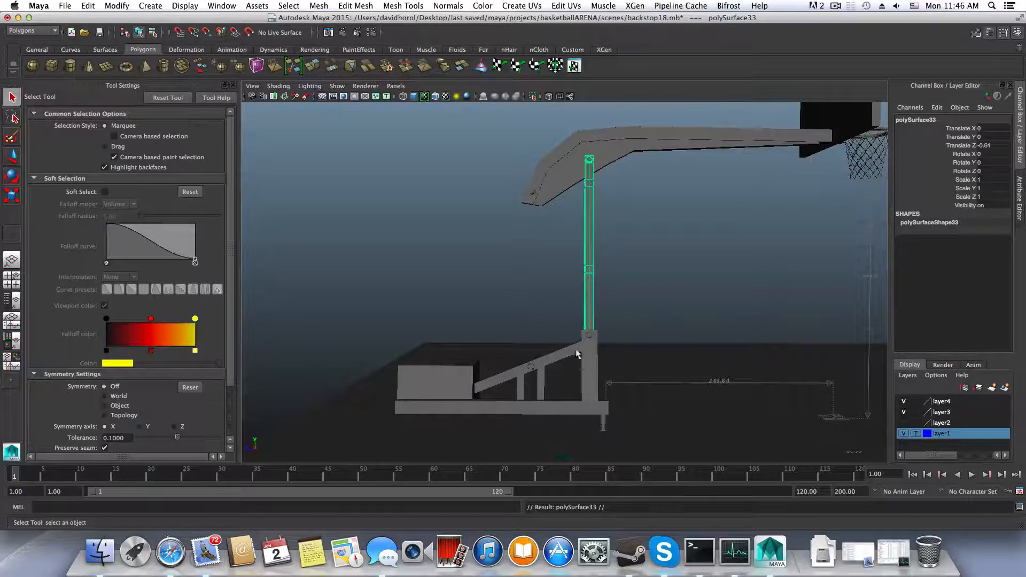
key(w)
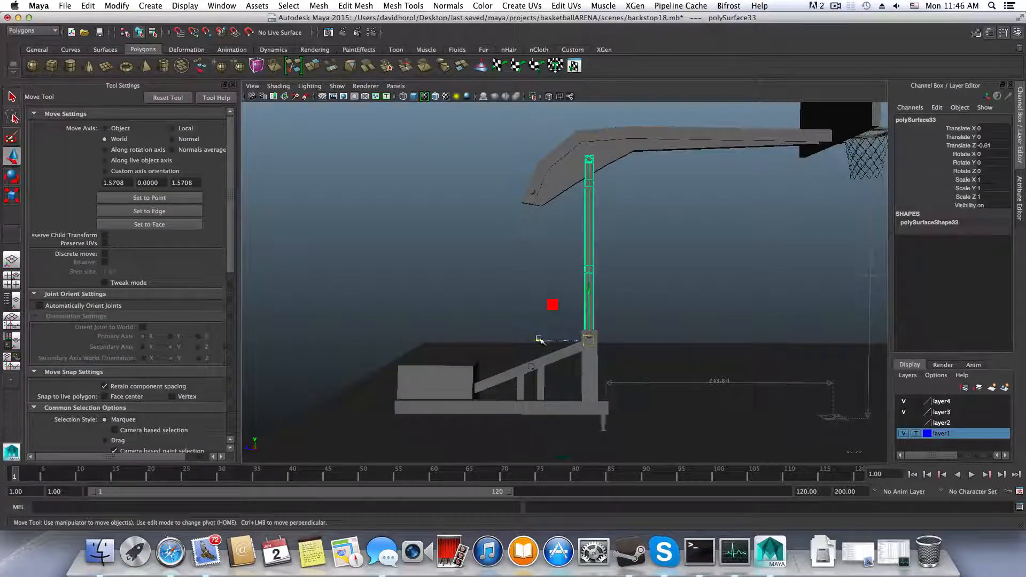
drag(540, 338, 483, 338)
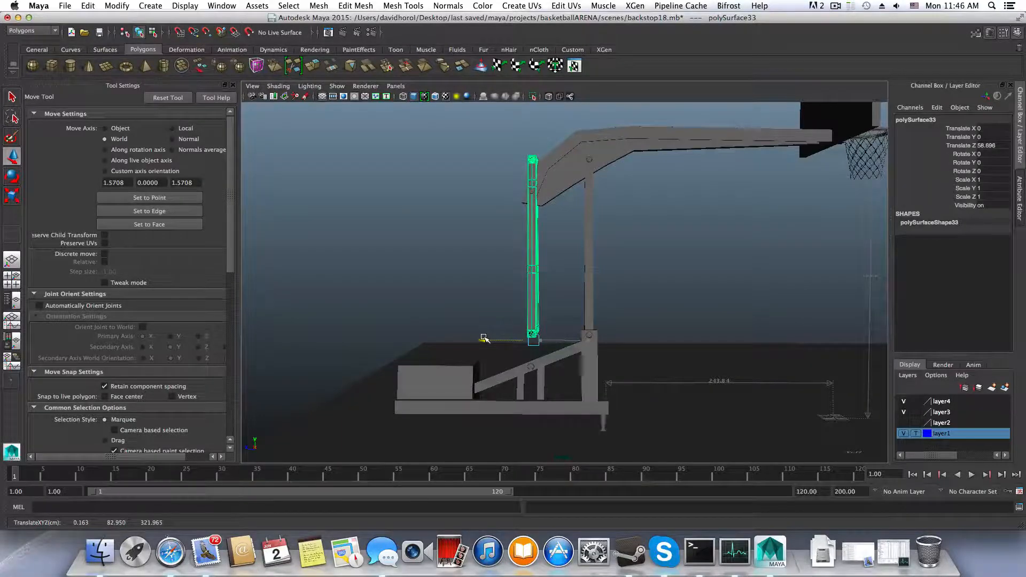
mouse_move(532, 284)
mouse_down()
mouse_move(528, 315)
mouse_move(559, 318)
mouse_move(540, 321)
mouse_move(530, 289)
mouse_up()
Select the ground plane beneath the backstop and make layer2 visible
alt+middle_drag(523, 322, 511, 236)
alt+right_drag(511, 236, 696, 330)
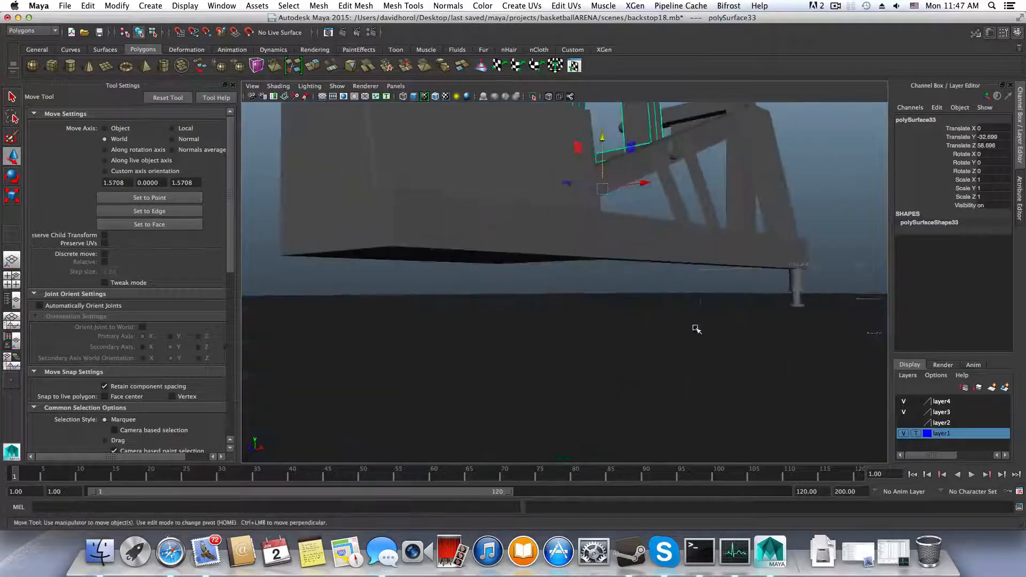
mouse_move(633, 331)
alt+right_down()
mouse_move(703, 333)
mouse_move(643, 337)
alt+right_up()
click(643, 337)
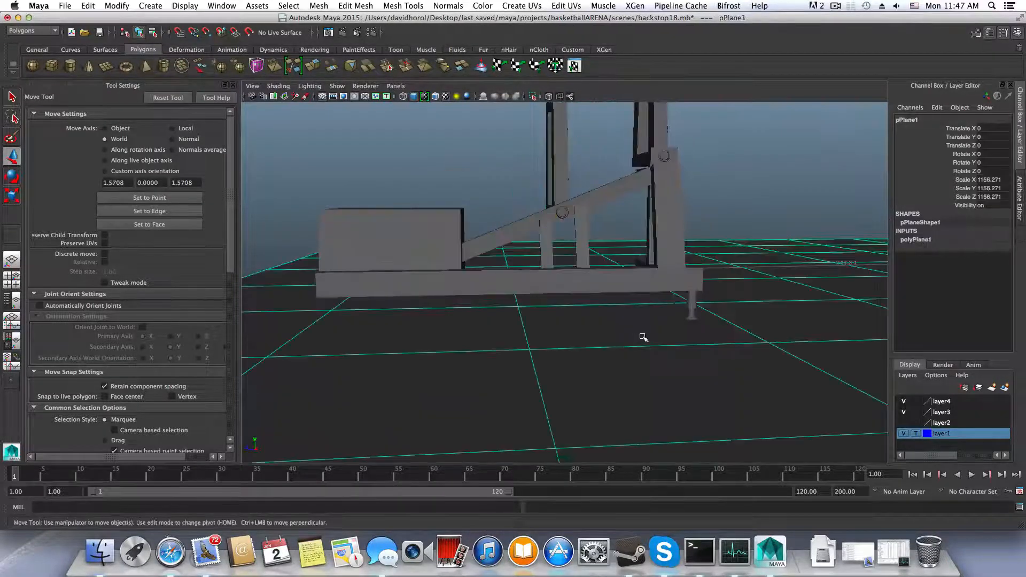
mouse_move(641, 343)
alt+mouse_down()
mouse_move(691, 350)
mouse_move(568, 348)
mouse_move(649, 357)
alt+mouse_up()
scroll(760, 321, down, 5)
alt+drag(783, 333, 768, 344)
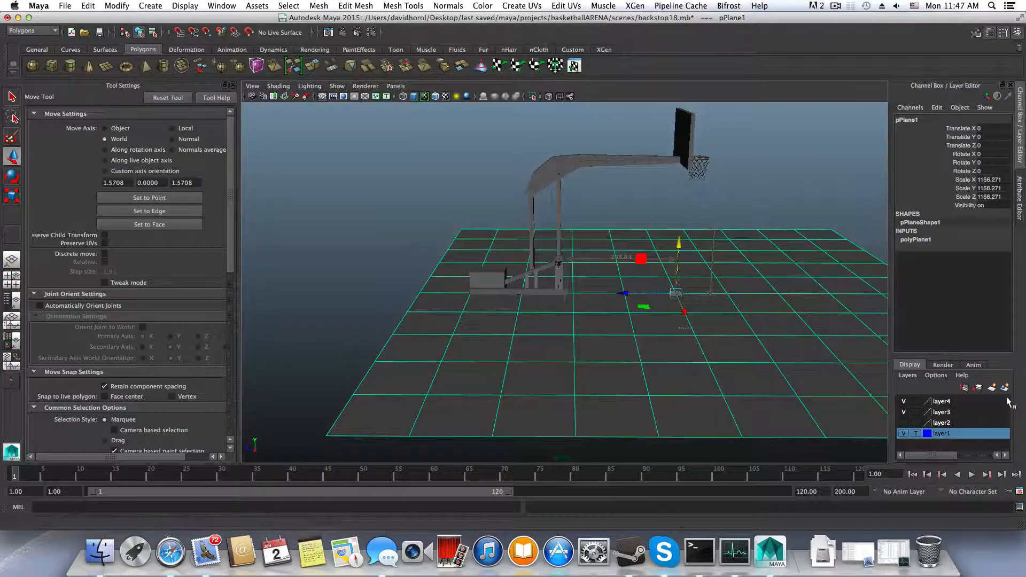
click(941, 422)
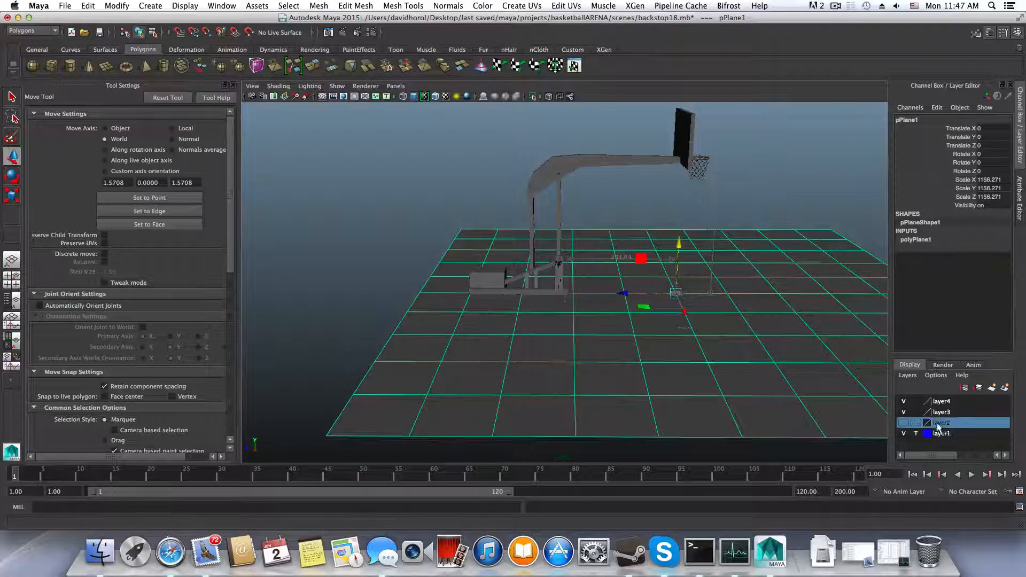
click(904, 423)
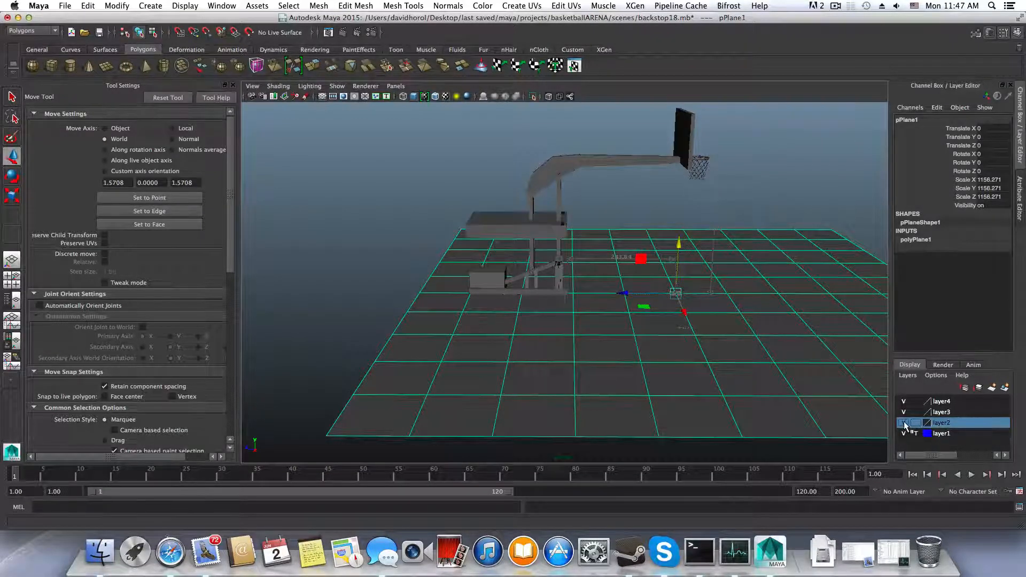
Check layer2's contents by toggling its visibility, then add the ground plane to layer2
click(904, 423)
click(904, 424)
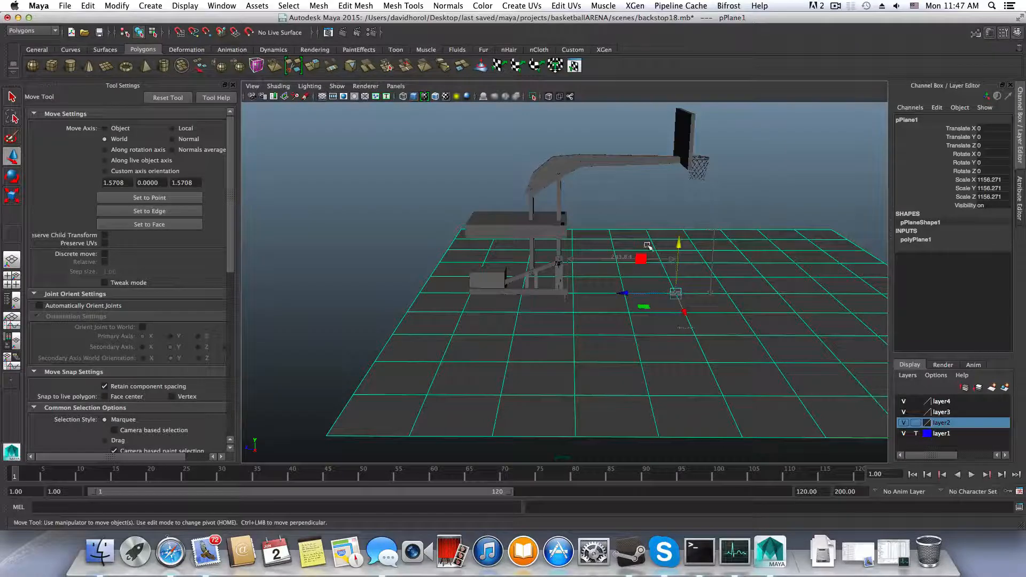
click(521, 223)
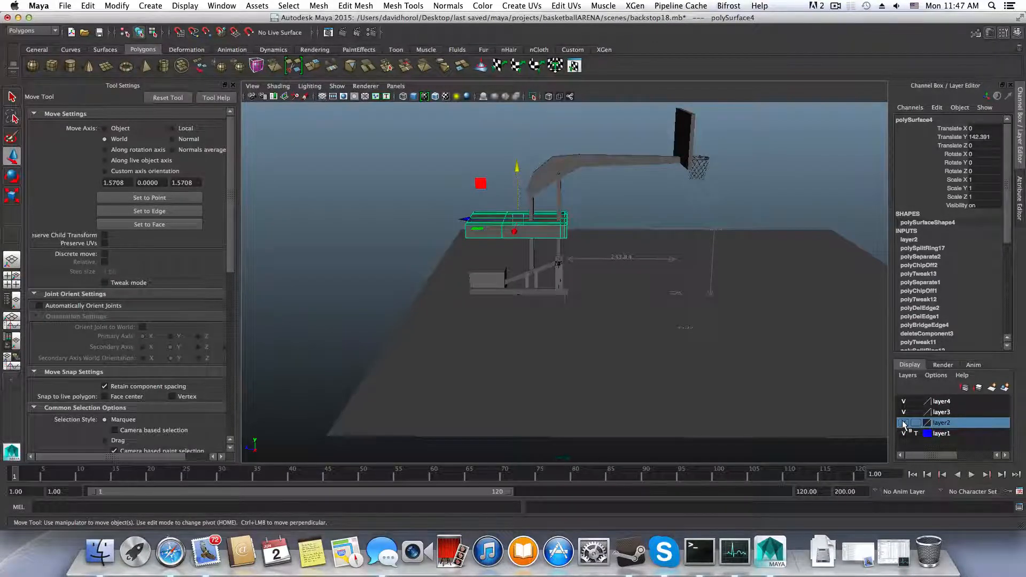
click(659, 355)
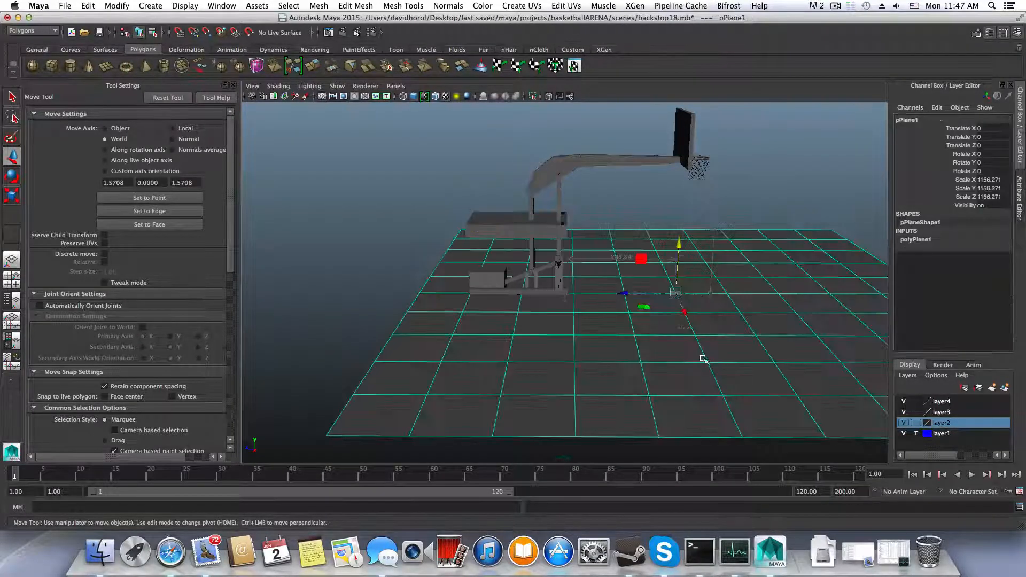
right_click(946, 424)
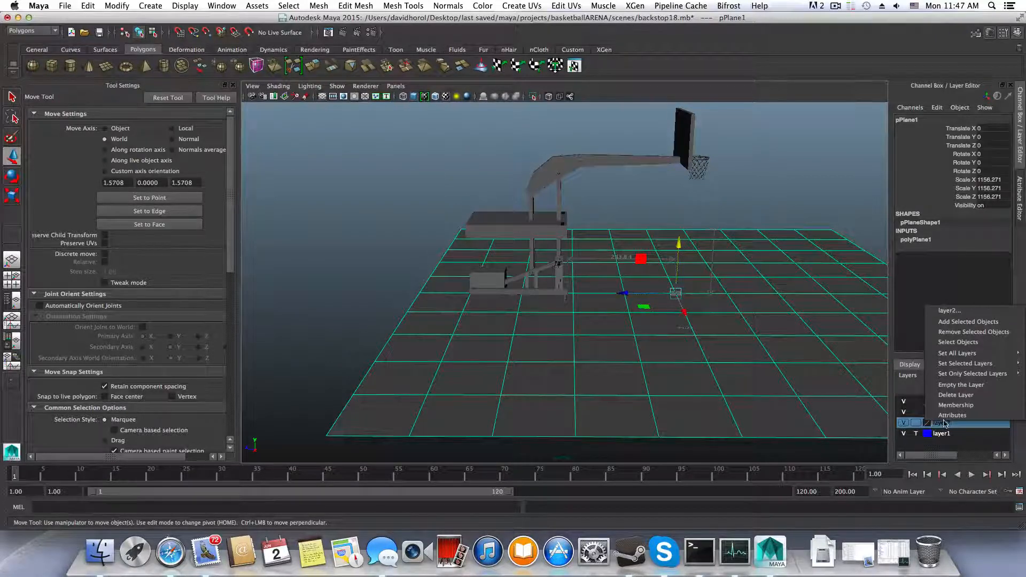
click(955, 322)
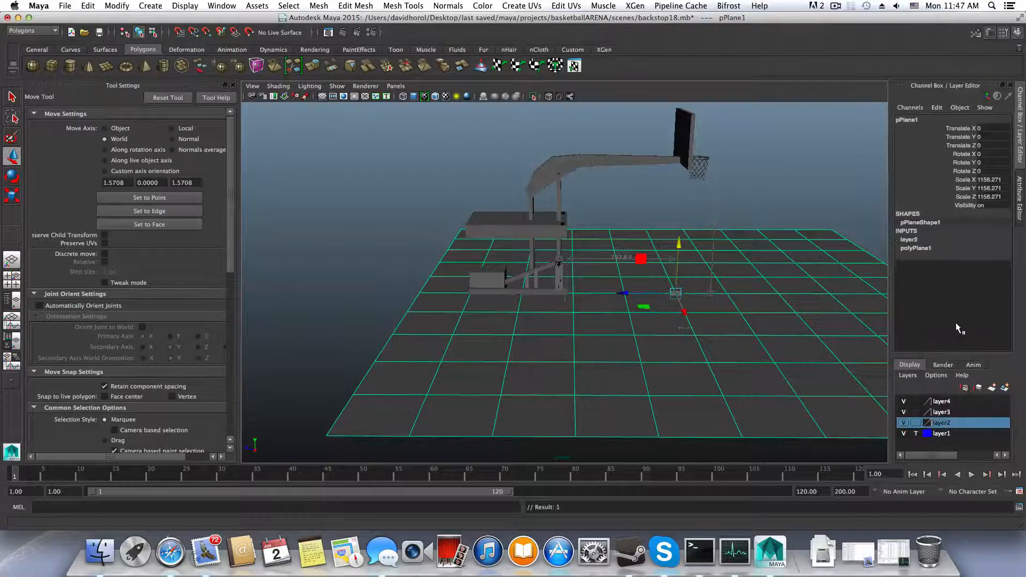
Paste the copied wheel group into the scene and rotate it to -90 degrees around Z
alt+drag(647, 302, 655, 300)
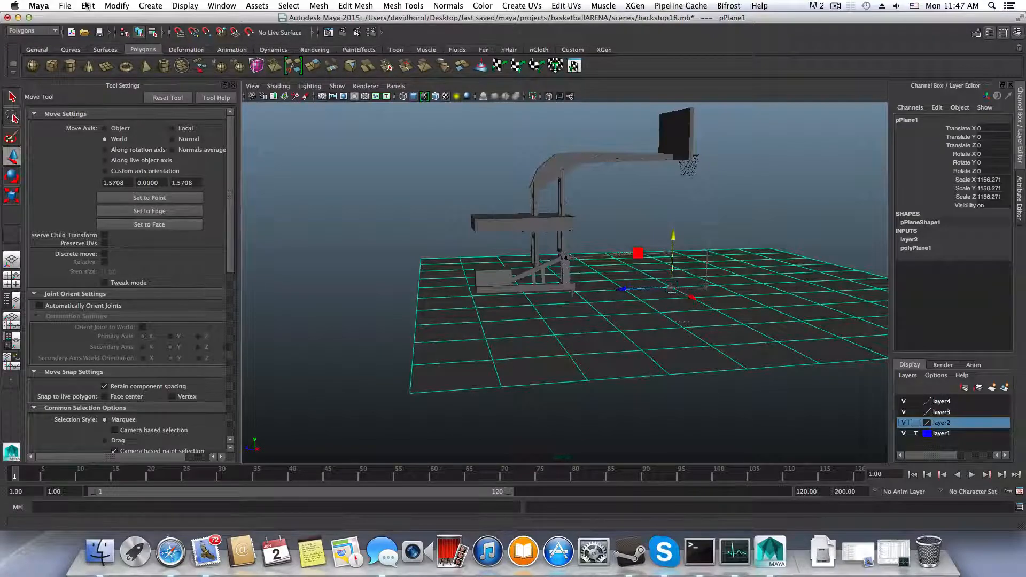
click(86, 6)
click(104, 89)
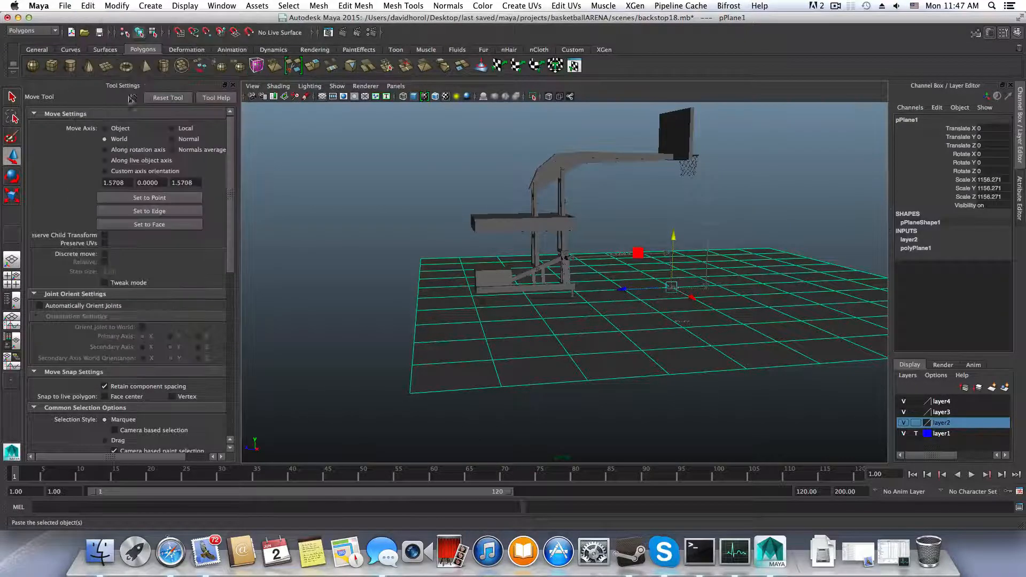
alt+drag(638, 293, 642, 295)
alt+middle_drag(642, 296, 668, 300)
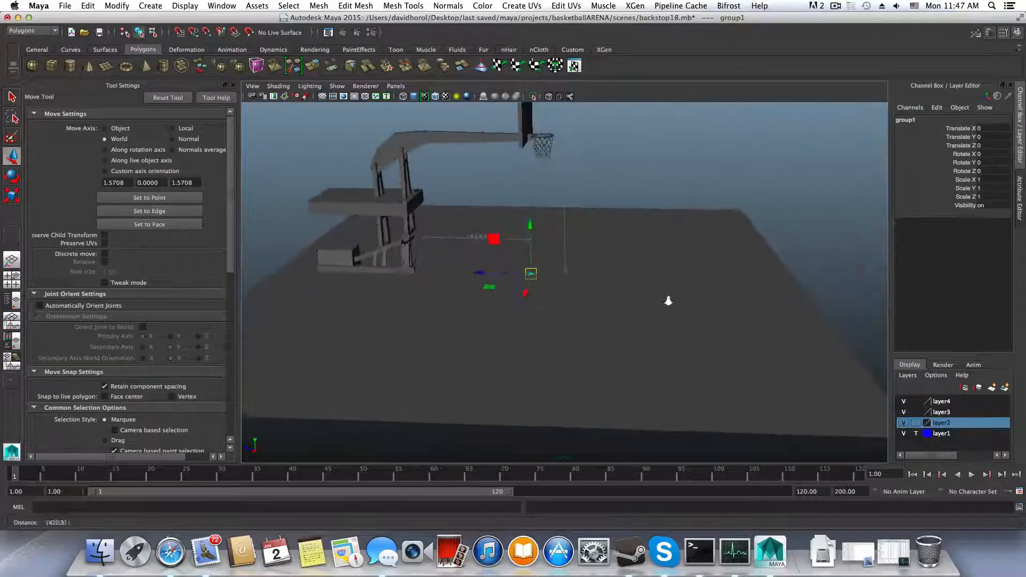
alt+right_drag(669, 300, 732, 316)
alt+middle_drag(733, 316, 525, 312)
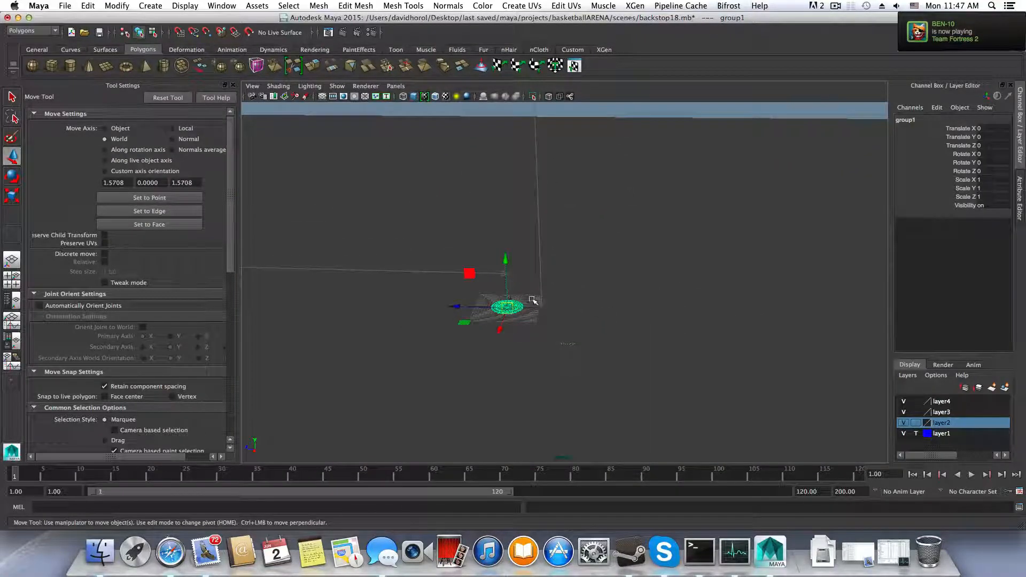
key(e)
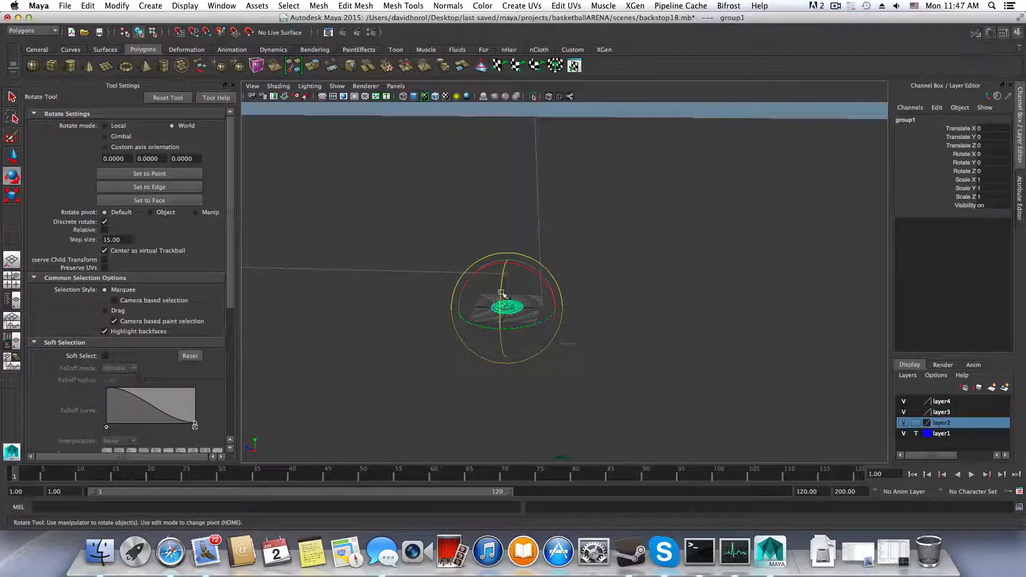
drag(503, 293, 524, 300)
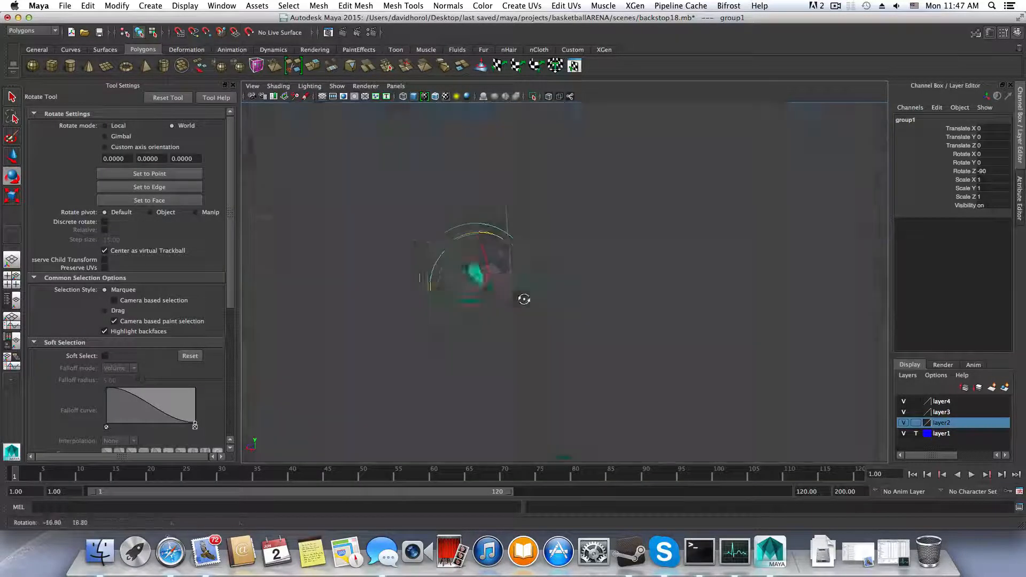
Move the pasted wheel group beneath the base frame's outer rear corner, at about X 50.9 and Z 445.8, and check its placement
key(w)
drag(445, 289, 604, 374)
alt+middle_drag(603, 374, 839, 377)
alt+right_drag(839, 377, 698, 366)
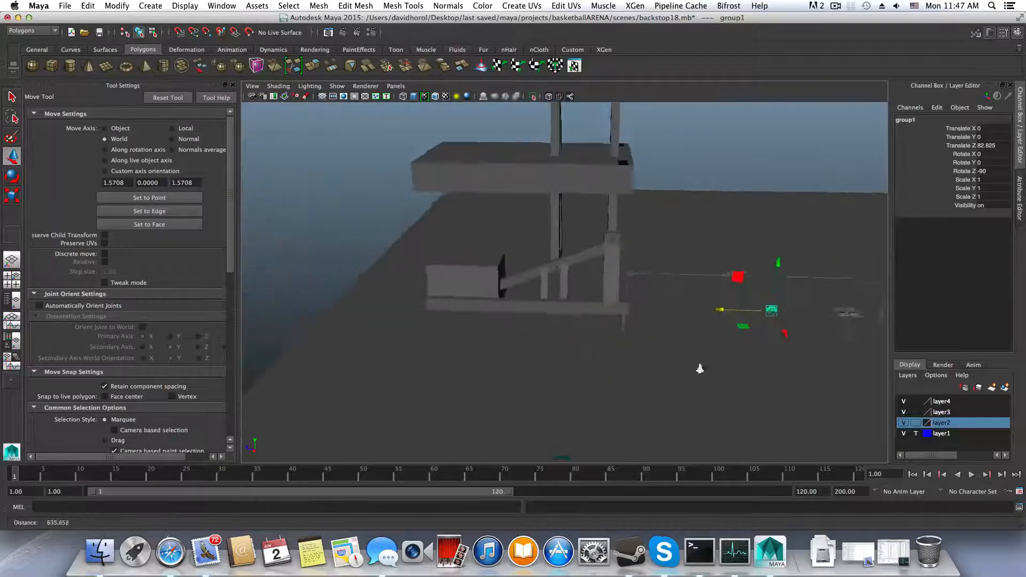
drag(718, 308, 447, 326)
alt+drag(600, 343, 614, 323)
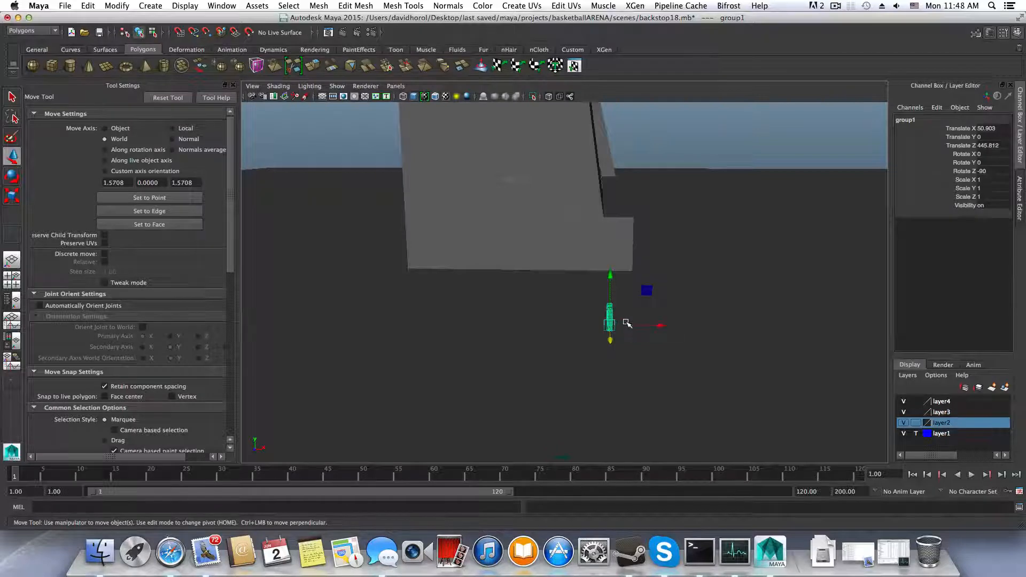
alt+drag(623, 312, 599, 276)
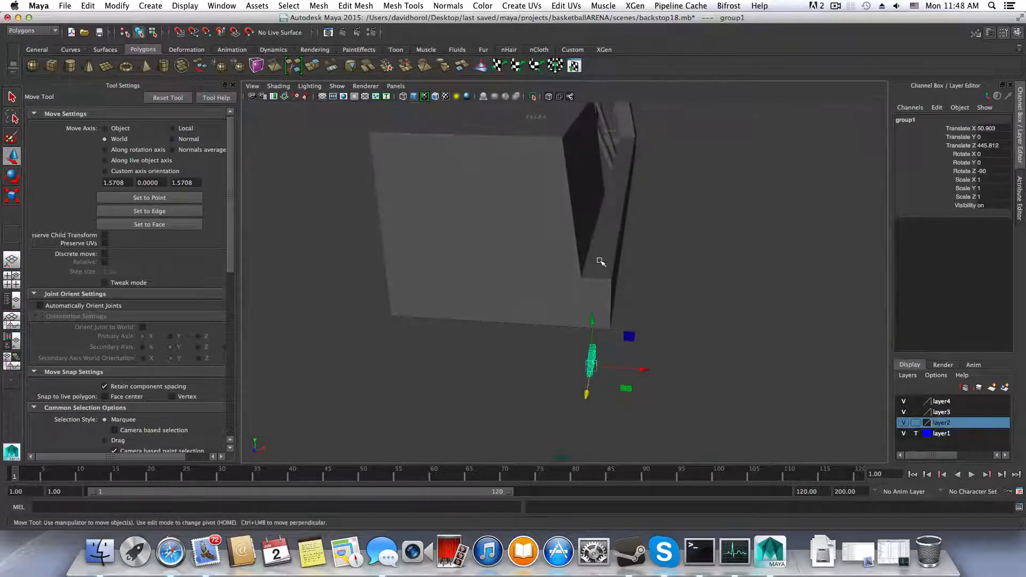
click(601, 262)
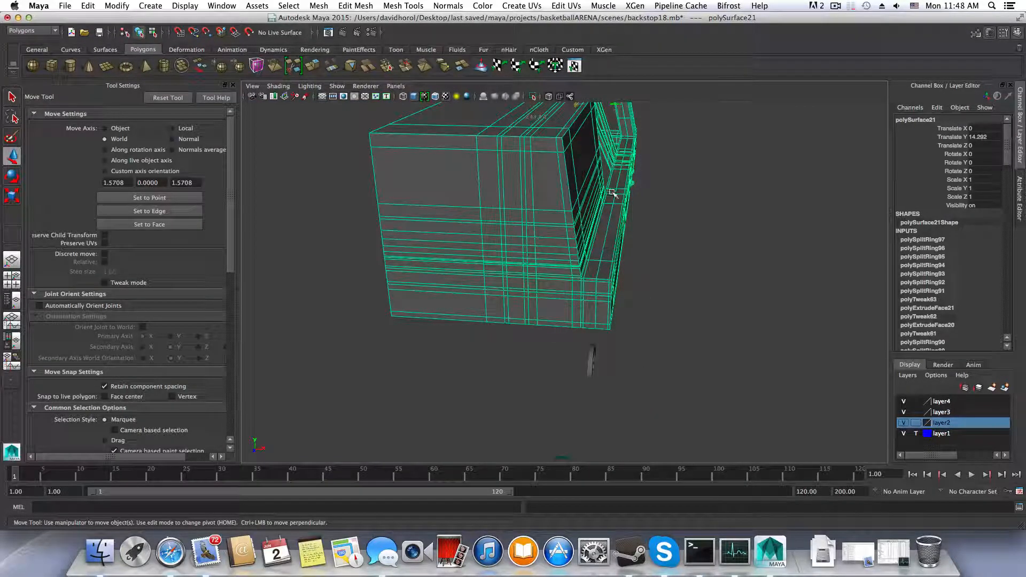
alt+drag(591, 268, 597, 262)
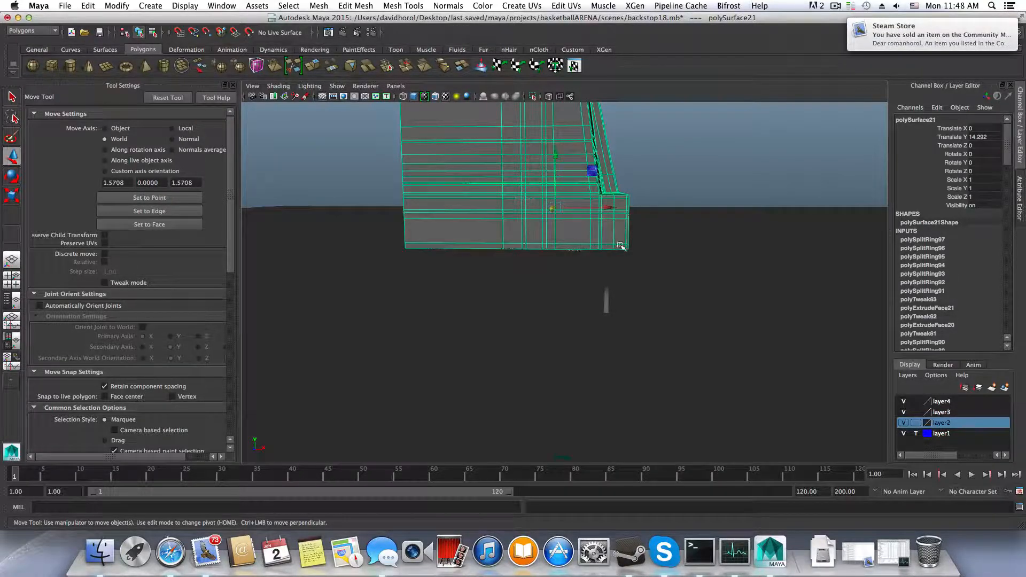
alt+drag(606, 276, 603, 344)
Select the wheel mesh itself and widen it to a Y scale of about 1.872
click(504, 332)
key(r)
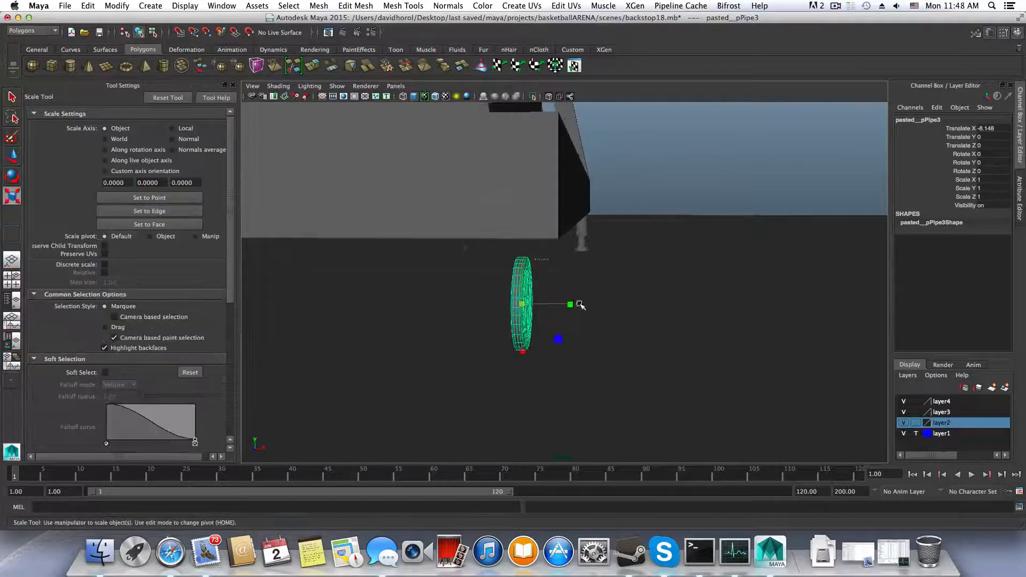
drag(570, 304, 591, 309)
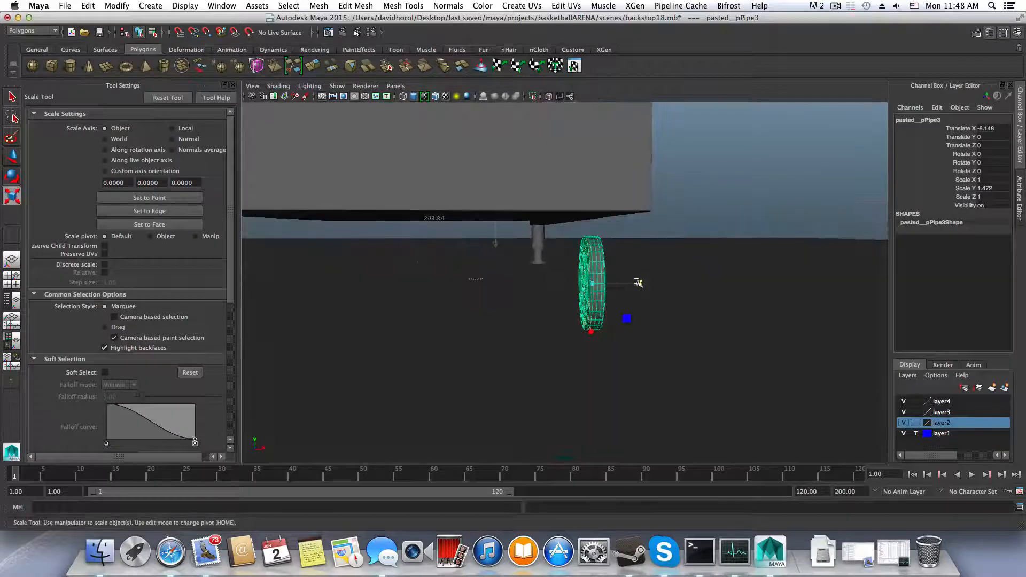
drag(637, 282, 476, 363)
In the top view, align the wheel with the base frame's outer rear corner at about Translate Y 3.157 and Z 4.289
key(w)
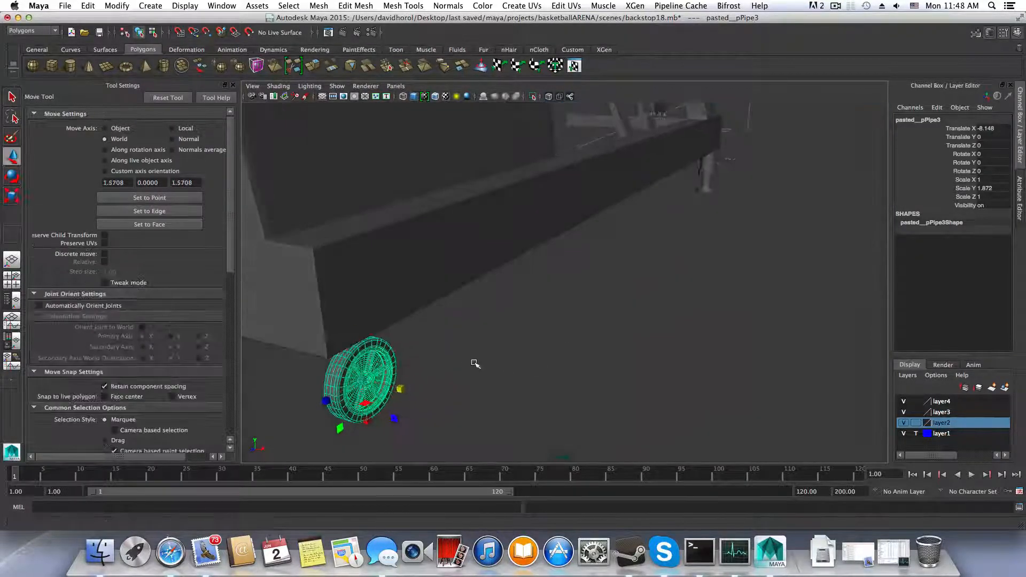
click(12, 279)
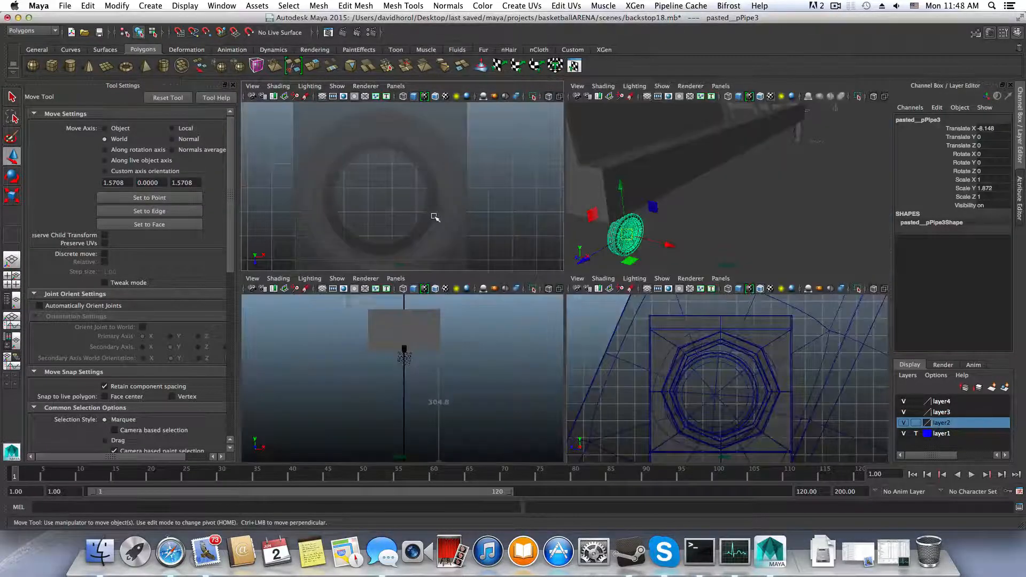
key(space)
alt+right_drag(500, 336, 515, 376)
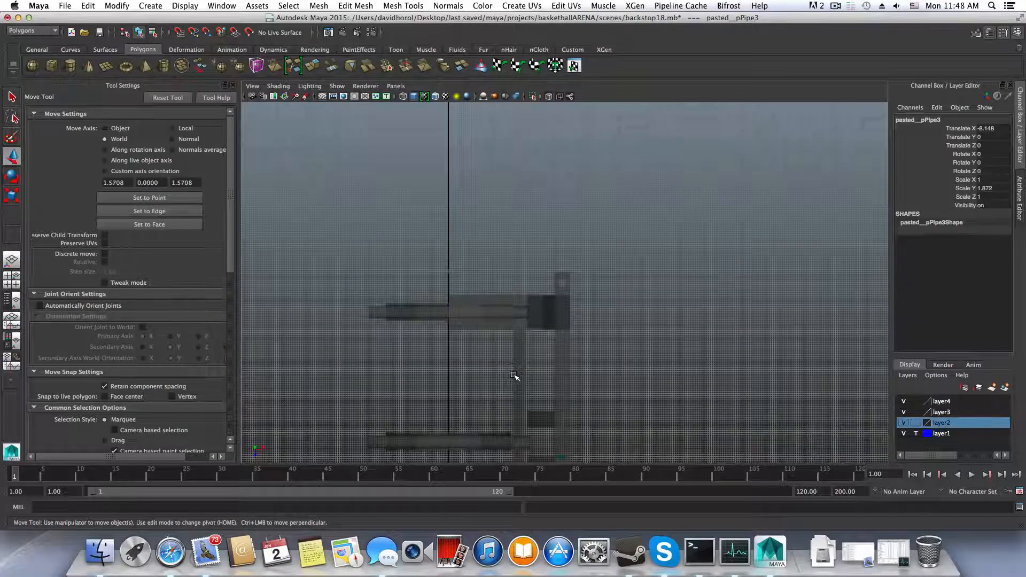
alt+middle_drag(533, 426, 529, 335)
alt+middle_drag(513, 450, 512, 279)
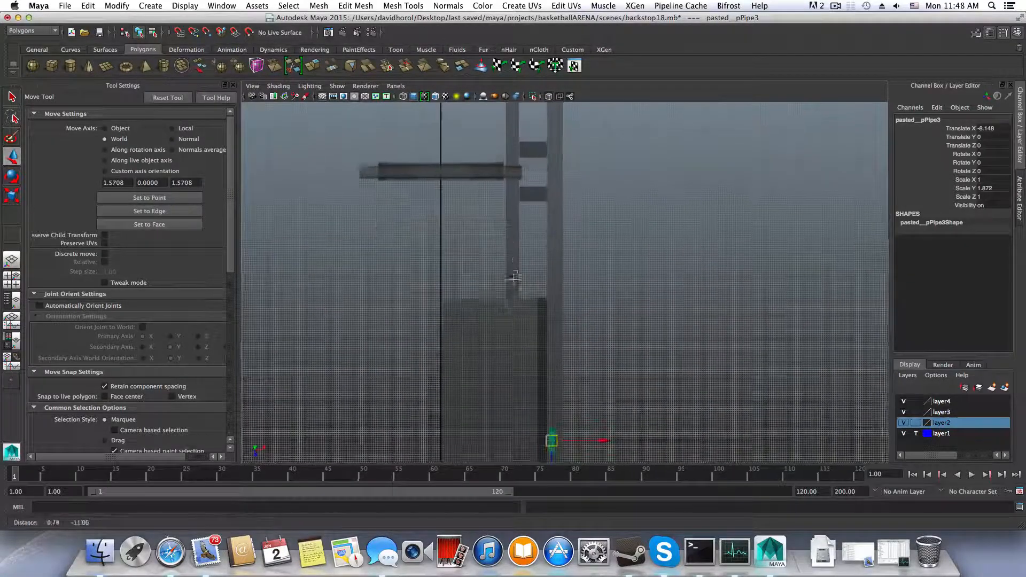
alt+middle_drag(508, 421, 484, 239)
alt+right_drag(523, 280, 668, 304)
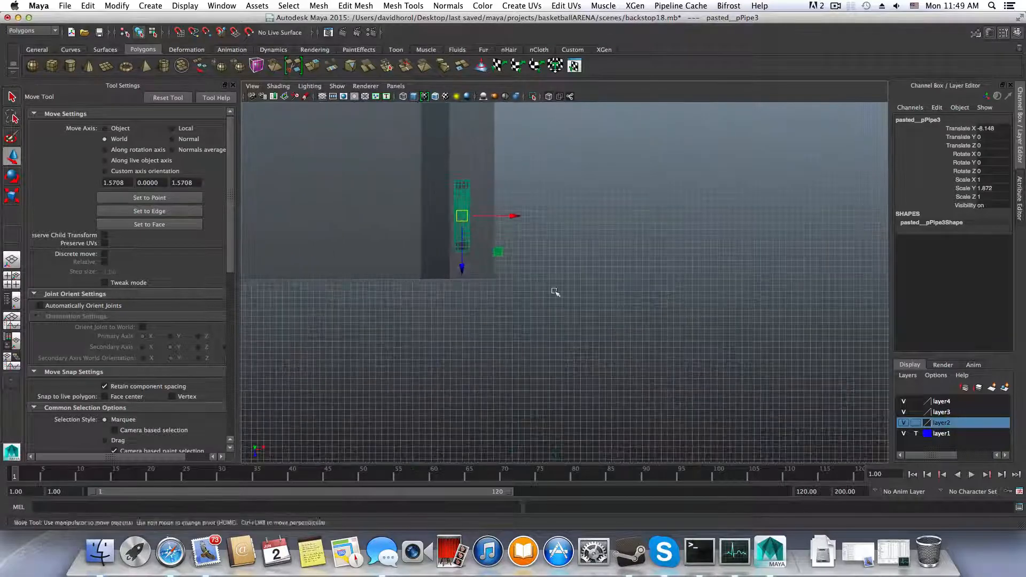
alt+right_drag(471, 294, 517, 295)
mouse_move(517, 295)
alt+middle_down()
mouse_move(487, 286)
mouse_move(536, 289)
alt+middle_up()
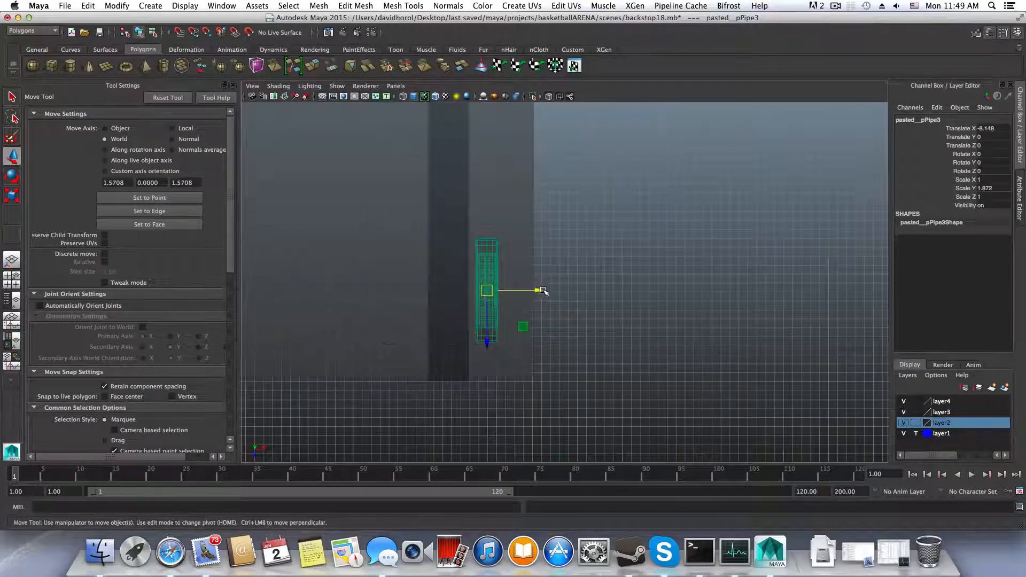
drag(552, 294, 572, 298)
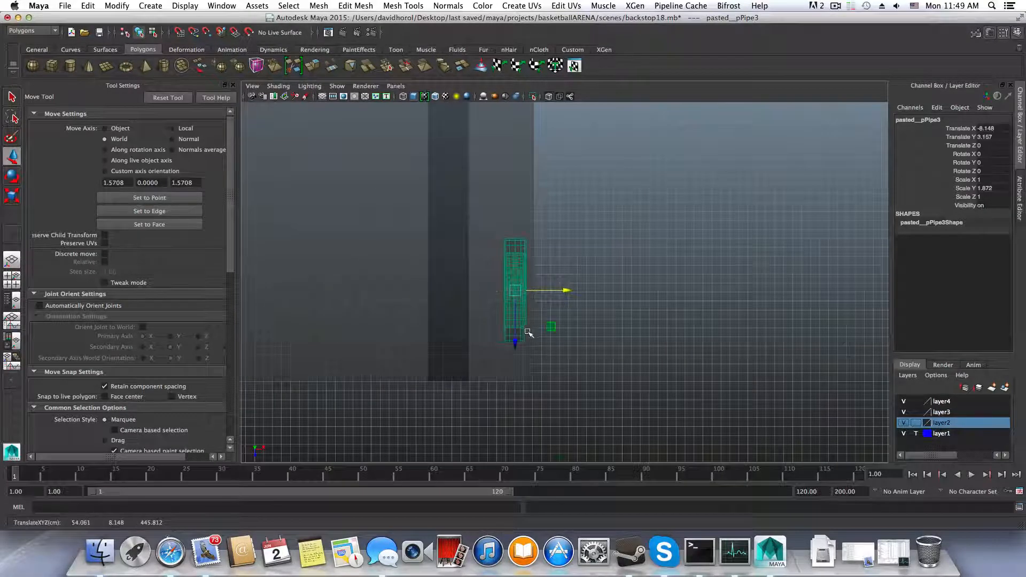
drag(516, 336, 518, 371)
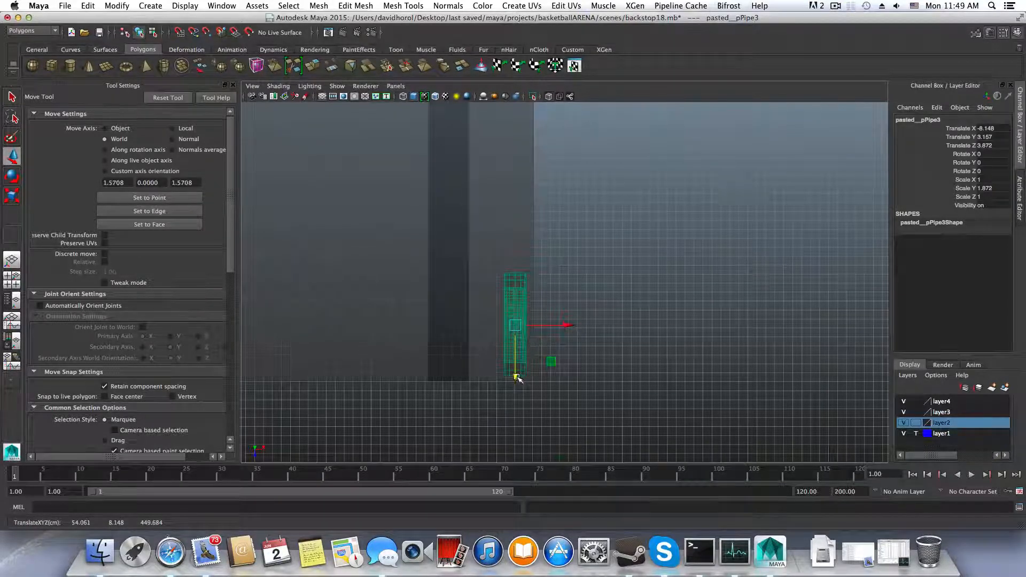
drag(517, 377, 515, 375)
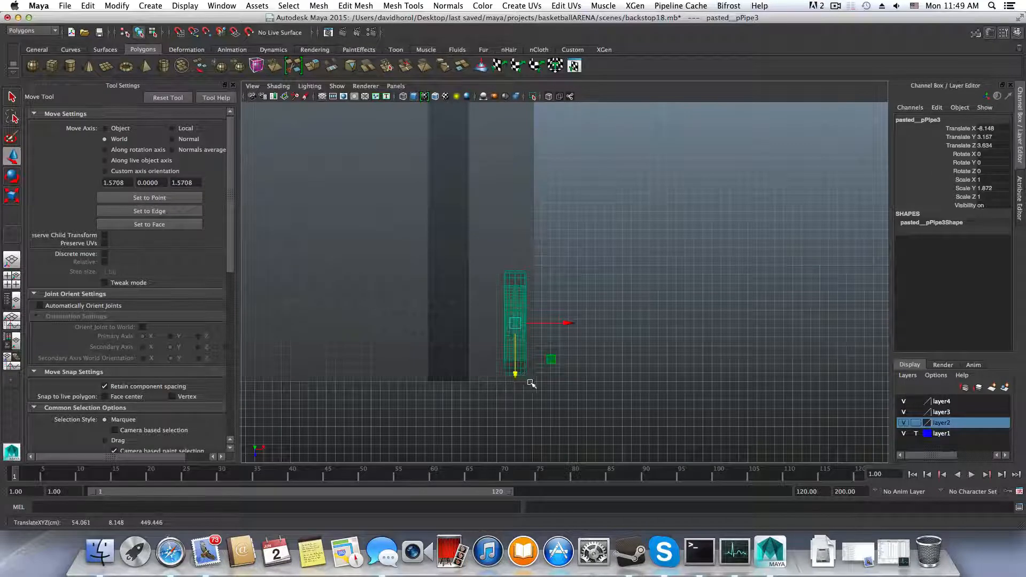
drag(515, 374, 515, 382)
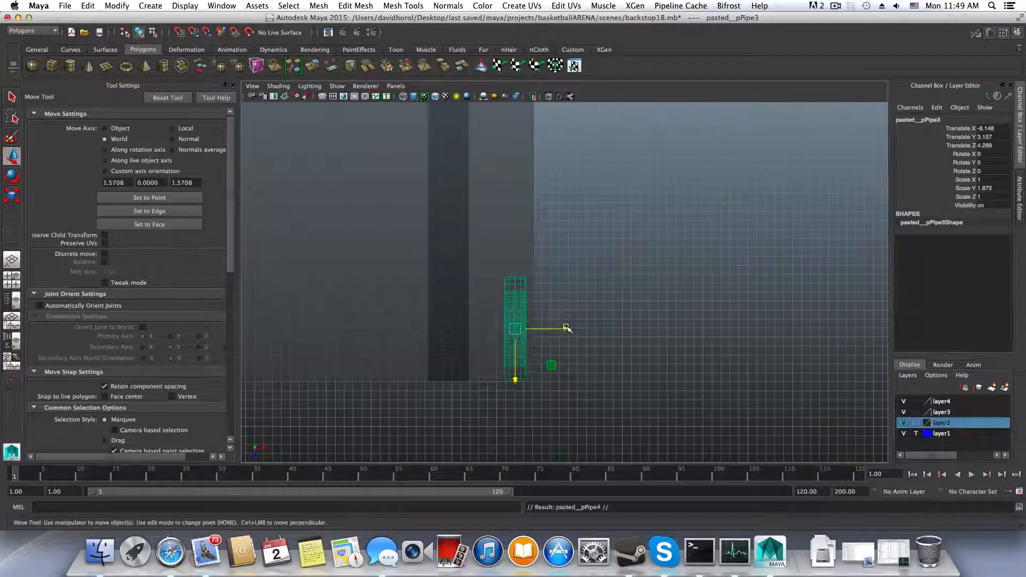
Duplicate the wheel and move the copy inward beside it, to about Translate Y -0.357
key(ctrl+d)
drag(566, 327, 537, 330)
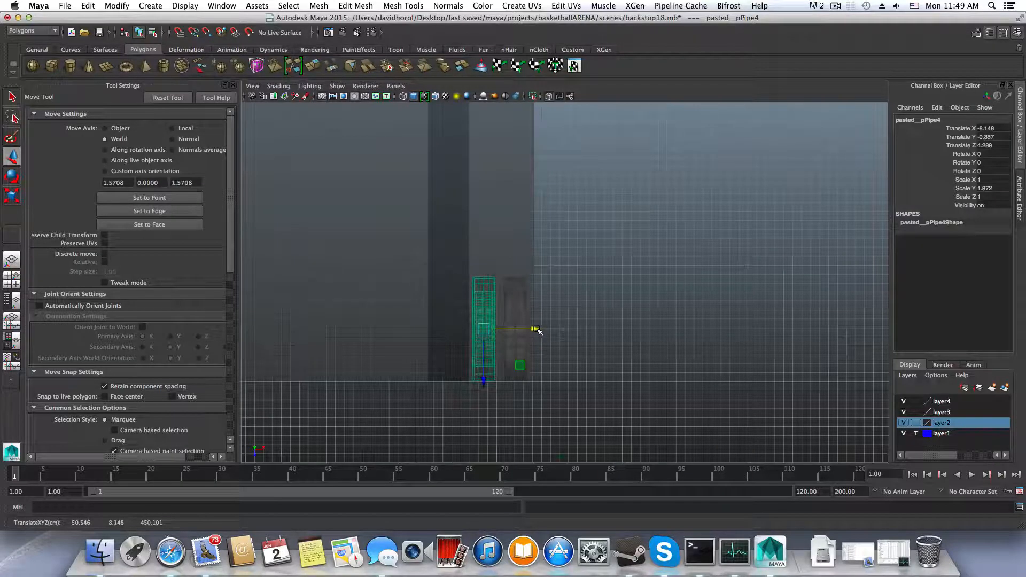
Change the top view's viewport renderer and select the two adjacent wheels together without the base frame
click(513, 292)
drag(545, 303, 478, 340)
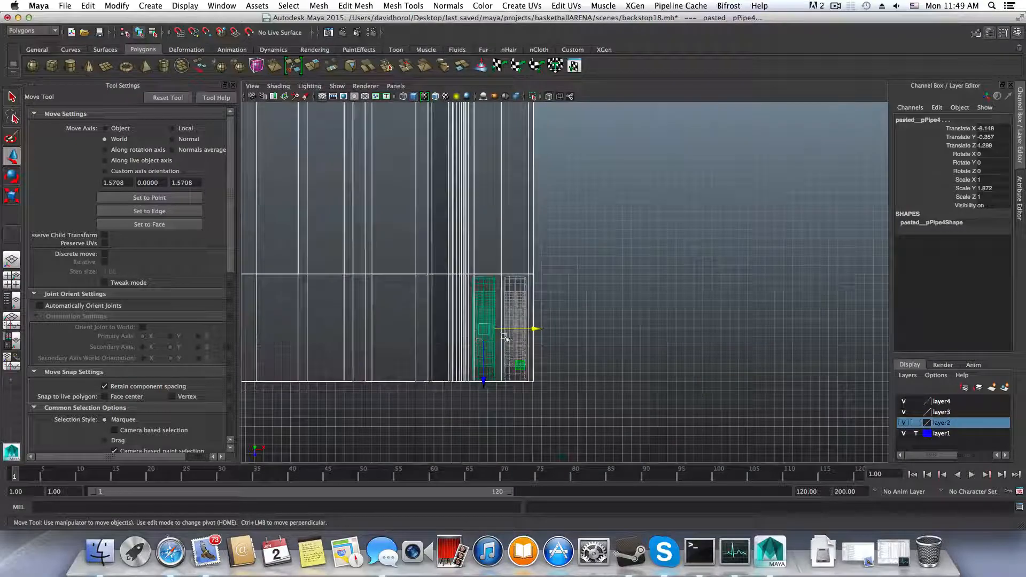
click(365, 85)
click(369, 117)
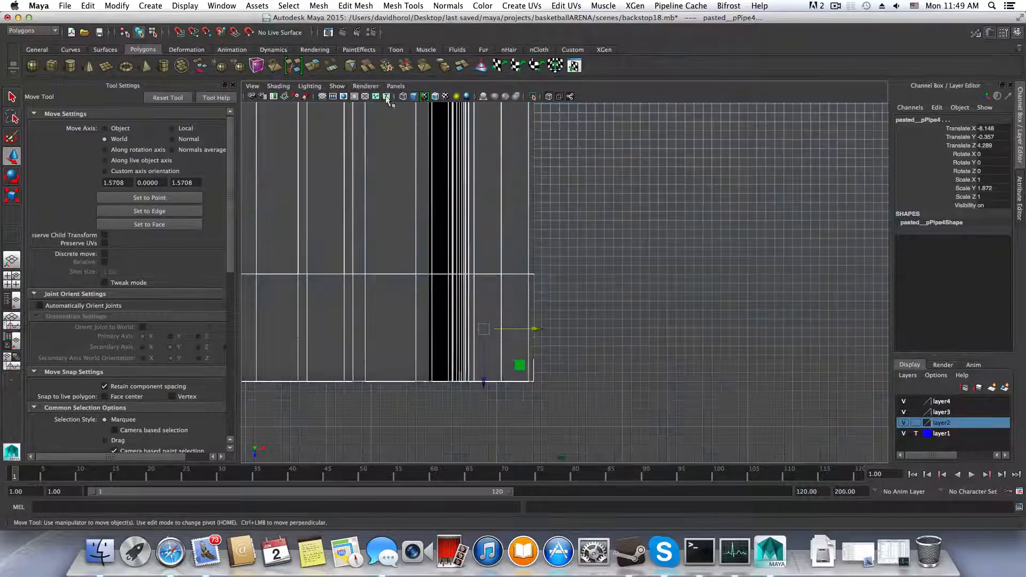
click(365, 86)
click(374, 98)
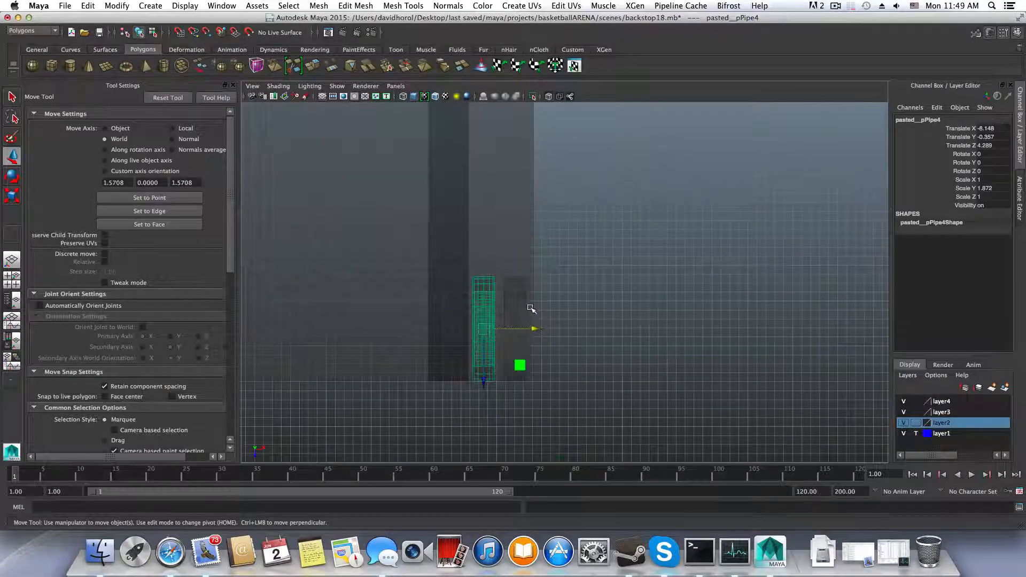
key(z)
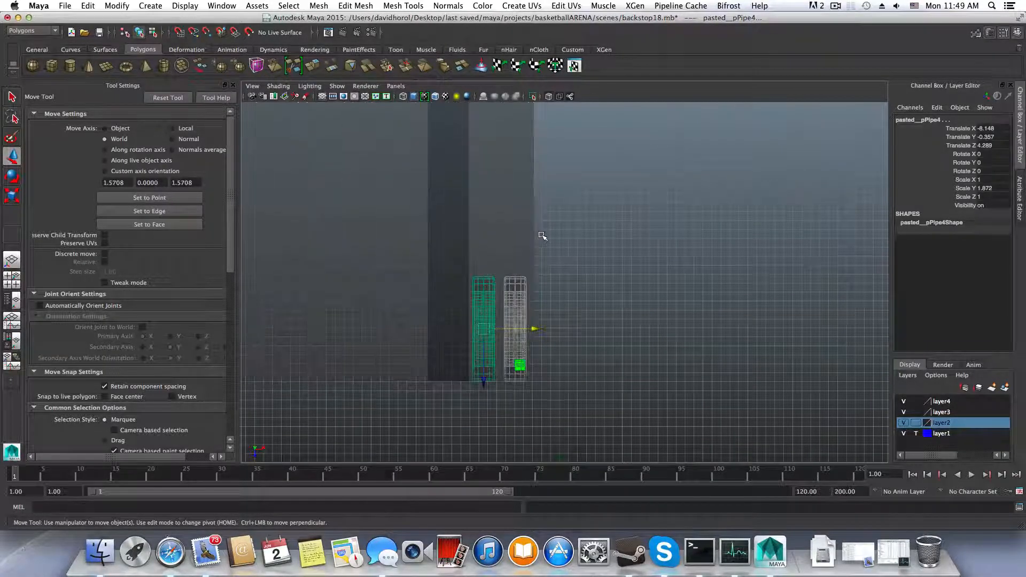
Widen both wheels to a Y scale of about 2.39 and shift them inward, the copy to about Translate Y -1.013
key(r)
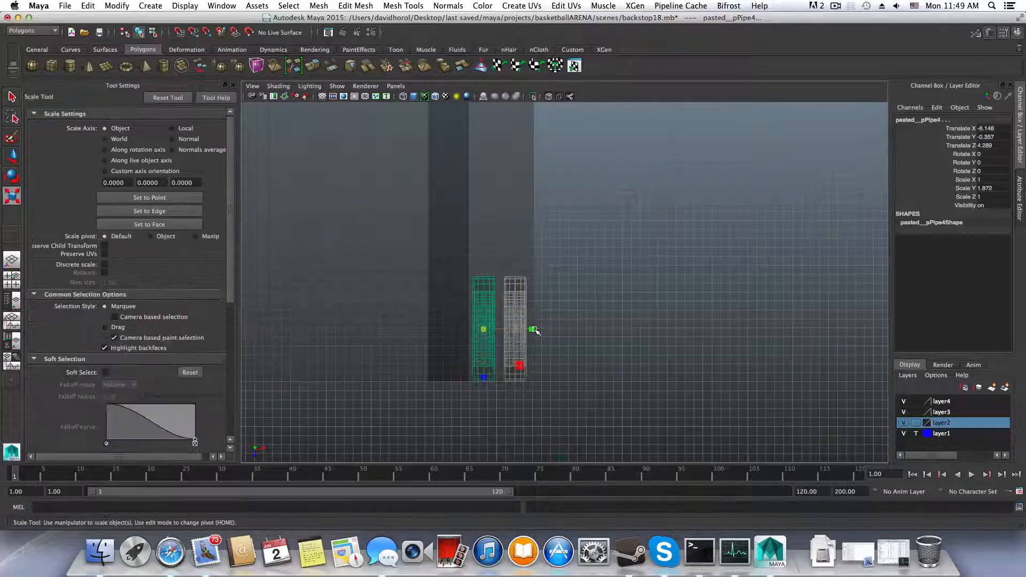
mouse_move(532, 329)
mouse_down()
mouse_move(545, 331)
mouse_move(532, 332)
mouse_up()
key(w)
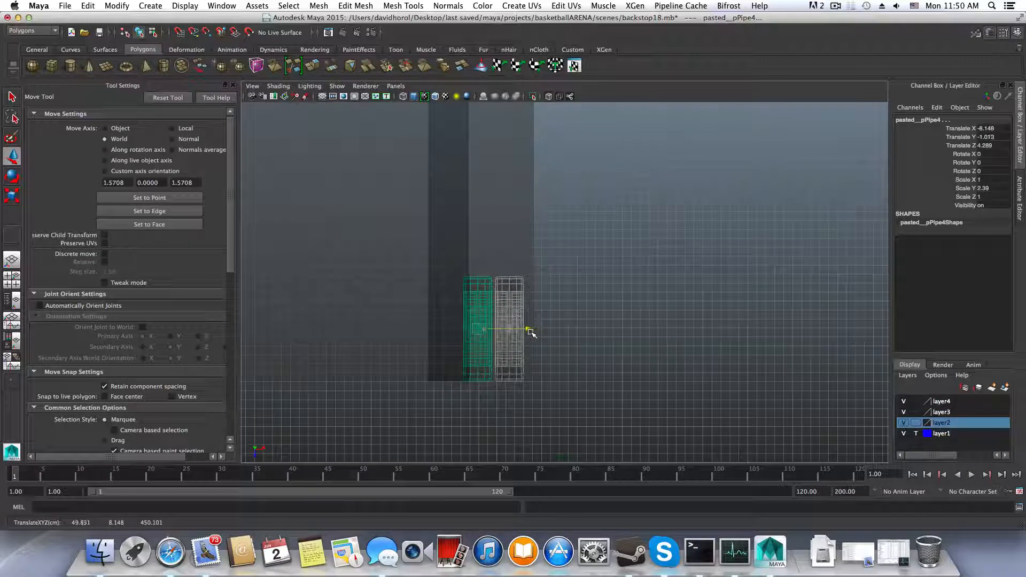
Shift both wheels slightly inward, the inner one to Translate Y -1.072, and widen them to a Y scale of about 2.589
drag(531, 333, 531, 332)
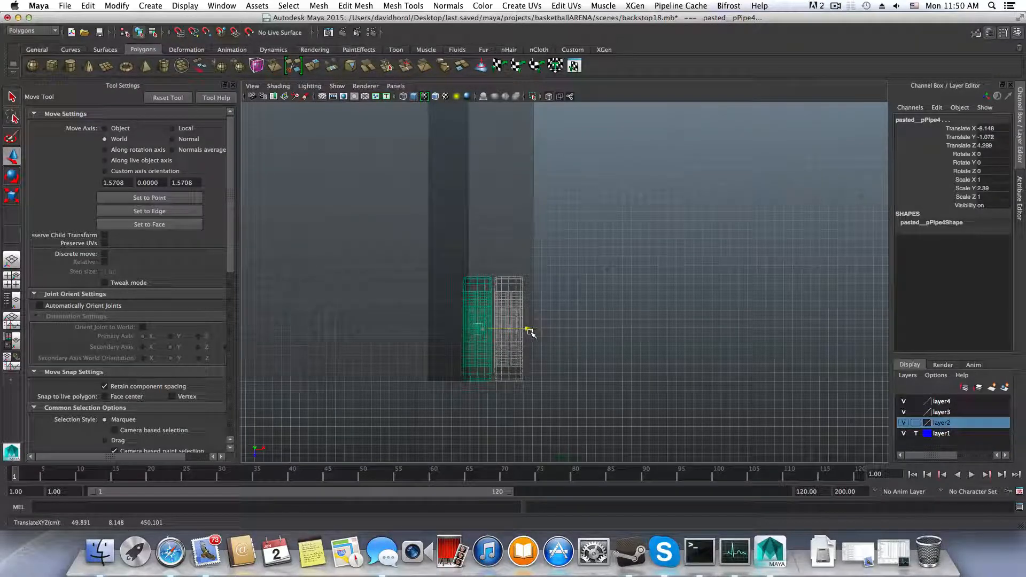
scroll(529, 299, up, 4)
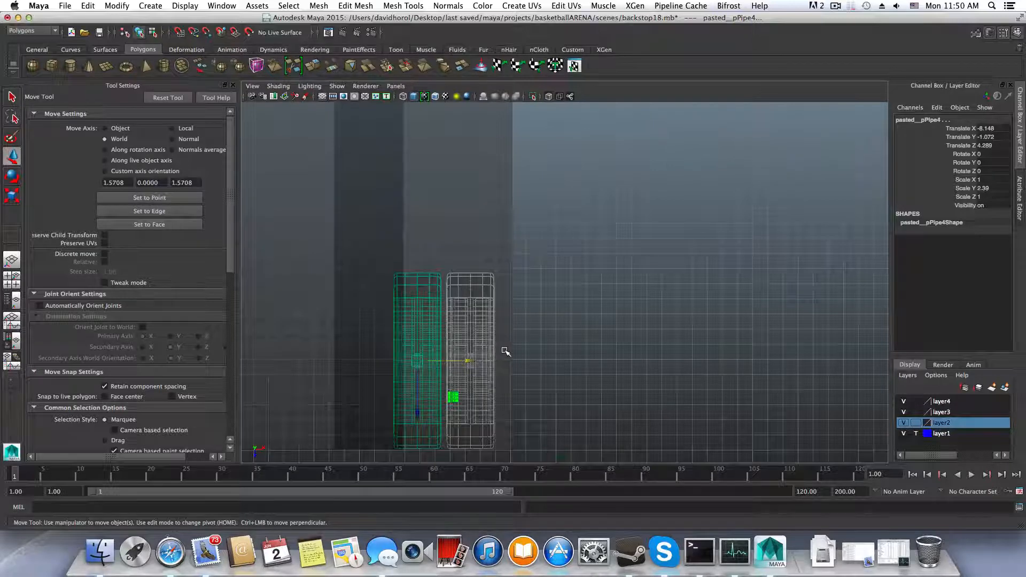
key(space)
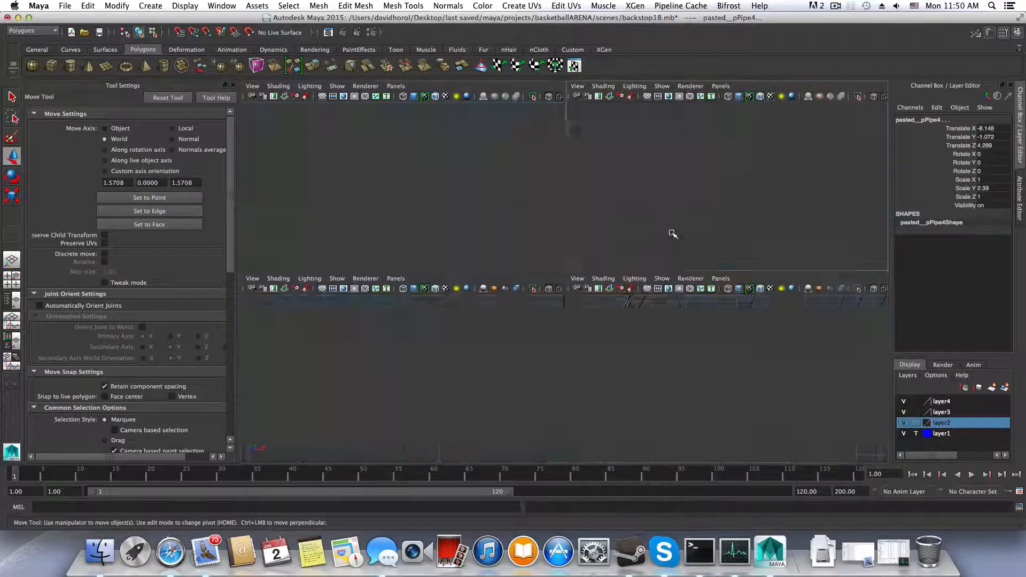
key(space)
alt+drag(579, 272, 553, 275)
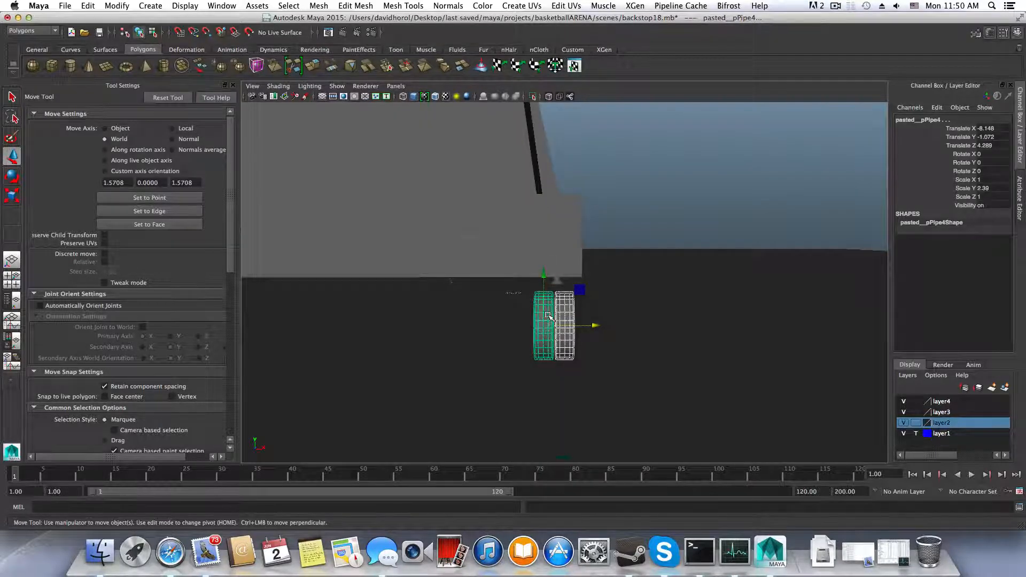
key(r)
drag(591, 327, 595, 326)
key(w)
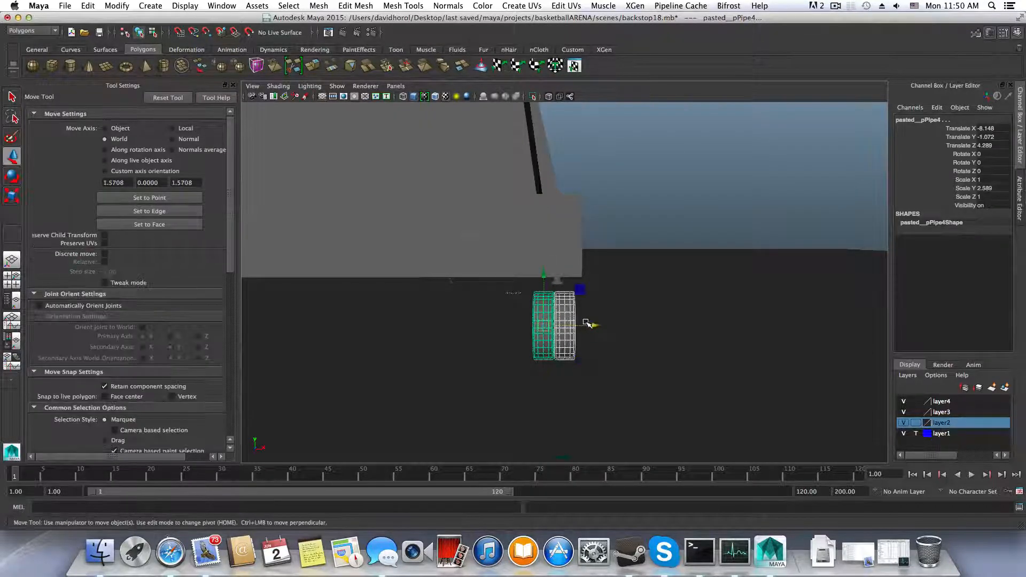
Move only the inner wheel further inward to about Translate Y -1.818 so it clears the outer wheel
click(538, 303)
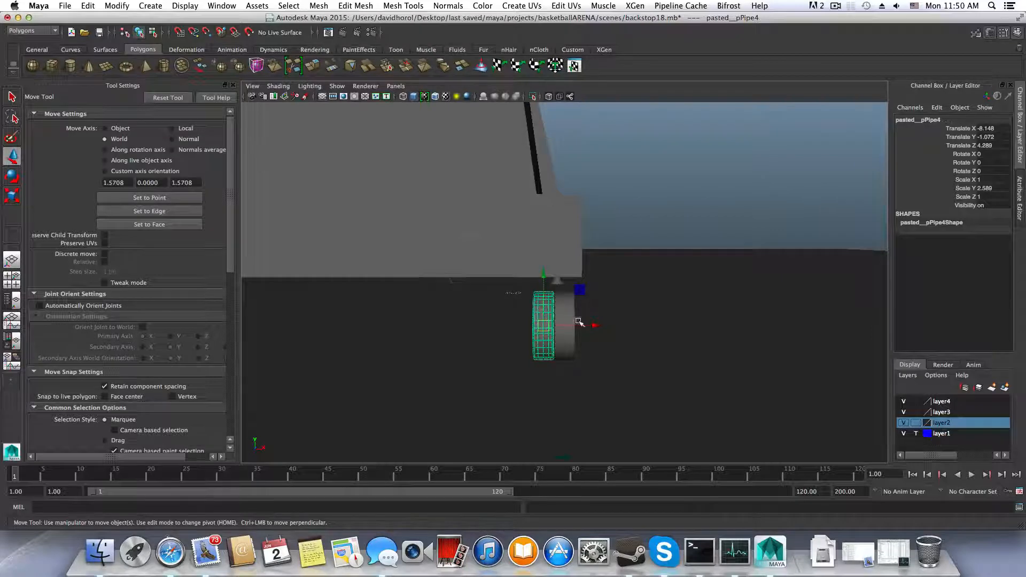
drag(592, 324, 588, 324)
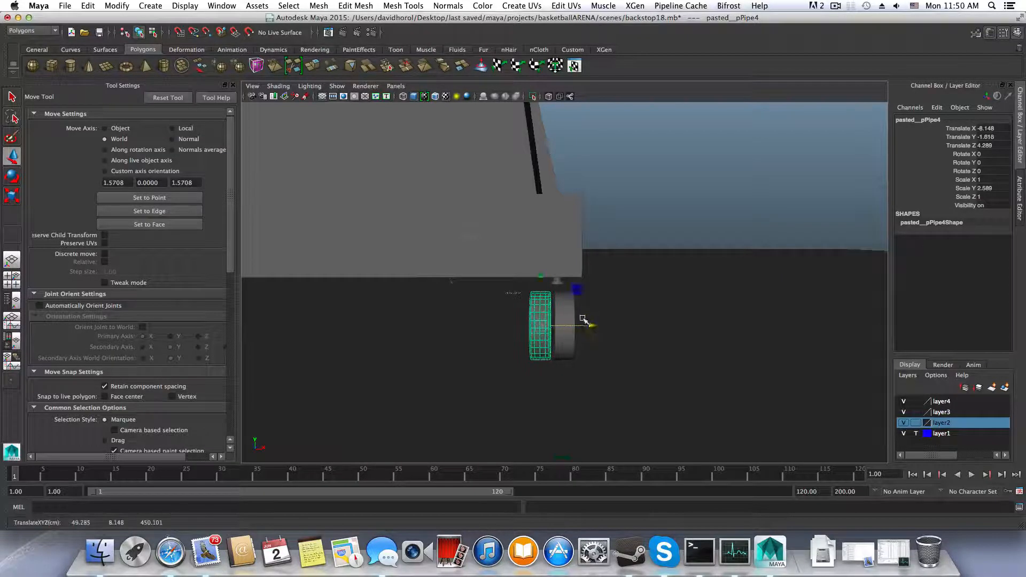
alt+drag(576, 290, 506, 205)
click(553, 267)
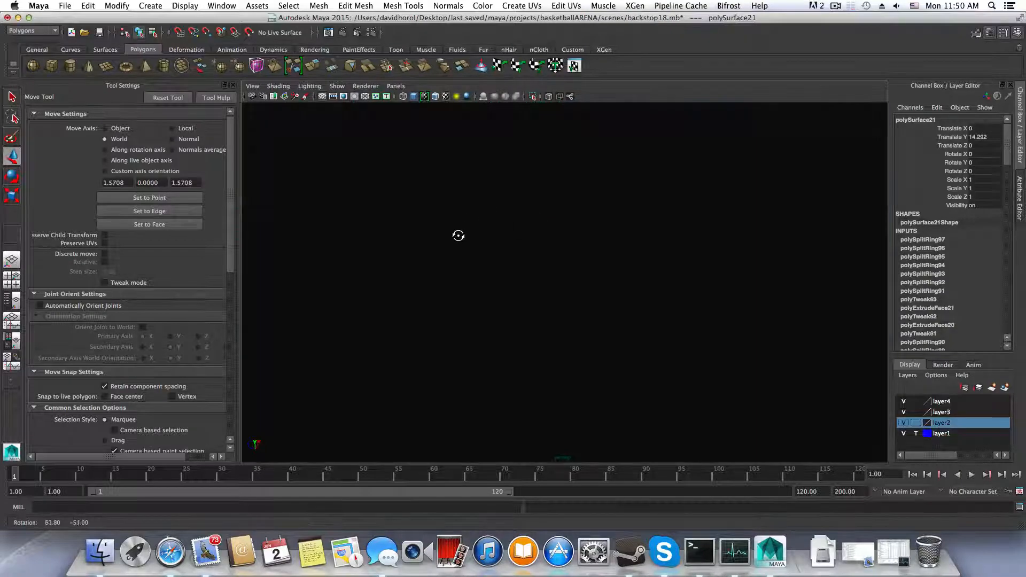
alt+drag(458, 235, 490, 292)
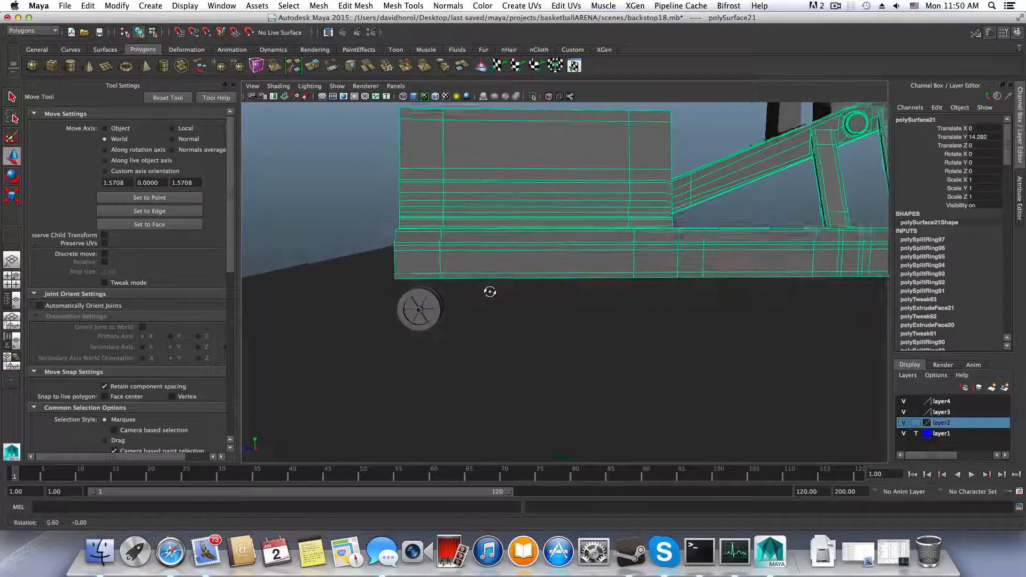
In the side view, enlarge the outer wheel proportionally to a scale of about X 1.347, Y 3.488 and Z 1.347
key(space)
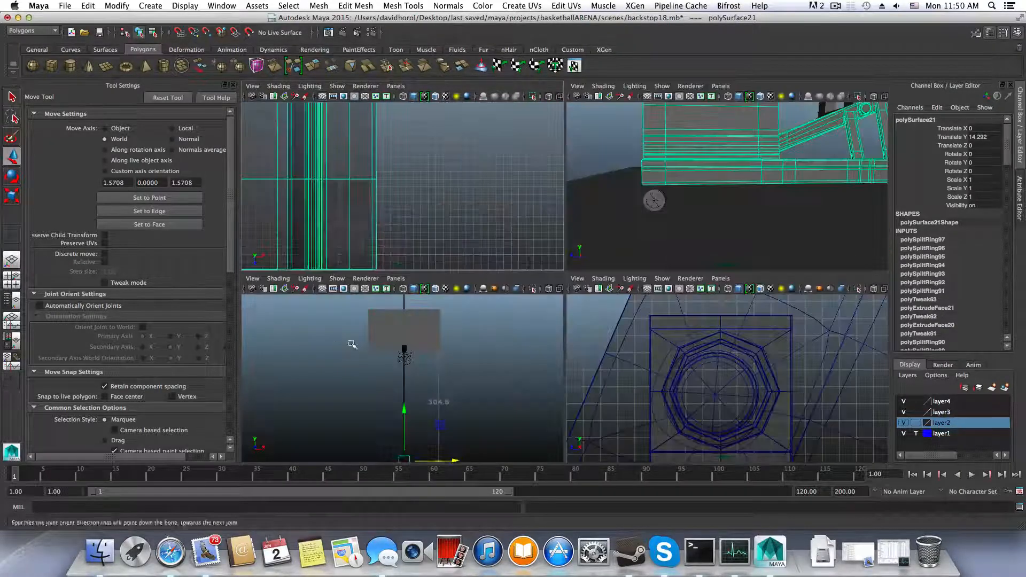
alt+drag(698, 355, 673, 360)
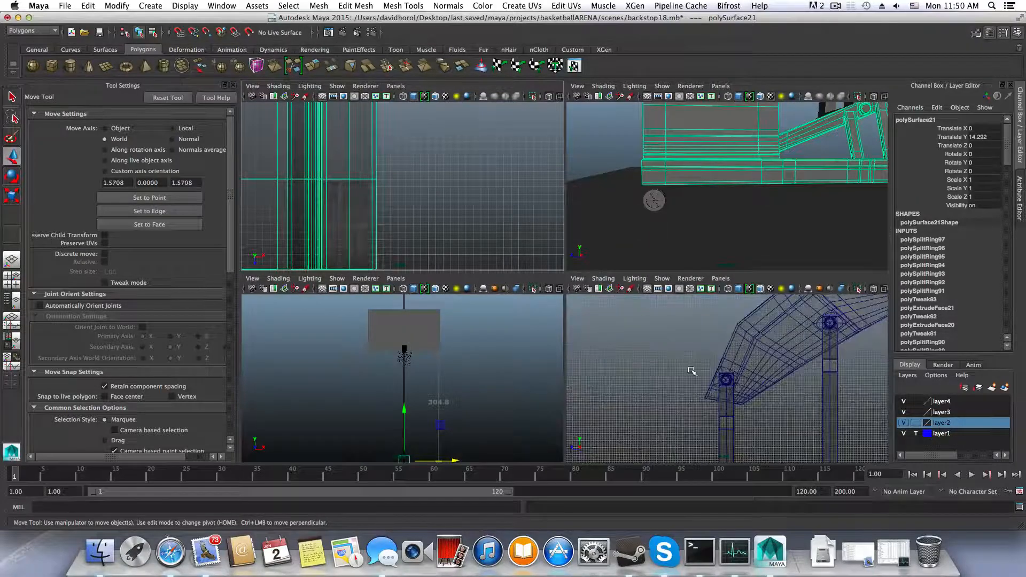
key(space)
alt+drag(641, 390, 586, 210)
alt+right_drag(586, 210, 406, 283)
drag(343, 303, 377, 331)
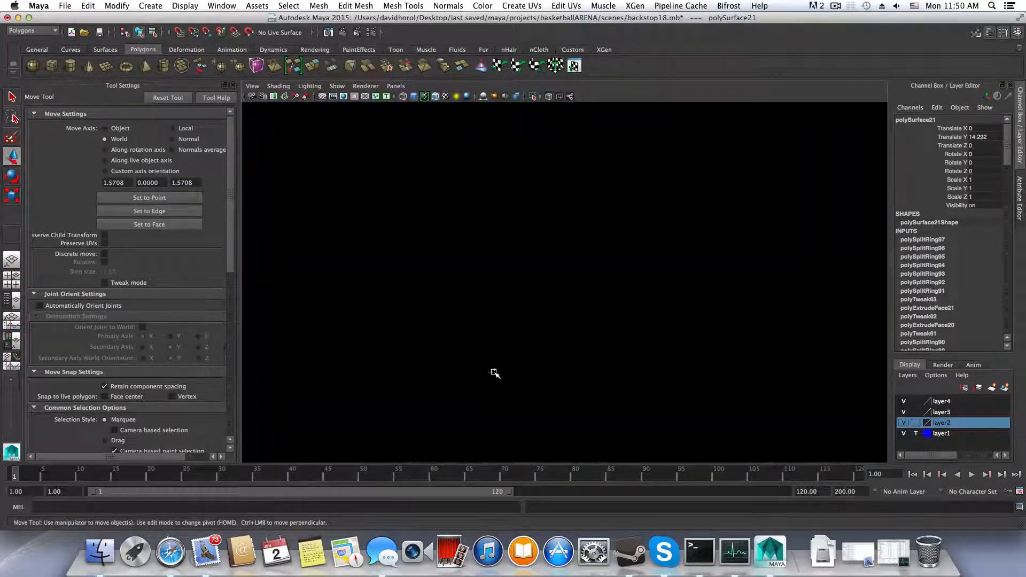
key(r)
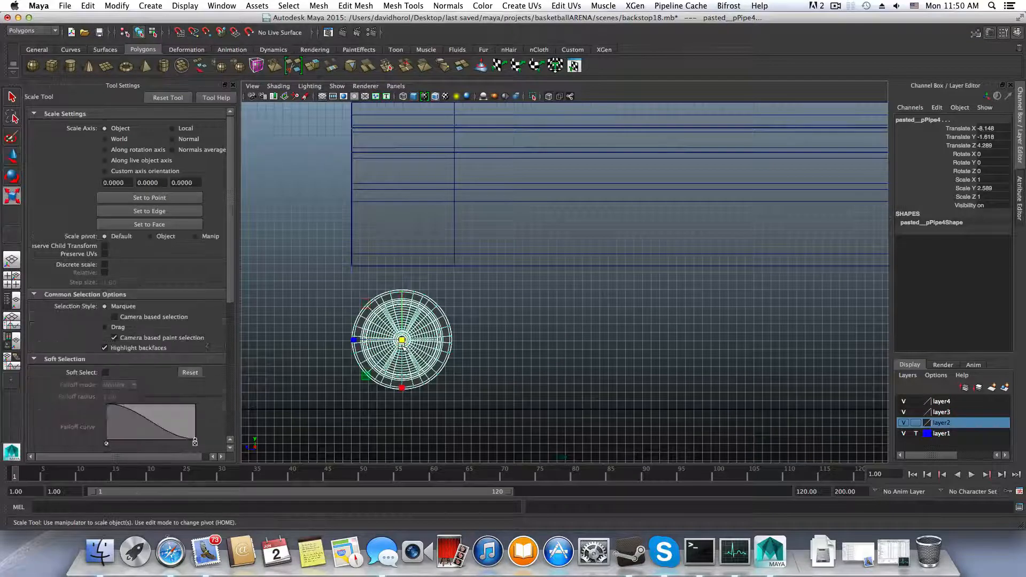
click(369, 316)
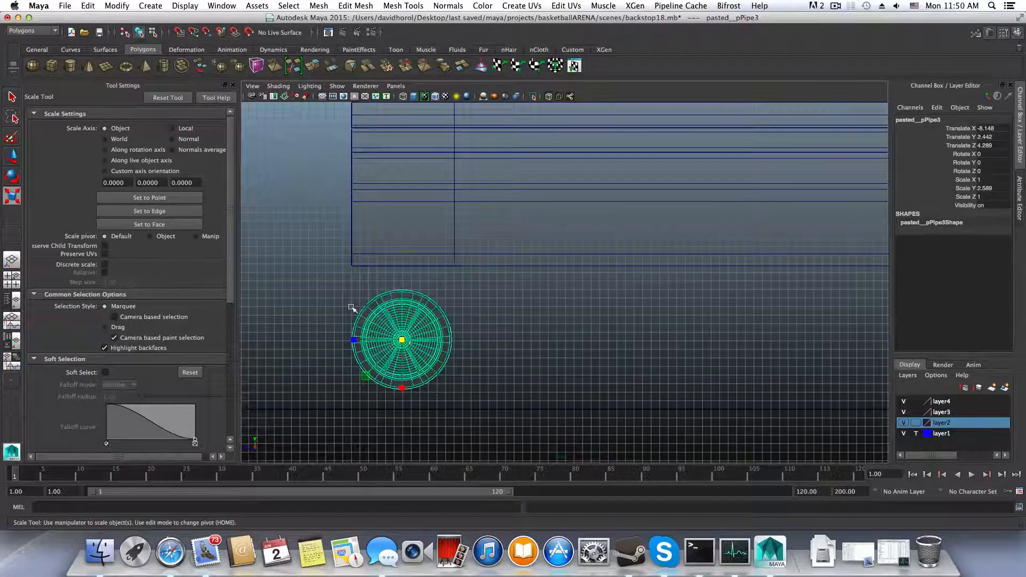
drag(402, 339, 429, 351)
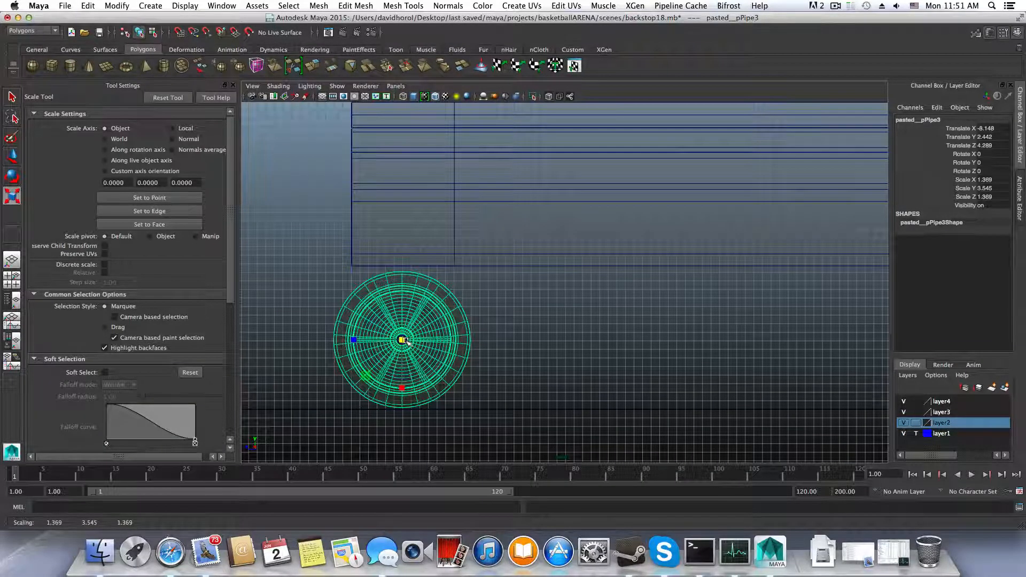
drag(401, 340, 360, 344)
Position the enlarged wheel just under the frame's rear corner, at about Translate X -7.961 and Z 2.293
key(w)
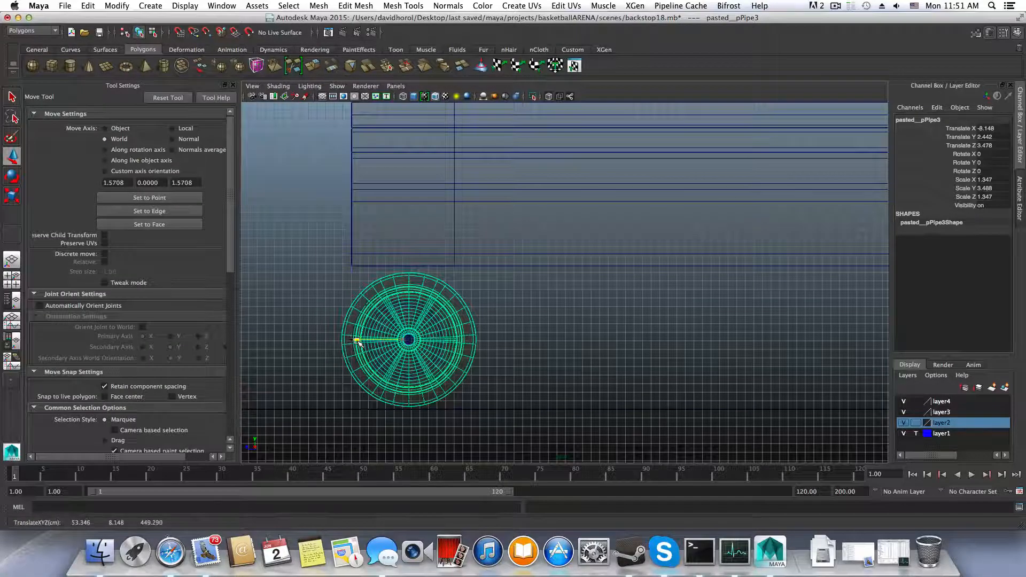
drag(407, 287, 406, 289)
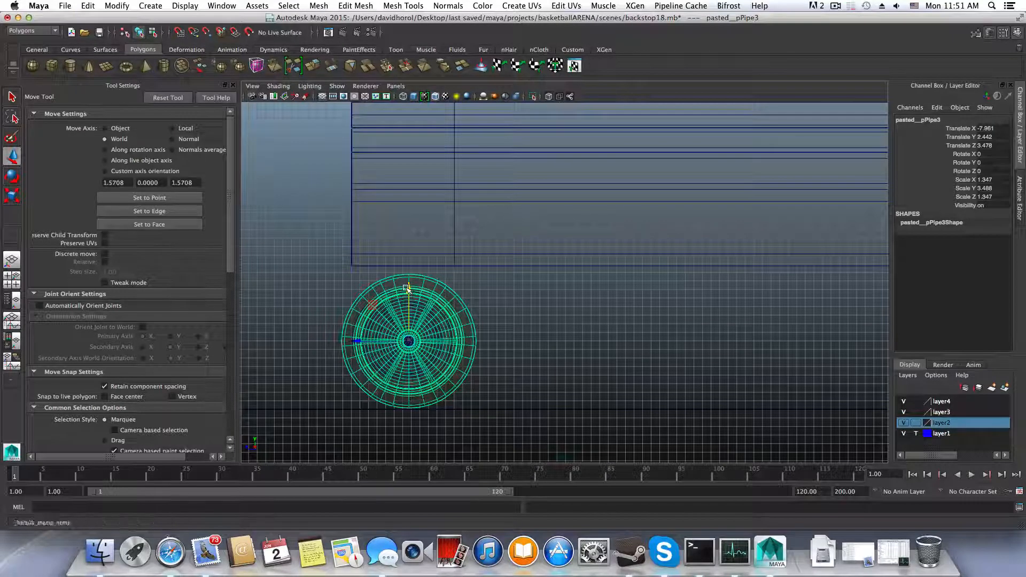
drag(357, 341, 368, 343)
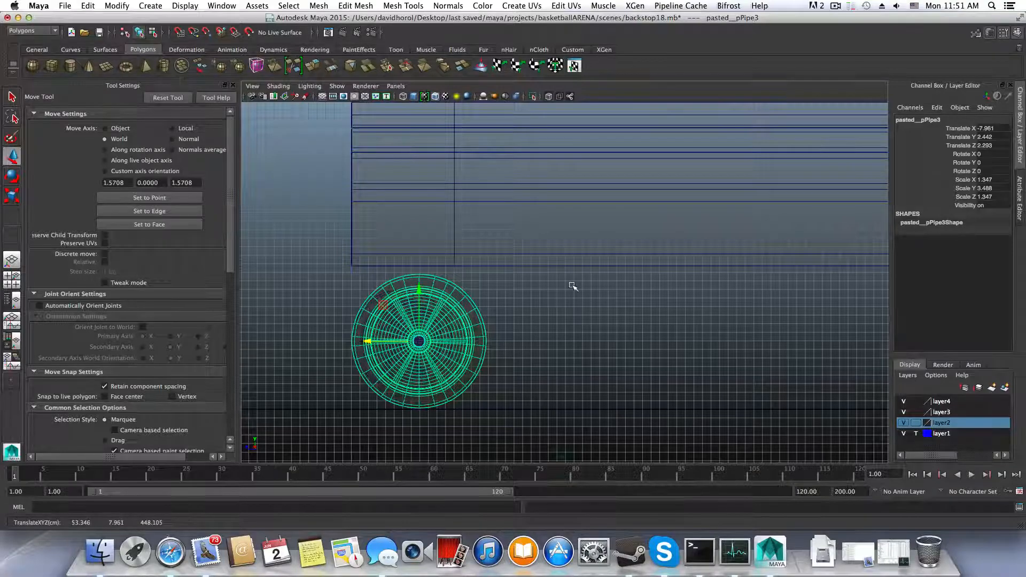
In the perspective view, delete the smaller inner wheel next to the enlarged one
key(space)
key(space)
alt+drag(602, 245, 567, 283)
click(503, 347)
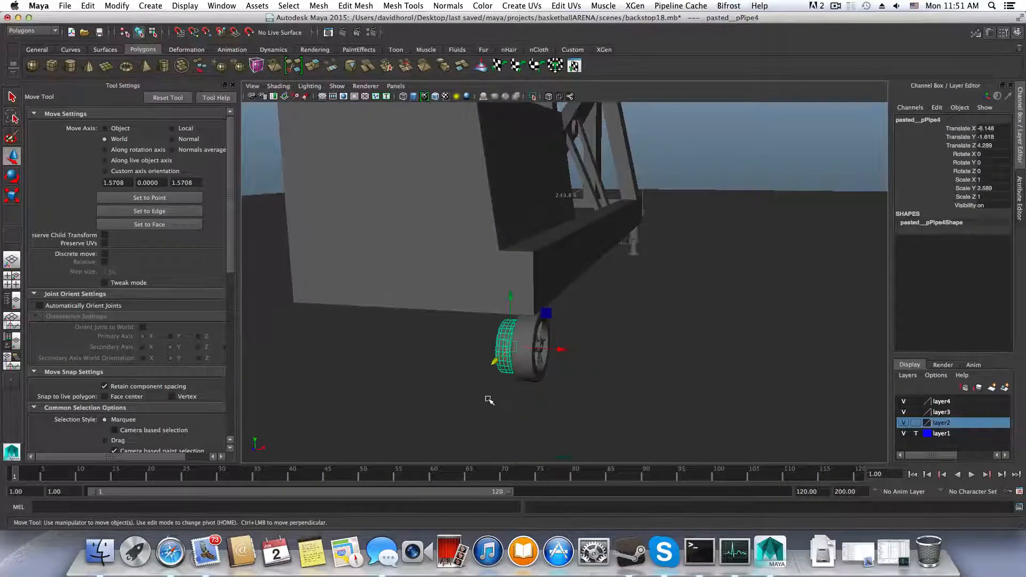
click(490, 400)
Duplicate the enlarged wheel and move the copy inward beside it, to about Translate Y -2.735
click(530, 370)
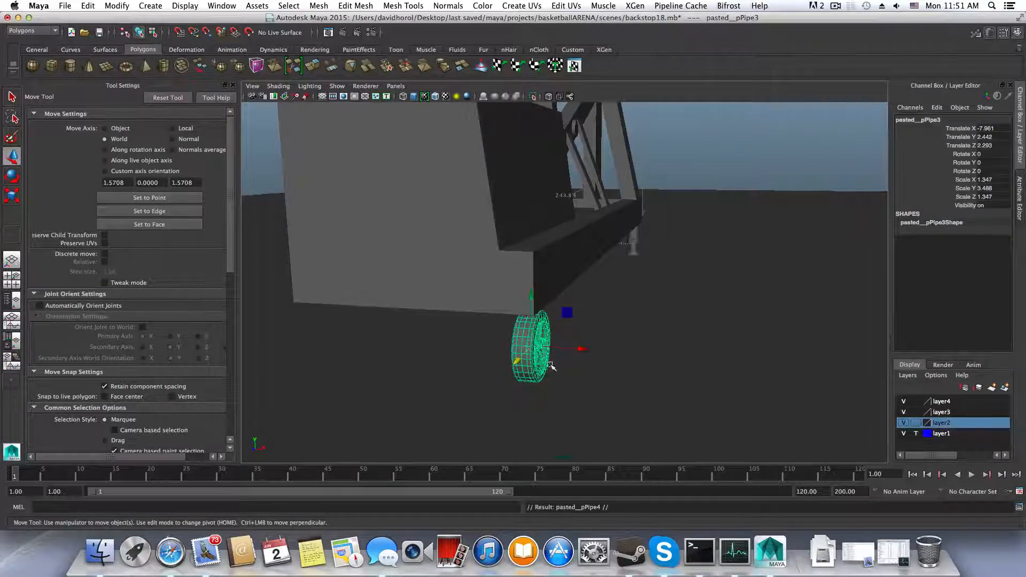
click(562, 348)
drag(562, 348, 556, 349)
alt+drag(541, 385, 556, 338)
click(563, 342)
alt+drag(557, 339, 439, 345)
alt+drag(412, 312, 680, 320)
Put both selected wheels in a new display layer, test its visibility, and hide the ground in layer2
key(shift+d)
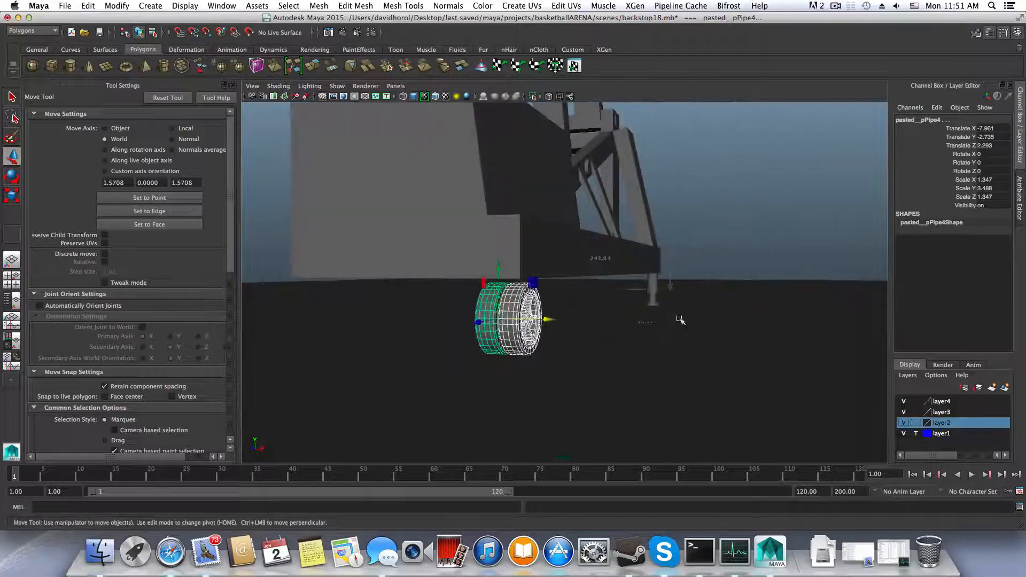
click(1005, 387)
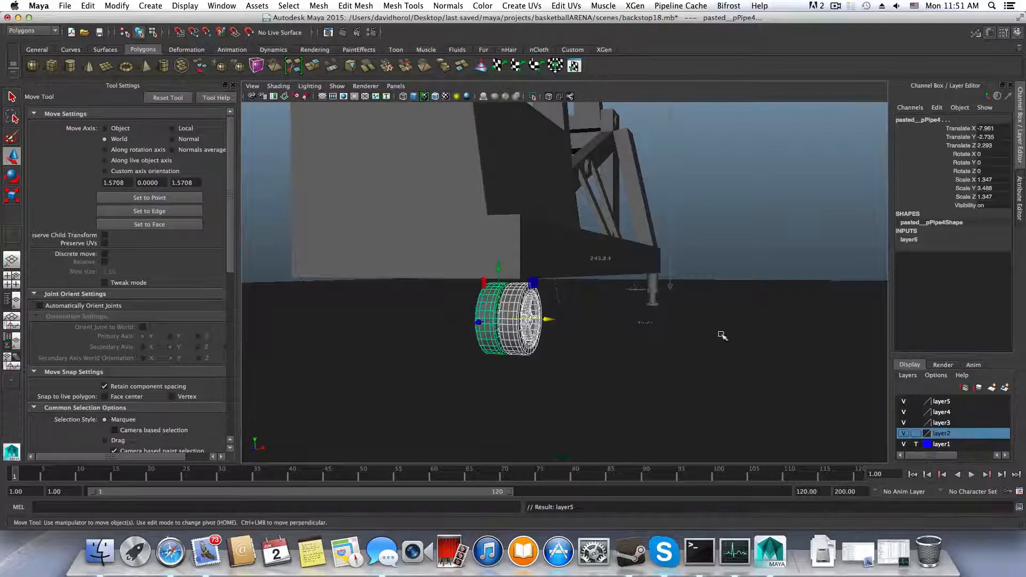
click(903, 402)
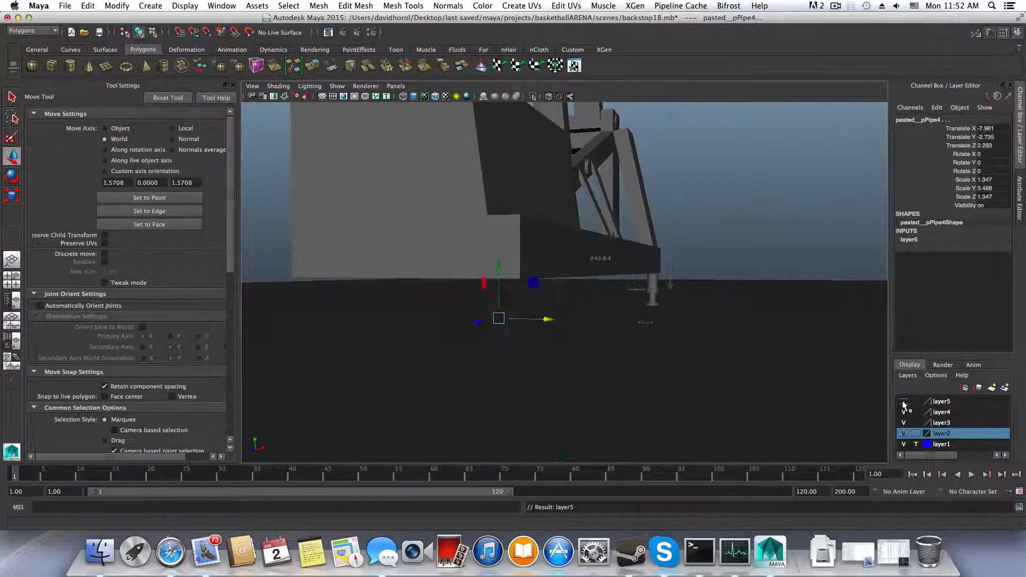
click(904, 401)
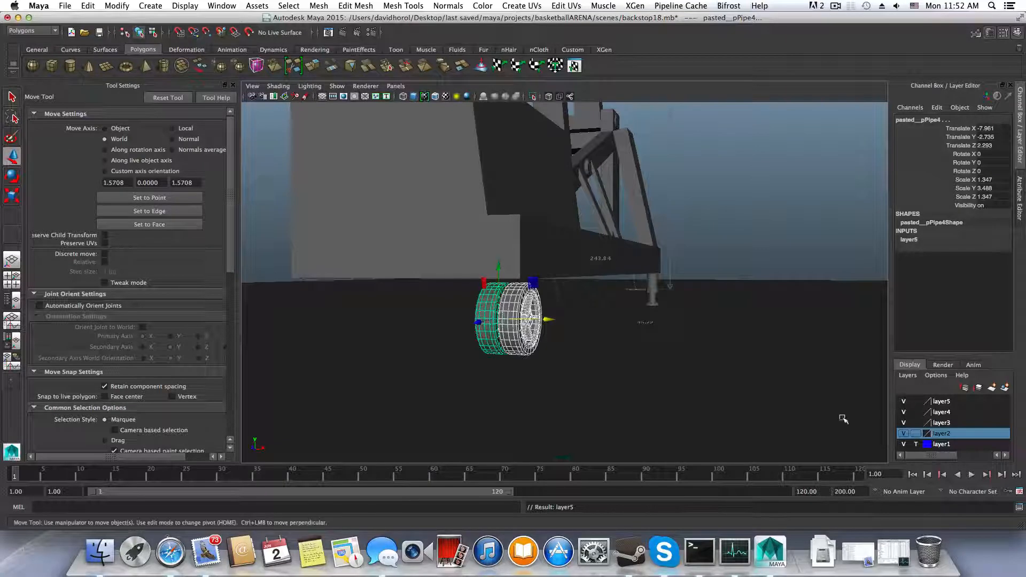
click(903, 433)
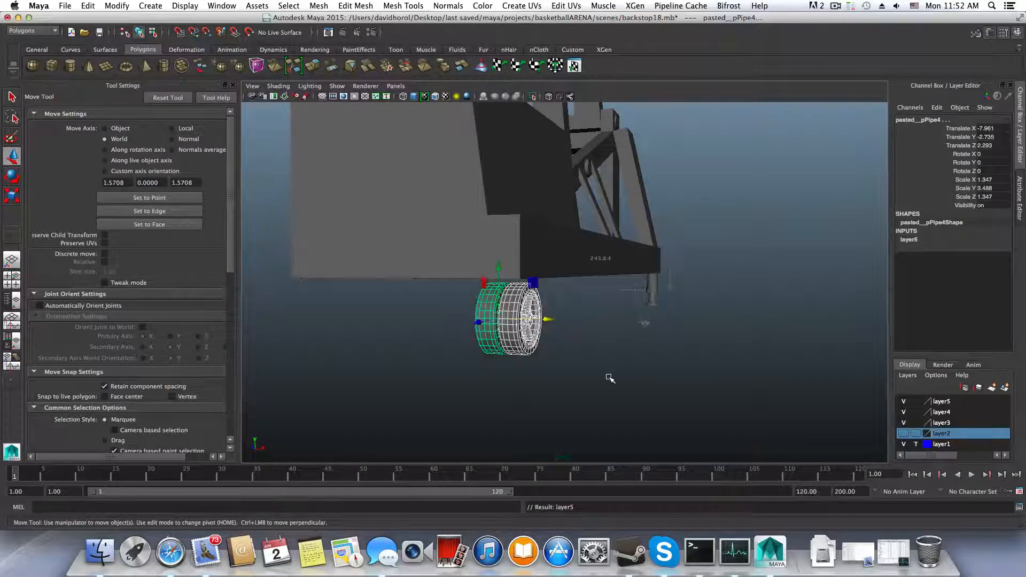
From beneath the frame, select both wheels and shift them inward together, the inner one to about Translate Y -3.898
alt+drag(610, 378, 456, 357)
alt+drag(582, 352, 374, 235)
alt+drag(652, 370, 614, 297)
alt+right_drag(614, 298, 521, 398)
click(510, 395)
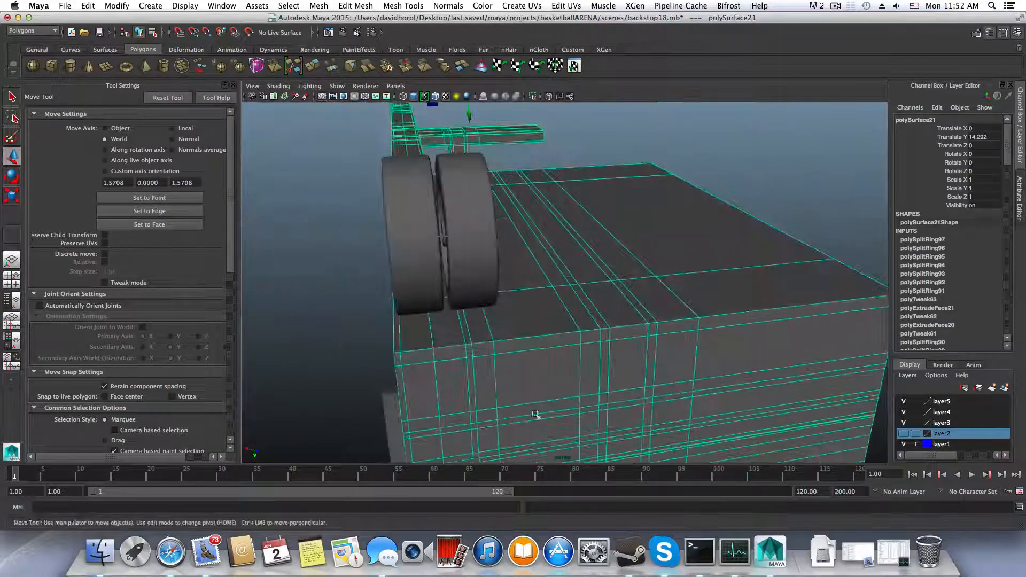
alt+drag(521, 398, 529, 401)
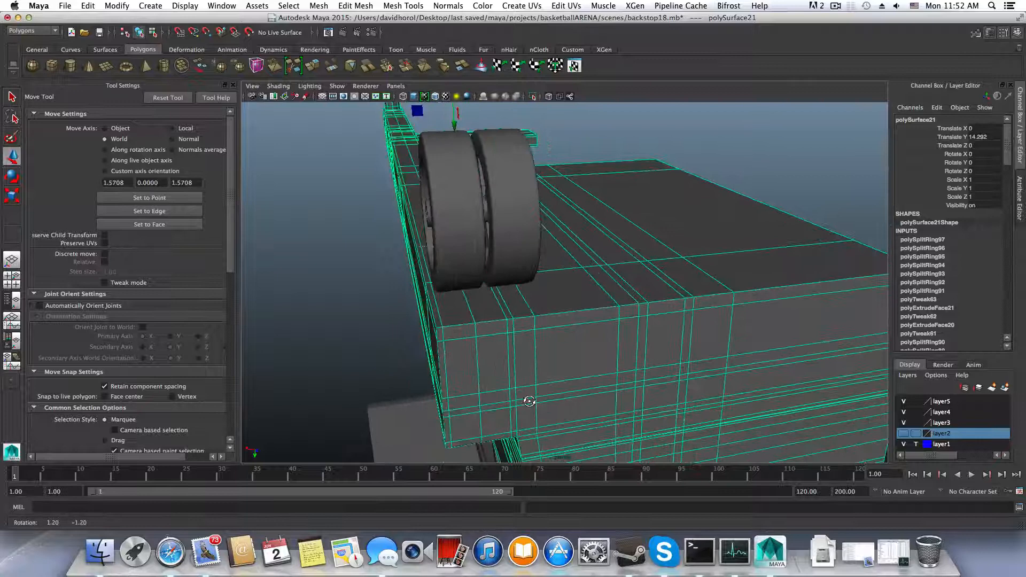
click(466, 230)
shift+click(517, 218)
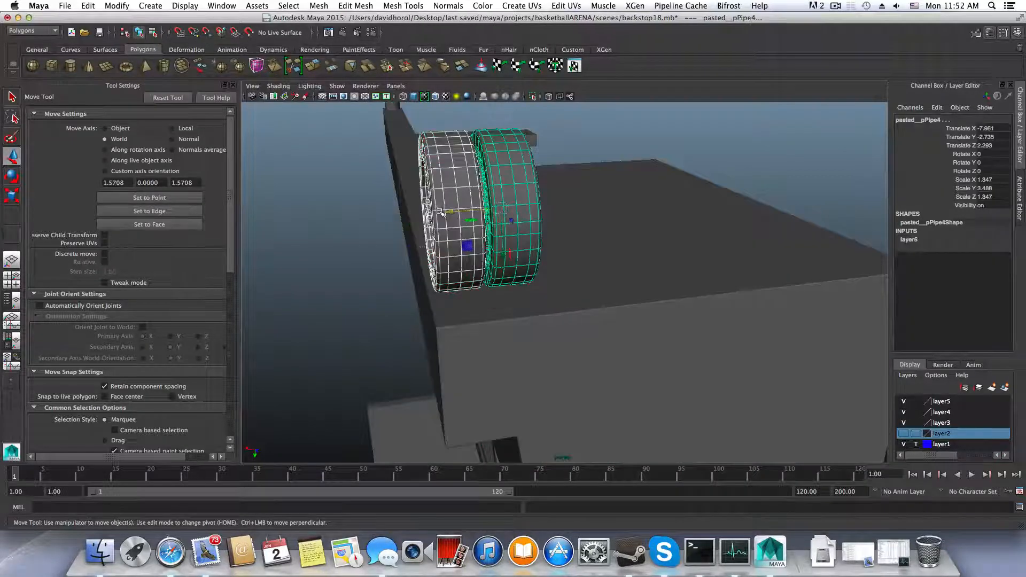
drag(450, 213, 462, 214)
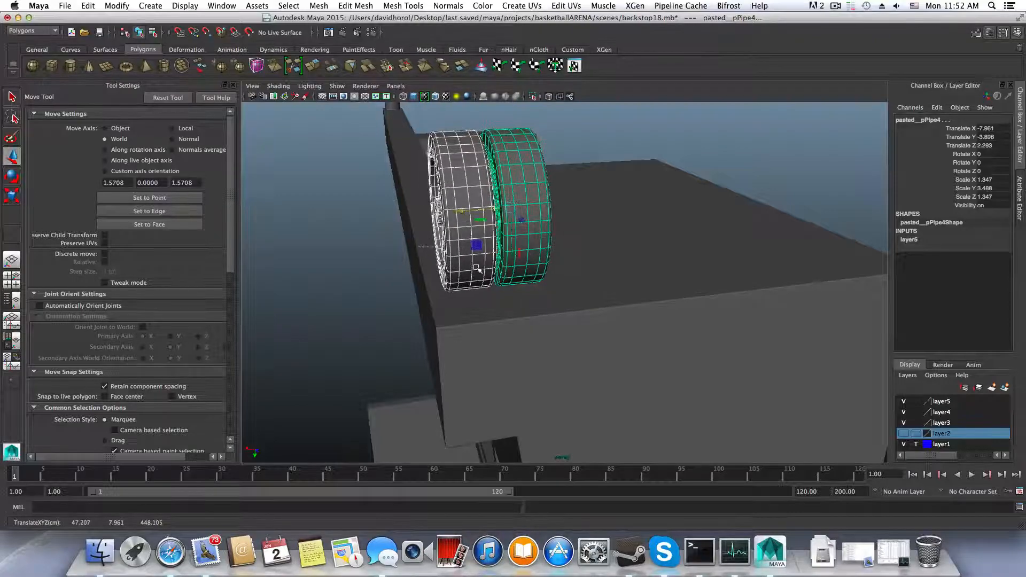
Select the base frame and examine its underside from the wheel corner along to the beam with the round support foot
click(483, 313)
alt+drag(470, 314, 475, 318)
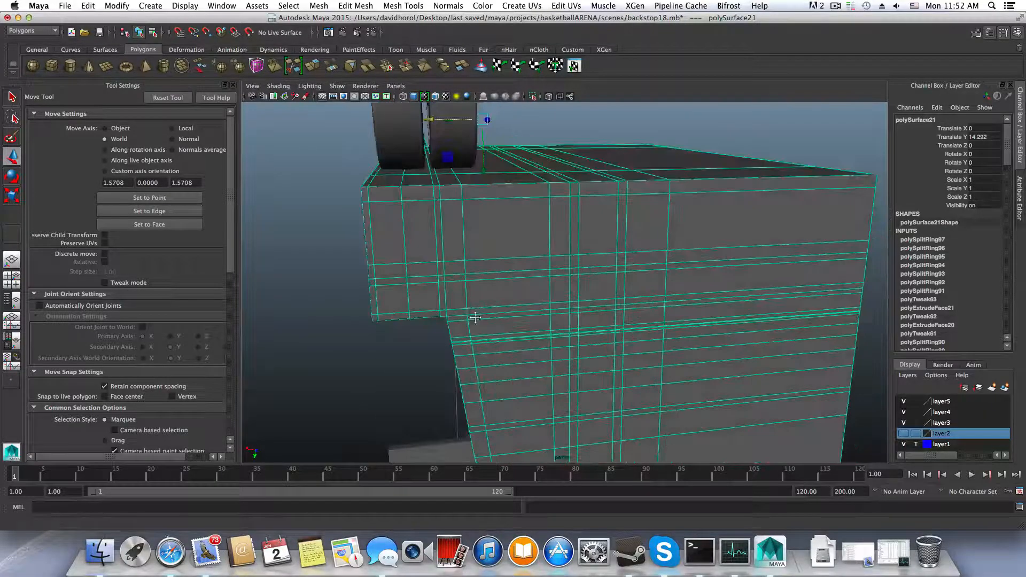
alt+middle_drag(475, 318, 502, 339)
alt+right_drag(502, 332, 523, 340)
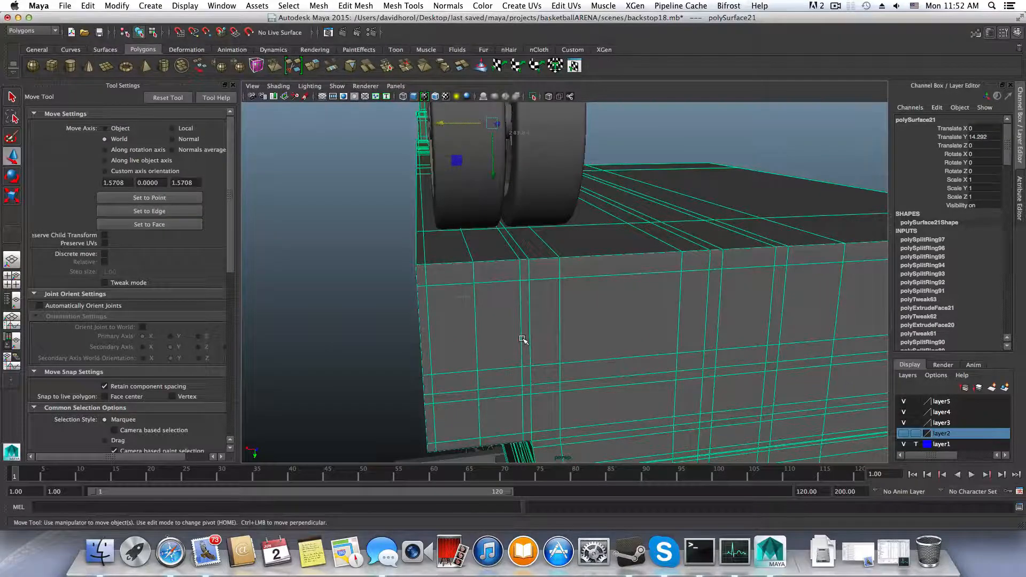
alt+middle_drag(517, 337, 520, 355)
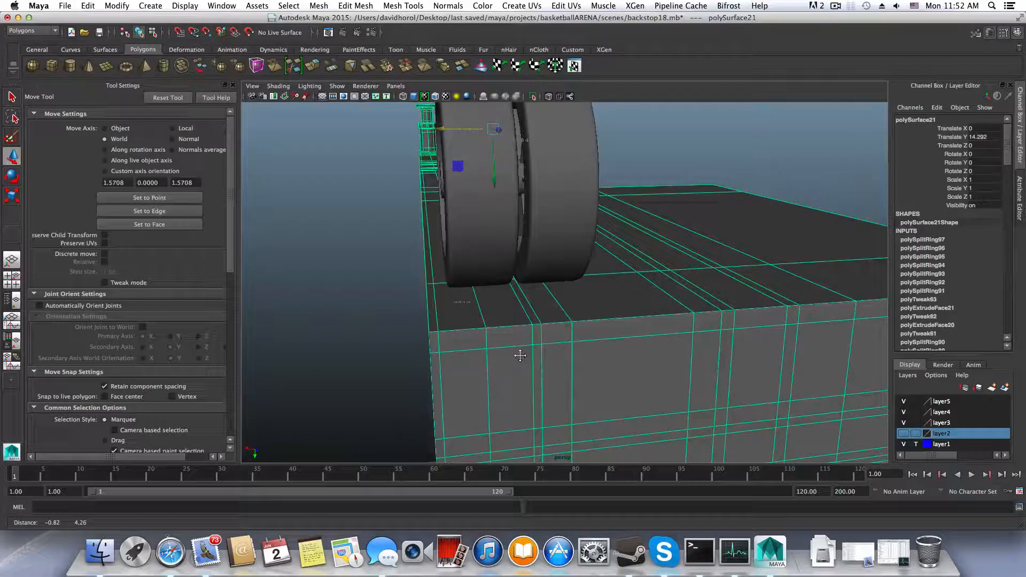
alt+middle_drag(520, 355, 552, 364)
alt+drag(552, 364, 603, 377)
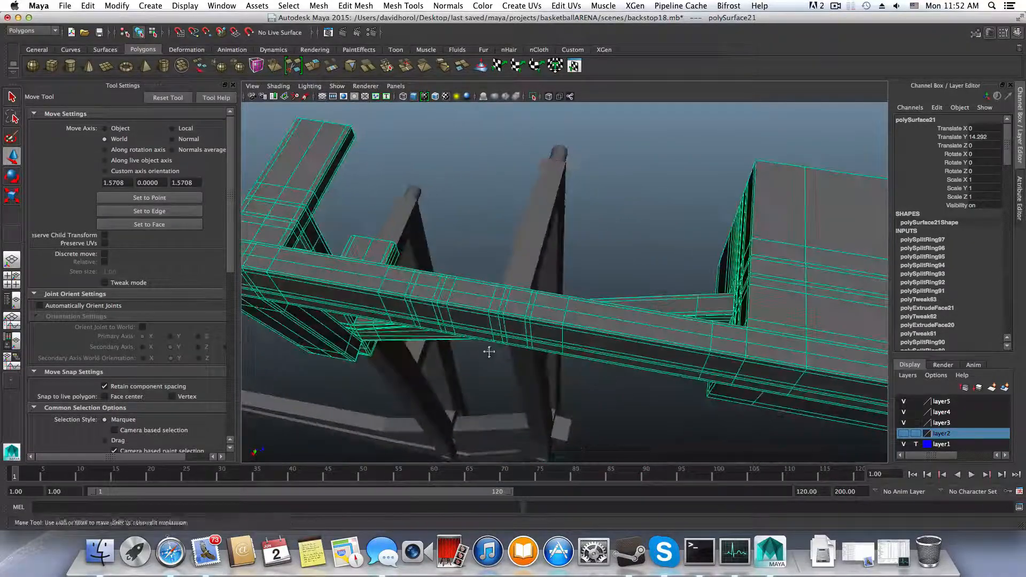
alt+middle_drag(488, 350, 631, 351)
alt+middle_drag(451, 343, 526, 364)
alt+right_drag(526, 363, 649, 393)
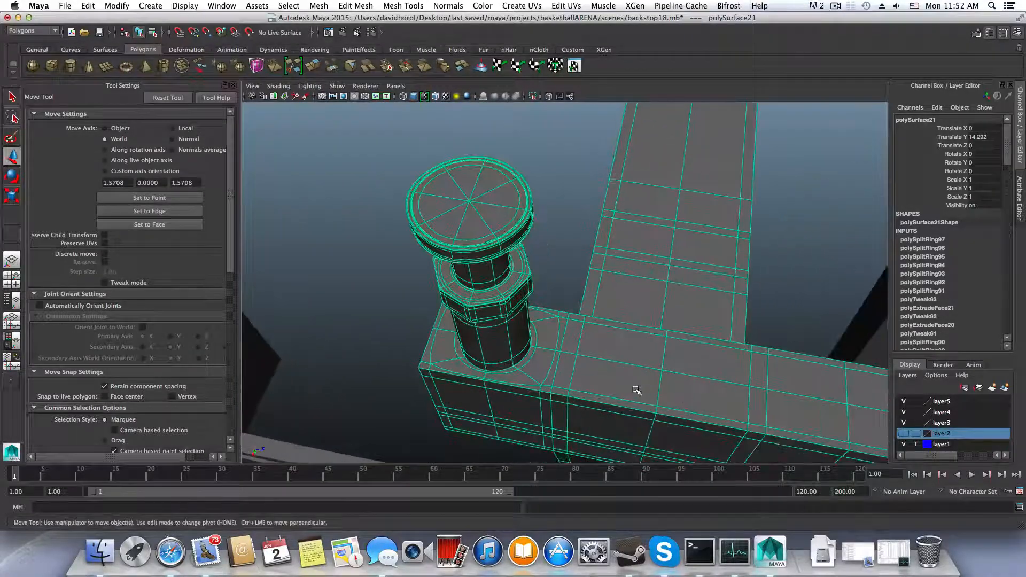
alt+middle_drag(636, 390, 548, 322)
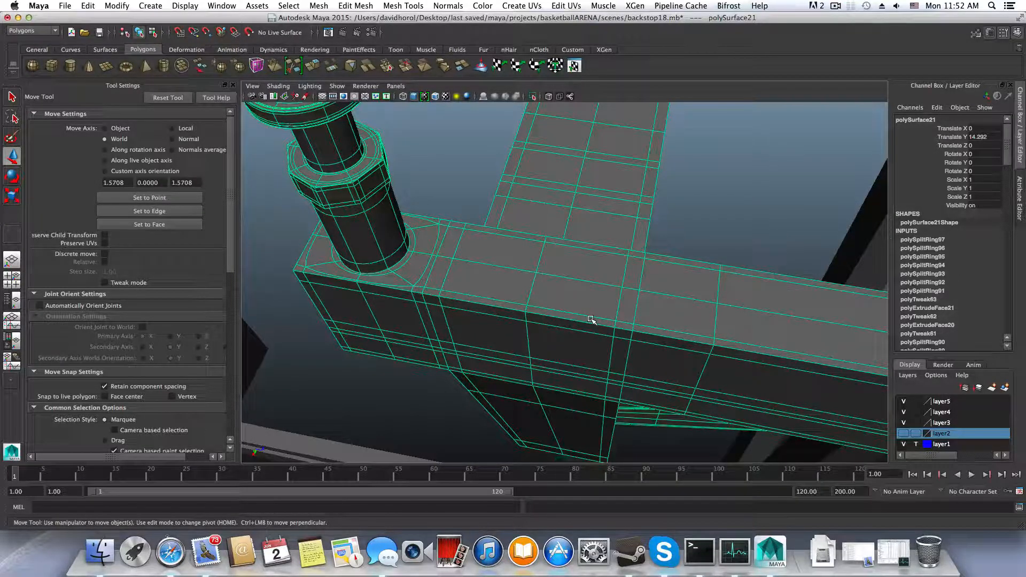
Turn off the base frame's smooth preview, switch to edge selection and select a long edge on the beam near the support foot
key(1)
alt+right_drag(568, 315, 625, 332)
alt+right_drag(562, 334, 688, 339)
right_drag(557, 312, 557, 287)
click(511, 401)
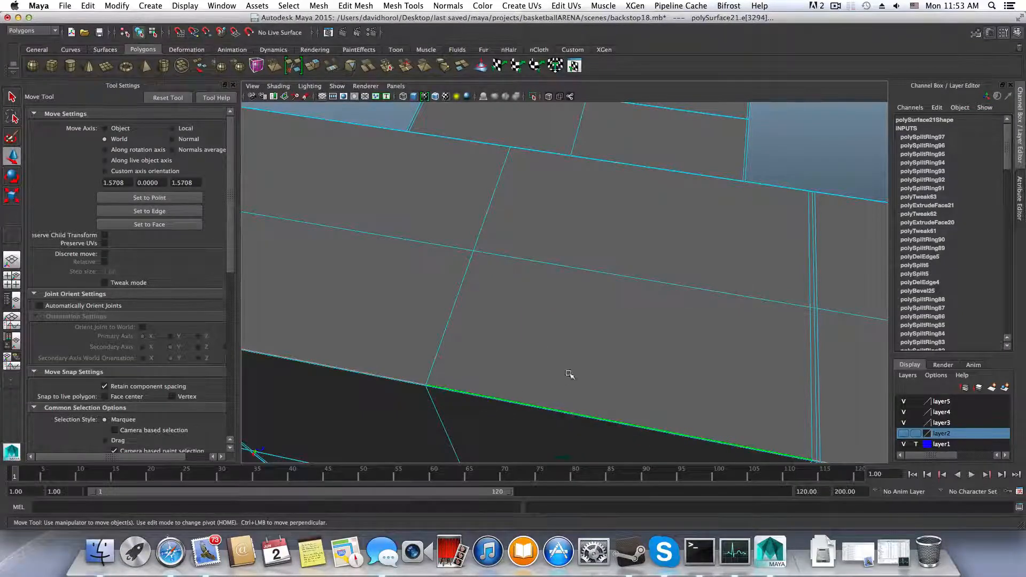
Examine the edge loops on the base frame's beam, from the crossbeam junction to the base of the round support foot
alt+right_drag(569, 374, 452, 369)
alt+middle_drag(453, 369, 328, 412)
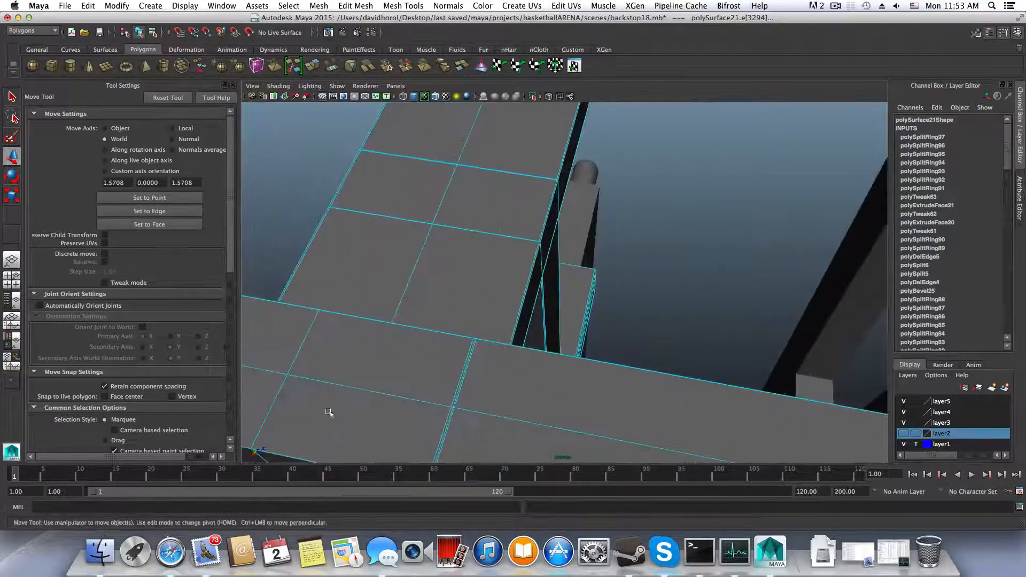
alt+drag(329, 412, 412, 463)
alt+middle_drag(401, 355, 458, 462)
alt+drag(462, 305, 478, 323)
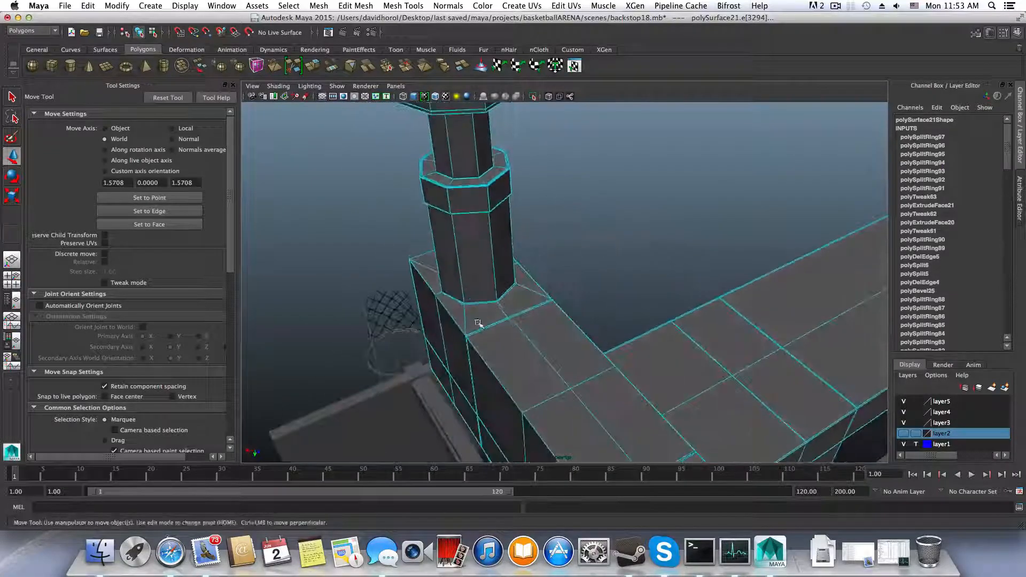
alt+right_drag(478, 322, 398, 358)
alt+middle_drag(399, 357, 440, 346)
alt+right_drag(440, 346, 439, 362)
alt+middle_drag(323, 363, 374, 374)
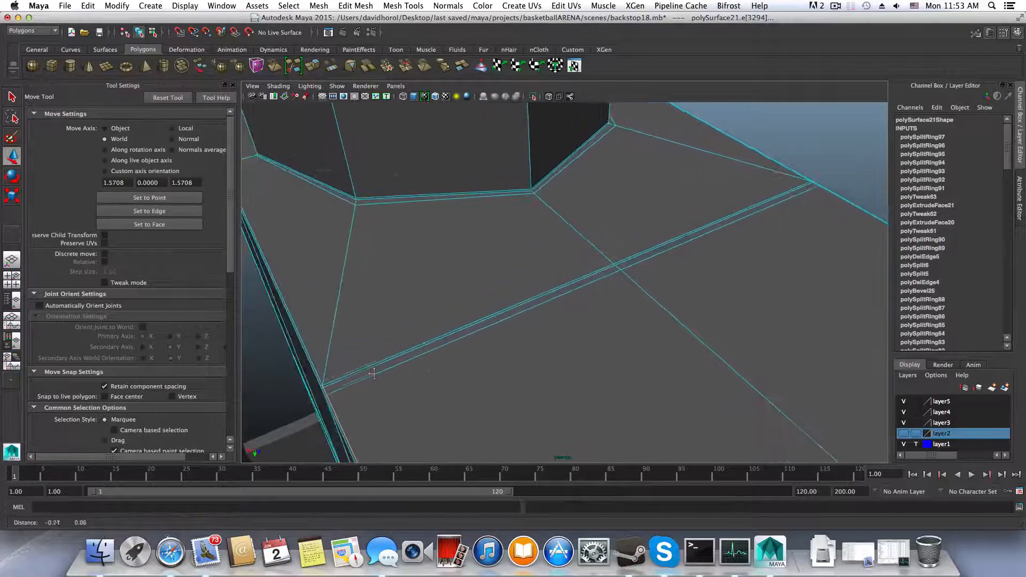
alt+drag(313, 367, 259, 385)
alt+drag(496, 289, 499, 373)
alt+right_drag(499, 374, 575, 381)
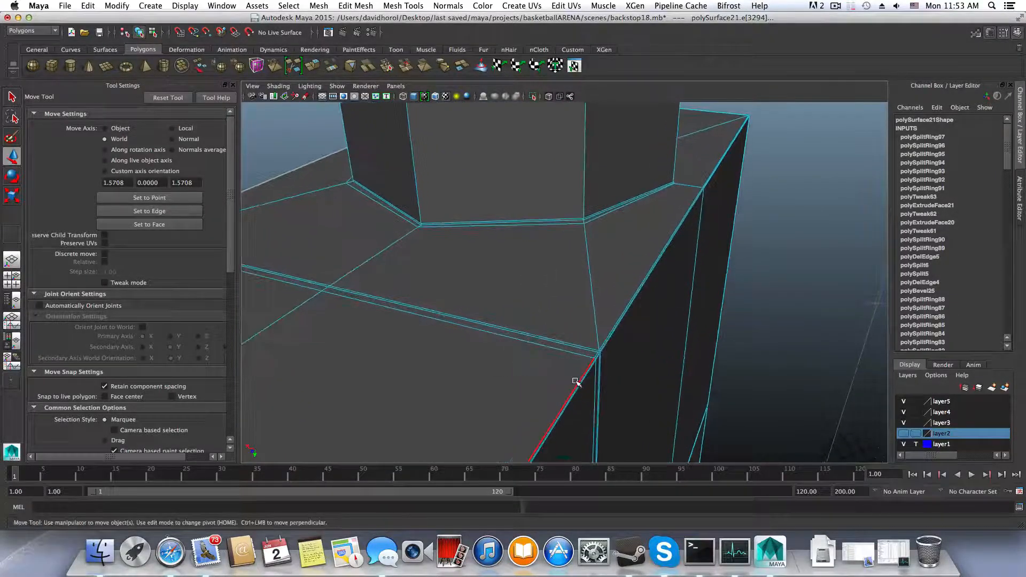
Try scaling an edge selected beside the base of the support foot, and undo the scaling
click(603, 342)
alt+right_drag(602, 342, 359, 358)
alt+drag(359, 358, 590, 341)
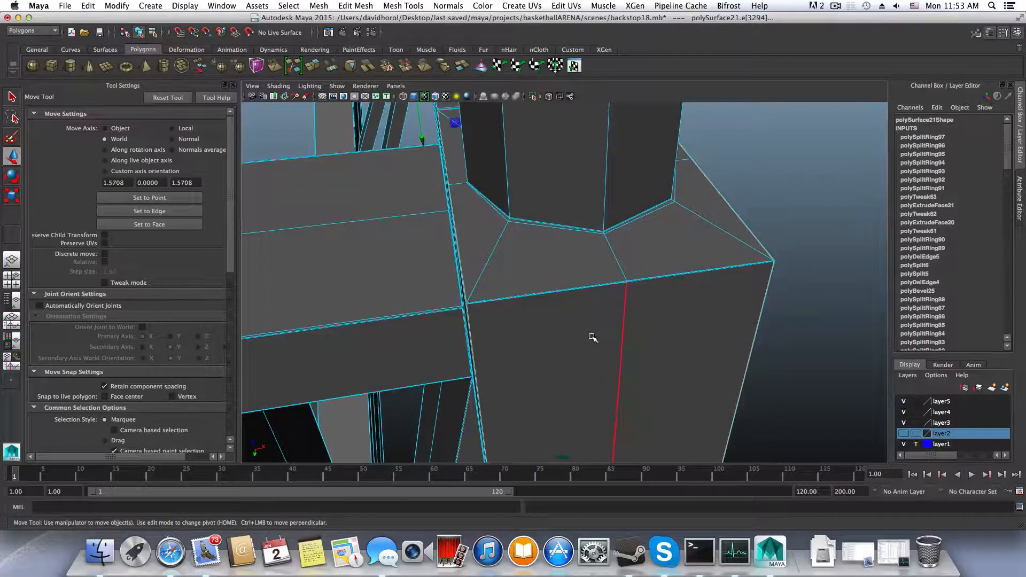
mouse_move(592, 336)
shift+right_down()
mouse_move(593, 397)
mouse_move(588, 337)
shift+right_up()
key(r)
click(513, 260)
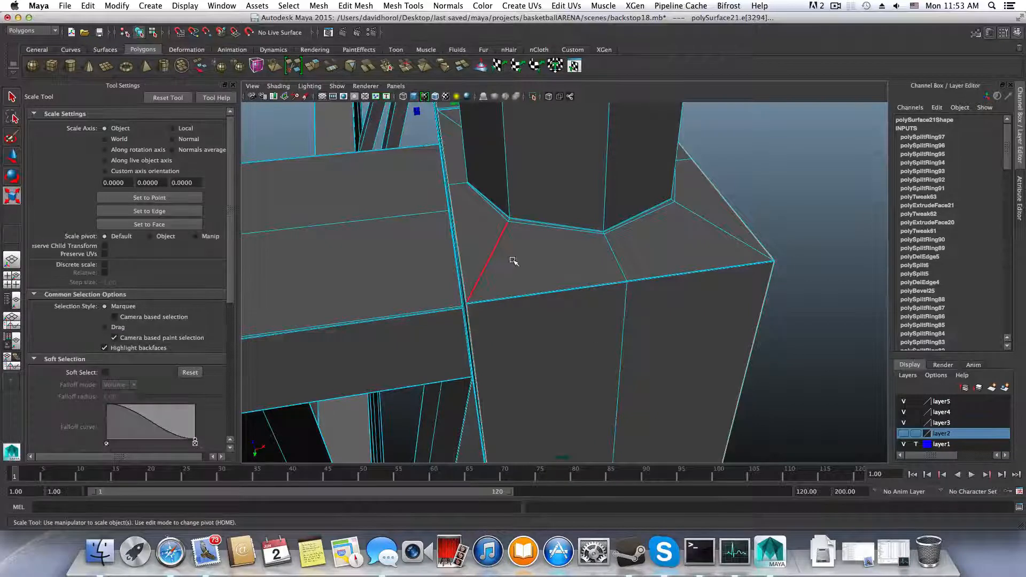
alt+middle_drag(513, 260, 551, 336)
alt+middle_drag(454, 177, 485, 280)
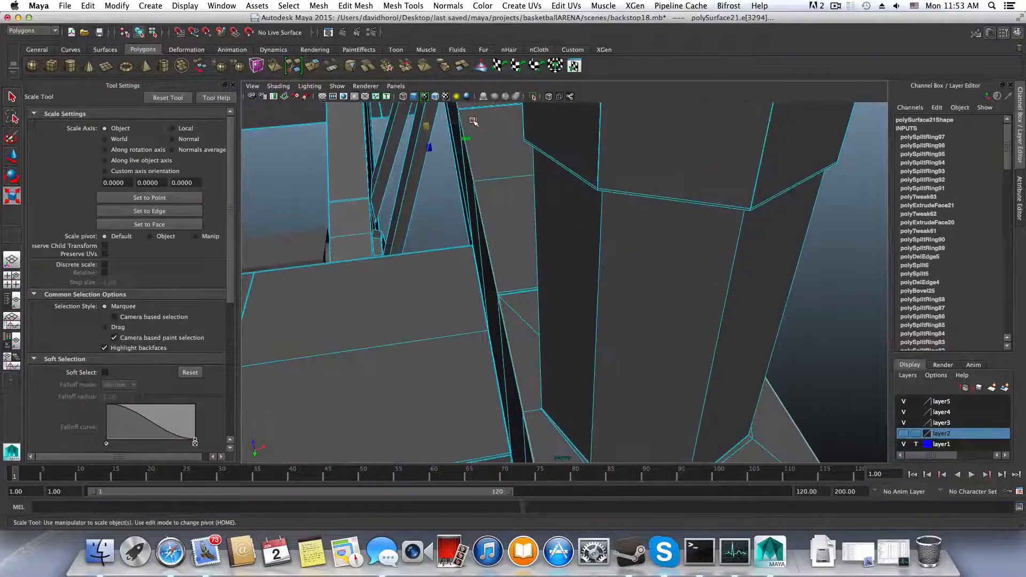
alt+right_drag(505, 180, 479, 163)
drag(476, 124, 484, 127)
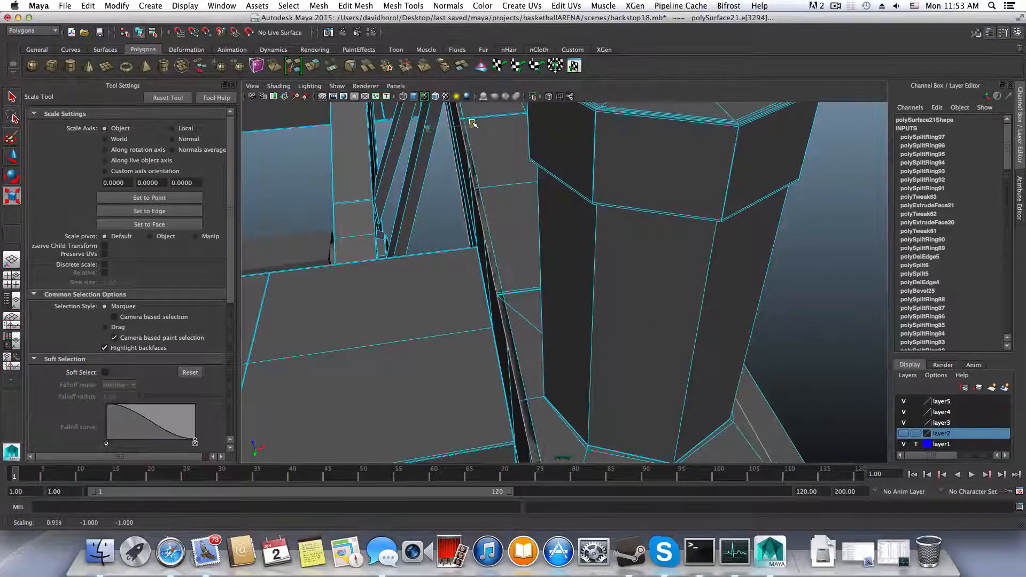
key(ctrl+z)
Insert four closely spaced edge loops along the base frame's outer side, near the wheel corner
alt+drag(479, 219, 626, 207)
key(F8)
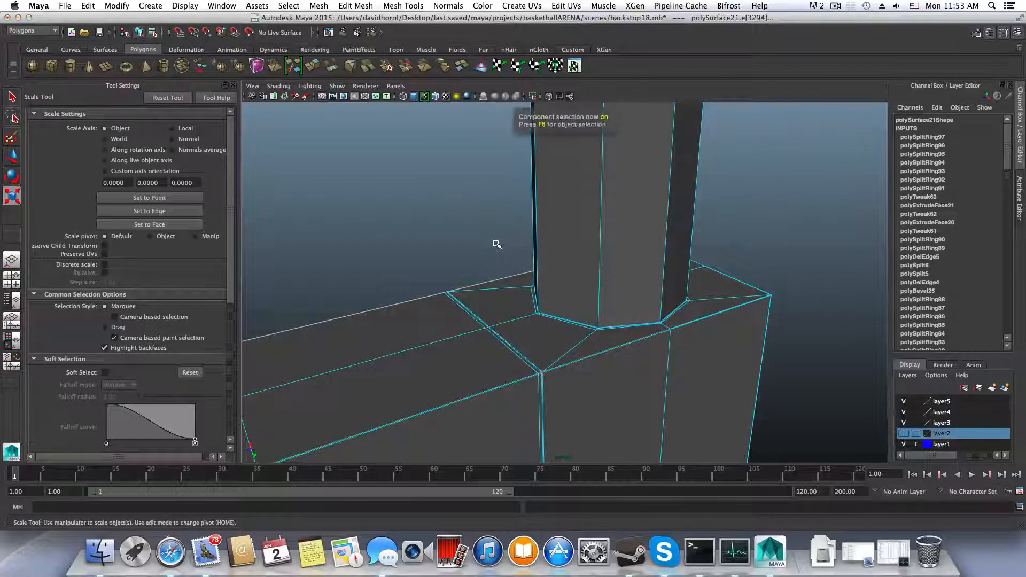
alt+right_drag(499, 291, 433, 311)
alt+drag(433, 312, 491, 330)
alt+right_drag(491, 329, 394, 330)
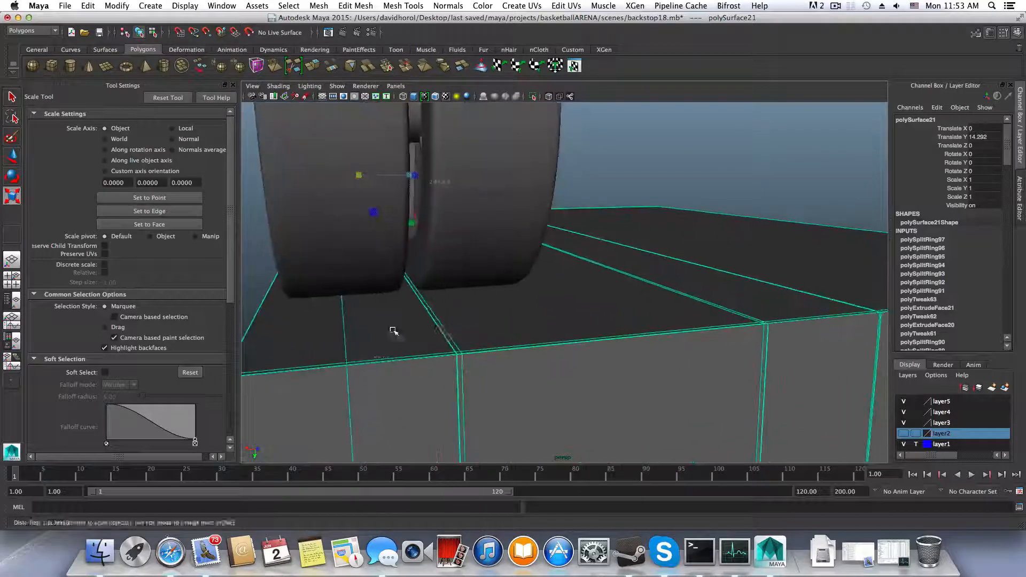
alt+middle_drag(394, 330, 414, 336)
shift+right_drag(437, 335, 406, 302)
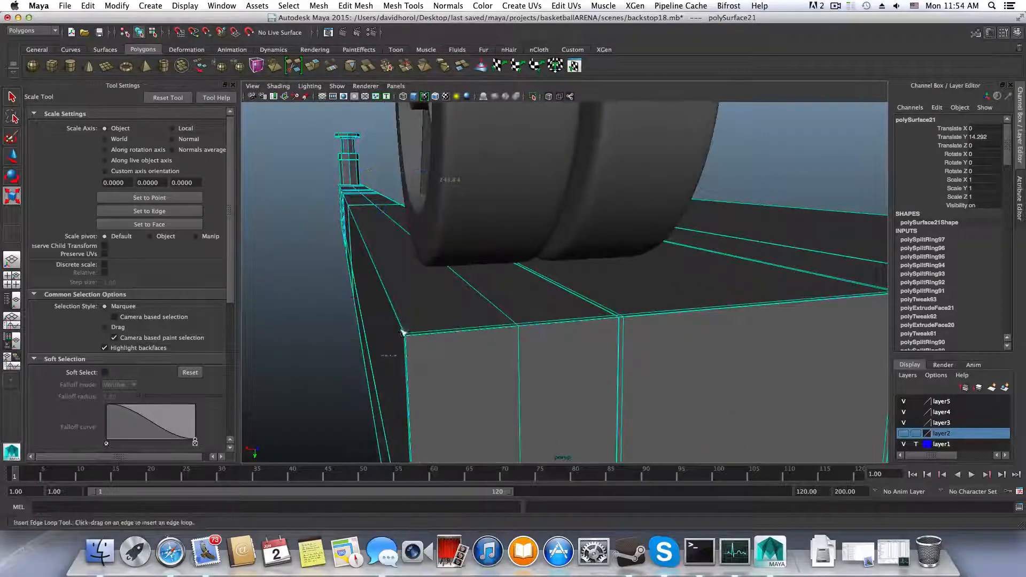
alt+drag(423, 334, 386, 365)
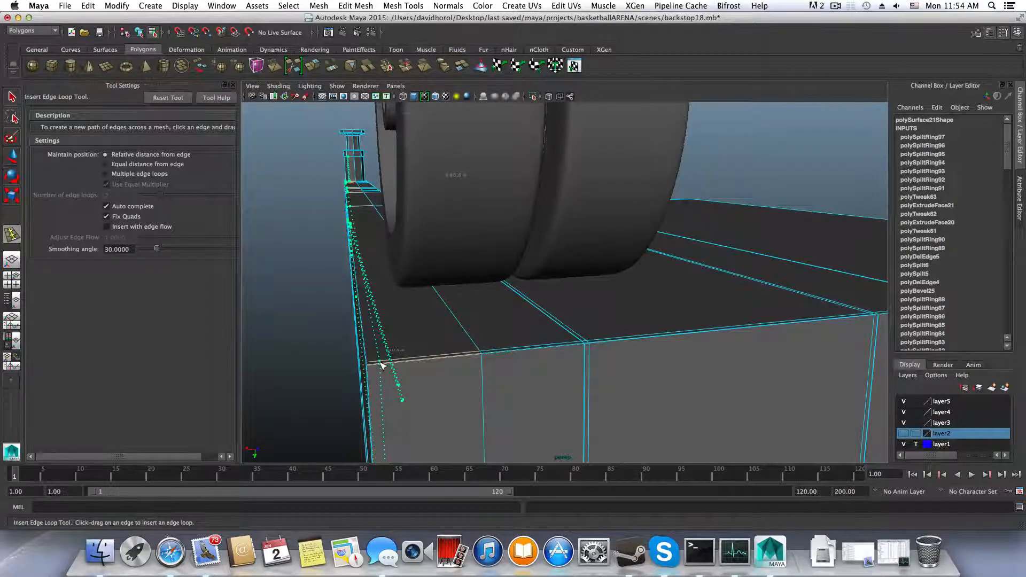
drag(382, 364, 377, 365)
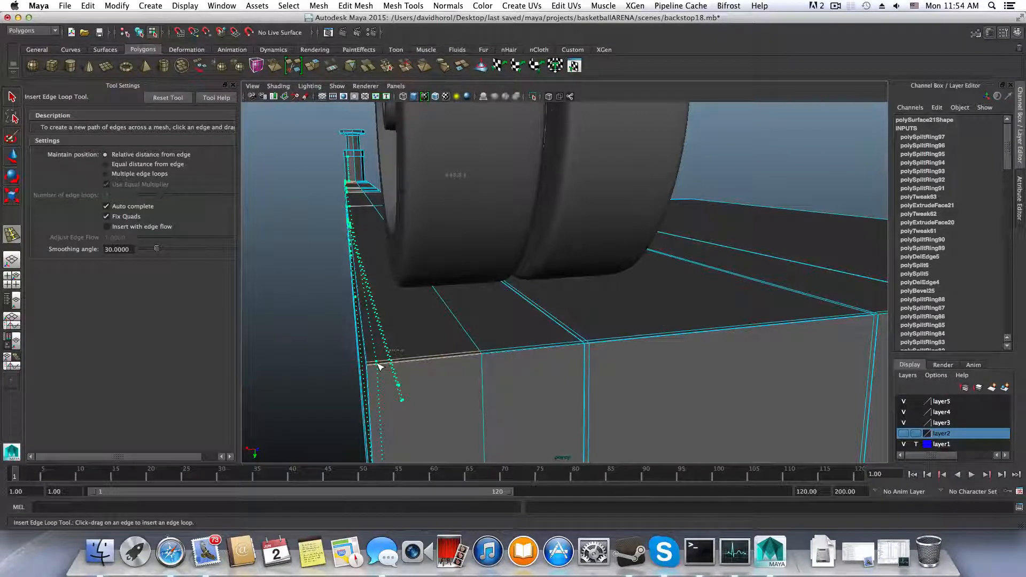
drag(377, 365, 378, 361)
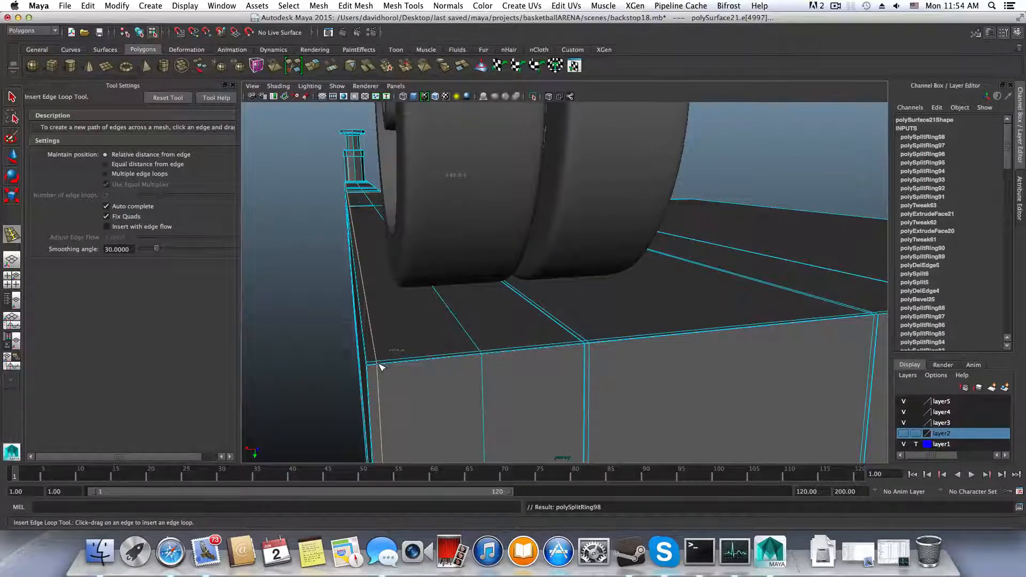
mouse_move(384, 366)
mouse_down()
mouse_move(391, 376)
mouse_move(391, 364)
mouse_up()
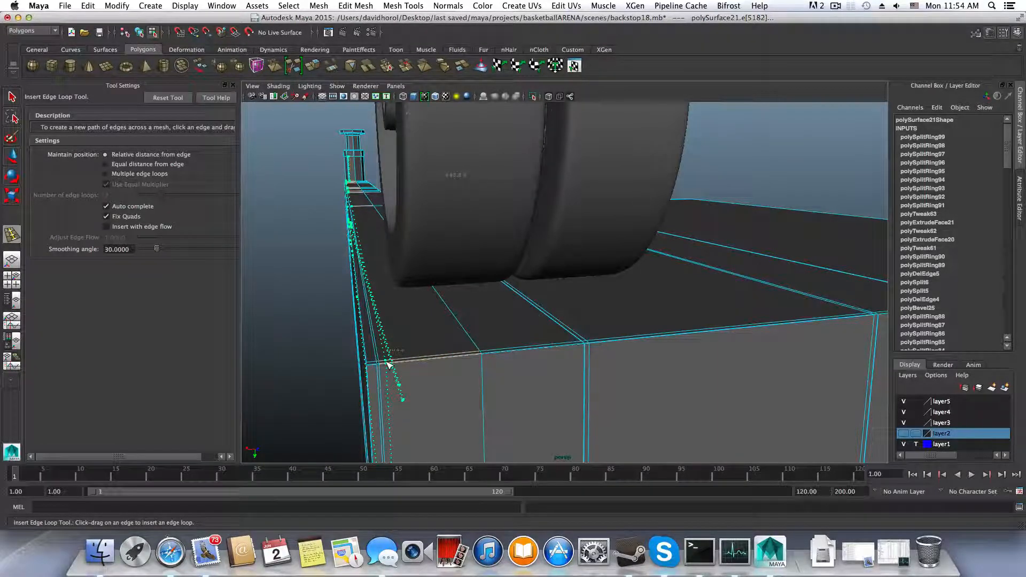
drag(388, 366, 384, 368)
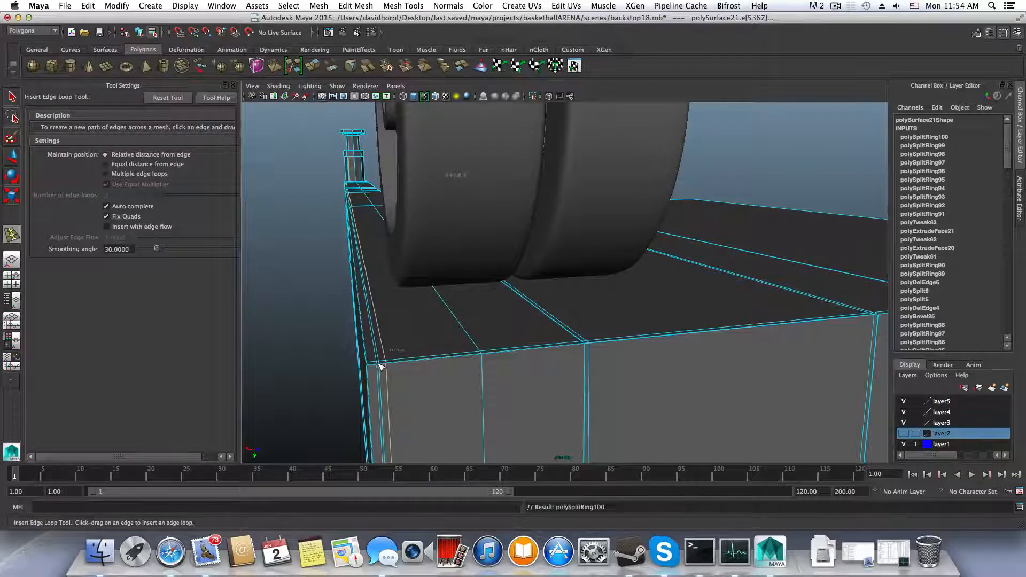
drag(393, 364, 394, 378)
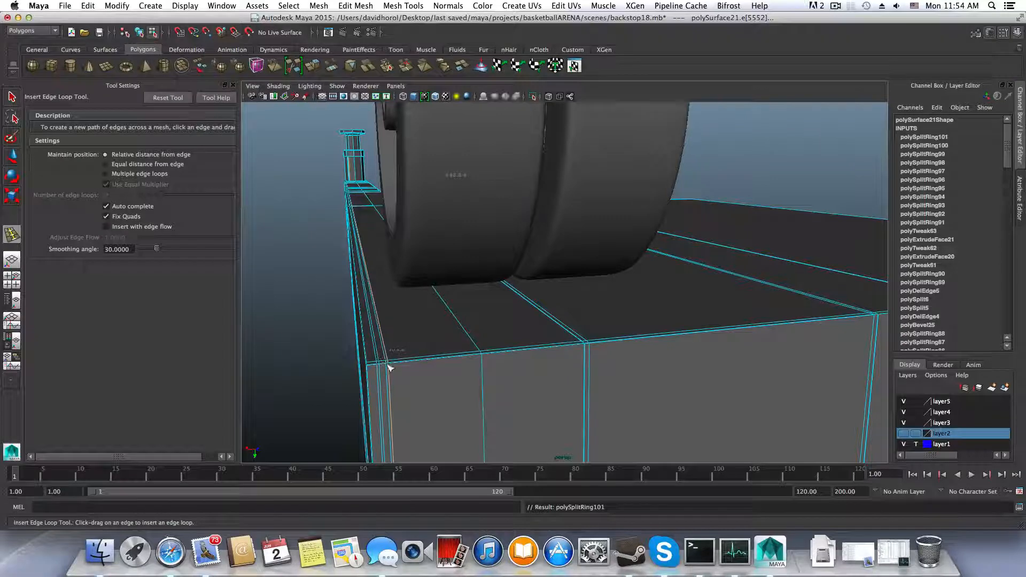
Inspect the wheels' position beneath the frame corner in the four-view layout and in the enlarged side view
alt+drag(403, 368, 412, 337)
alt+right_drag(439, 325, 469, 332)
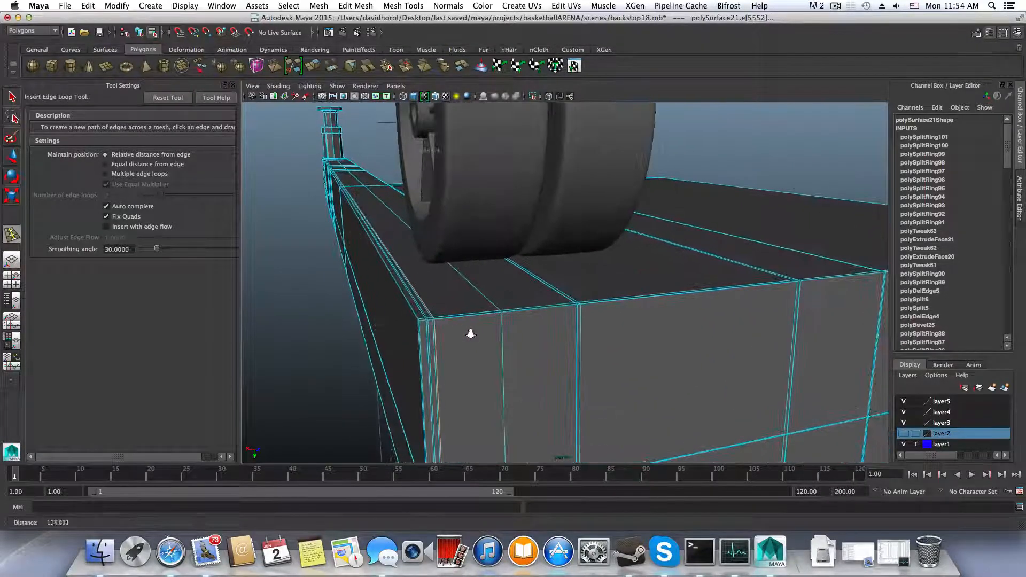
click(12, 279)
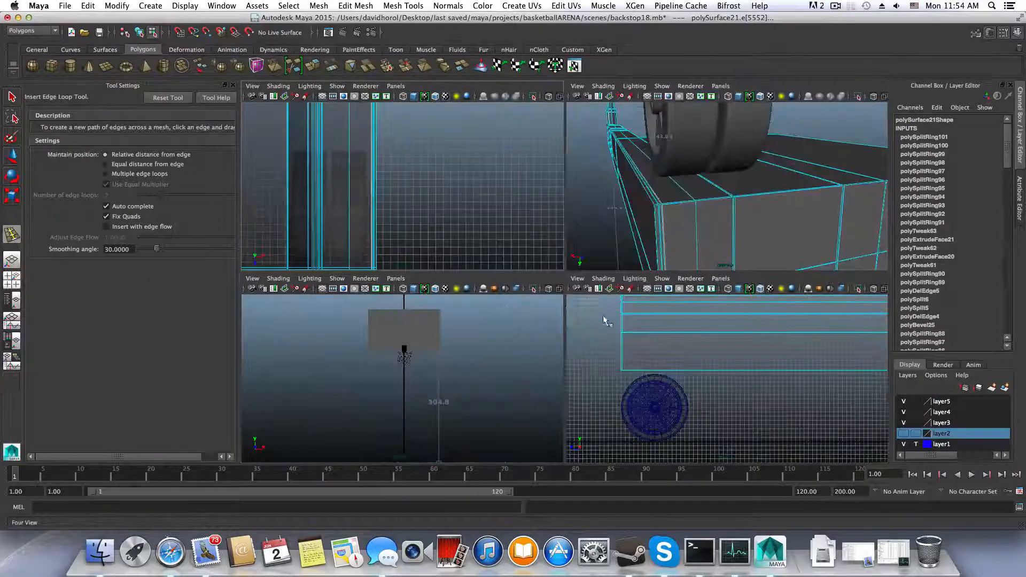
key(space)
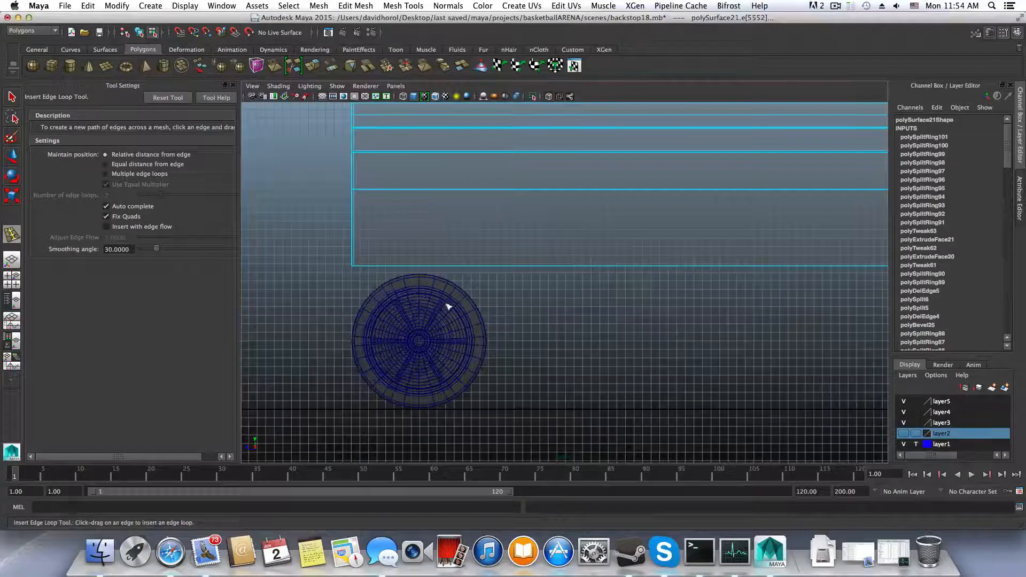
scroll(447, 306, up, 2)
scroll(441, 300, up, 2)
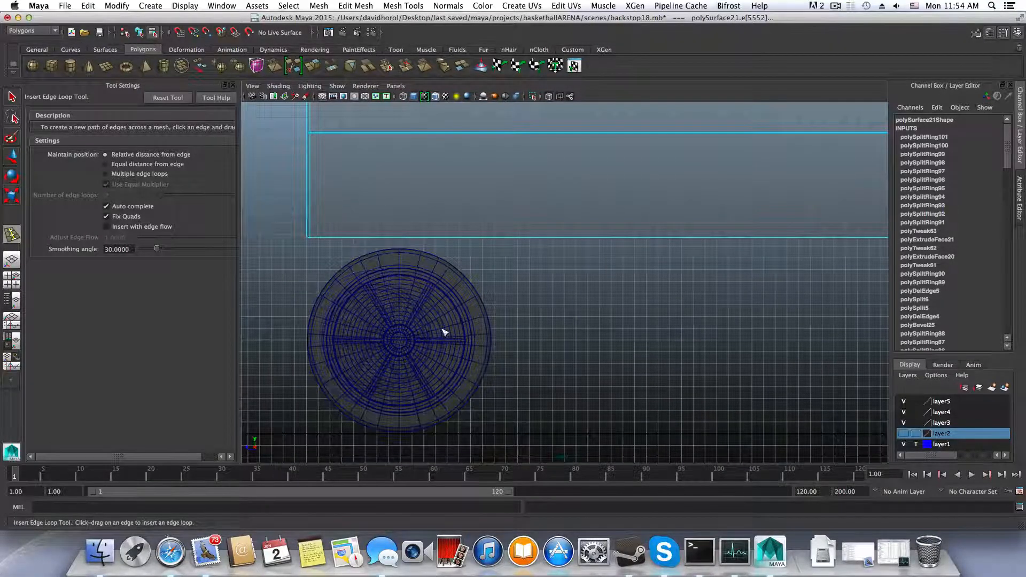
key(space)
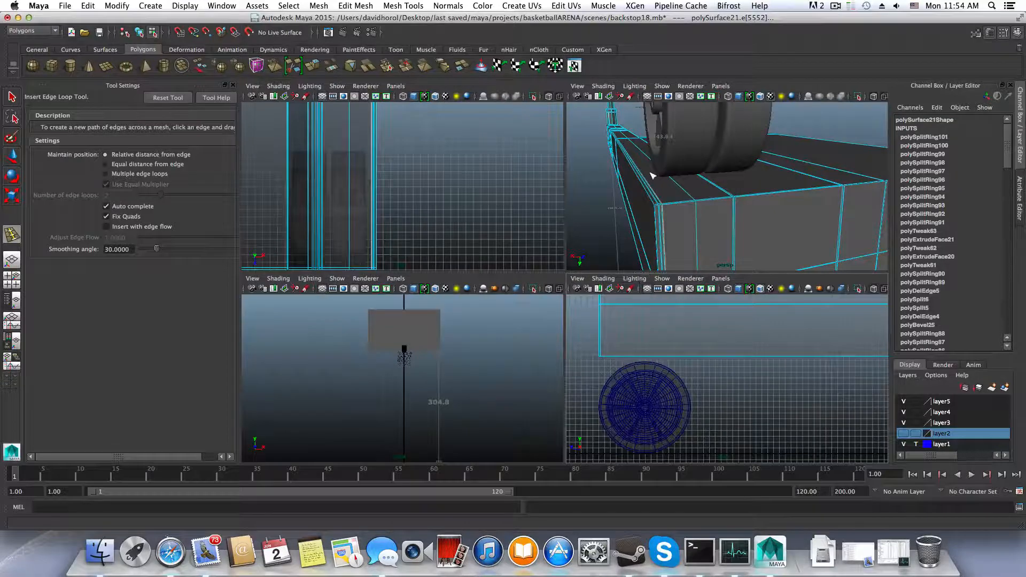
Leave the edge loop tool, return to object selection and select both wheels in the side view
key(q)
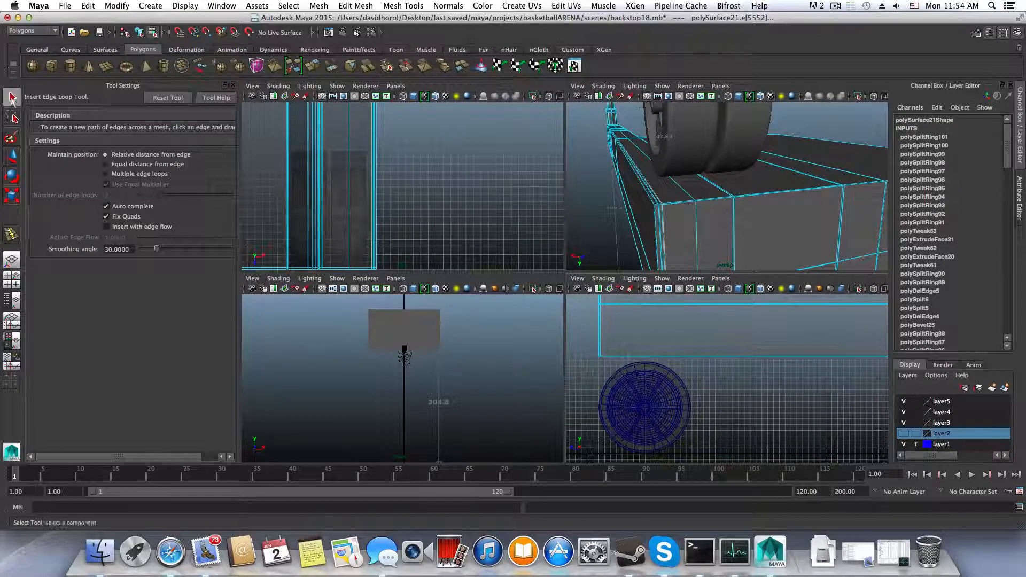
drag(595, 400, 616, 417)
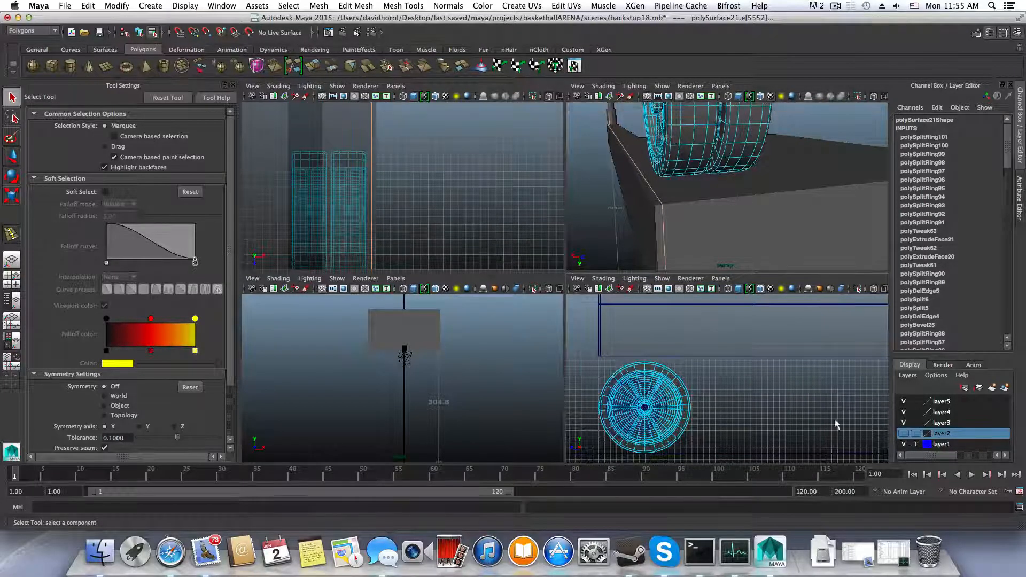
drag(702, 396, 645, 410)
shift+click(647, 412)
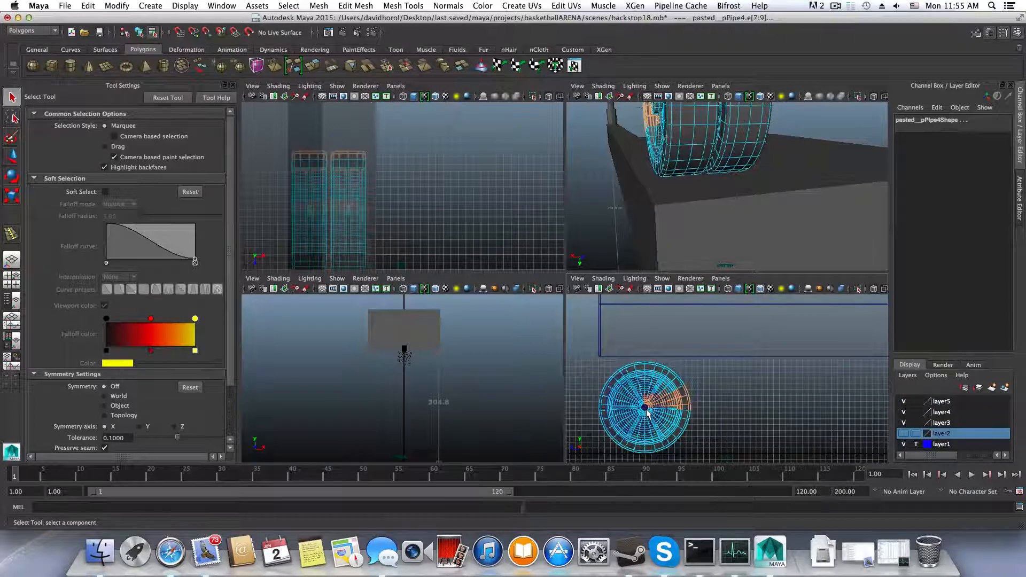
key(F8)
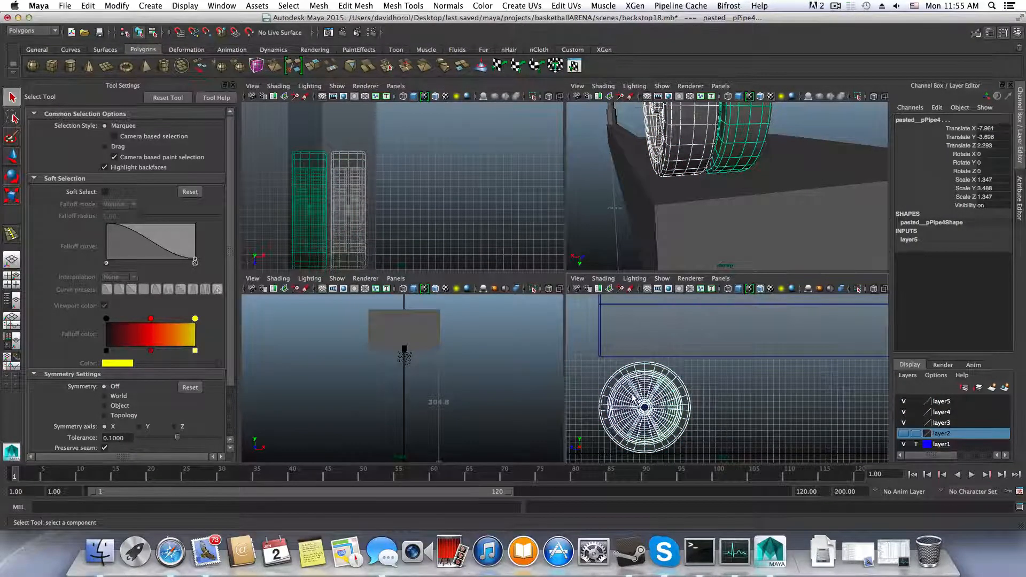
drag(592, 388, 678, 423)
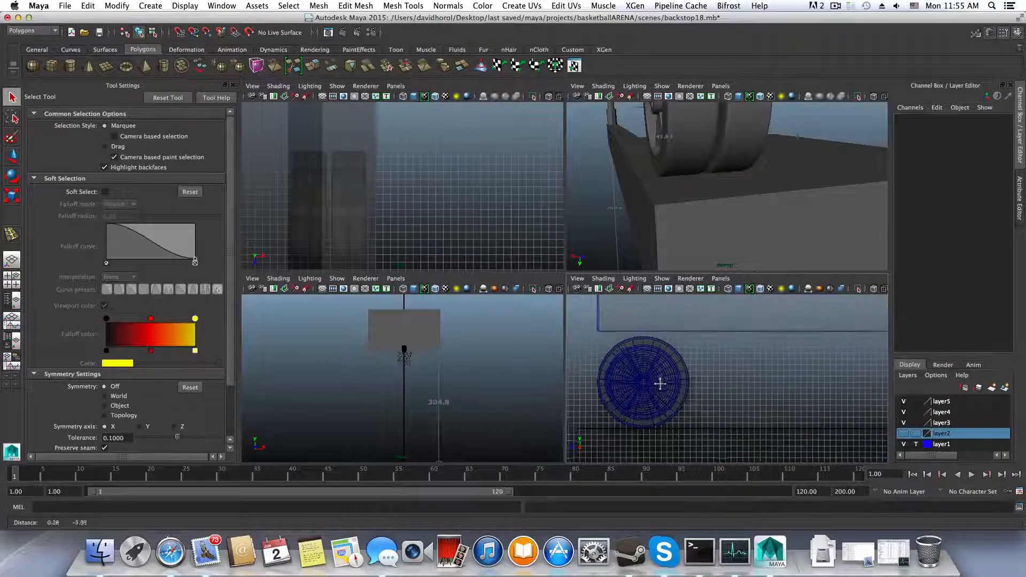
Move both wheels inward along the beam in the enlarged side view, to about Translate Z -7.5
key(space)
scroll(382, 298, up, 3)
alt+middle_drag(381, 298, 448, 299)
drag(342, 208, 443, 311)
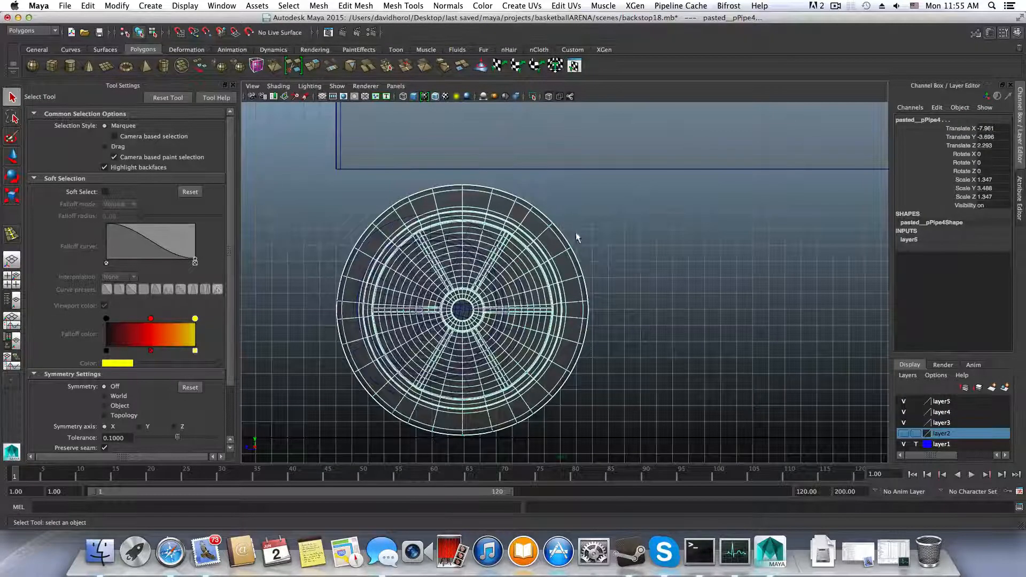
key(w)
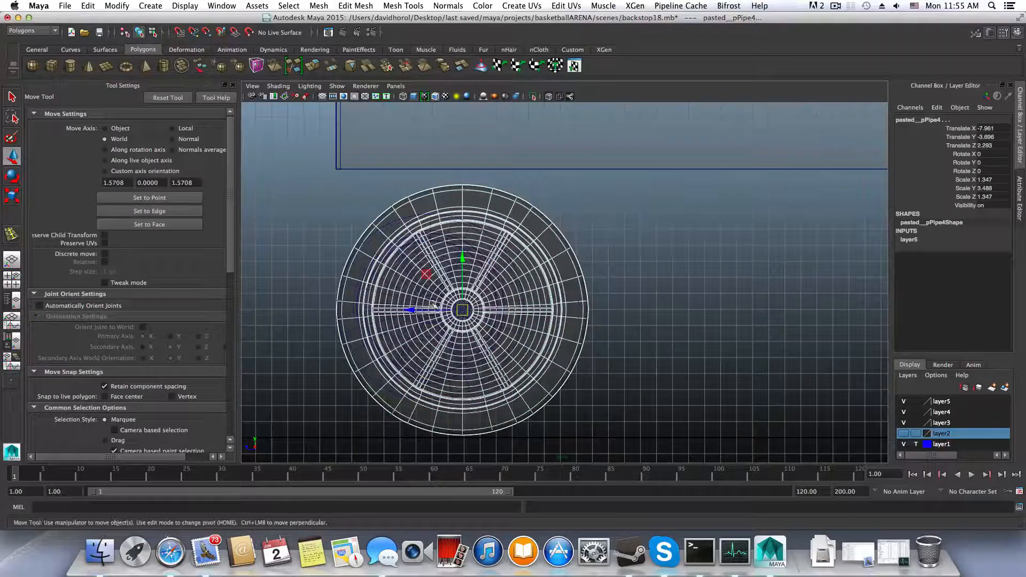
drag(433, 305, 587, 307)
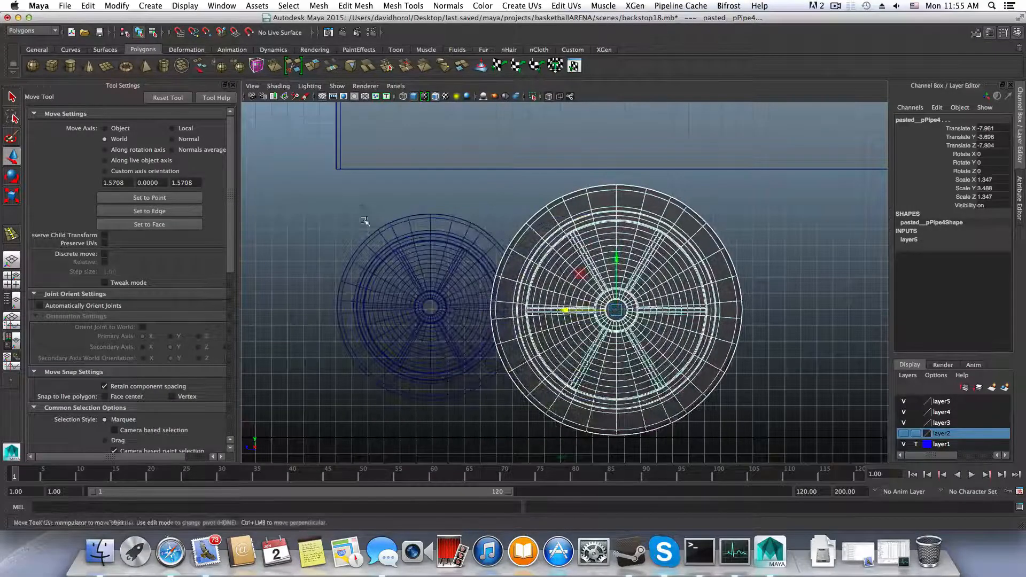
Try to select the smaller wheel left beneath the corner, and switch the side view's renderer to Legacy Default Viewport
click(364, 221)
drag(355, 247, 434, 351)
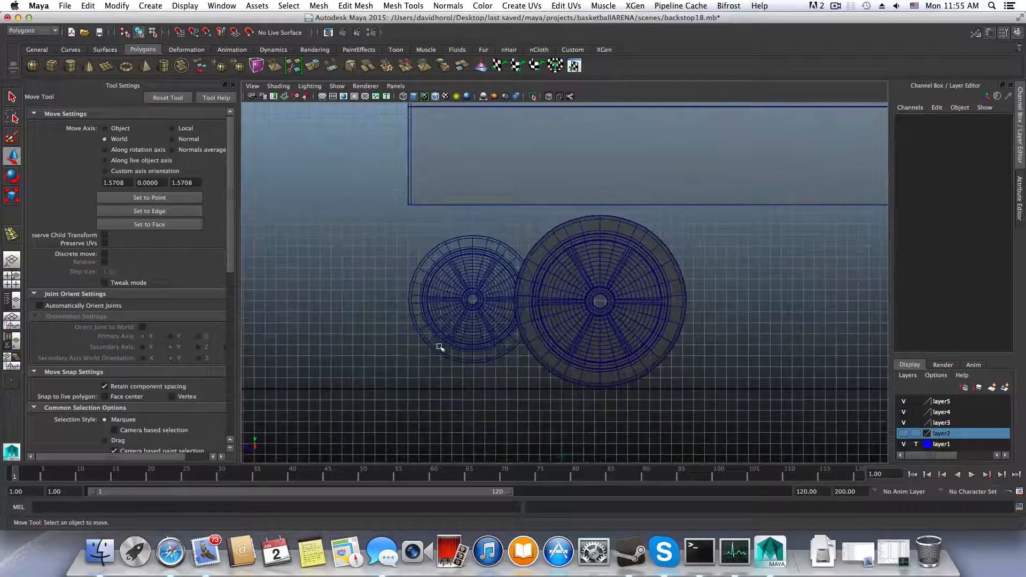
key(q)
drag(390, 239, 456, 327)
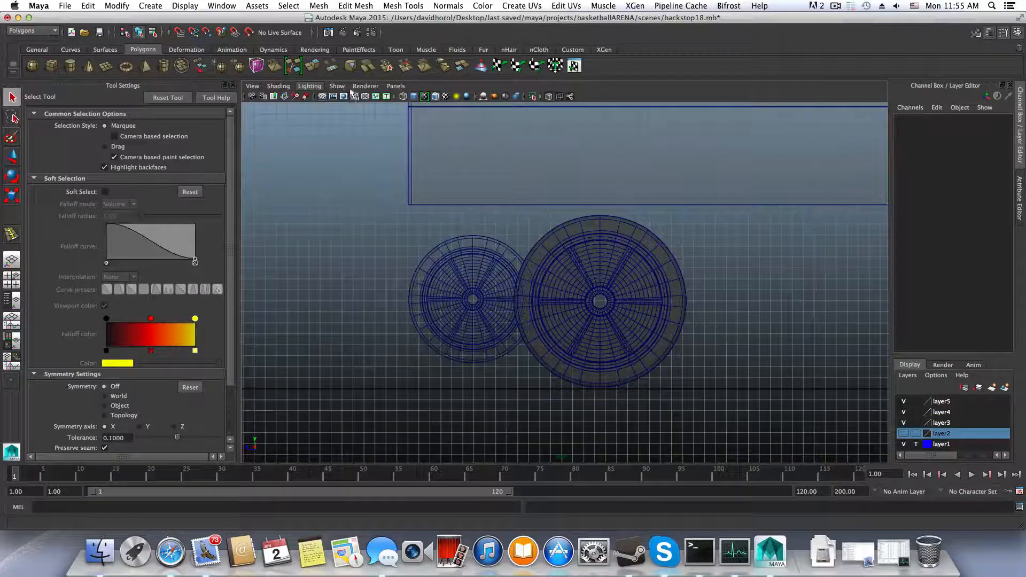
click(354, 96)
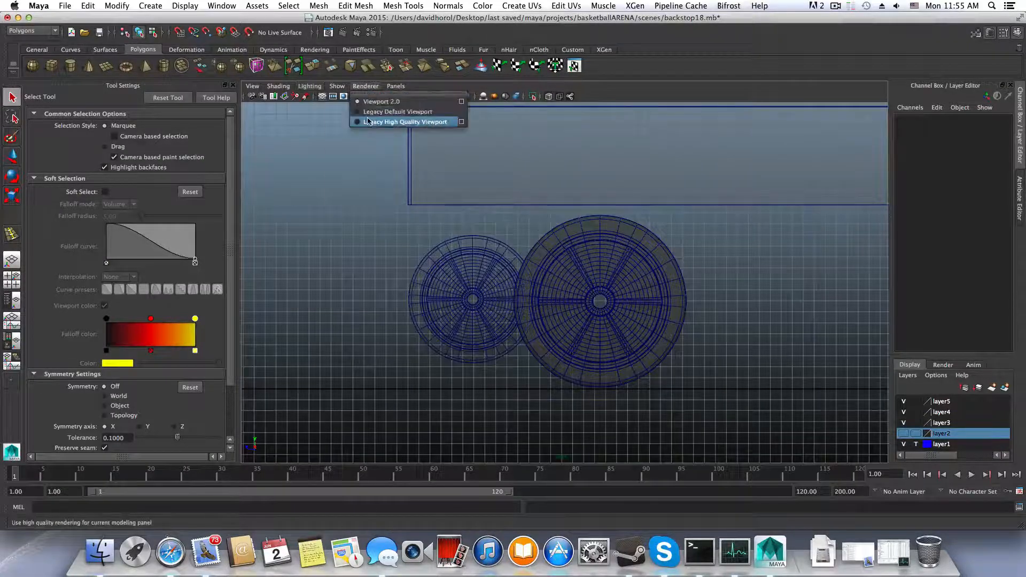
click(374, 113)
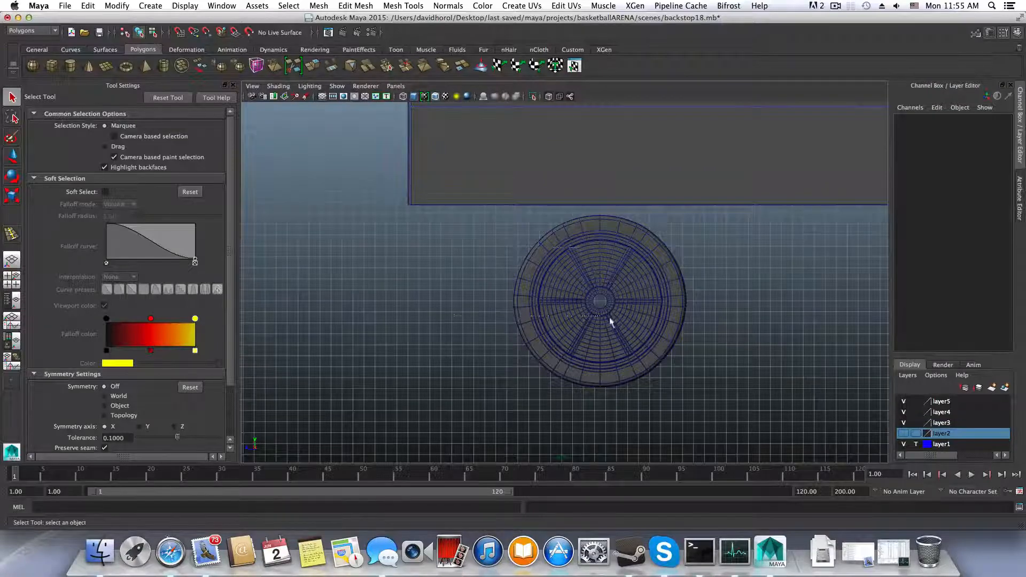
Undo the last inward move of both wheels and select the base frame
click(645, 320)
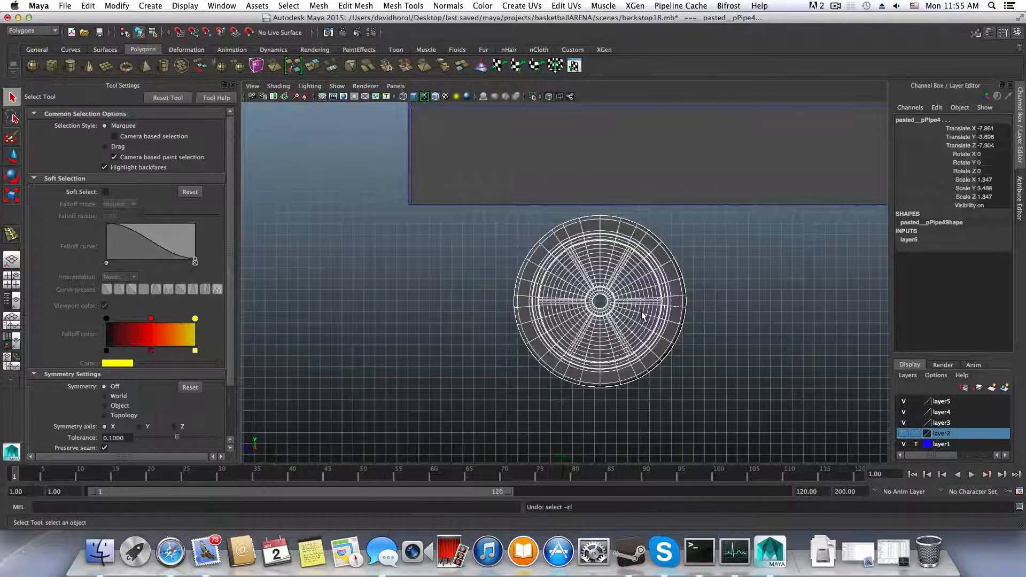
key(ctrl+z)
key(space)
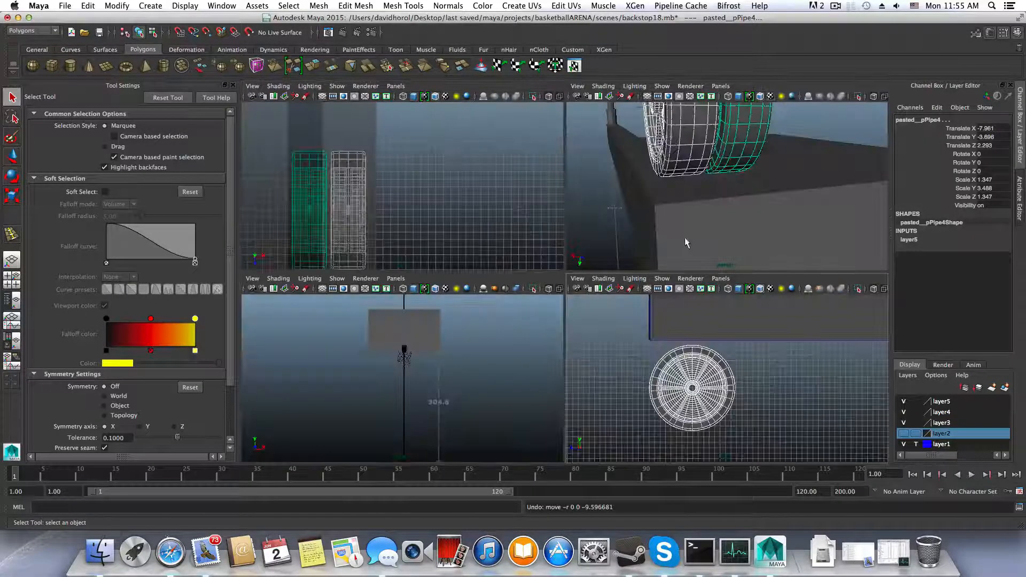
click(668, 211)
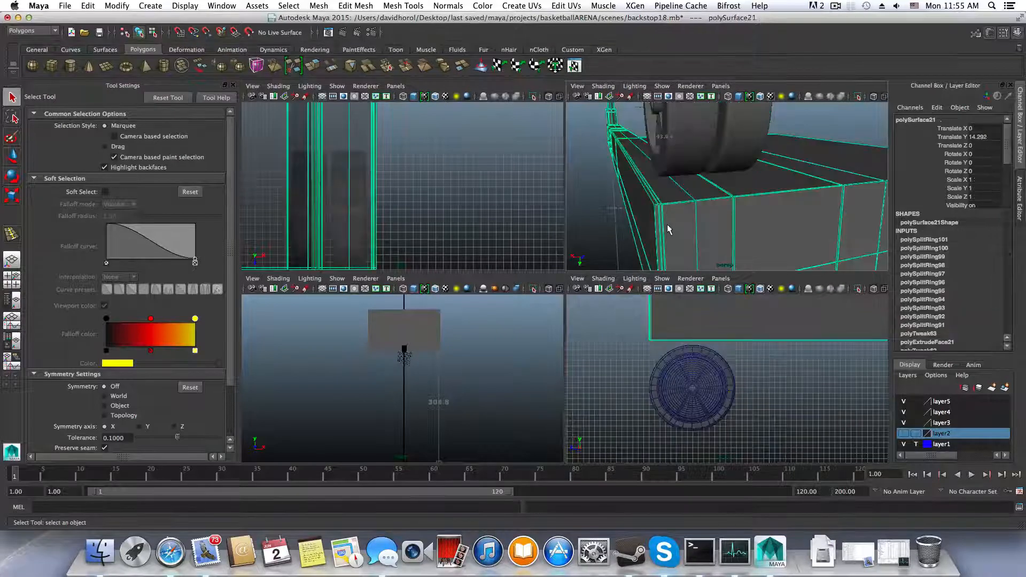
key(space)
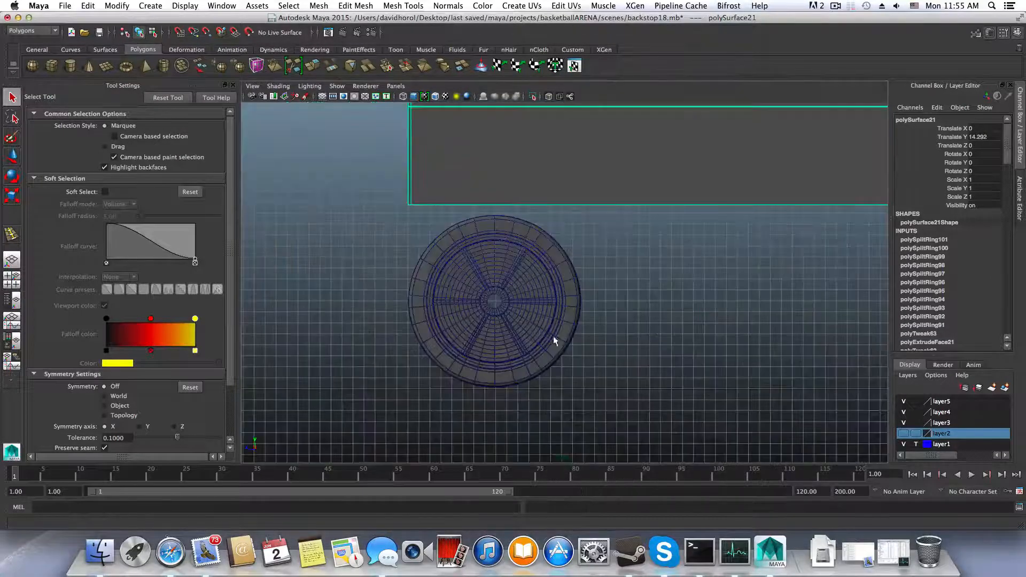
key(space)
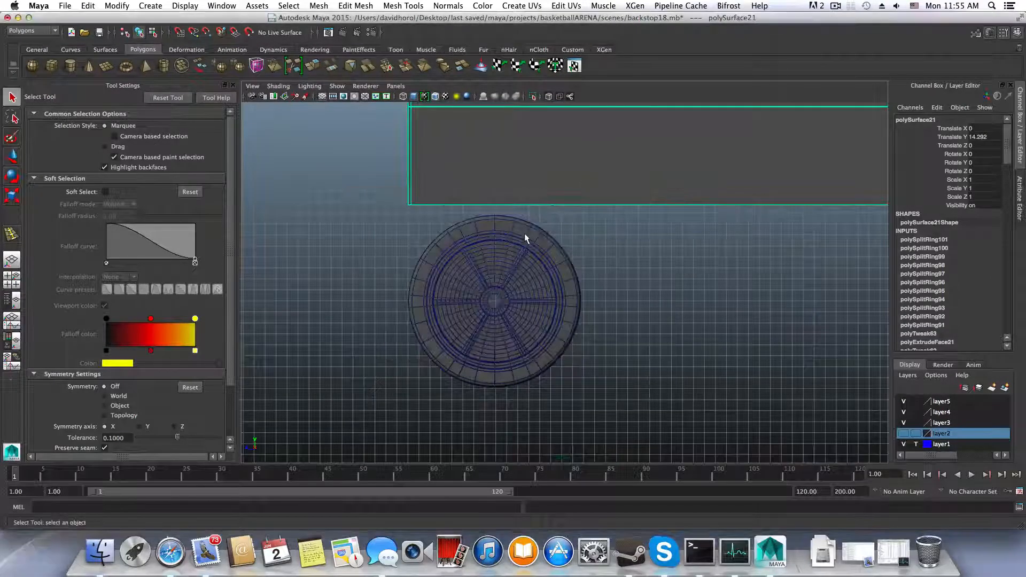
Insert an edge loop across the beam in the enlarged side view, just to the inner side of the wheel's hub
alt+middle_drag(527, 246, 464, 319)
alt+right_drag(474, 291, 545, 298)
alt+middle_drag(545, 298, 507, 279)
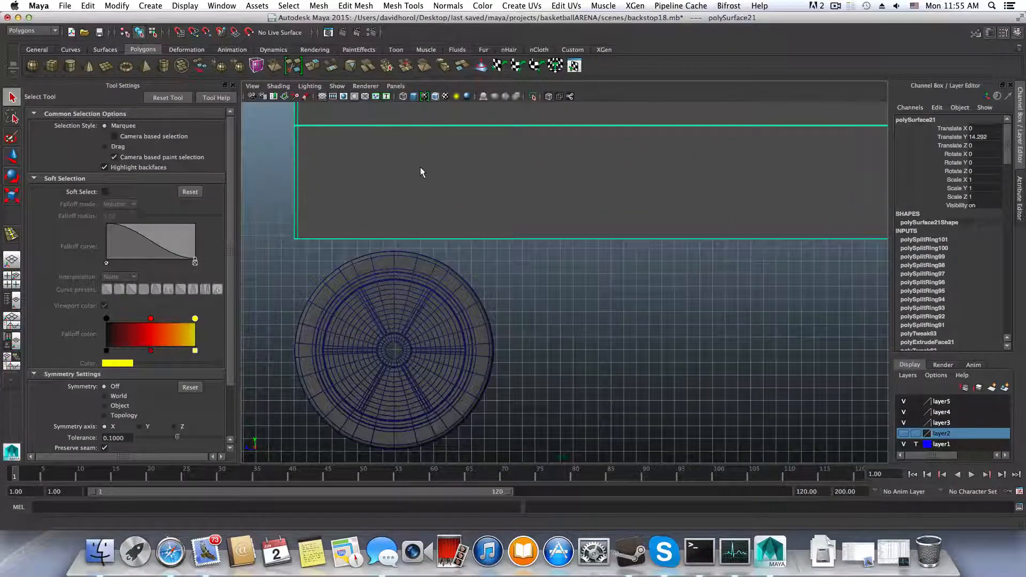
scroll(420, 171, down, 2)
shift+right_drag(432, 172, 396, 181)
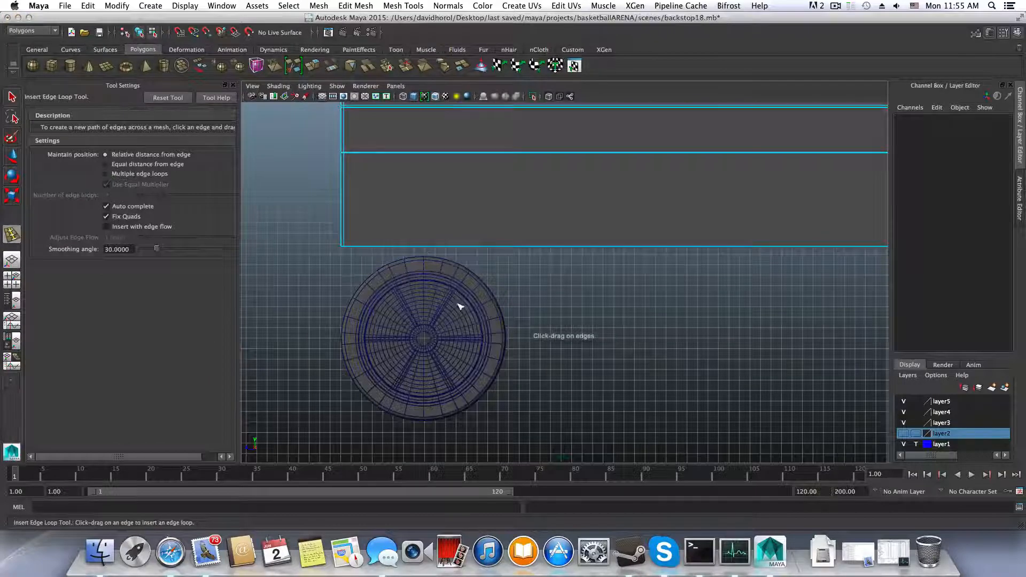
scroll(458, 315, up, 2)
alt+middle_drag(408, 336, 442, 268)
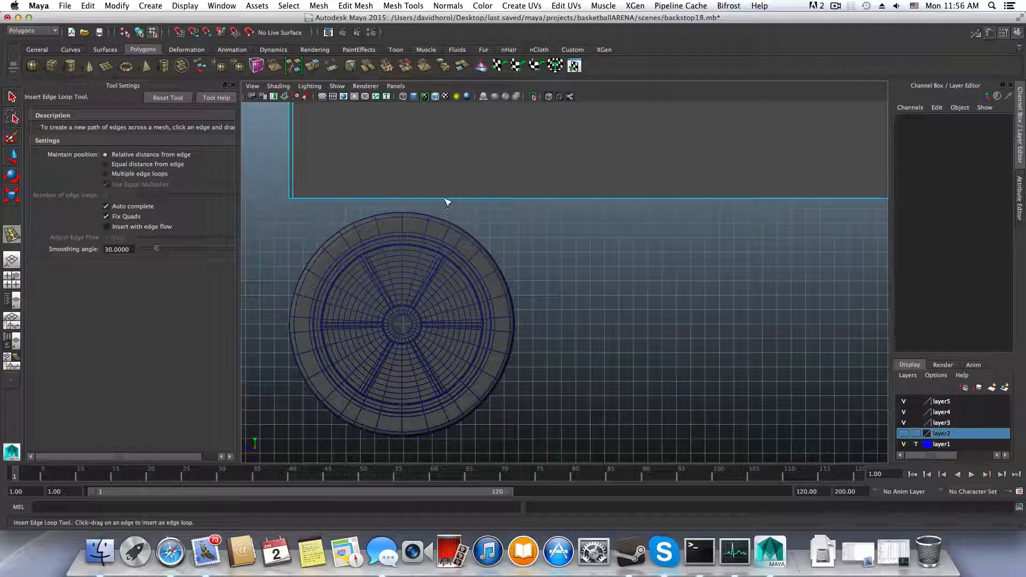
drag(447, 202, 446, 202)
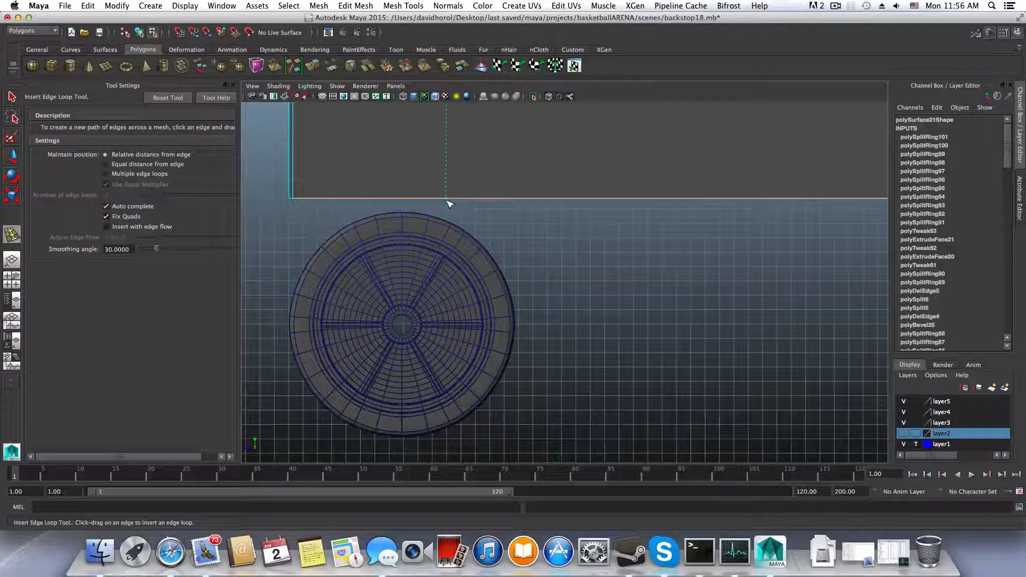
drag(449, 216, 443, 254)
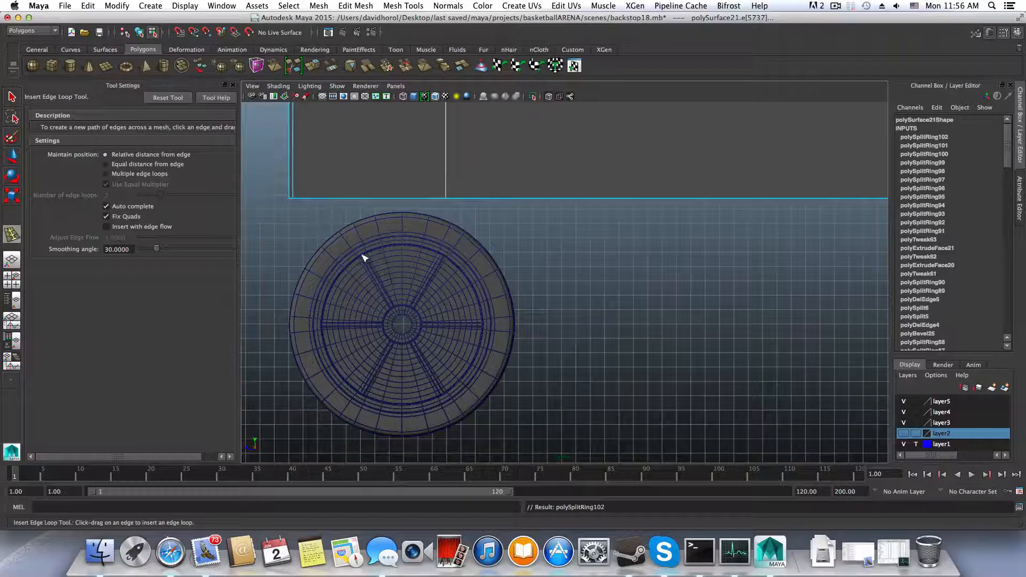
Insert an edge loop across the beam on the hub's outer side and add closely spaced supporting loops beside both cuts
drag(358, 201, 358, 200)
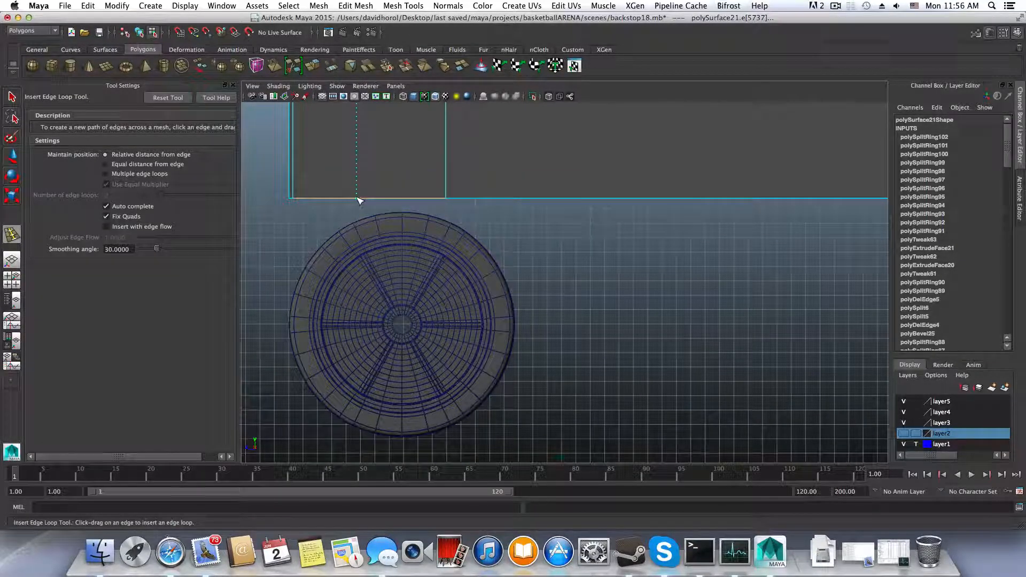
click(358, 201)
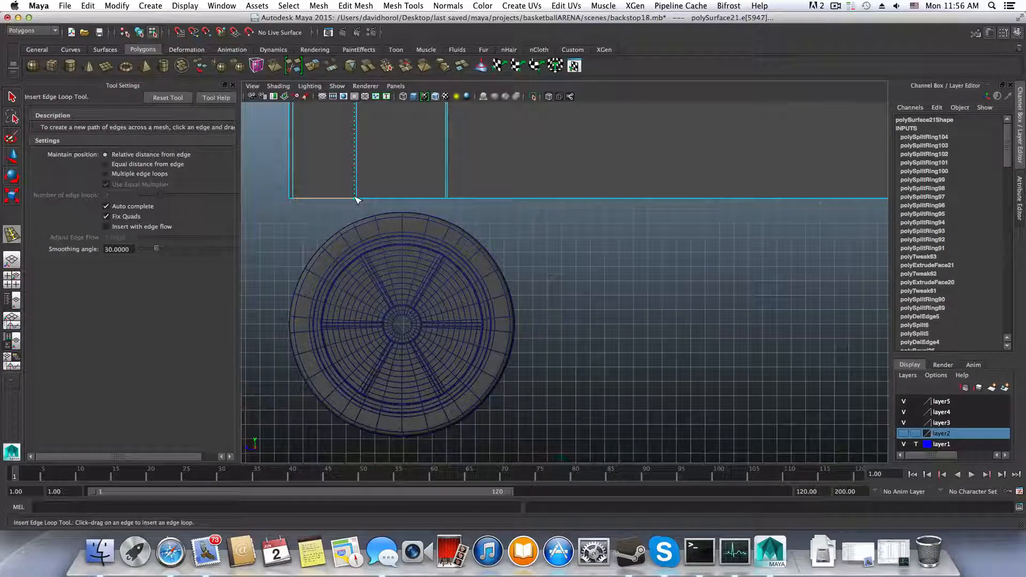
click(356, 199)
Select the narrow underside face along the beam's outer edge, between the two new pairs of edge loops, in face mode
key(space)
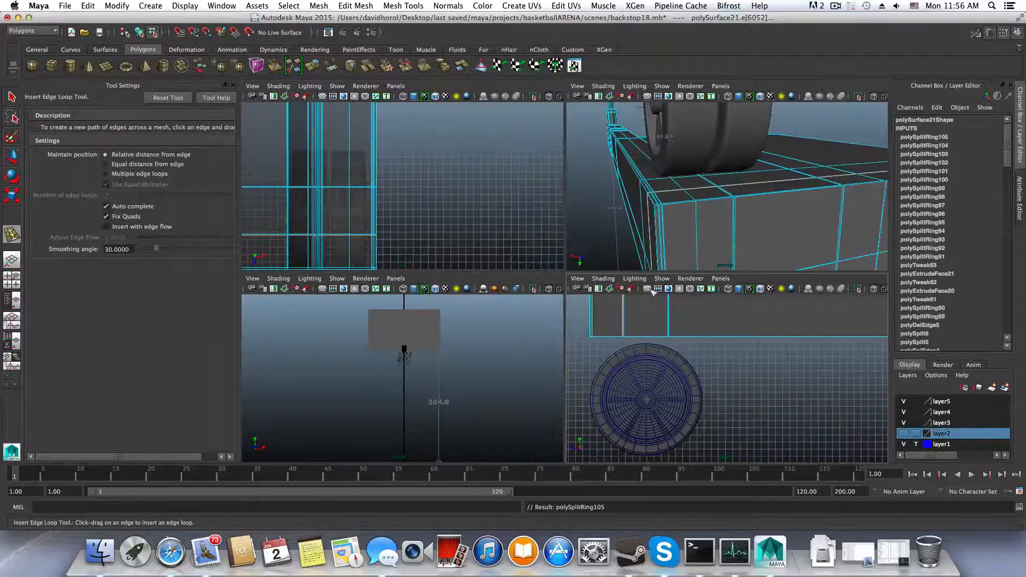
key(space)
alt+right_drag(500, 305, 611, 324)
alt+middle_drag(612, 324, 541, 313)
alt+middle_drag(644, 319, 550, 304)
alt+right_drag(550, 304, 633, 327)
alt+drag(632, 327, 586, 343)
alt+middle_drag(585, 344, 609, 337)
alt+right_drag(561, 343, 690, 358)
alt+drag(623, 359, 687, 347)
alt+right_drag(687, 348, 612, 347)
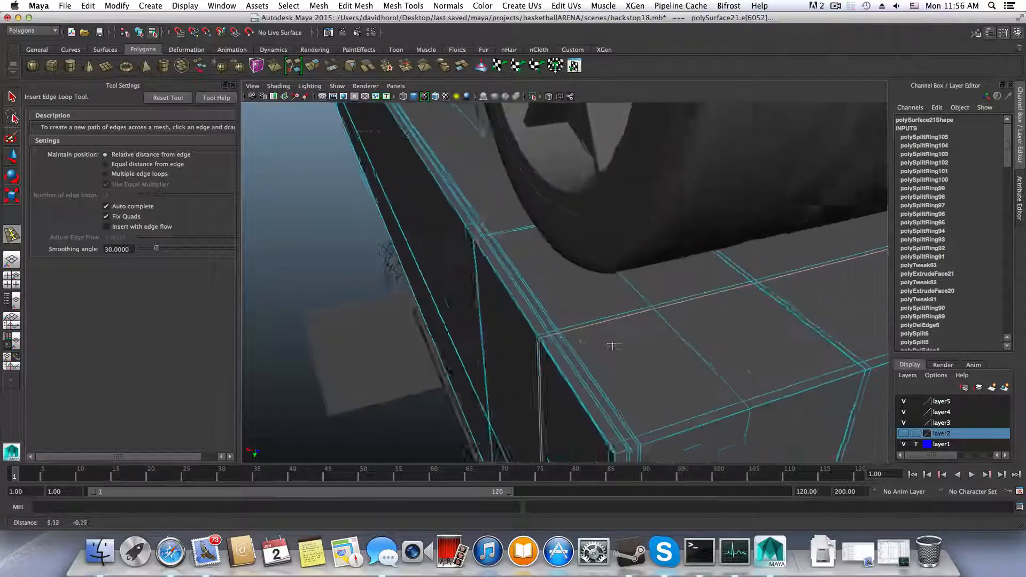
alt+middle_drag(612, 346, 602, 345)
right_drag(570, 308, 570, 336)
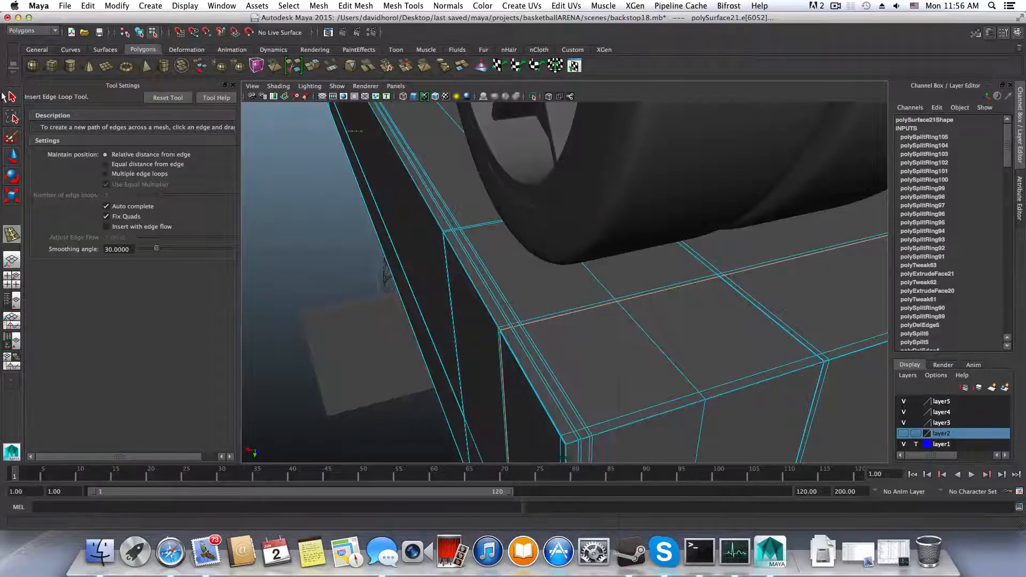
click(10, 96)
click(474, 321)
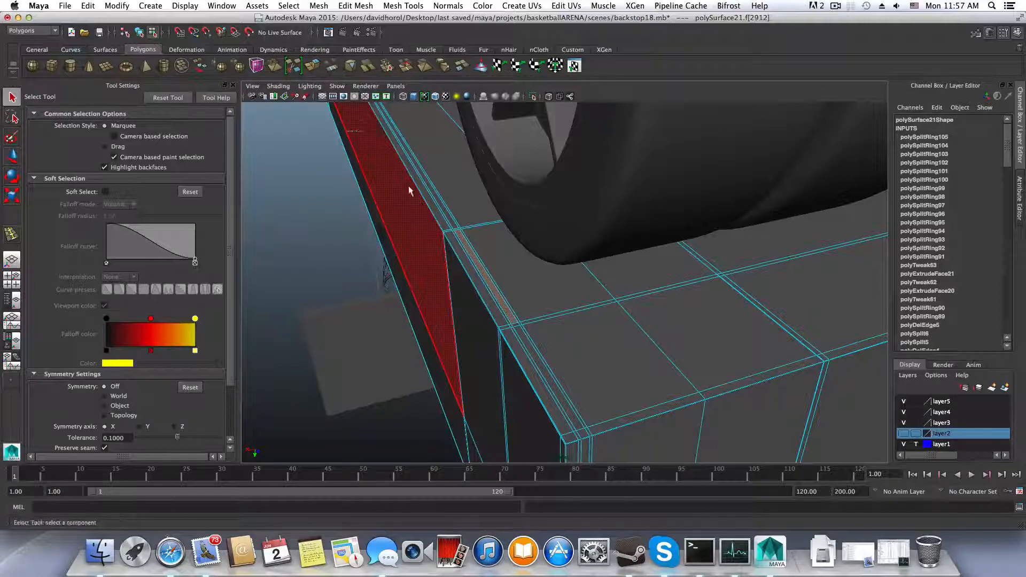
Extrude the narrow face down past the wheel's hub to Local Translate Z of about 11.3, and return to object mode
key(ctrl+e)
alt+drag(534, 320, 515, 282)
alt+middle_drag(407, 346, 406, 353)
mouse_move(406, 352)
alt+mouse_down()
mouse_move(416, 332)
mouse_move(419, 342)
alt+mouse_up()
alt+middle_drag(418, 342, 428, 384)
drag(497, 327, 479, 153)
alt+drag(502, 252, 504, 250)
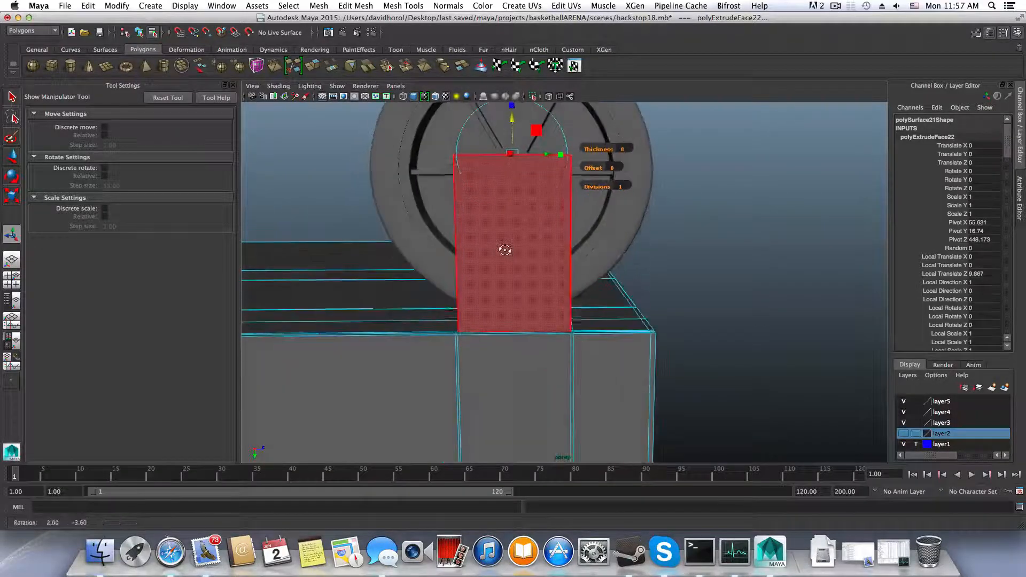
alt+middle_drag(504, 250, 505, 320)
drag(511, 181, 511, 152)
alt+drag(513, 284, 515, 351)
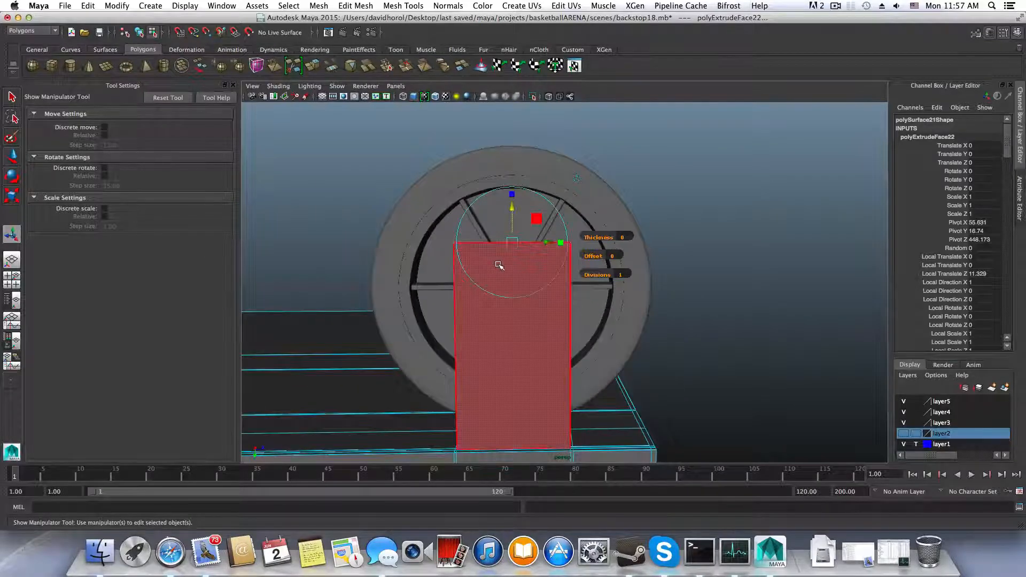
key(F8)
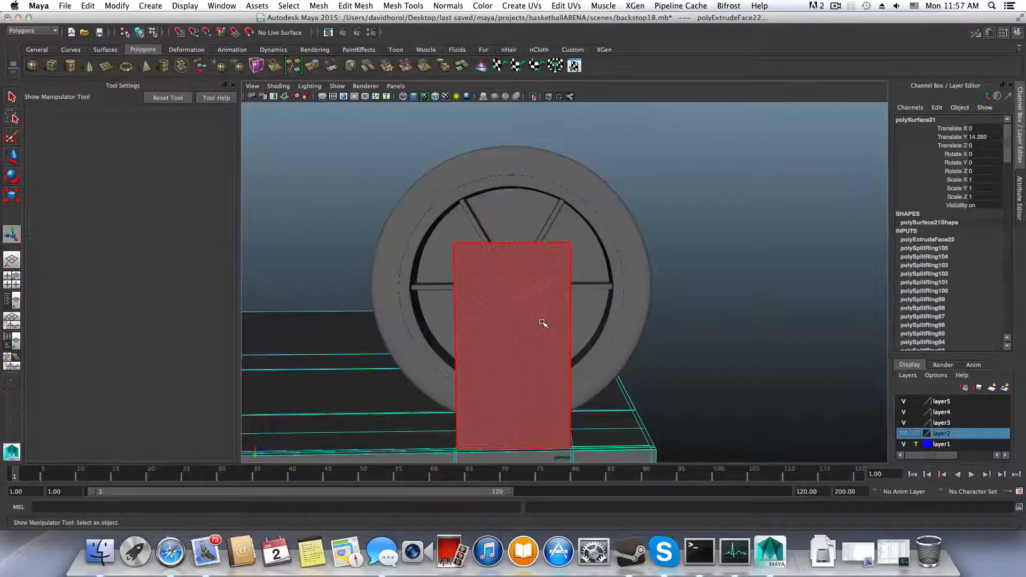
Examine the extruded bracket's position against the wheel in the perspective and enlarged side views
alt+drag(557, 365, 497, 300)
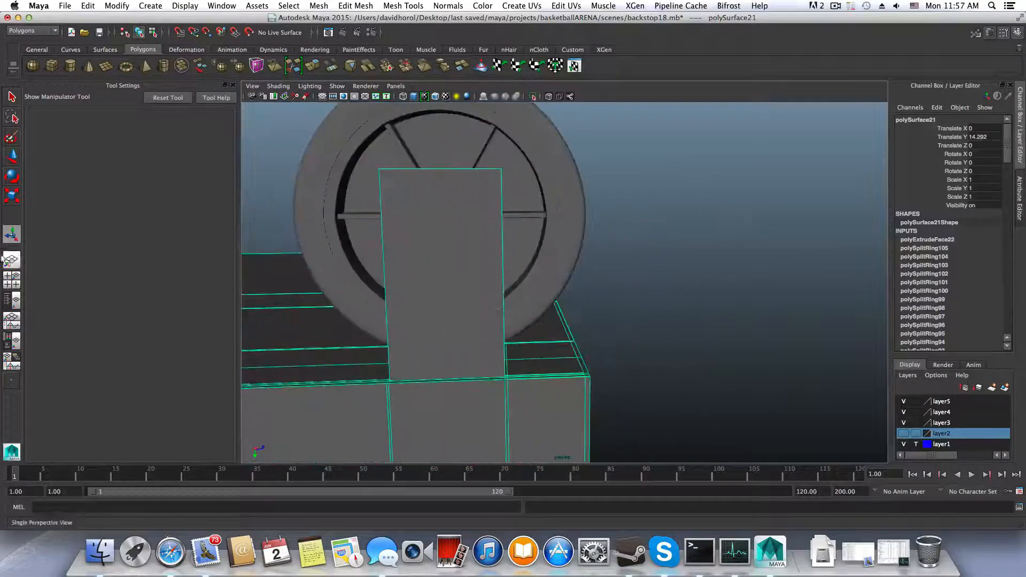
click(12, 279)
key(space)
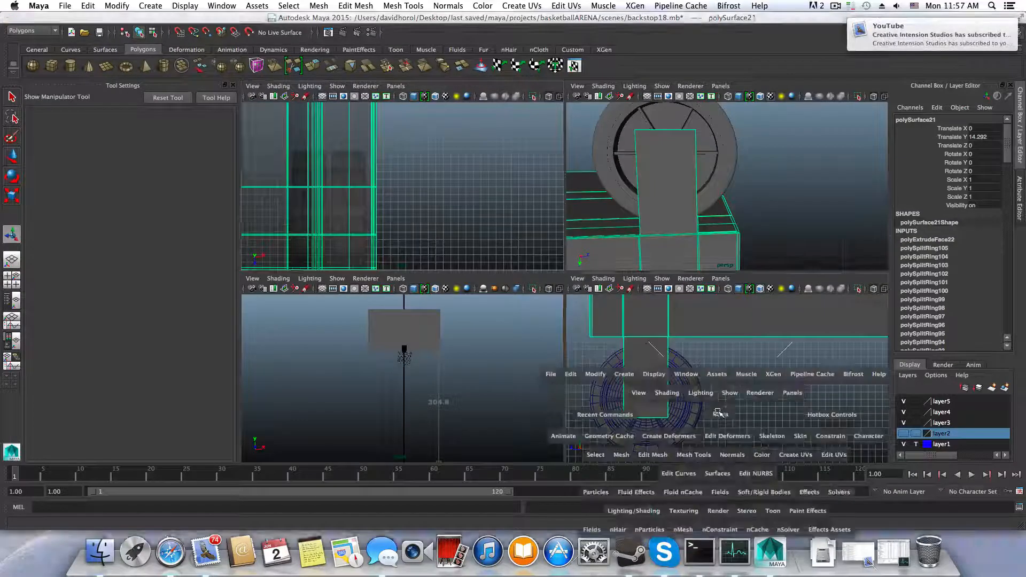
alt+middle_drag(536, 353, 593, 348)
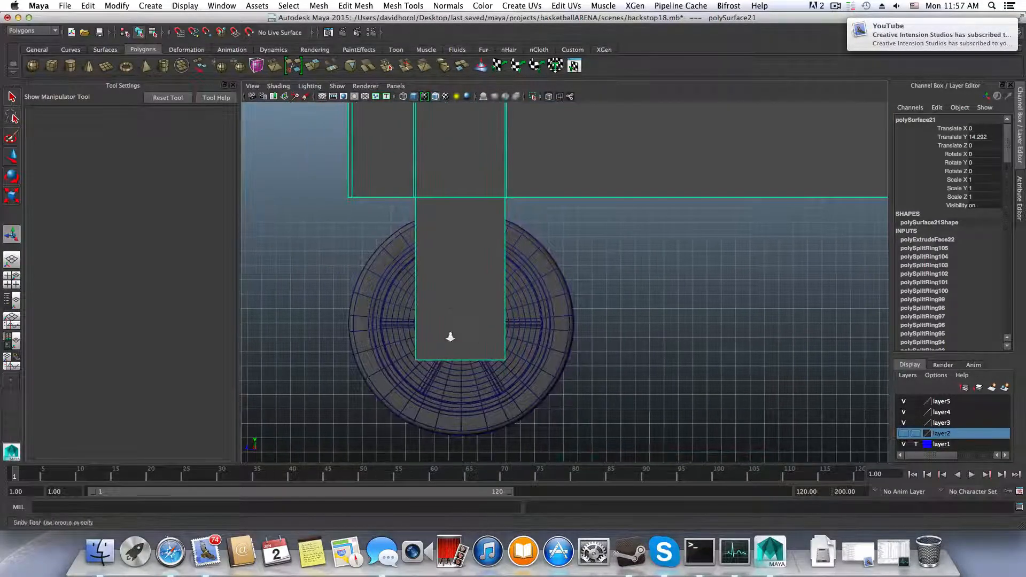
alt+right_drag(451, 337, 502, 327)
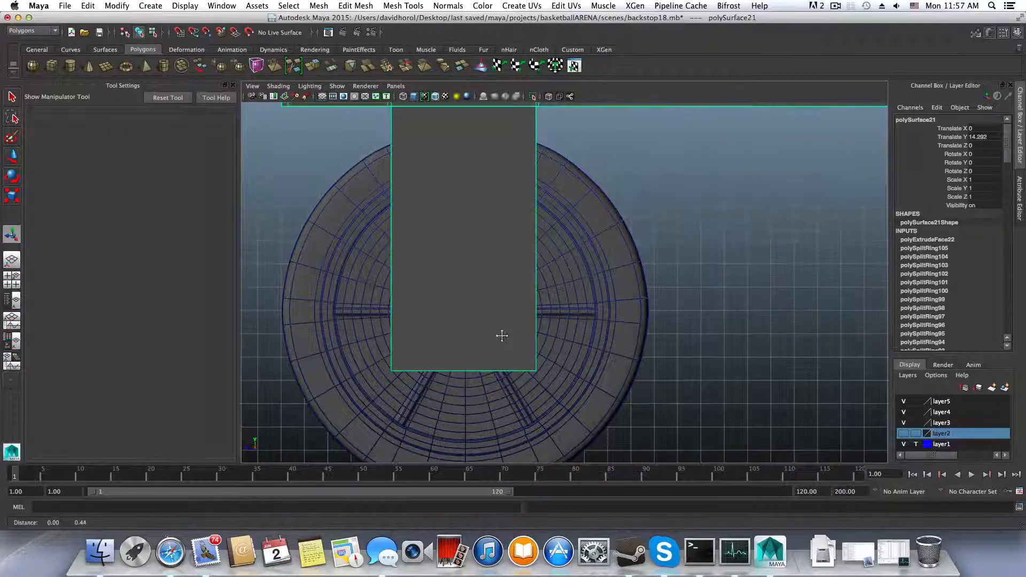
alt+middle_drag(502, 328, 497, 309)
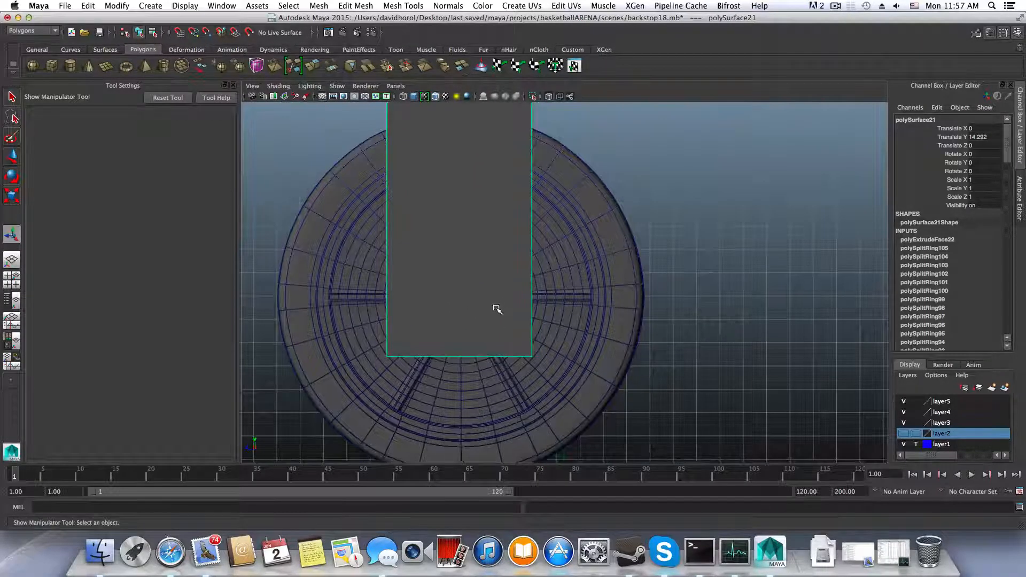
Switch the side view's renderer to a legacy viewport to see the wheel's hub through the bracket
click(278, 86)
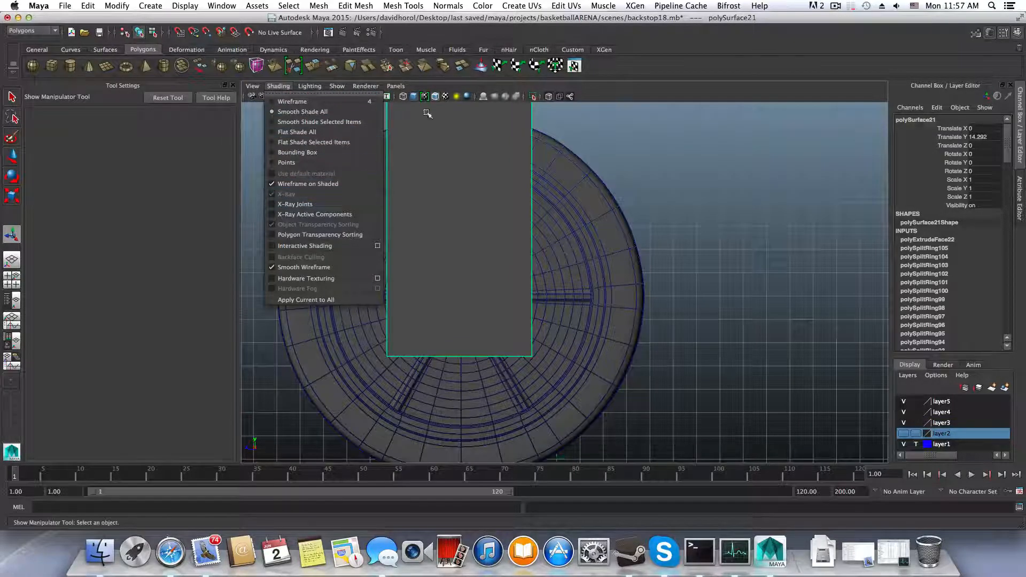
click(671, 154)
click(283, 86)
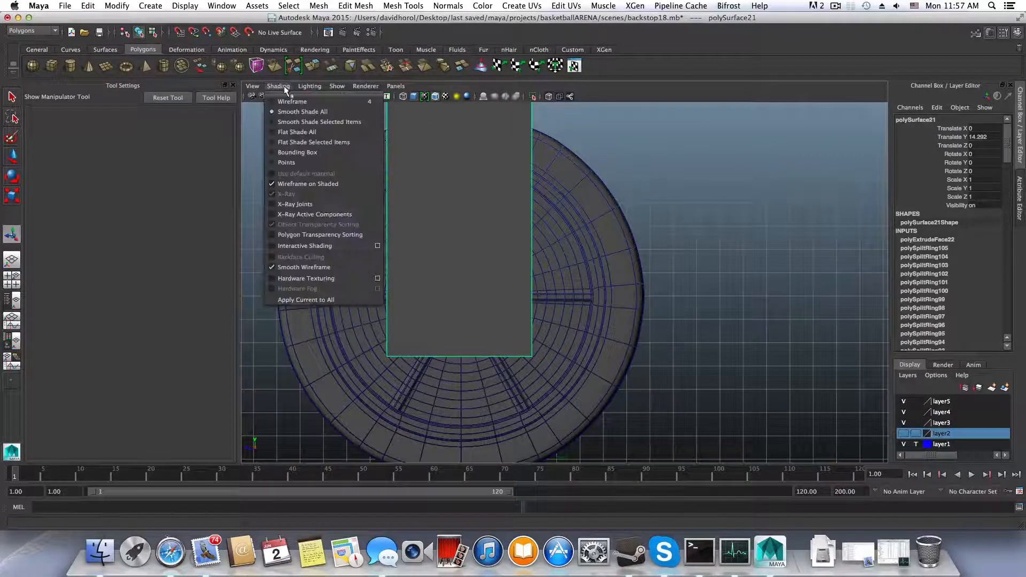
click(285, 88)
key(space)
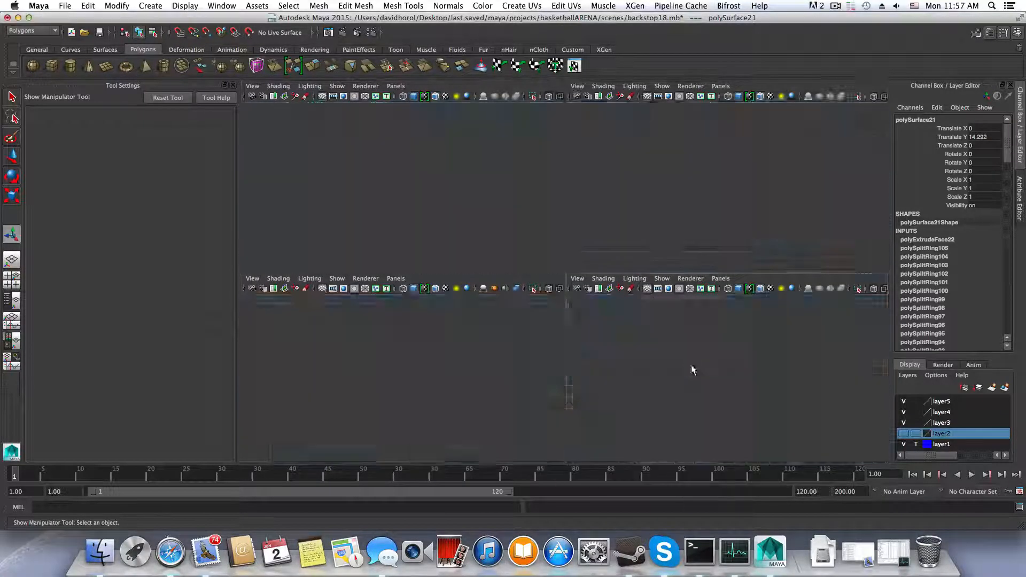
key(space)
click(233, 86)
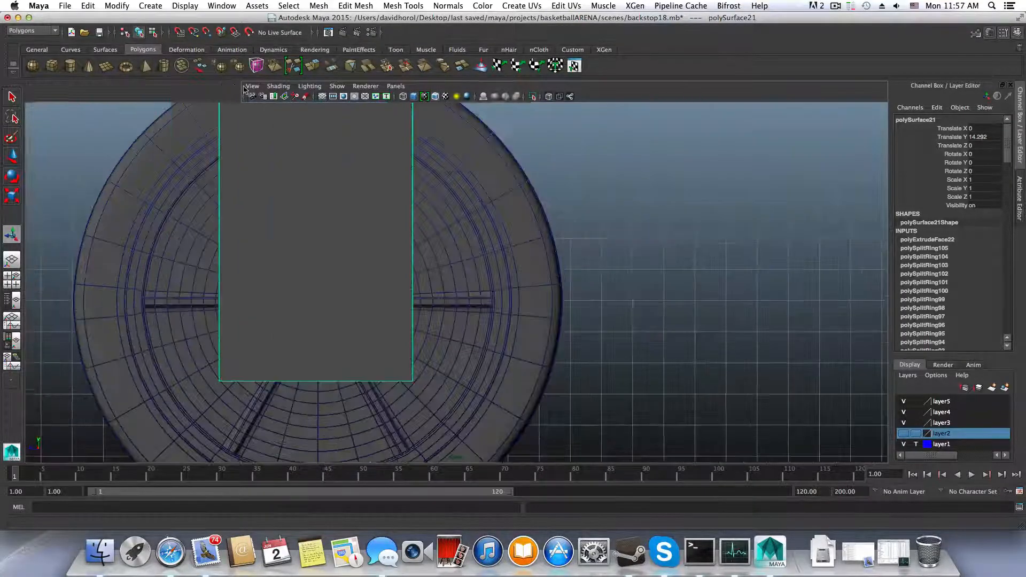
click(152, 88)
click(176, 119)
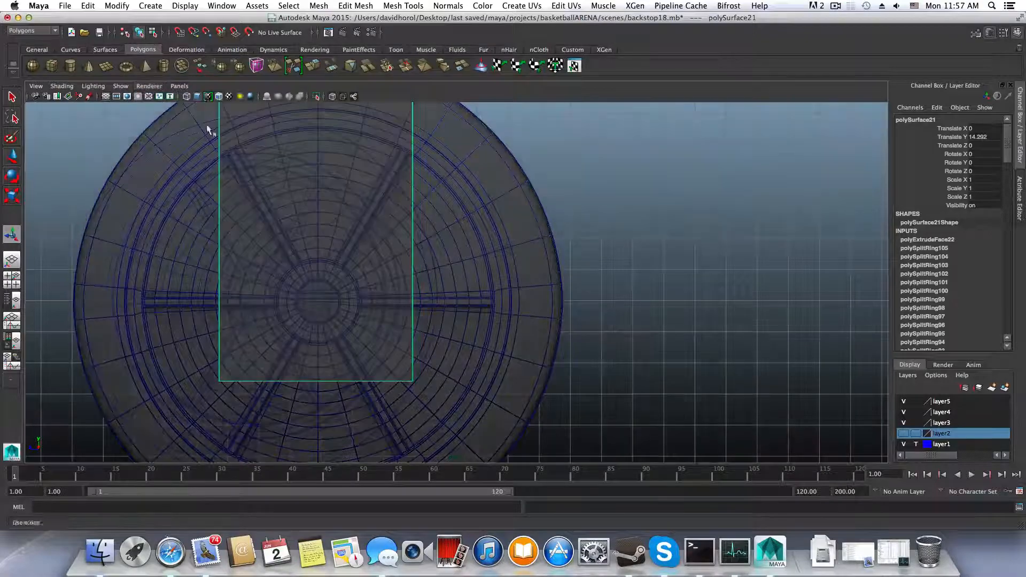
key(space)
alt+middle_drag(361, 311, 376, 278)
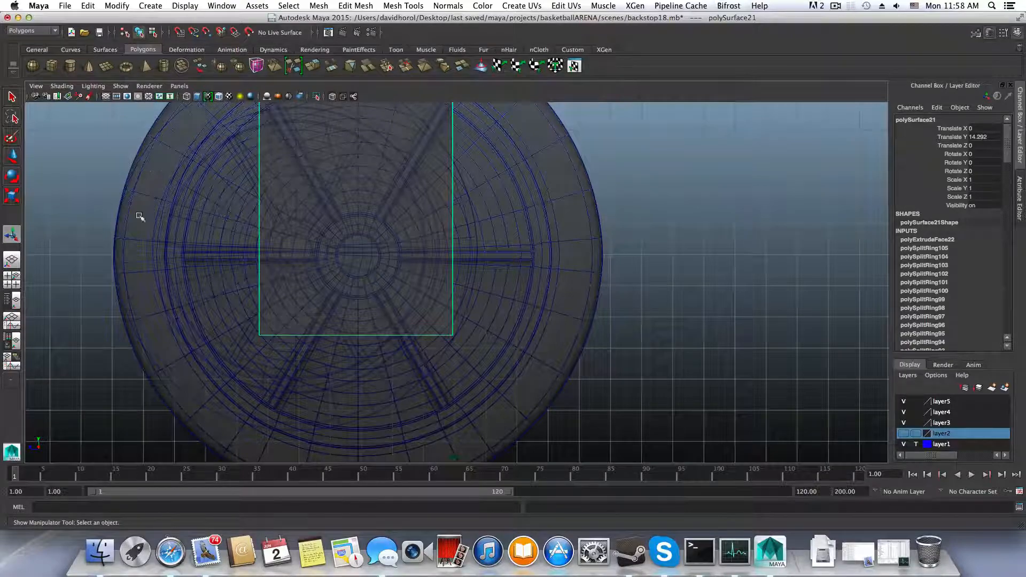
Save the scene under the new name backstop21.mb
click(63, 6)
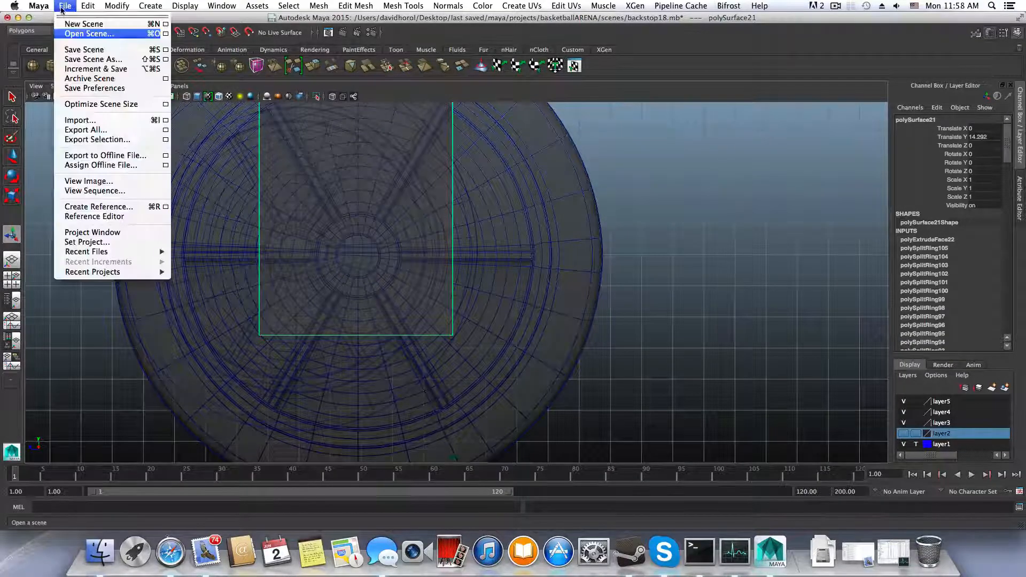
click(86, 60)
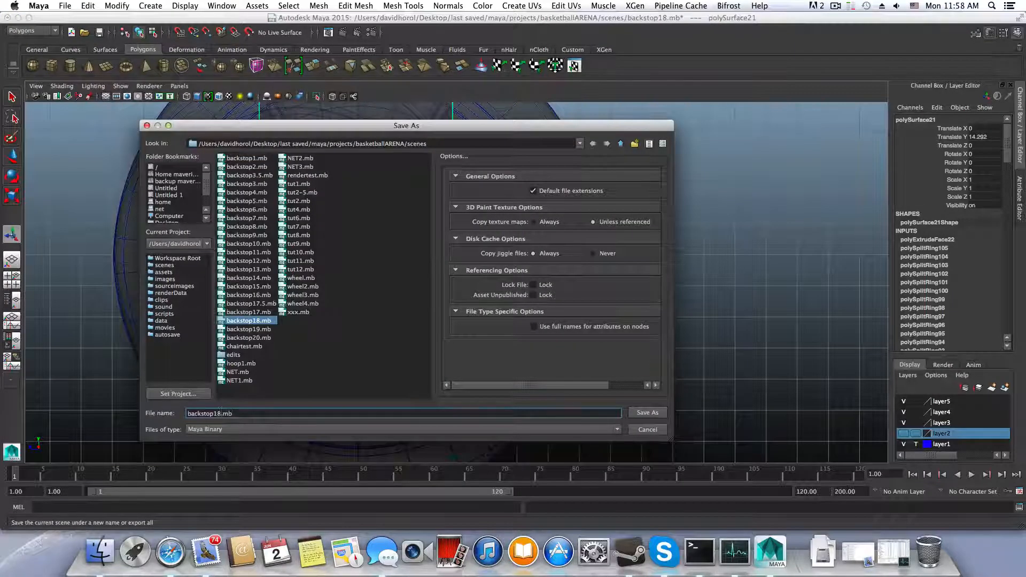
drag(220, 413, 214, 413)
text(21)
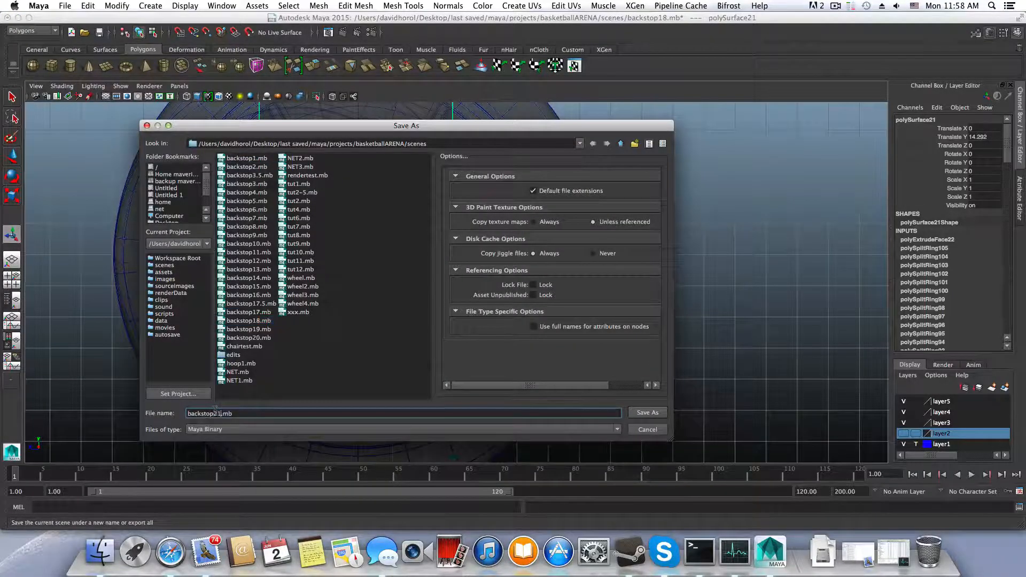
click(648, 413)
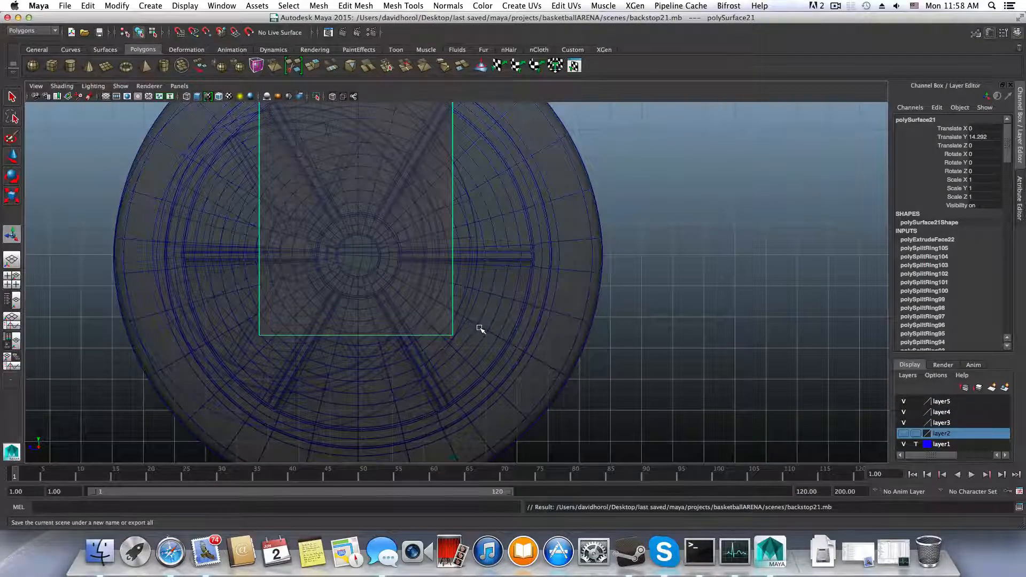
click(836, 6)
click(850, 37)
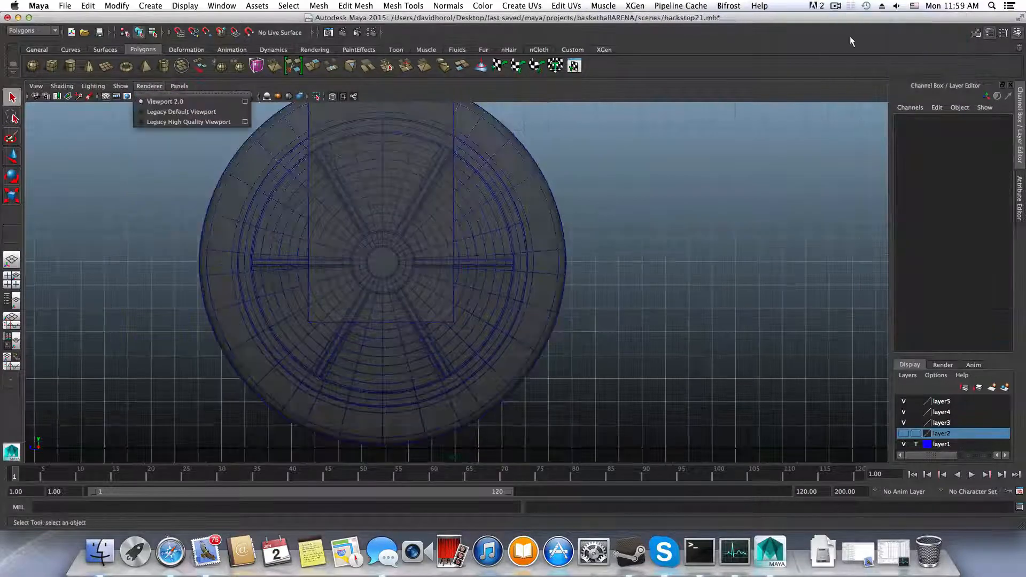
Try the Legacy High Quality Viewport renderer on the side view and go back to Viewport 2.0
click(547, 260)
alt+middle_drag(662, 306, 725, 309)
scroll(522, 305, down, 4)
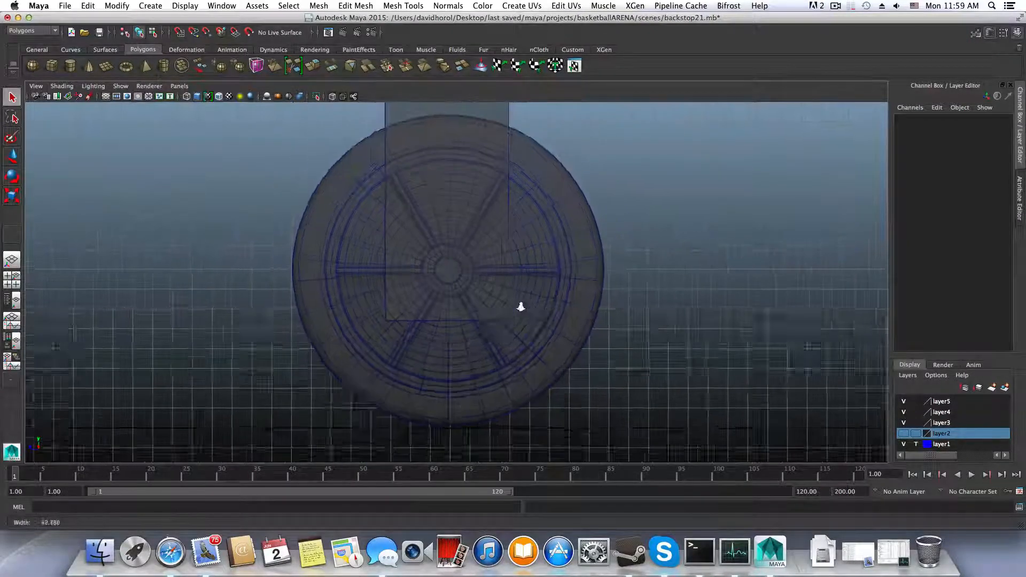
scroll(422, 343, up, 6)
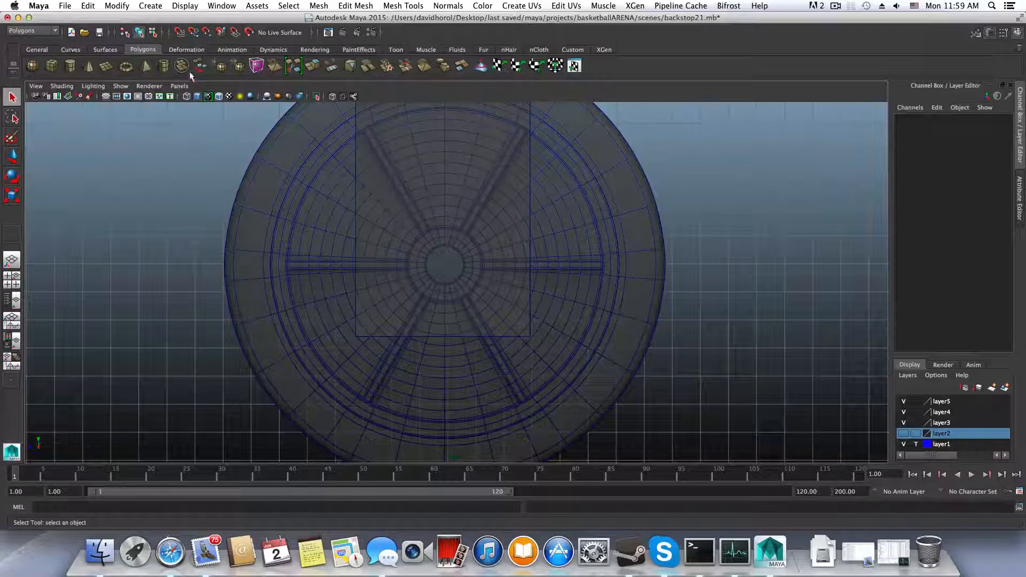
click(149, 86)
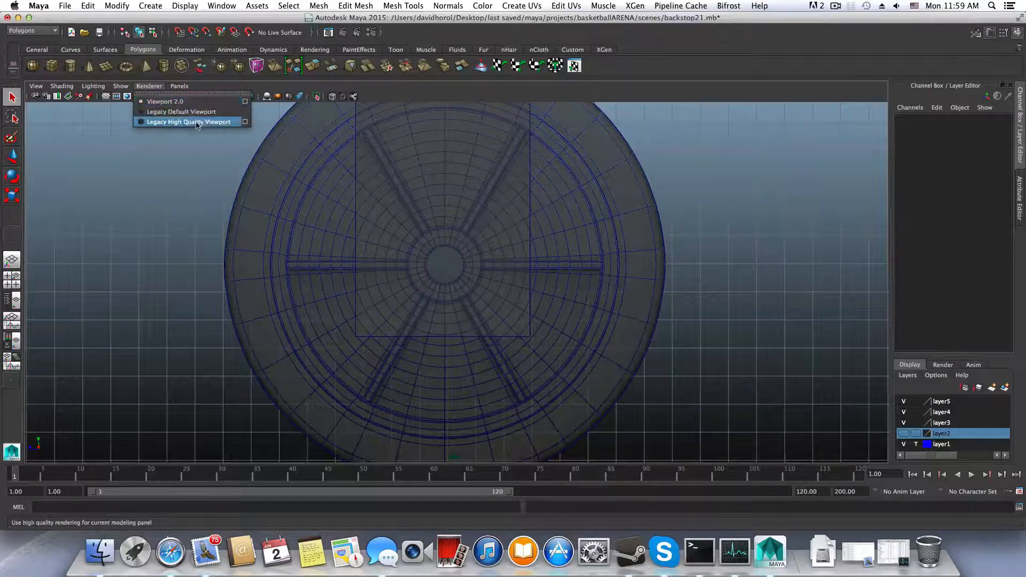
click(188, 122)
click(153, 88)
click(166, 101)
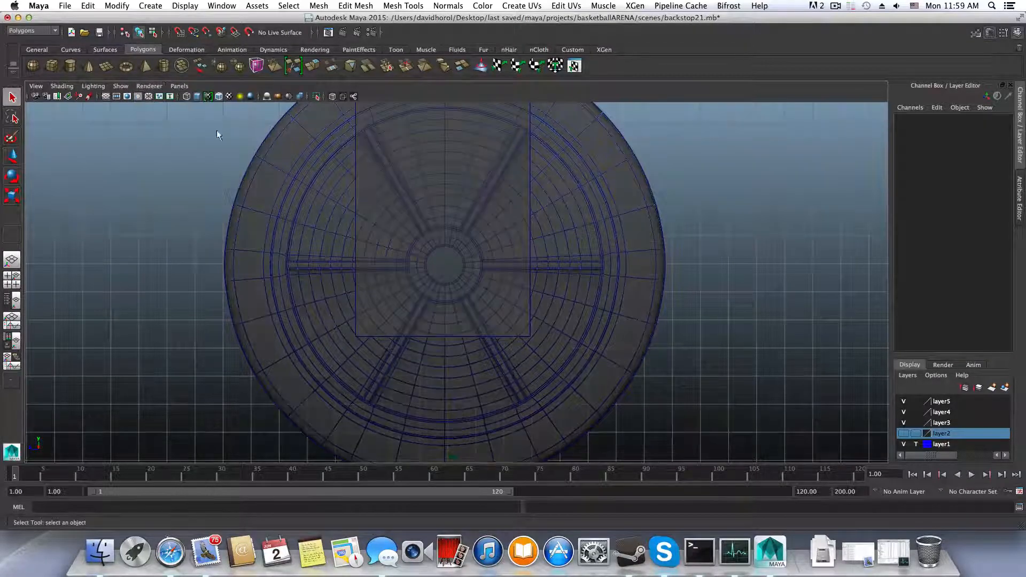
Insert a horizontal edge loop across the bracket, level with the centre of the wheel's hub
drag(683, 238, 624, 310)
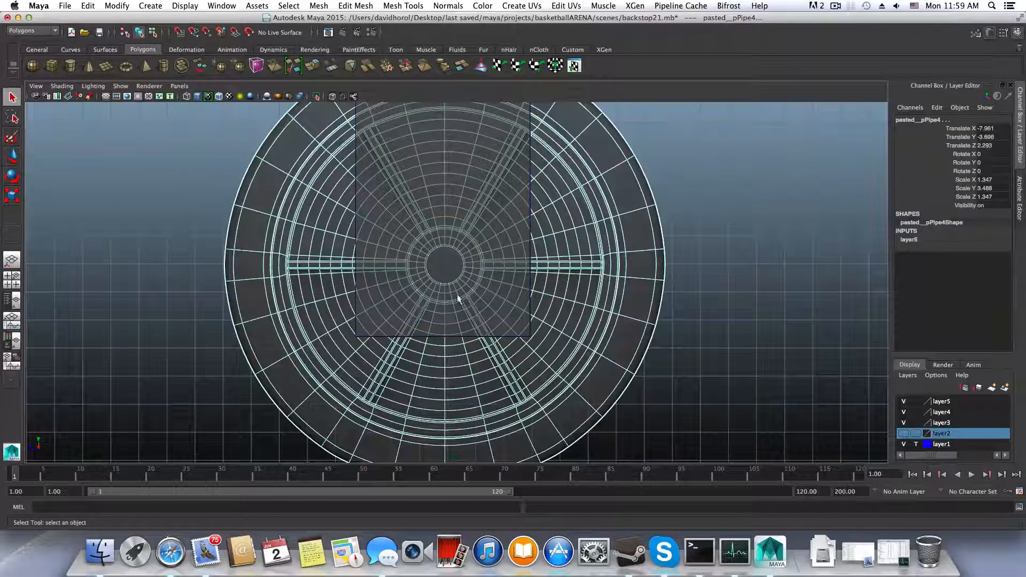
scroll(459, 292, up, 5)
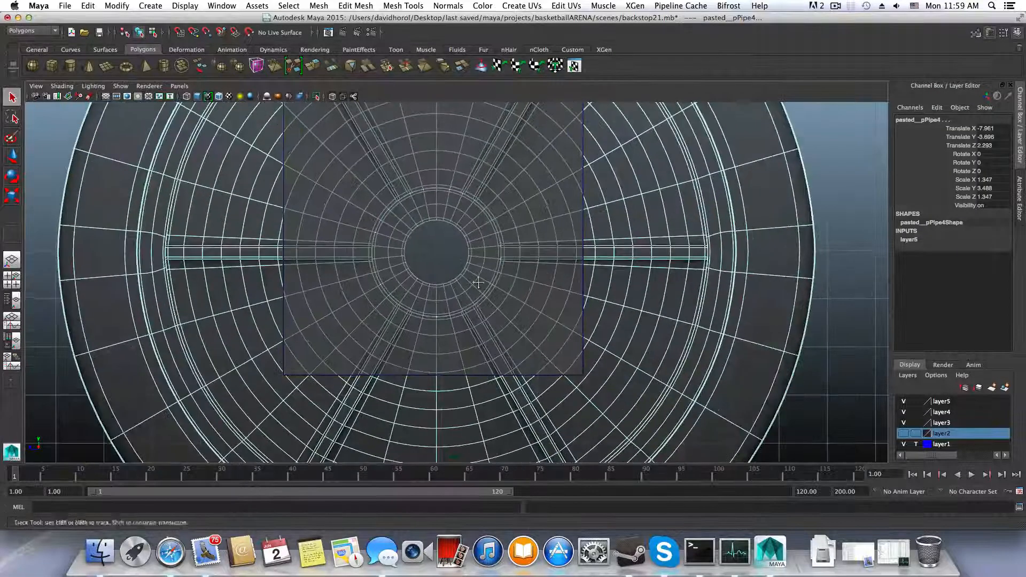
click(522, 293)
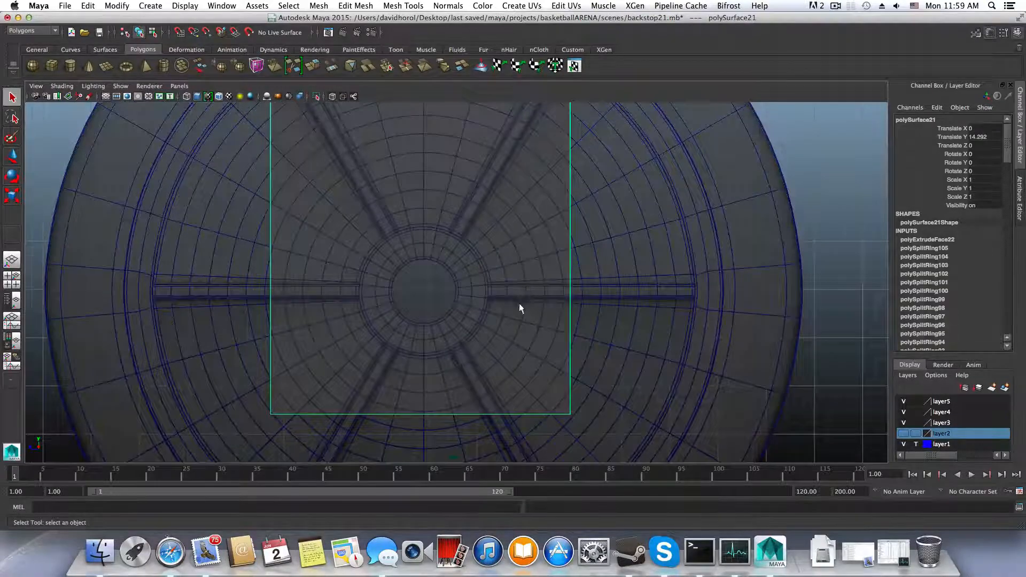
scroll(519, 303, down, 5)
scroll(518, 306, up, 3)
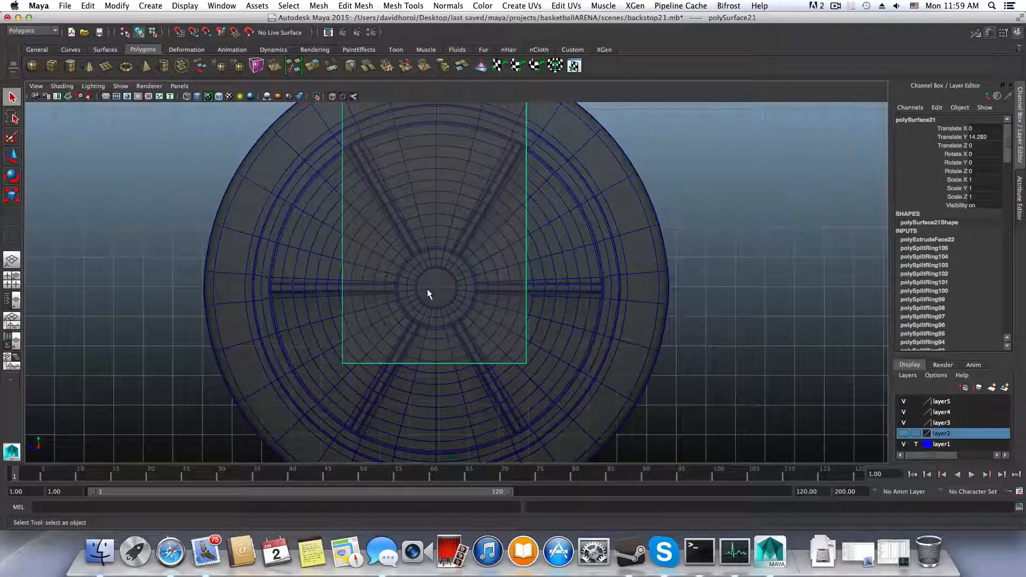
scroll(429, 289, up, 2)
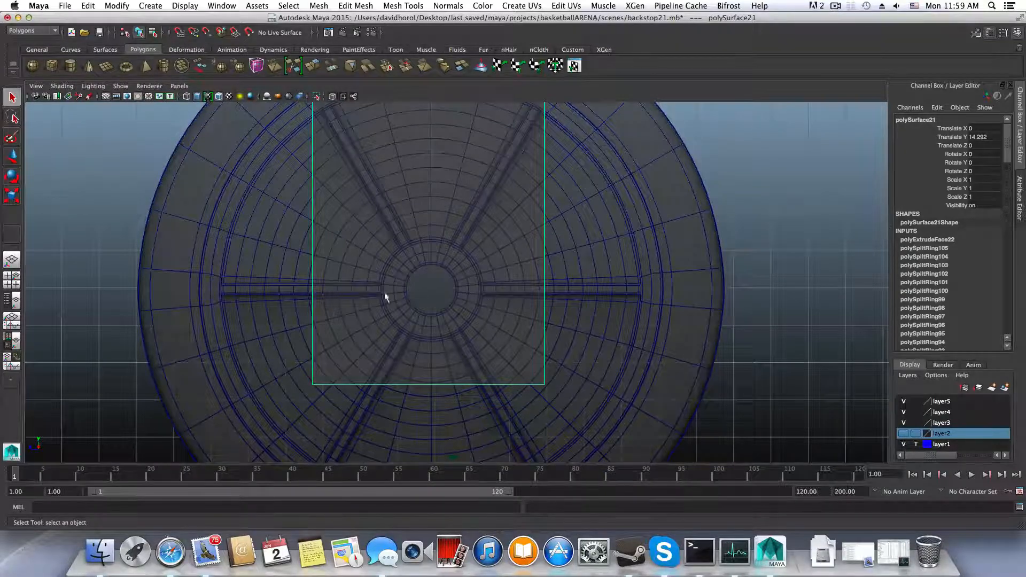
shift+right_click(821, 246)
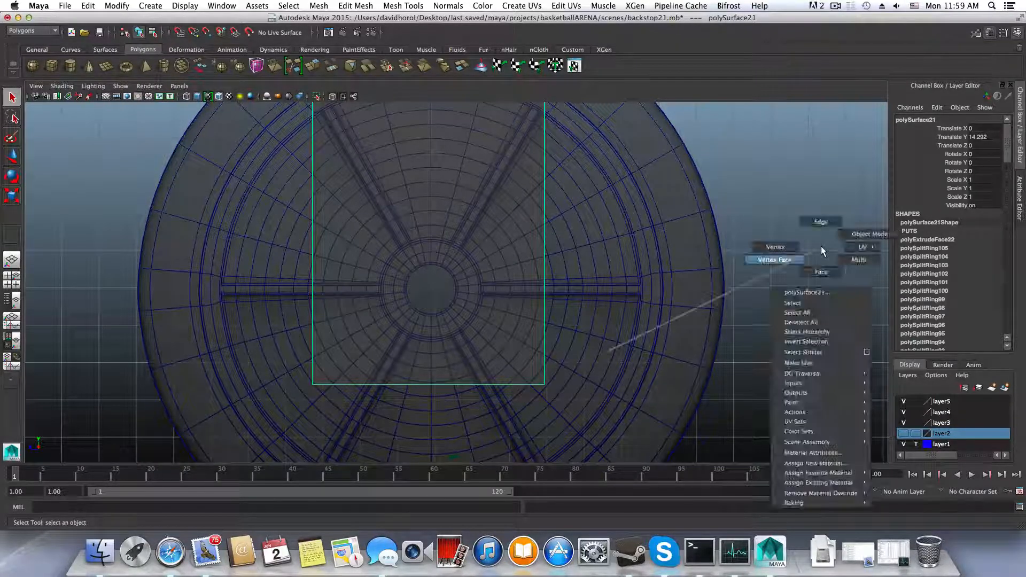
shift+right_click(821, 246)
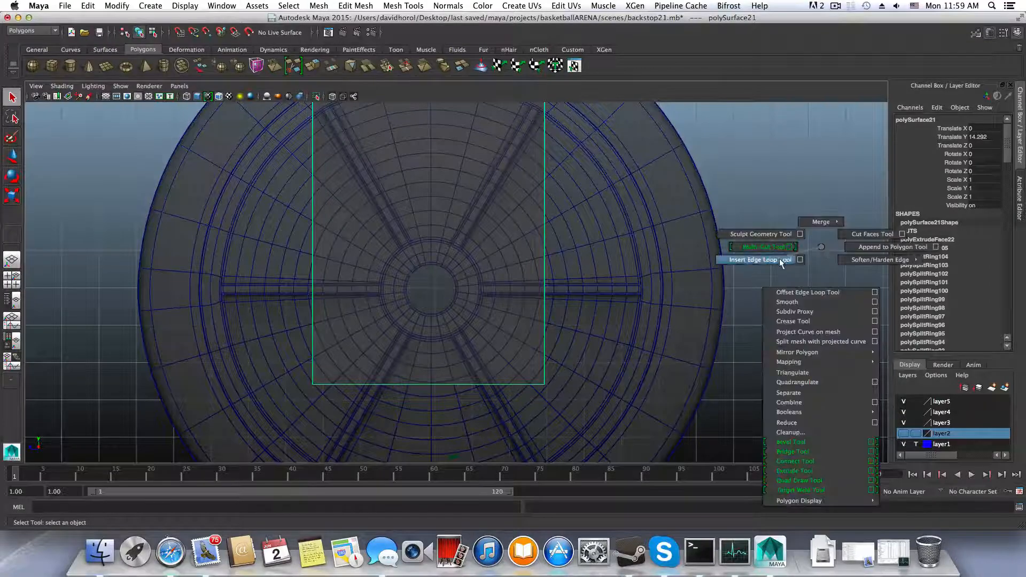
click(761, 260)
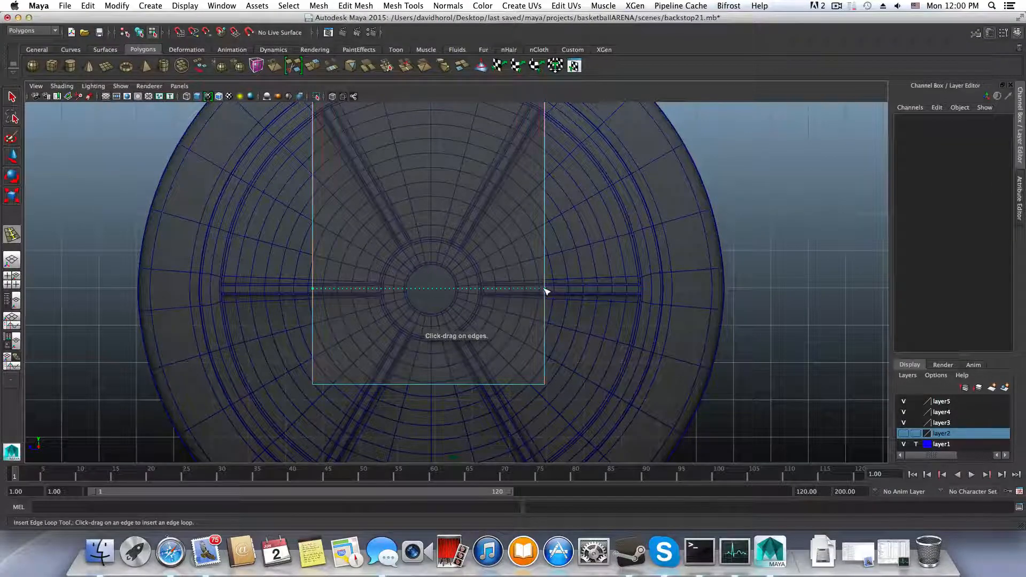
drag(547, 291, 545, 291)
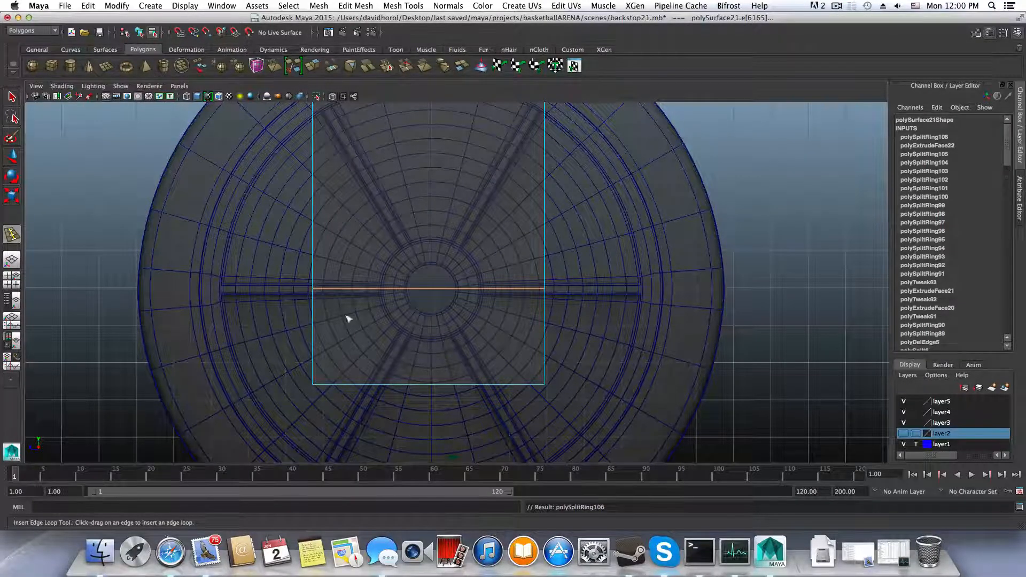
Insert a vertical edge loop down the middle of the bracket and return to object mode
key(q)
right_drag(442, 279, 451, 315)
click(438, 288)
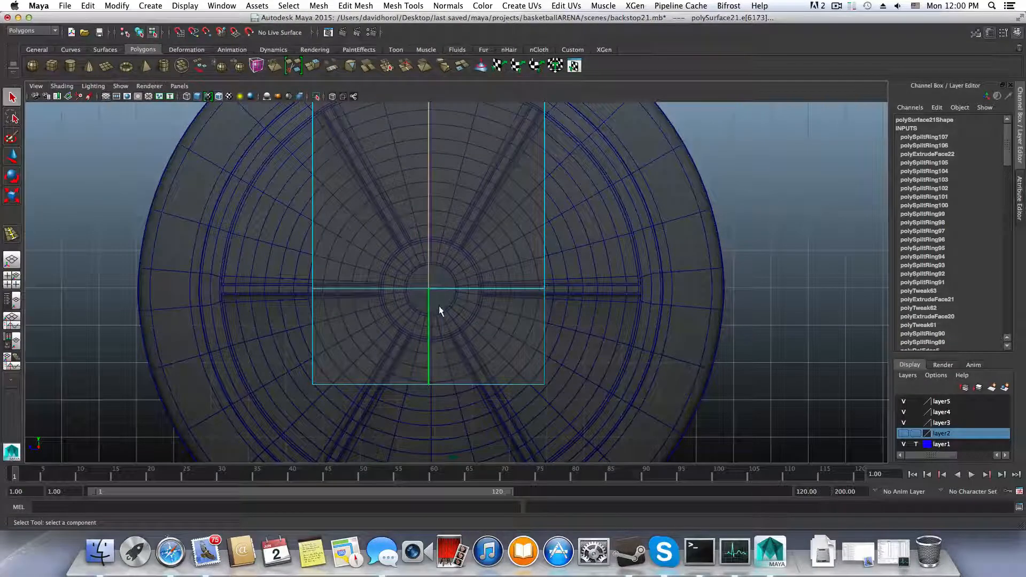
scroll(461, 358, down, 6)
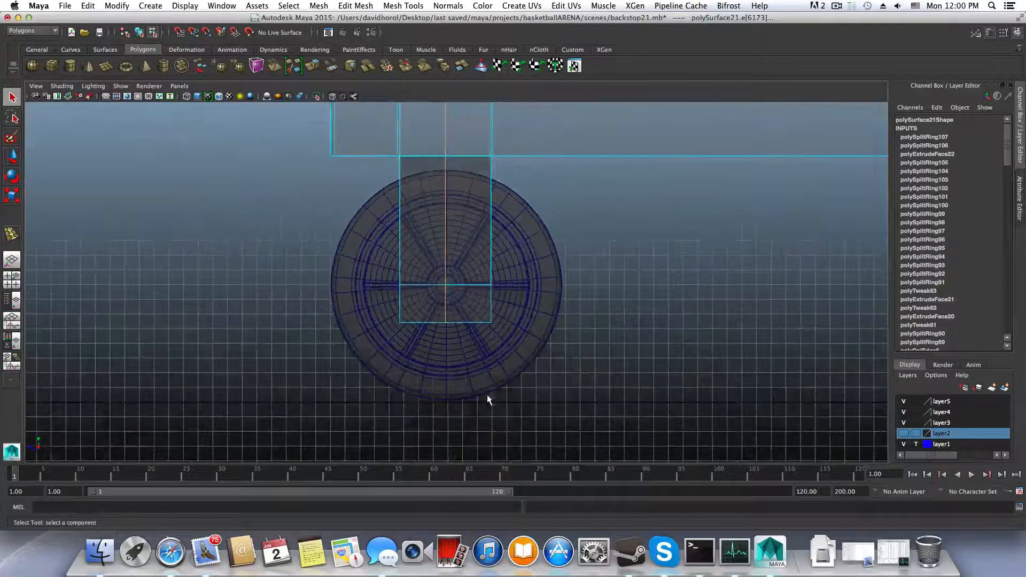
scroll(488, 399, down, 8)
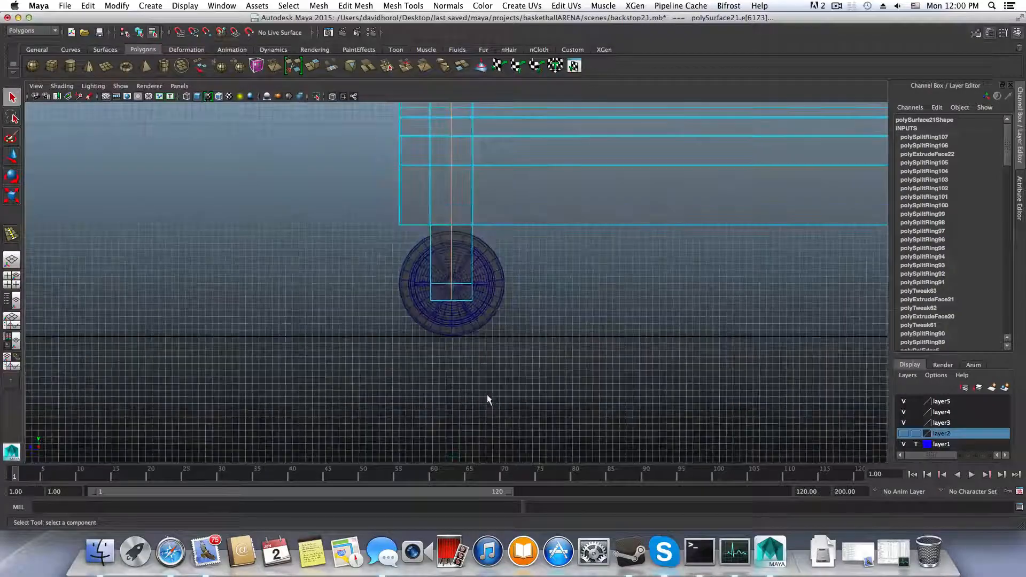
scroll(487, 399, up, 10)
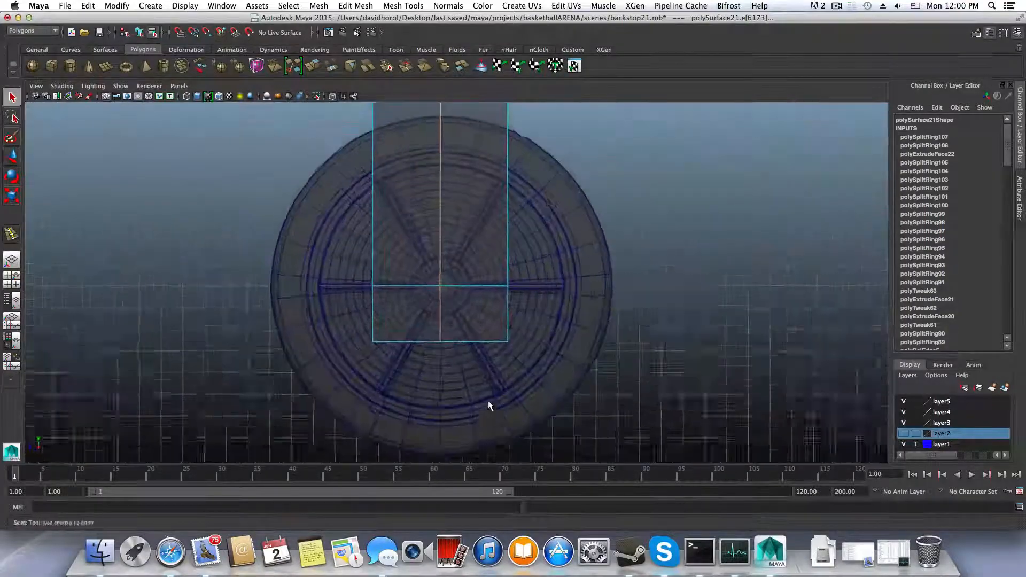
scroll(488, 401, up, 6)
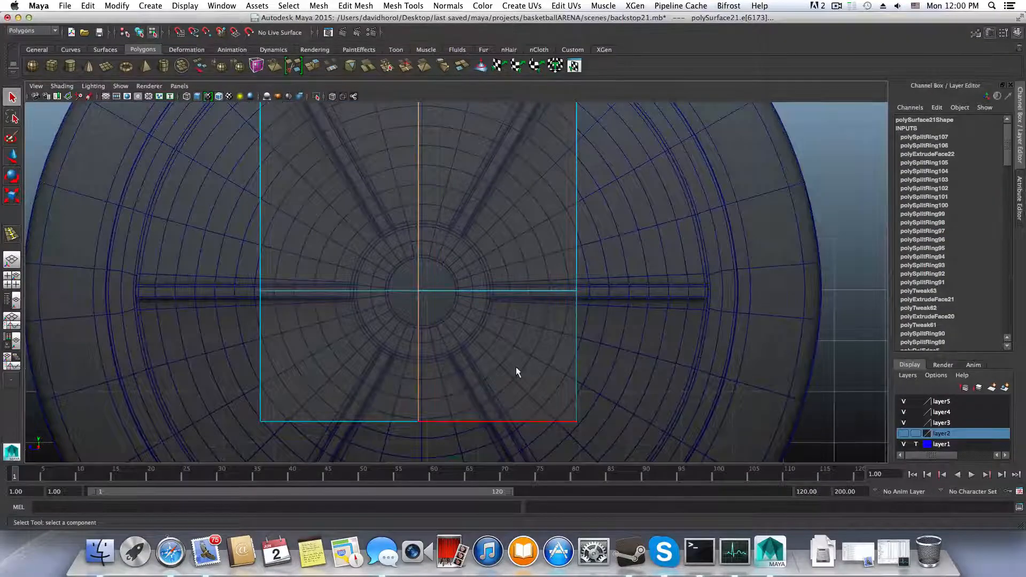
key(F8)
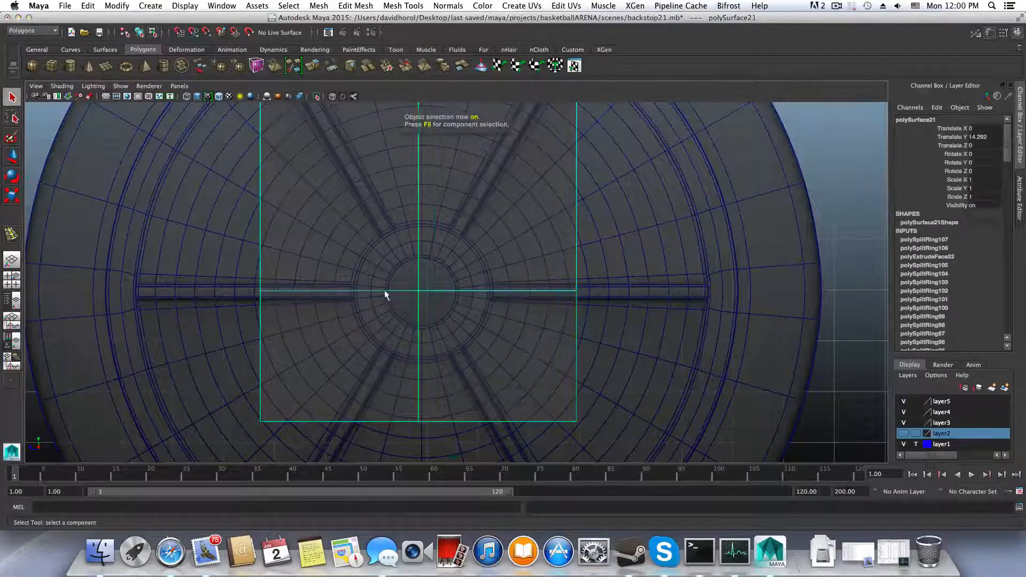
Select both wheels and move them along Z to Translate Z 2.364, centring the hub on the bracket's vertical edge loop
click(675, 311)
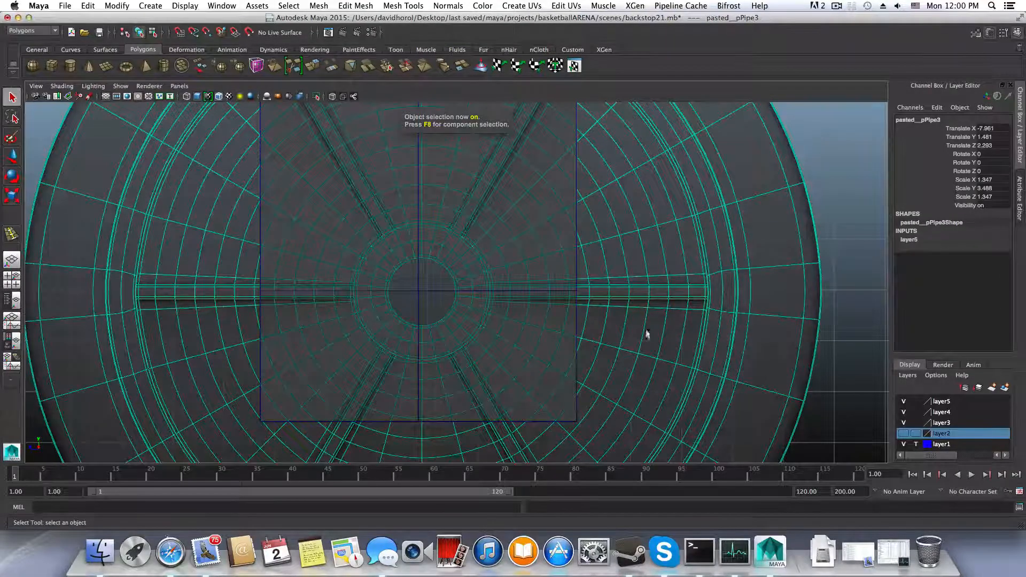
scroll(637, 341, down, 3)
key(w)
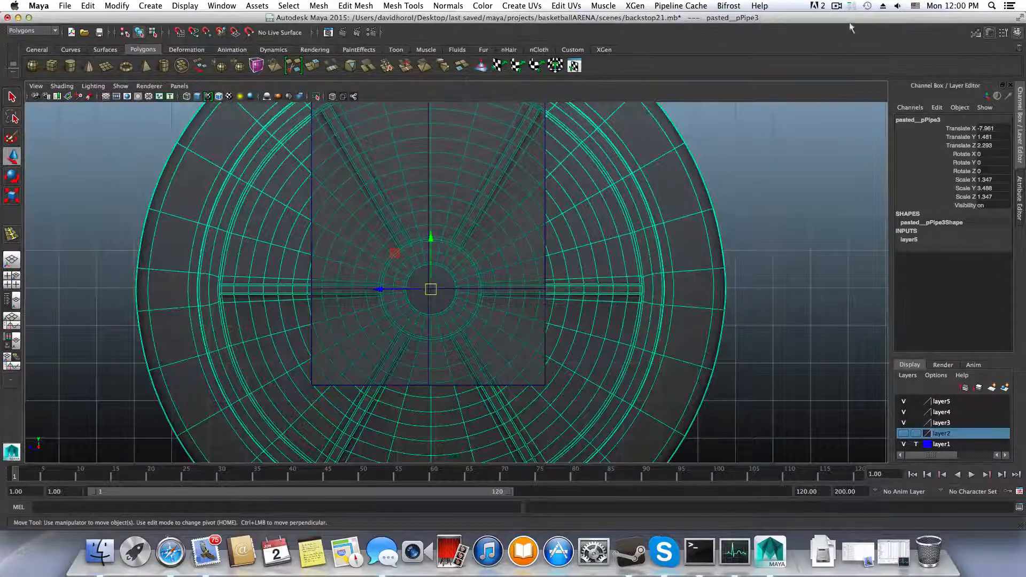
click(837, 6)
click(850, 39)
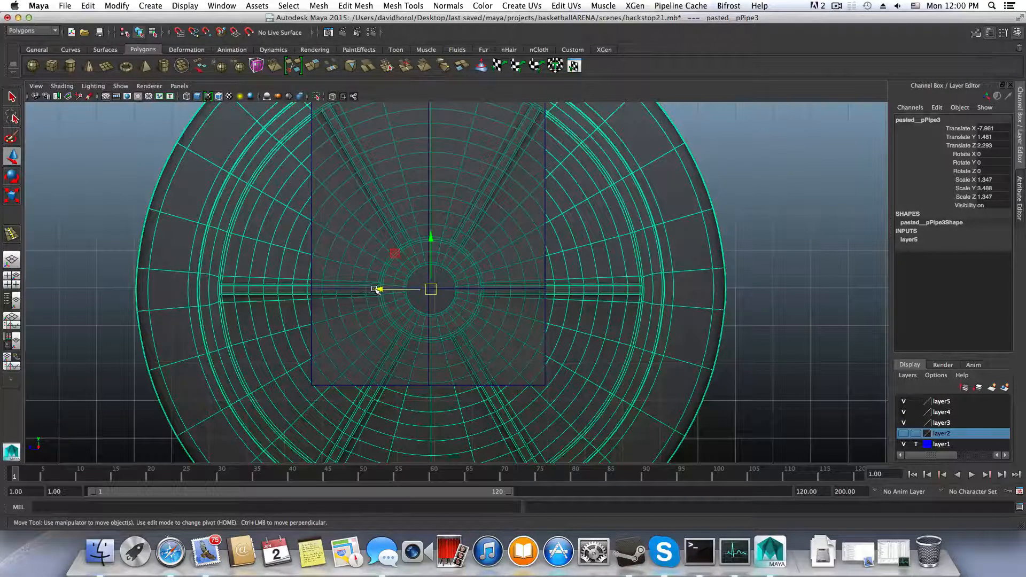
click(641, 355)
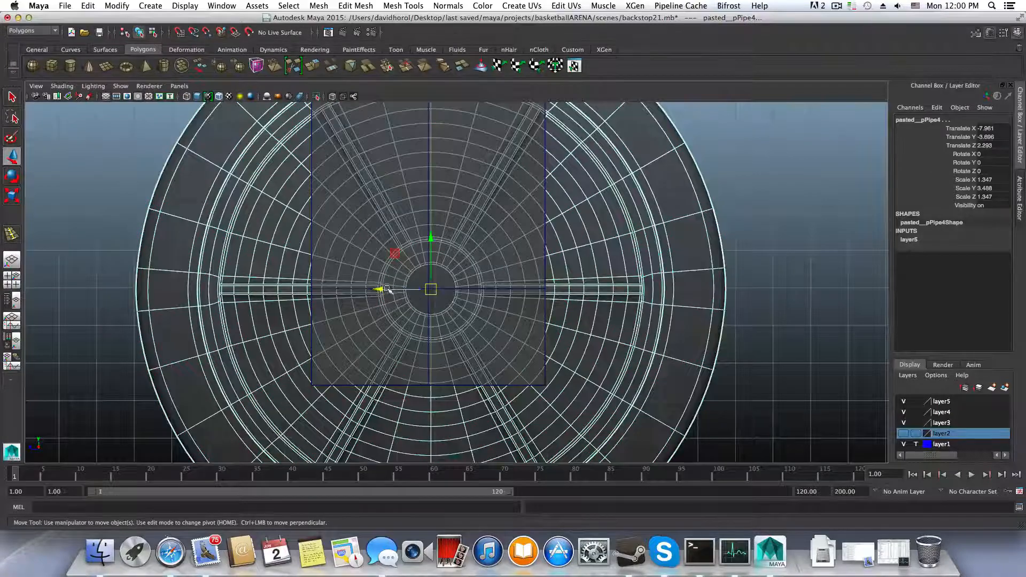
drag(385, 289, 380, 291)
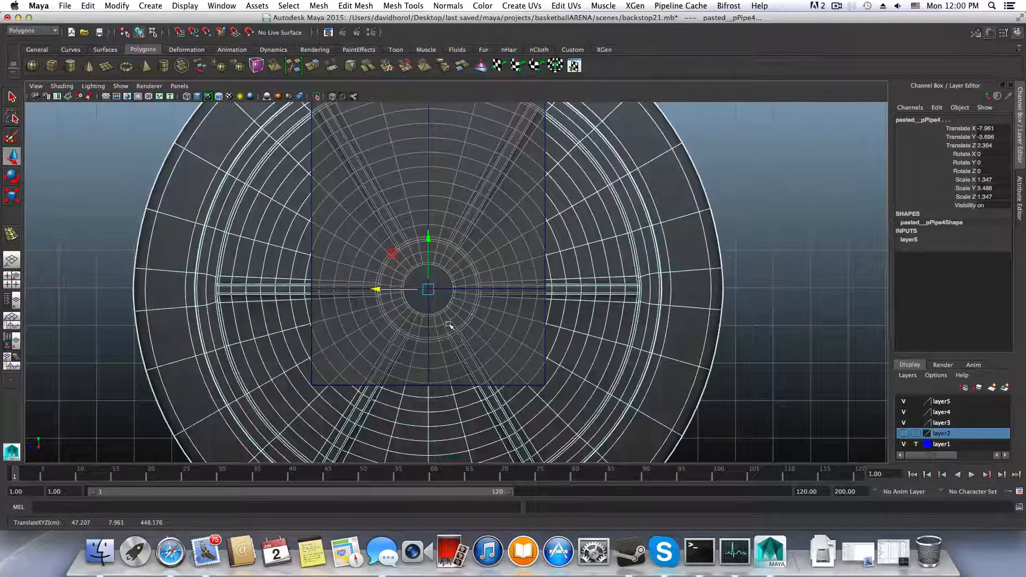
scroll(449, 326, down, 6)
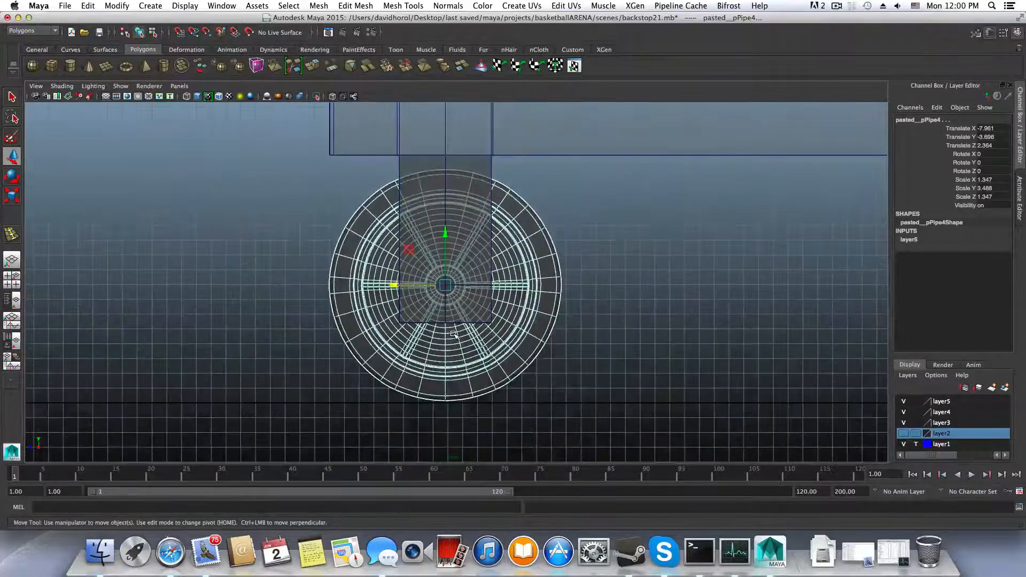
scroll(454, 334, up, 6)
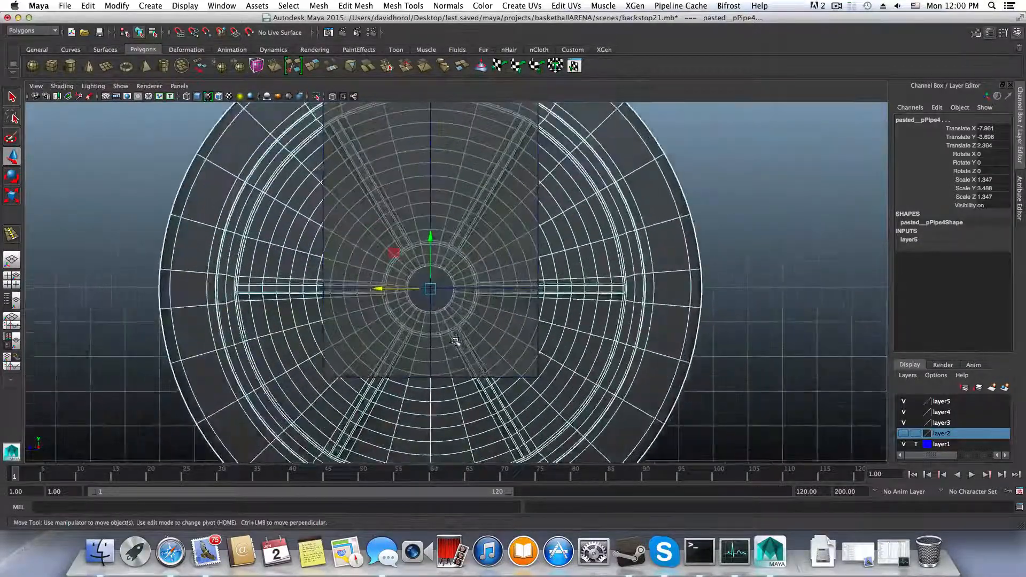
scroll(456, 342, up, 3)
scroll(457, 312, up, 2)
scroll(458, 313, down, 5)
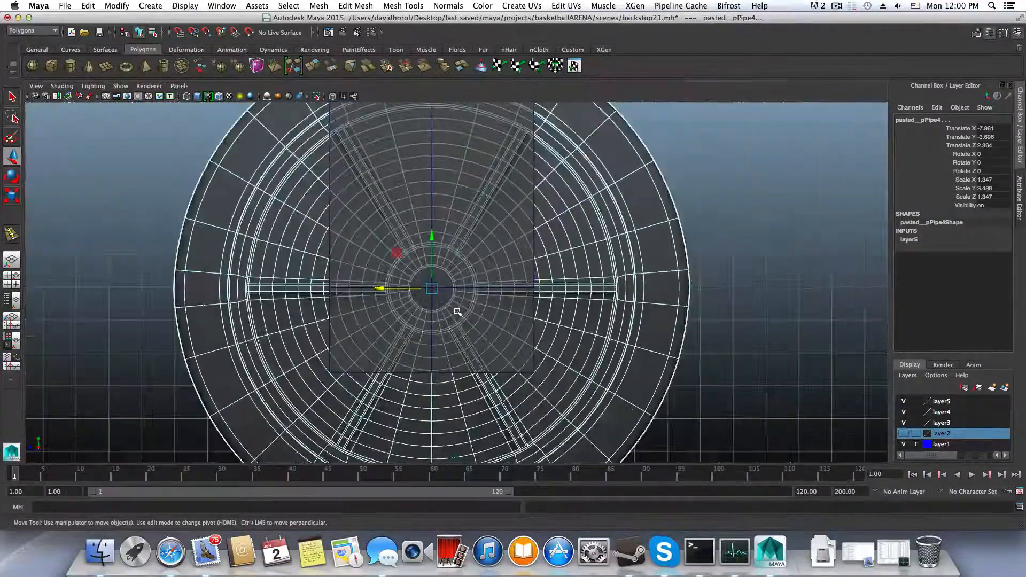
Select the bracket's lowest row of vertices and move them down to a height of about 4.8 cm
right_drag(483, 324, 419, 313)
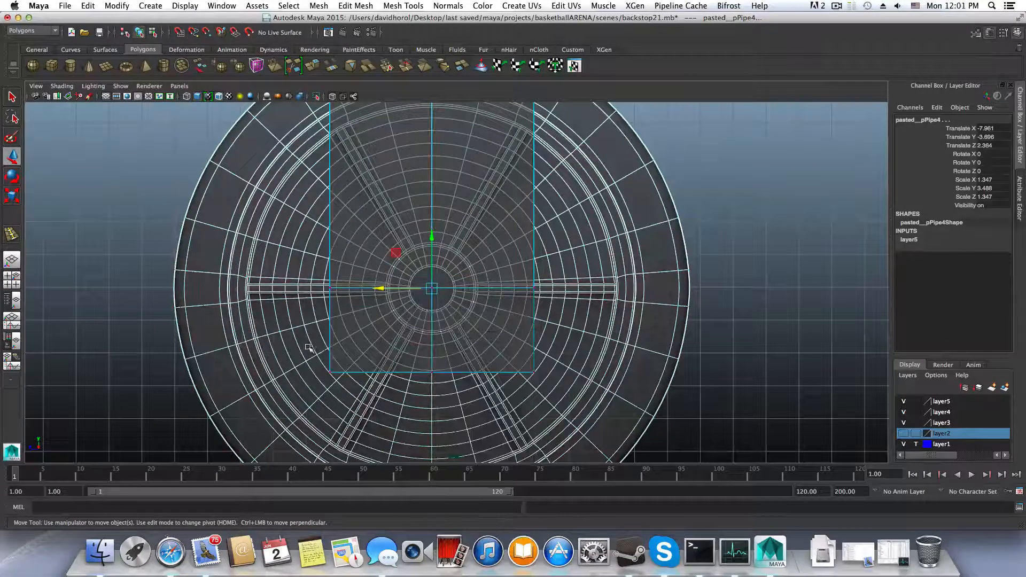
drag(308, 348, 580, 430)
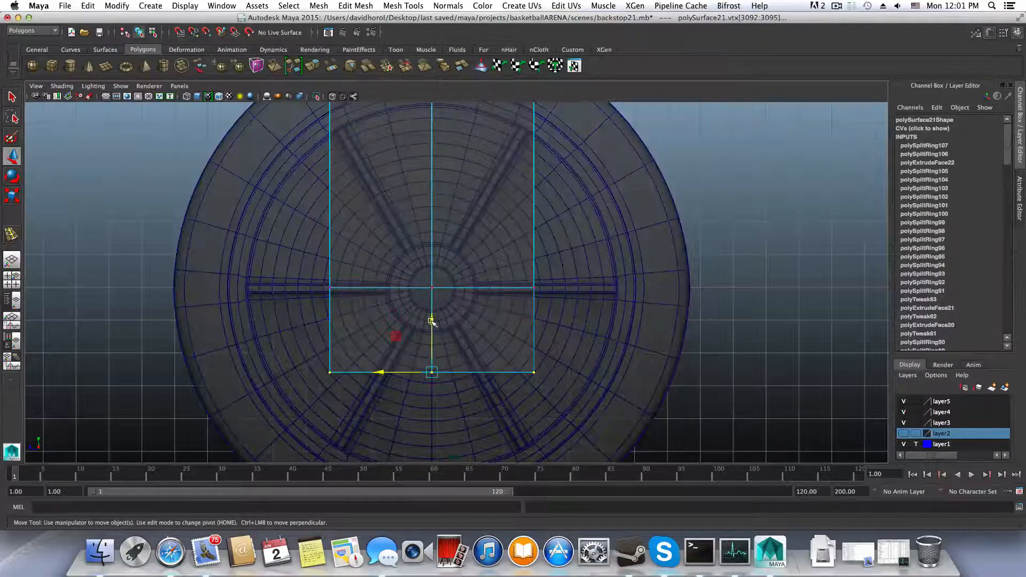
drag(431, 320, 430, 330)
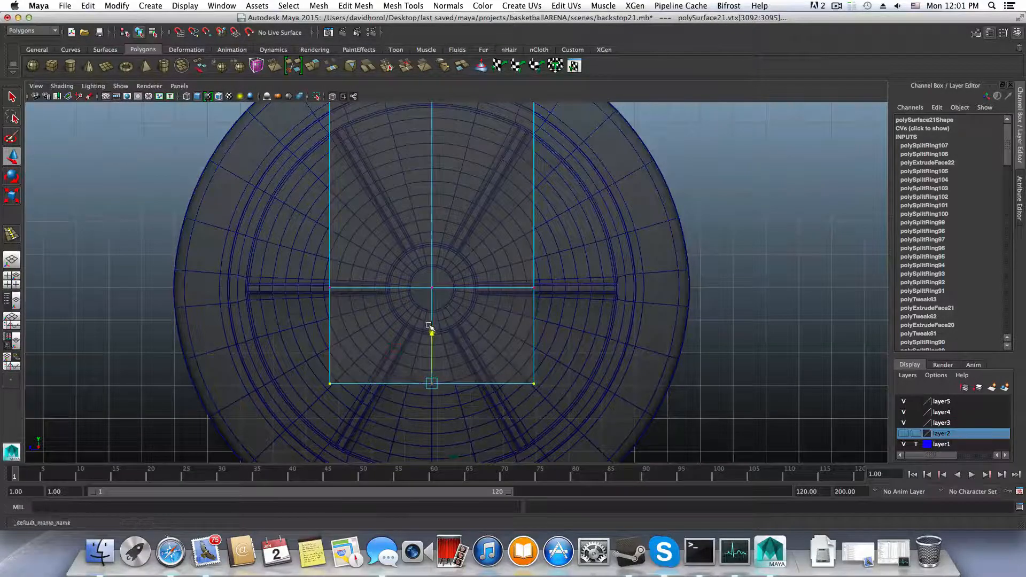
drag(429, 325, 429, 336)
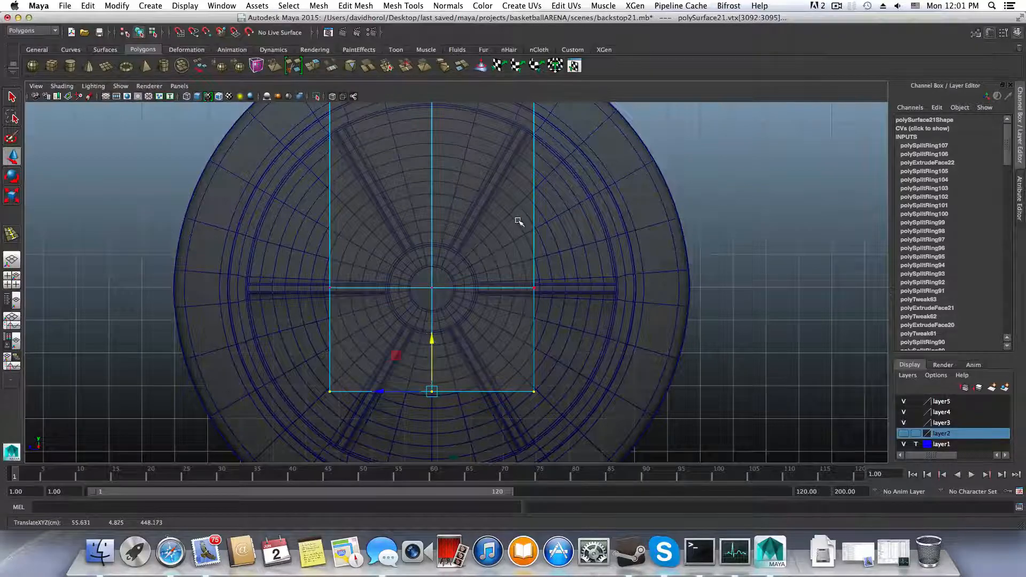
alt+middle_drag(517, 223, 522, 266)
shift+right_click(532, 241)
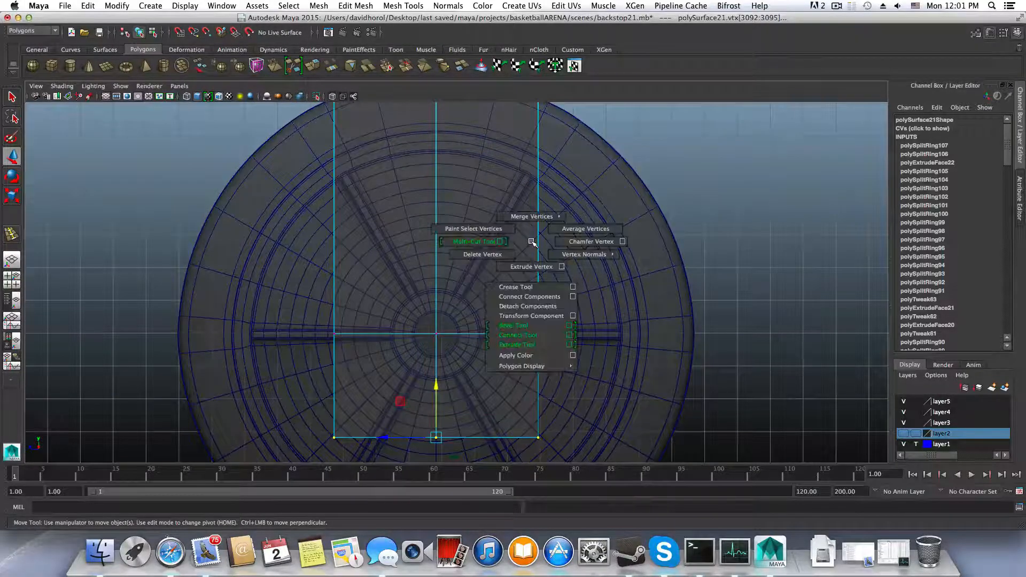
right_click(775, 234)
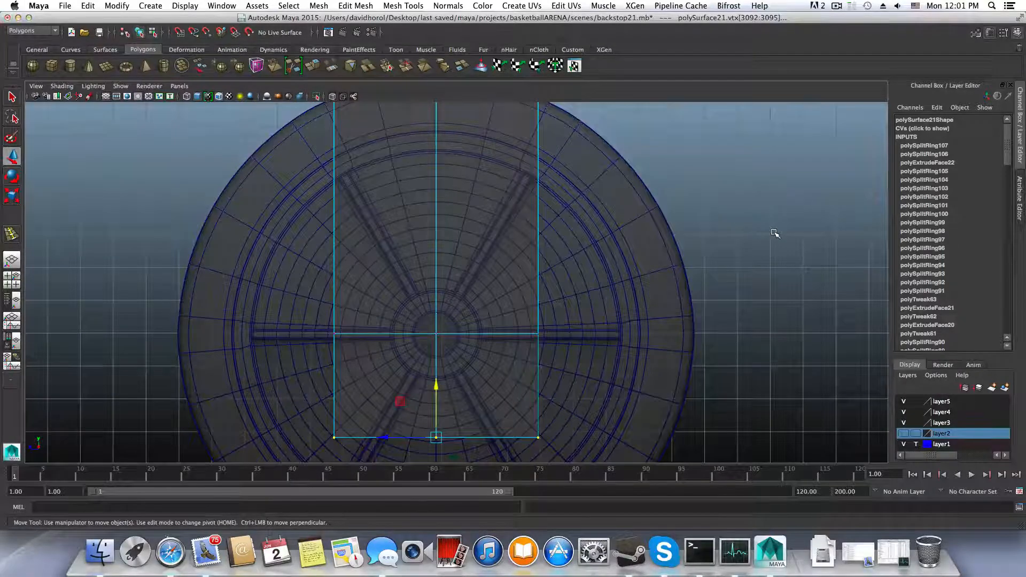
key(F8)
mouse_move(775, 234)
shift+right_down()
mouse_move(716, 246)
mouse_move(767, 231)
shift+right_up()
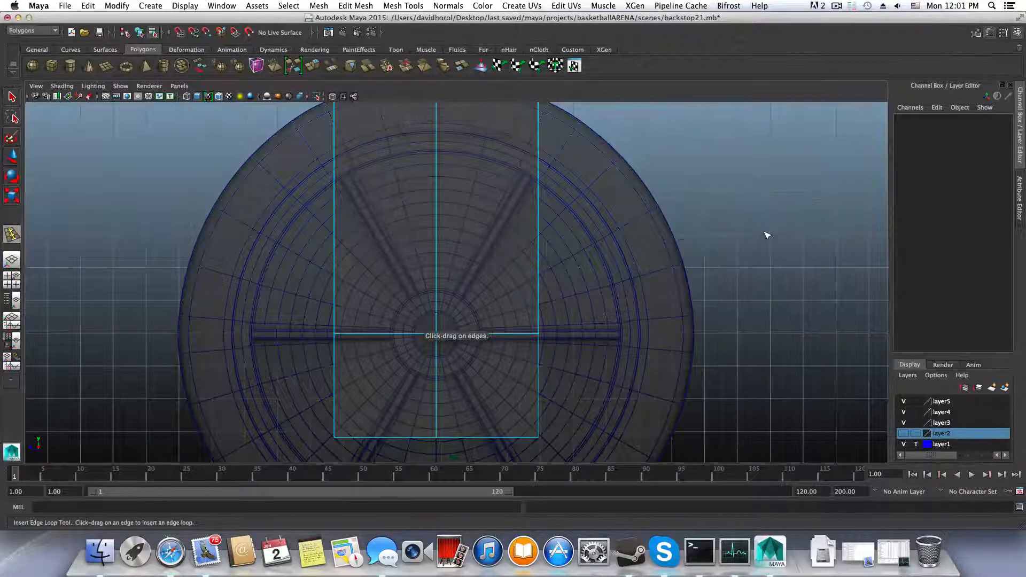
click(768, 232)
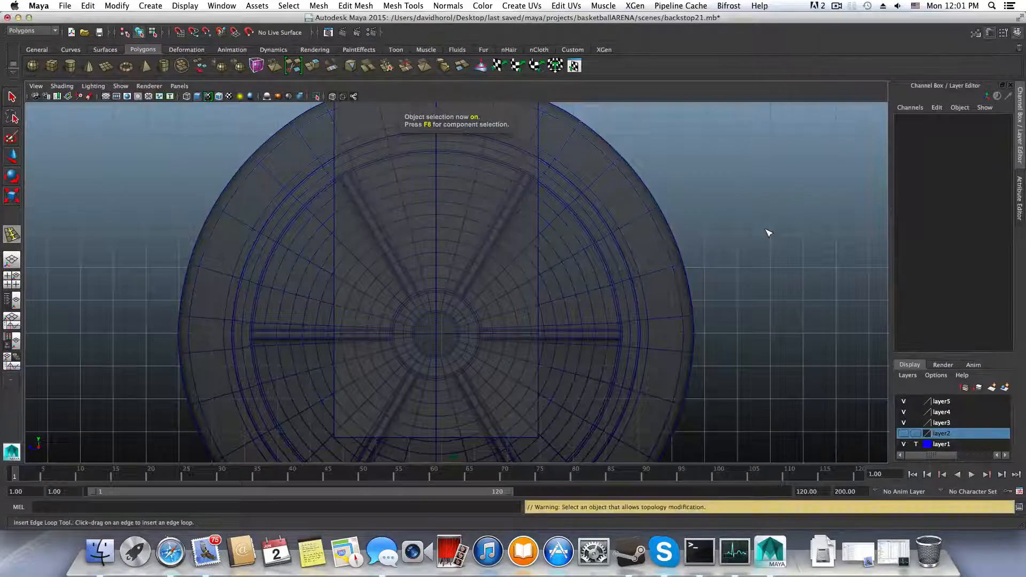
key(q)
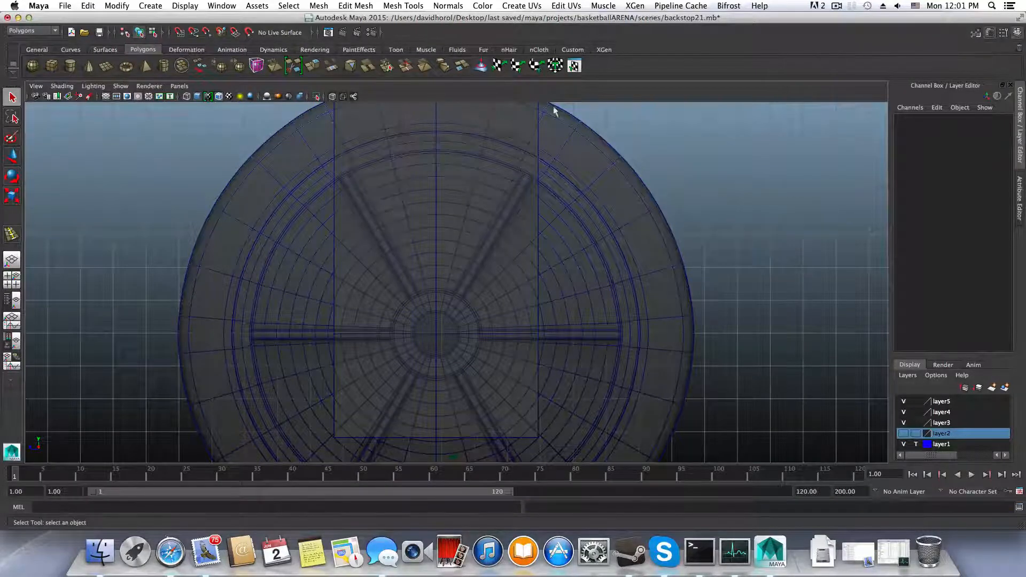
Insert a horizontal edge loop across the wheel bracket above the hub, as far from the hub centre as the bracket's lower edge
click(534, 128)
shift+right_drag(775, 210, 737, 223)
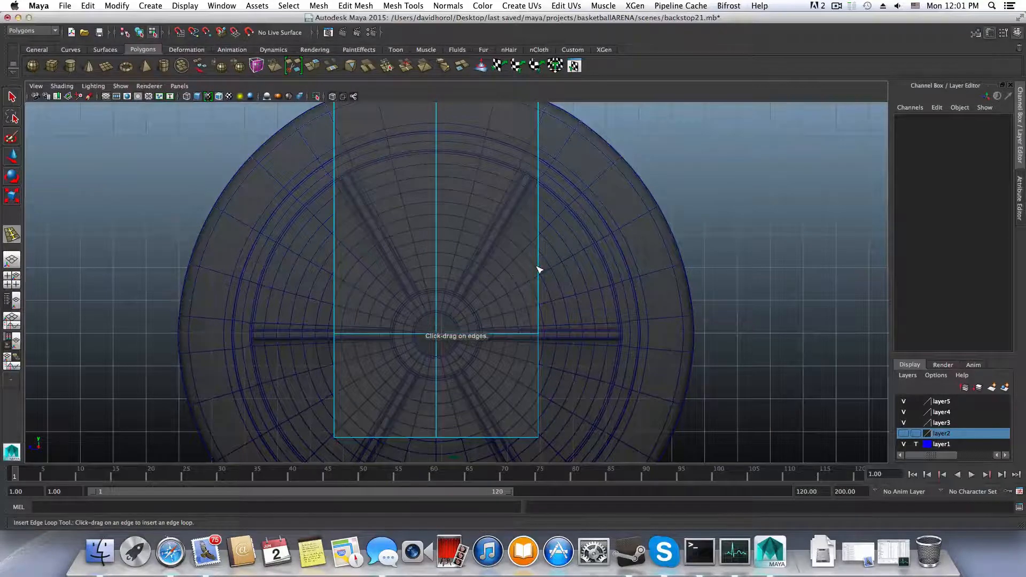
click(537, 270)
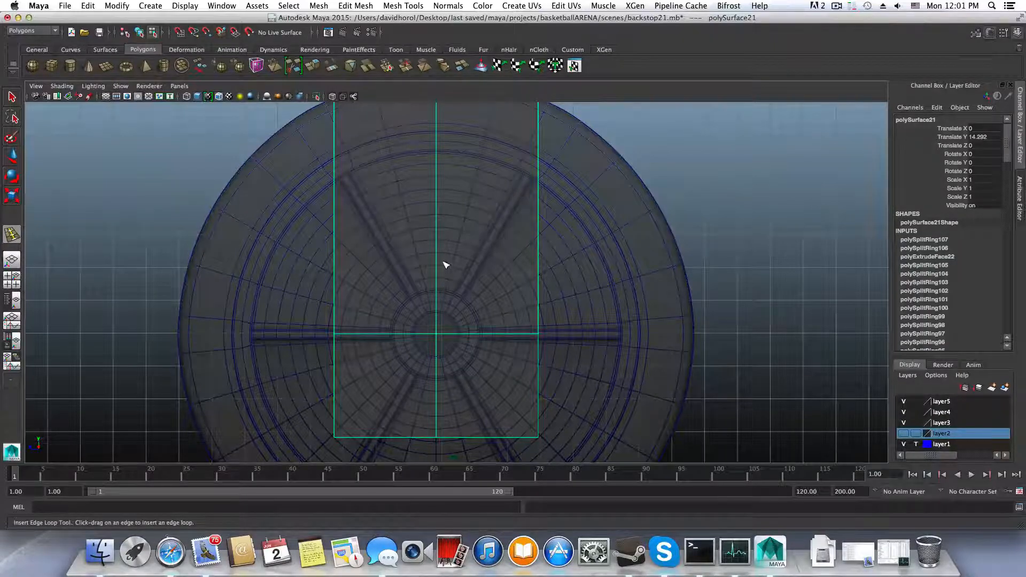
drag(437, 230, 439, 231)
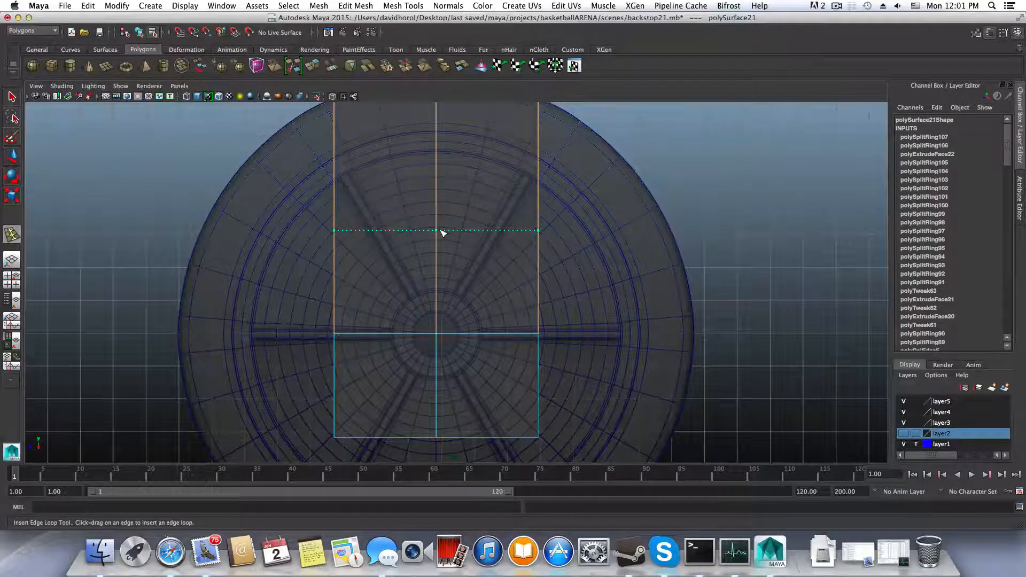
drag(487, 290, 517, 274)
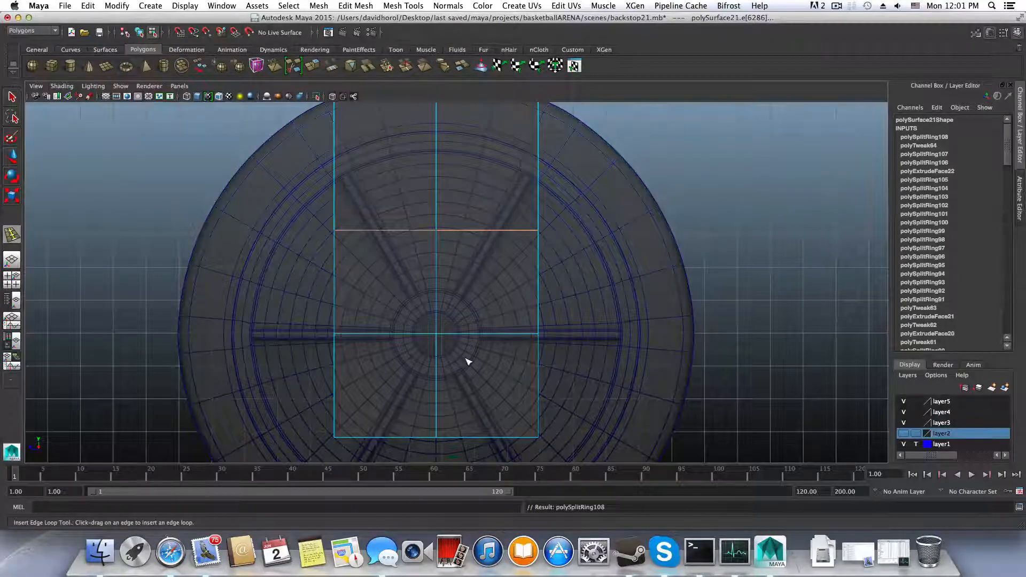
Insert supporting edge loops tight against the new horizontal loop and just inside the bracket's lower edge
key(space)
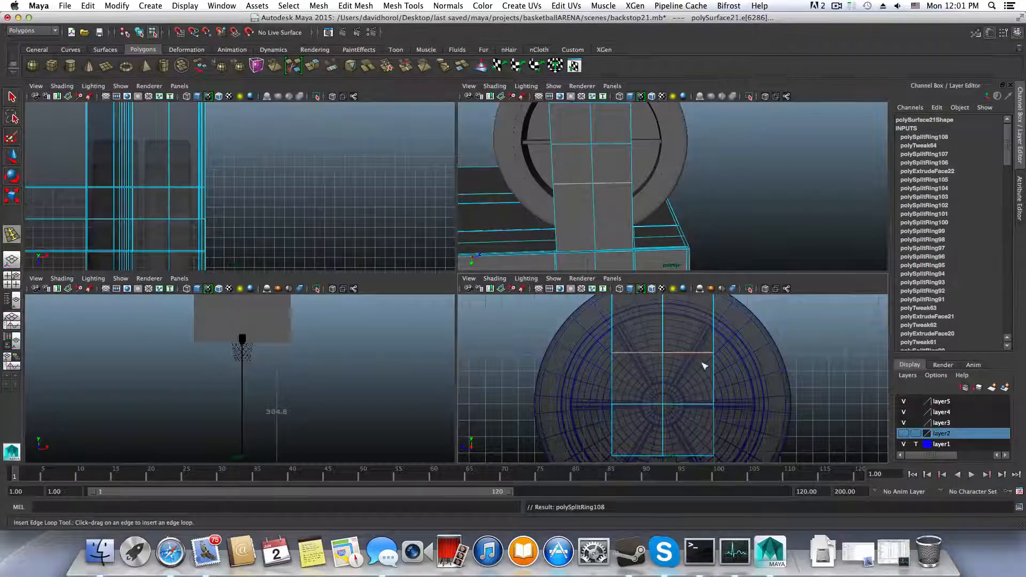
key(space)
drag(541, 225, 542, 231)
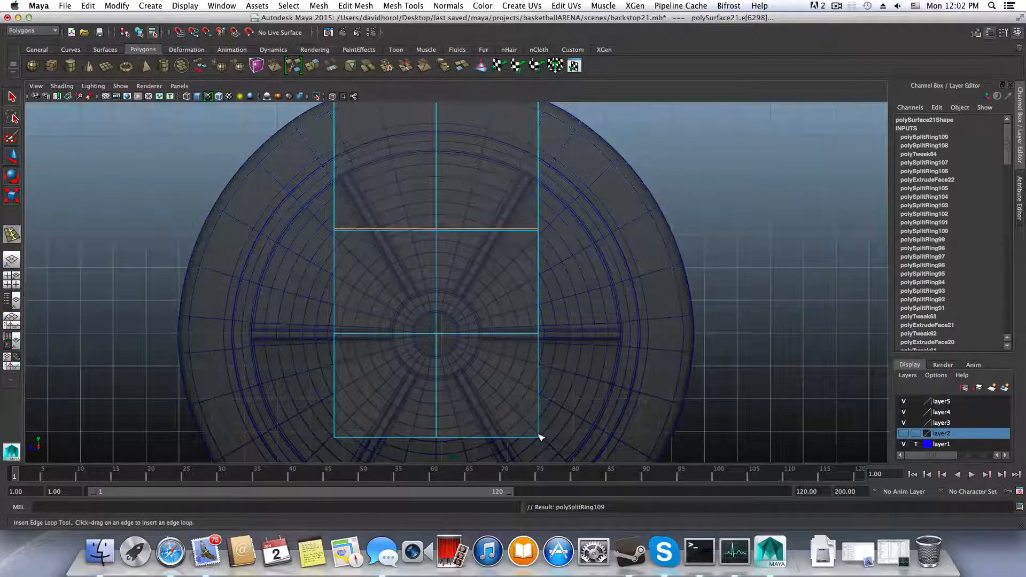
drag(541, 436, 539, 438)
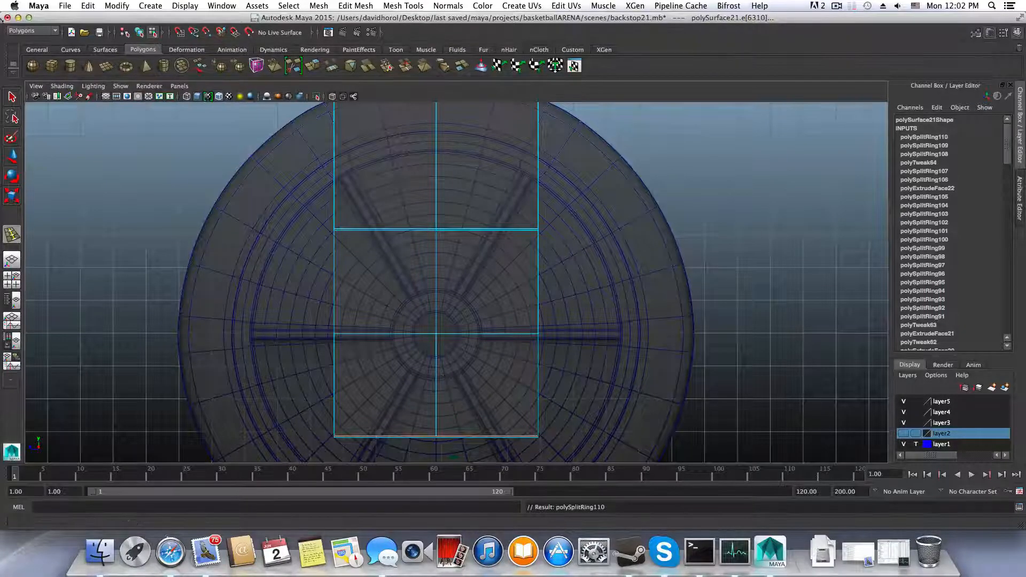
click(11, 96)
Offset the bracket's vertical centre loop to both sides, placing the duplicate loops just inside its two vertical edges
click(420, 5)
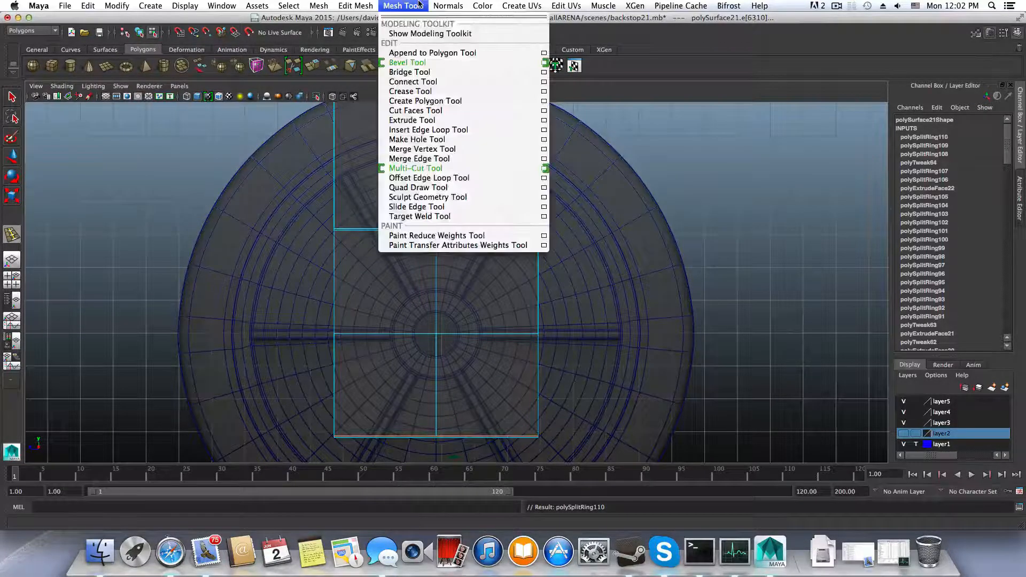
click(418, 6)
click(415, 6)
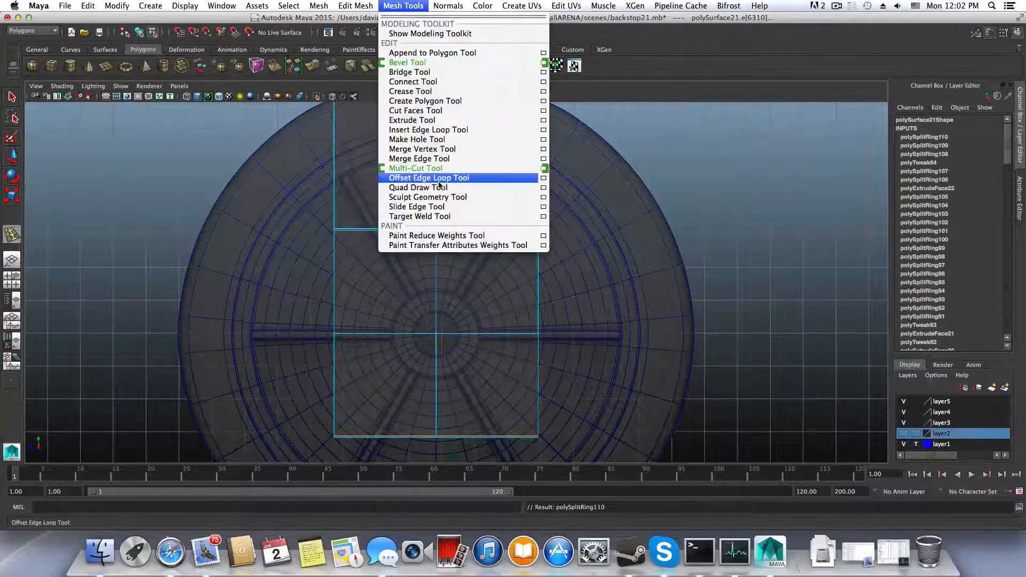
click(439, 181)
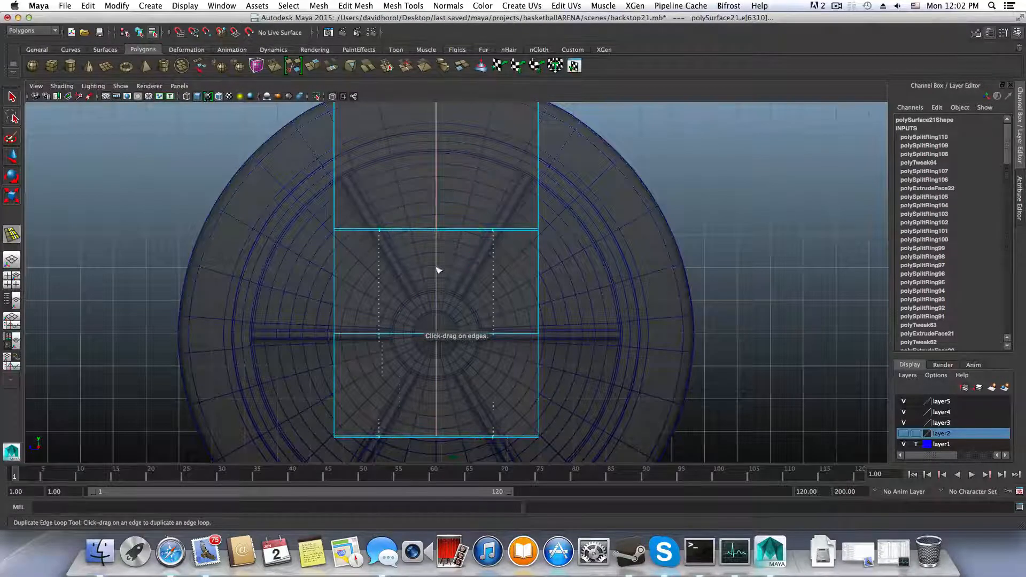
drag(431, 239, 431, 233)
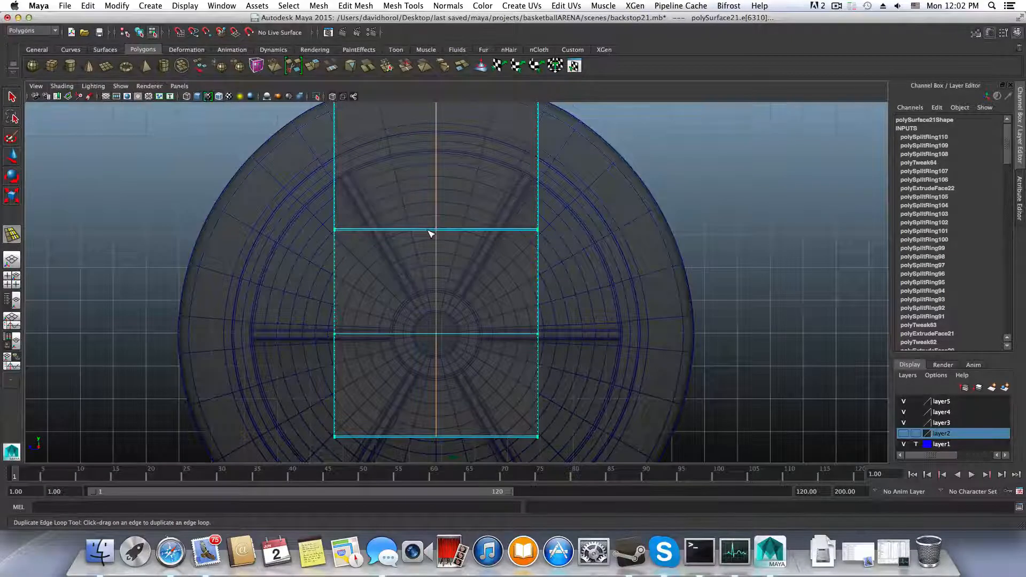
drag(431, 233, 431, 235)
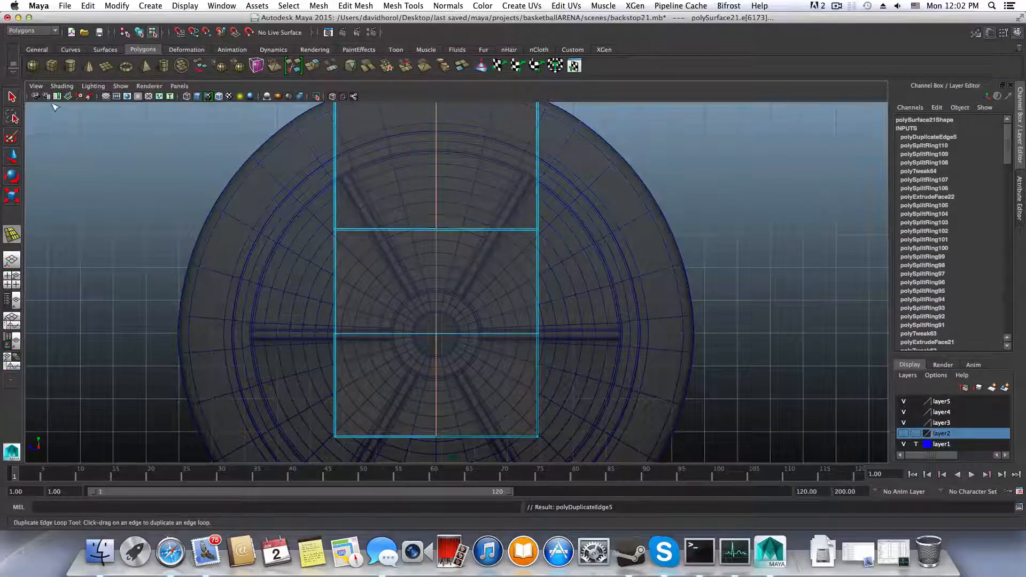
key(space)
key(space)
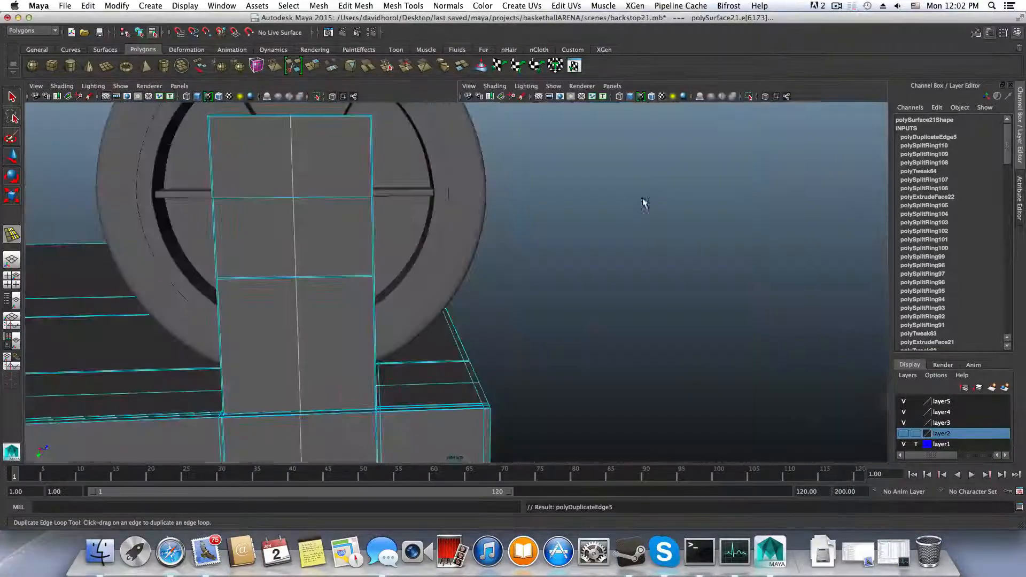
key(q)
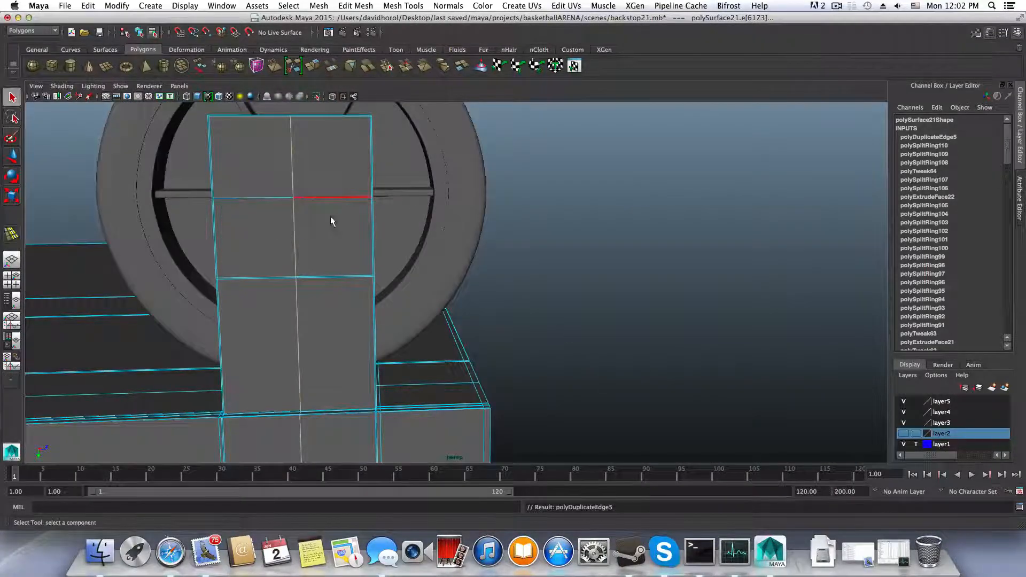
Hide layer5 to remove the wheels from view and frame the bracket's front in the perspective view
alt+drag(332, 218, 662, 346)
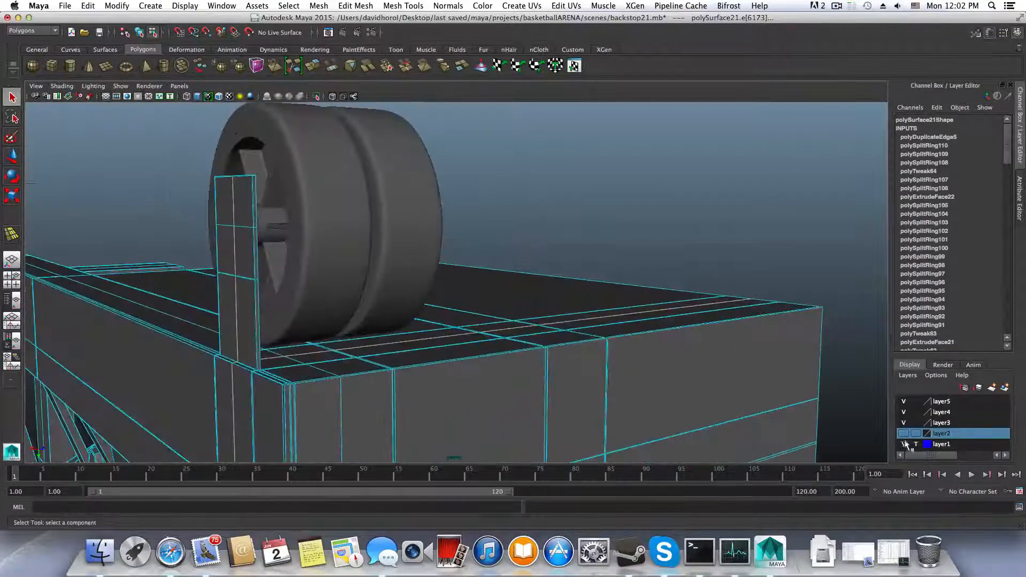
click(905, 402)
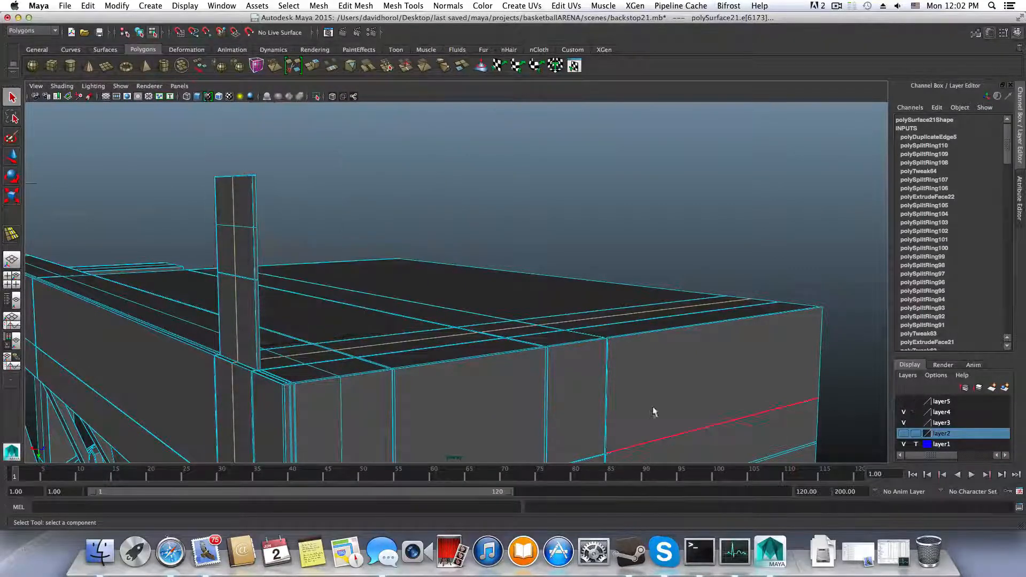
alt+drag(374, 420, 268, 358)
alt+drag(346, 346, 319, 328)
alt+right_drag(318, 328, 591, 426)
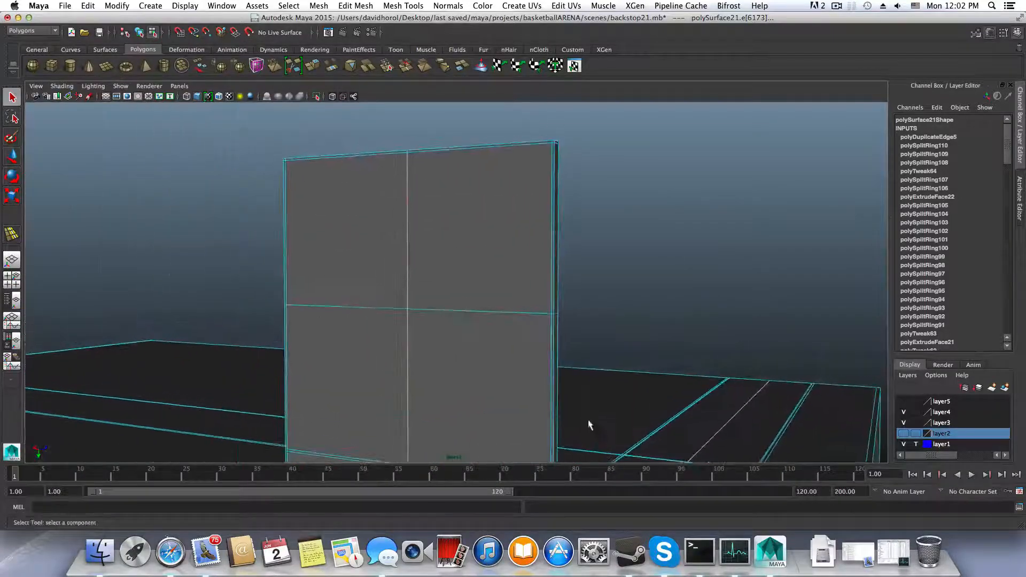
scroll(534, 367, up, 4)
alt+drag(466, 320, 367, 306)
alt+right_drag(367, 305, 442, 330)
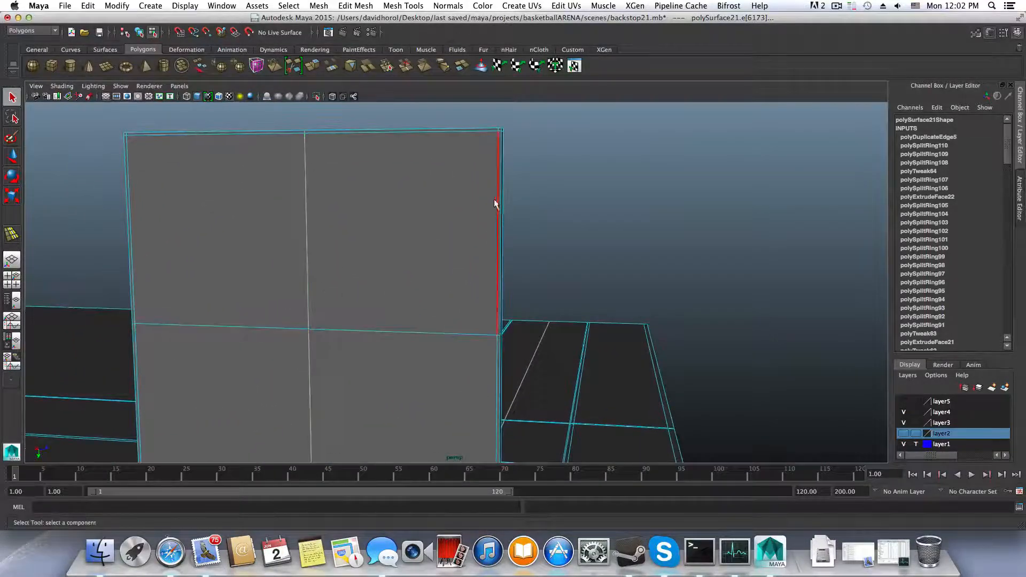
right_drag(495, 156, 497, 184)
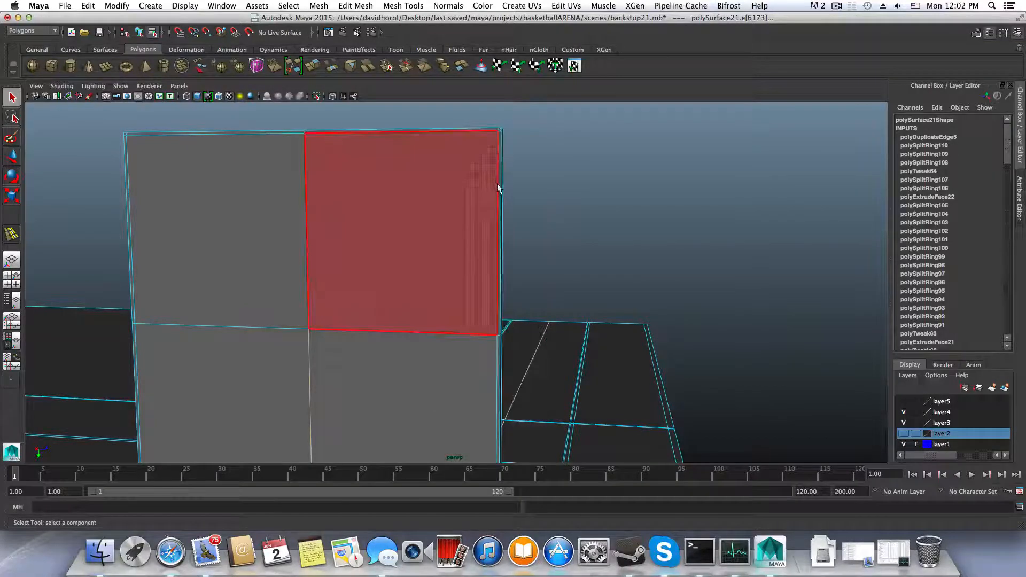
click(498, 184)
shift+click(473, 133)
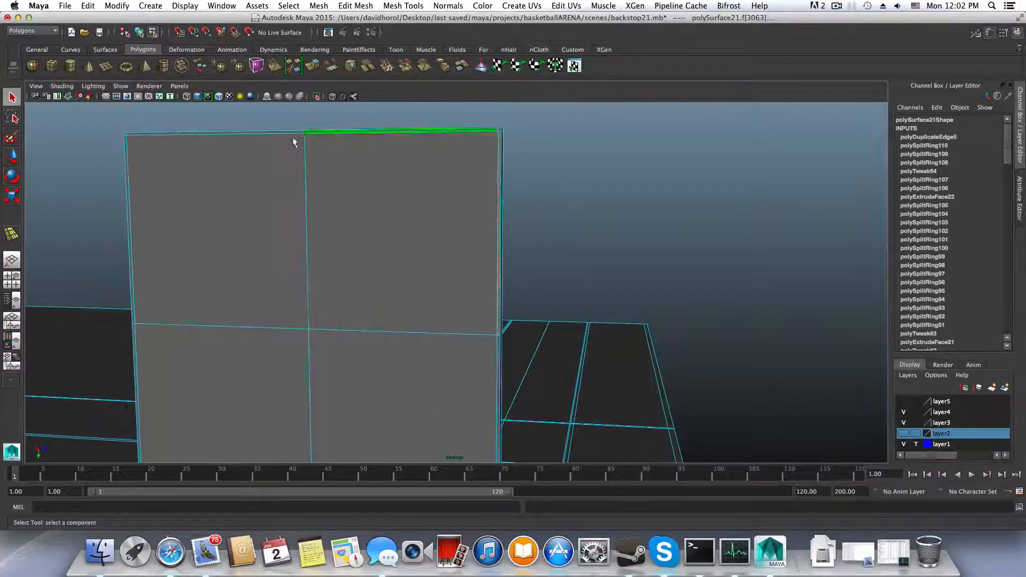
click(164, 348)
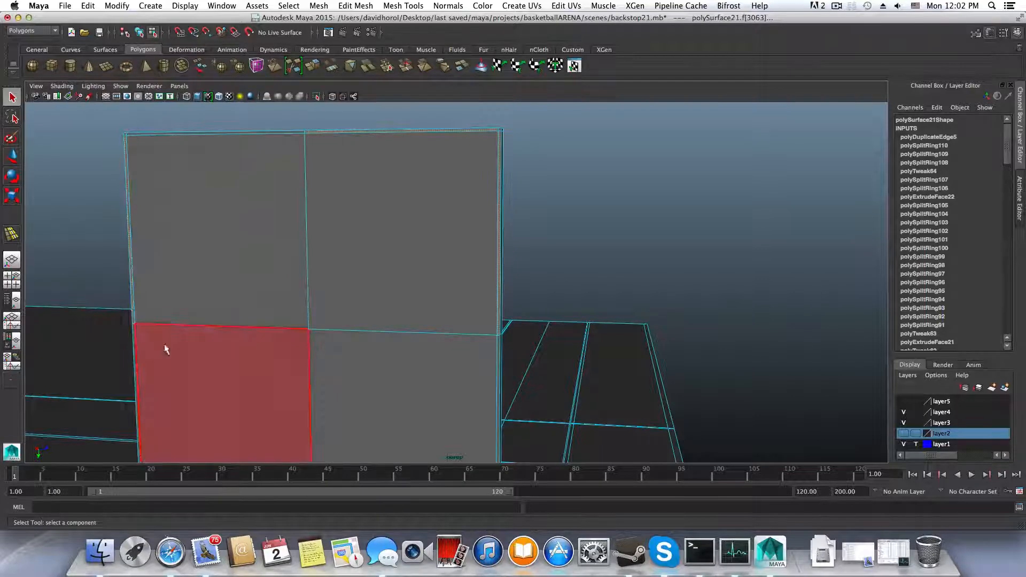
alt+middle_drag(165, 348, 238, 248)
click(314, 367)
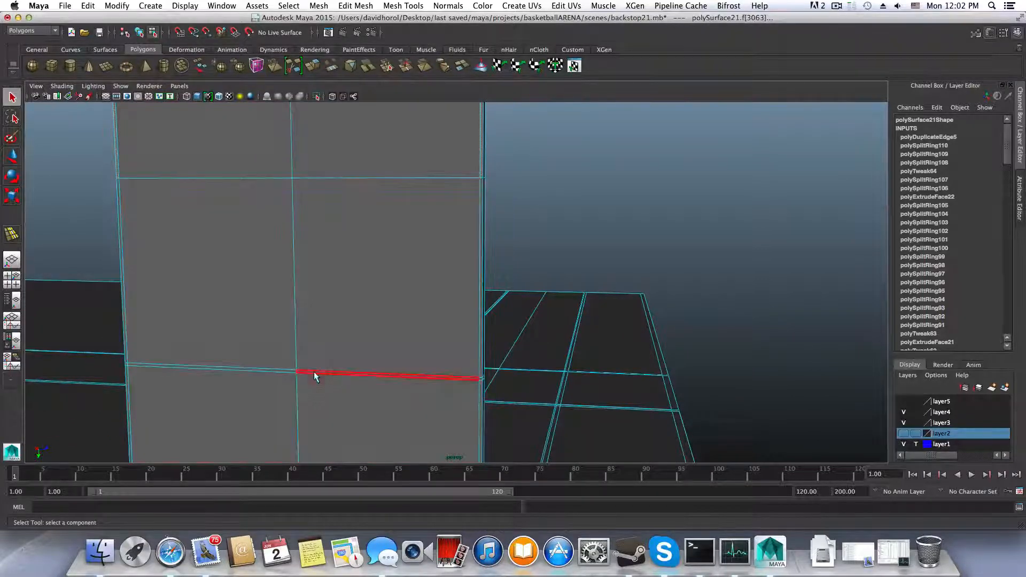
click(586, 237)
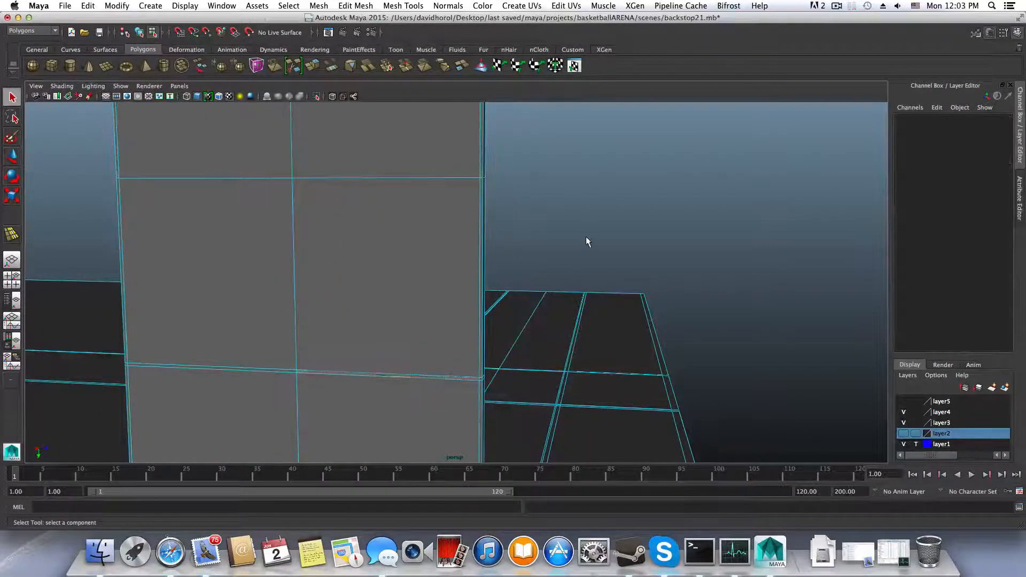
Select the vertices at the hub centre on both sides of the bracket and chamfer them into diamond-shaped faces
alt+middle_drag(301, 319, 329, 337)
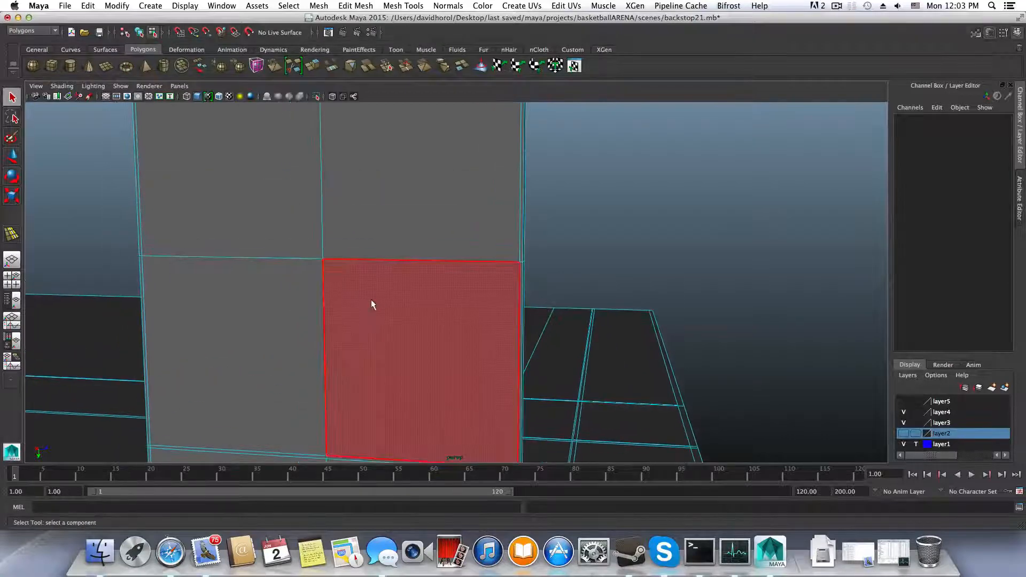
right_drag(371, 299, 321, 259)
click(321, 258)
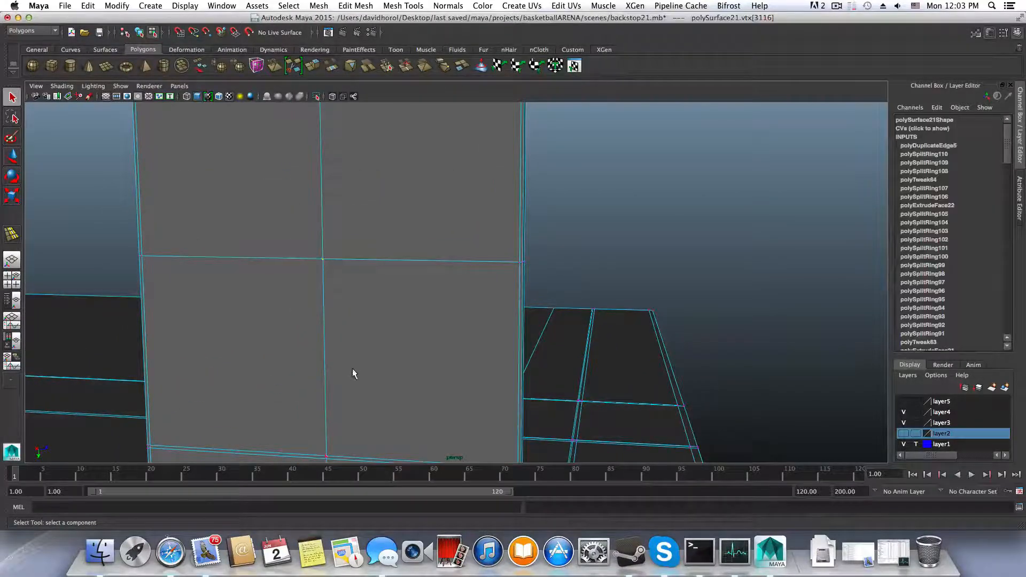
alt+right_drag(353, 371, 185, 335)
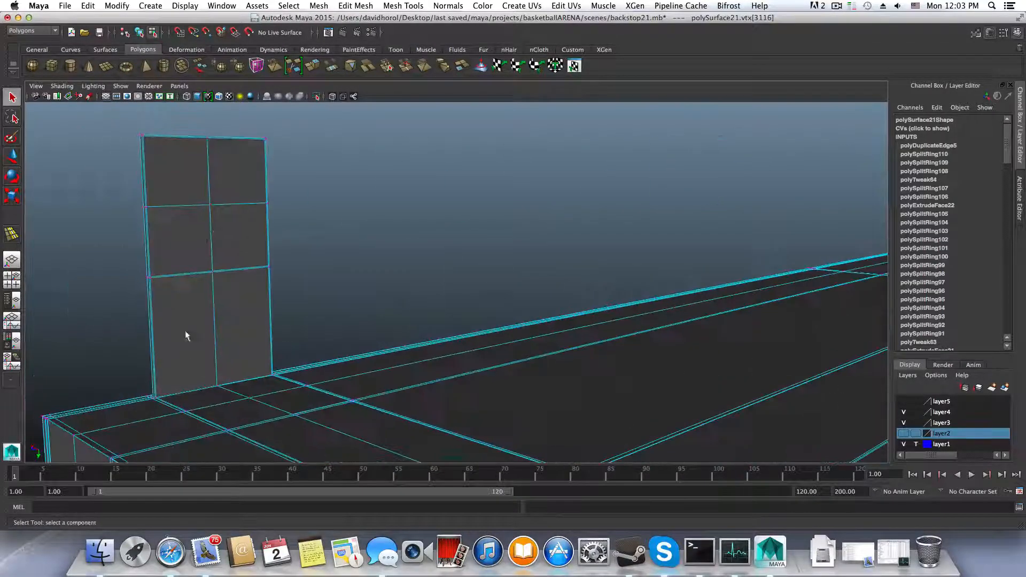
click(210, 204)
alt+drag(187, 245, 502, 265)
shift+right_drag(486, 233, 522, 238)
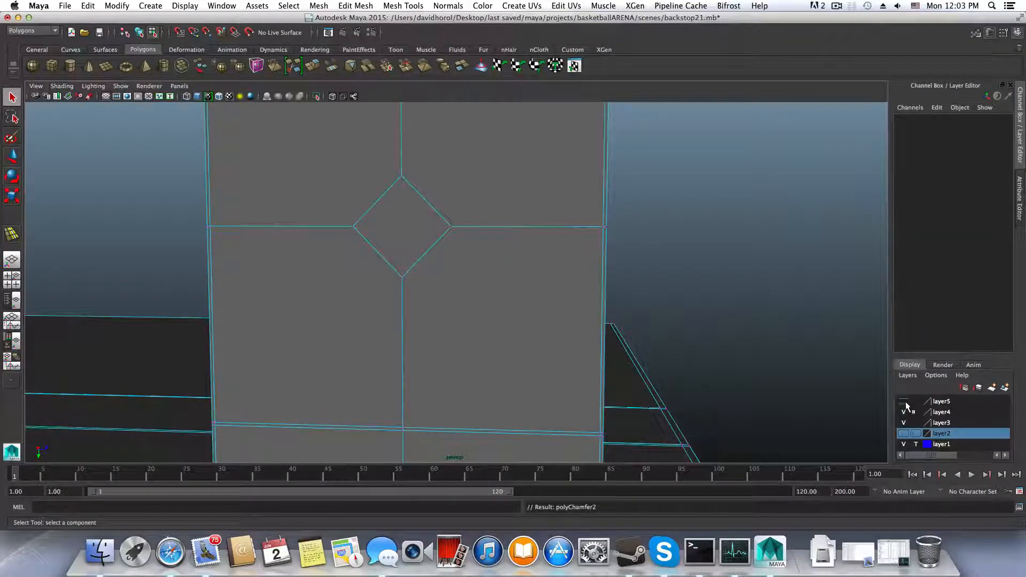
Select the four faces surrounding the diamond on the bracket's opposite side and delete them
alt+drag(455, 357, 360, 460)
right_drag(318, 312, 318, 335)
click(309, 302)
click(302, 257)
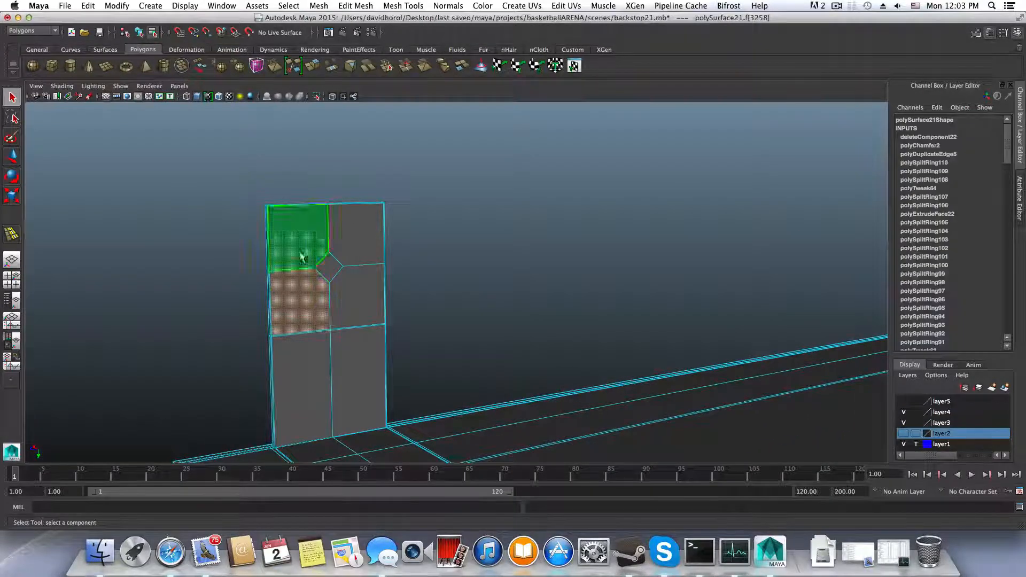
click(360, 298)
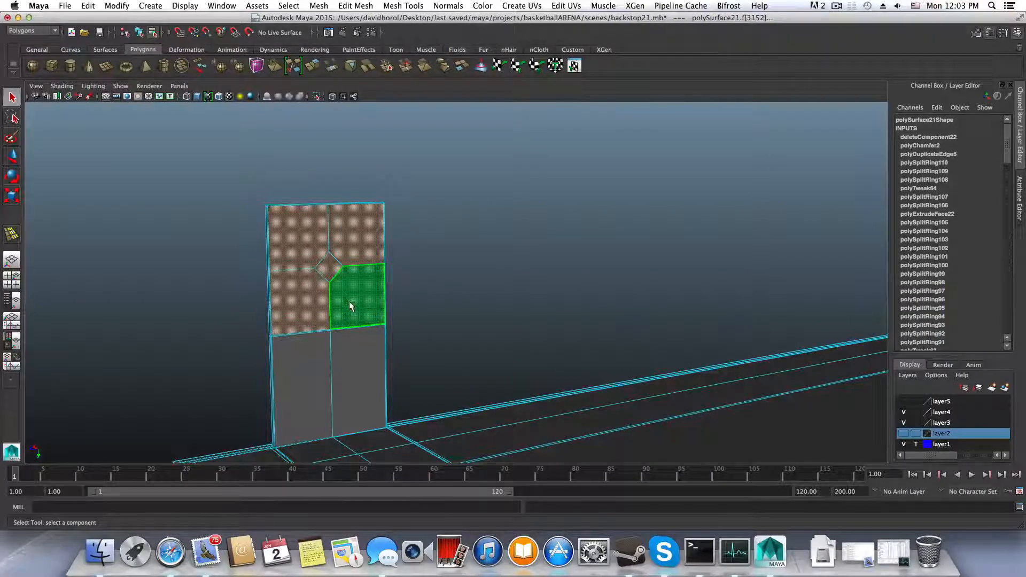
key(Delete)
alt+drag(349, 300, 352, 293)
alt+drag(385, 337, 322, 338)
alt+right_drag(323, 338, 345, 337)
alt+drag(388, 234, 432, 272)
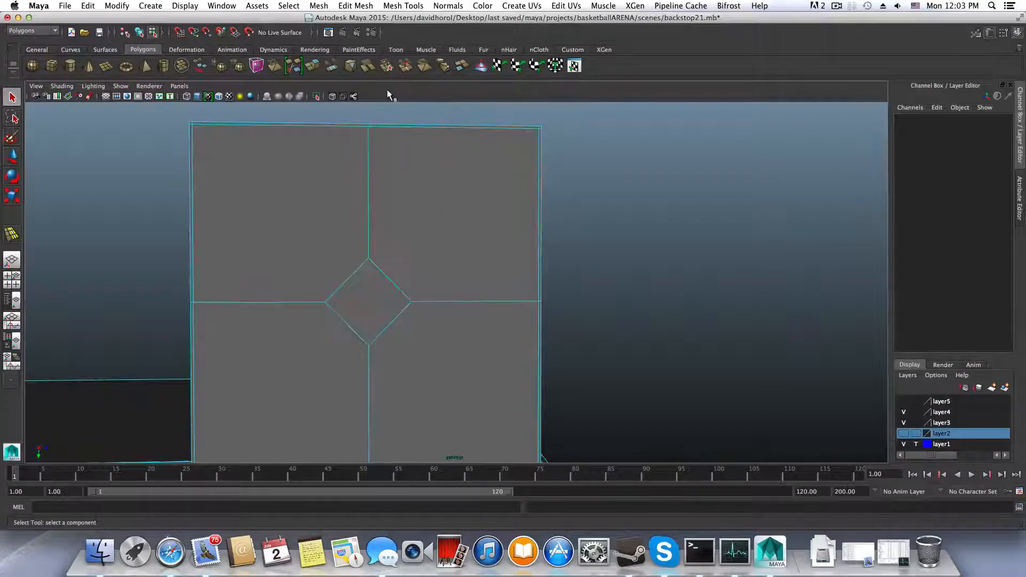
Use the Multi-Cut Tool to cut diagonal edges from the bracket face's two upper inner corners to the midpoints of the diamond's upper sides
alt+middle_drag(435, 213, 405, 270)
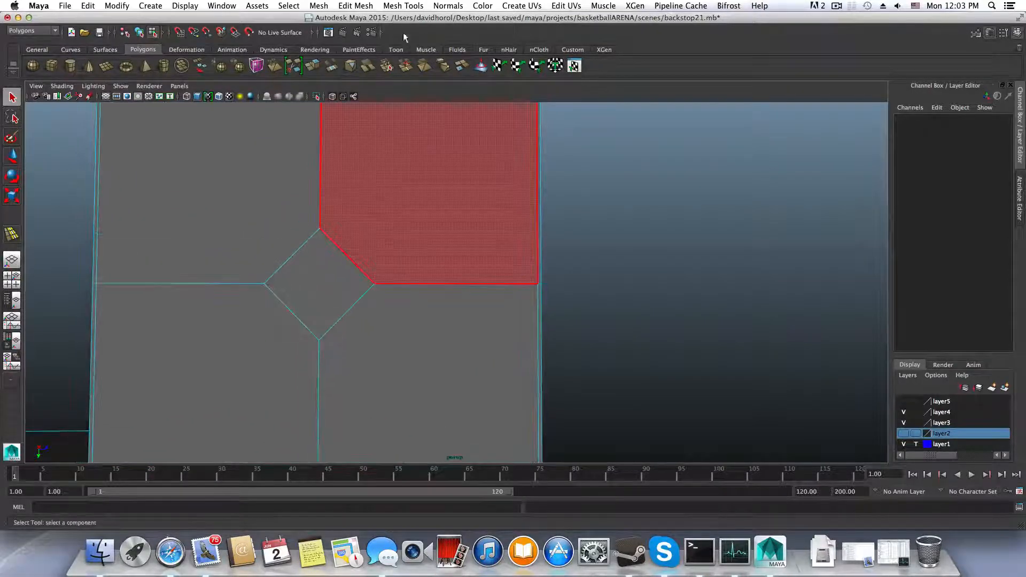
click(403, 5)
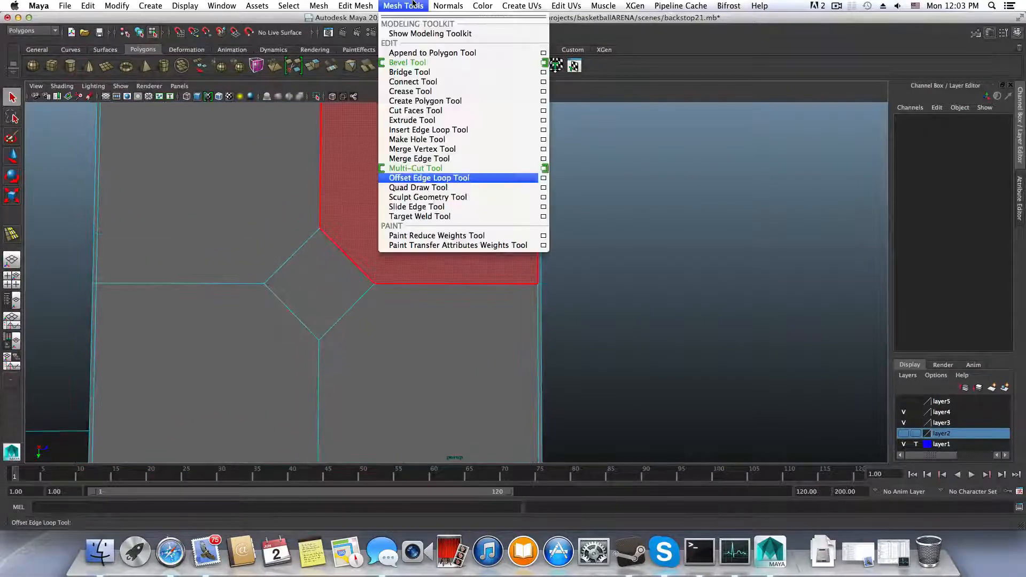
click(442, 159)
alt+middle_drag(458, 155, 494, 206)
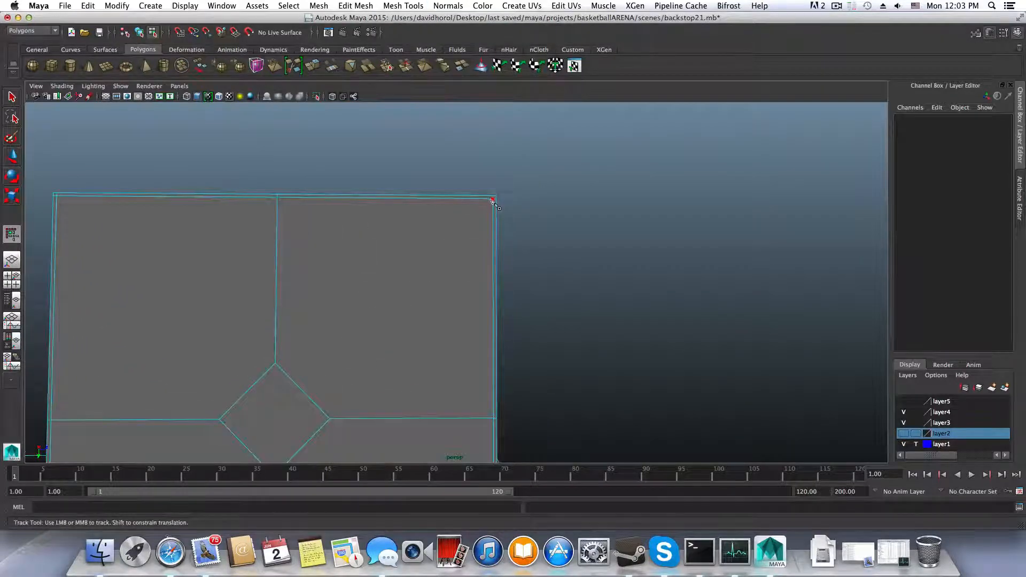
click(493, 200)
key(Escape)
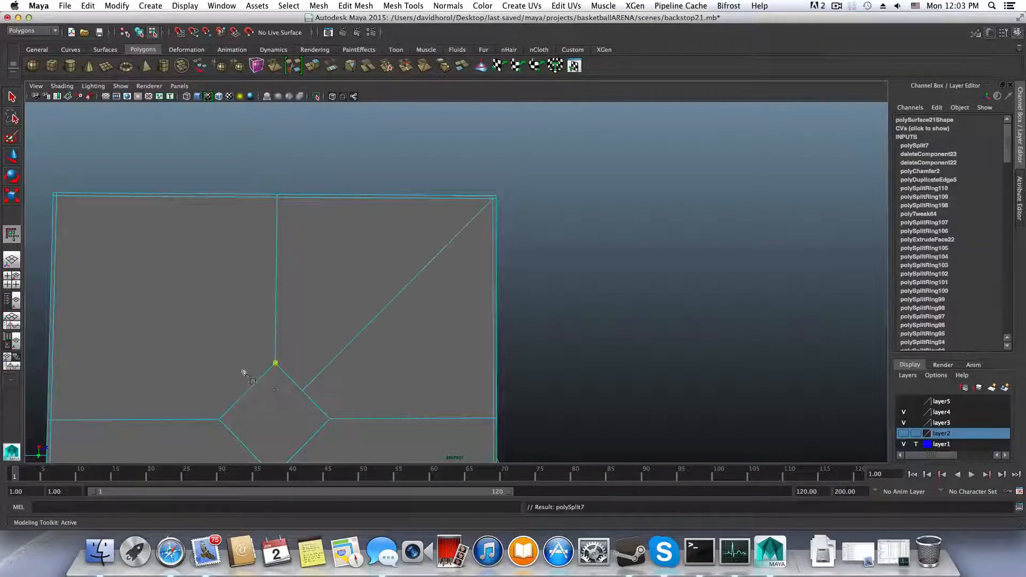
alt+middle_drag(245, 371, 280, 371)
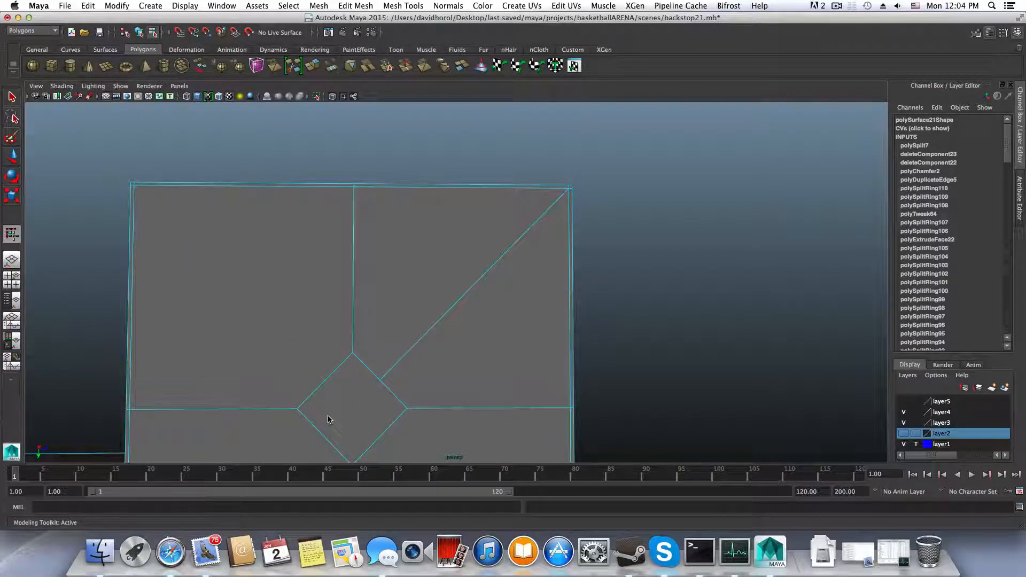
key(Return)
Cut diagonal edges from the bracket face's two lower inner corners to the midpoints of the diamond's lower sides
alt+middle_drag(329, 424, 355, 353)
alt+middle_drag(279, 420, 296, 349)
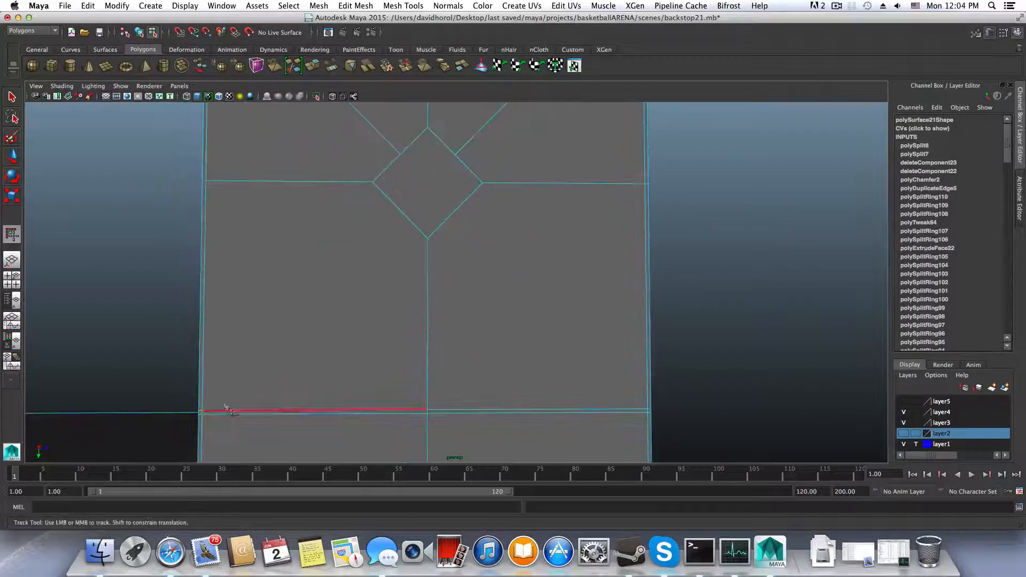
click(202, 411)
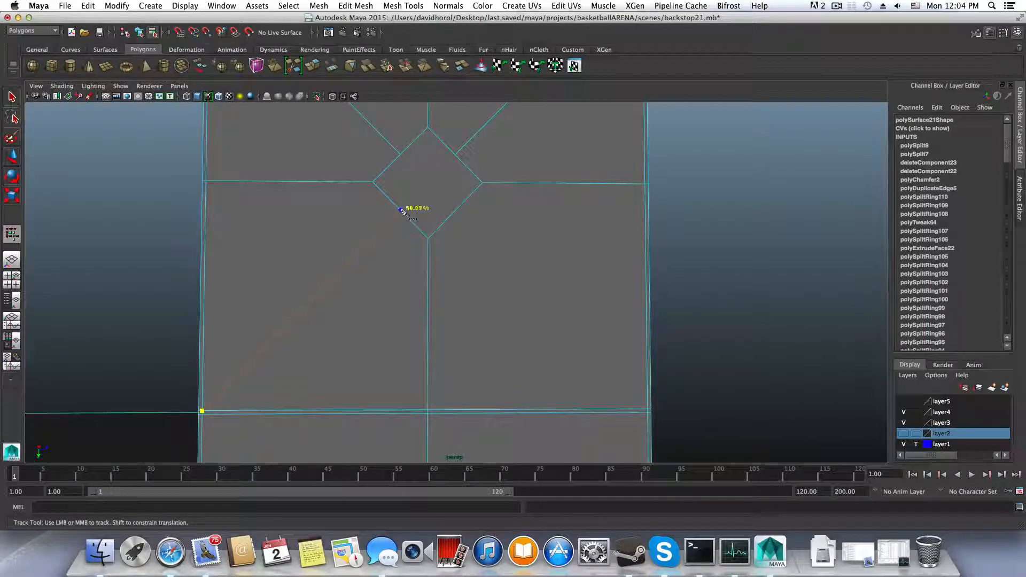
click(400, 210)
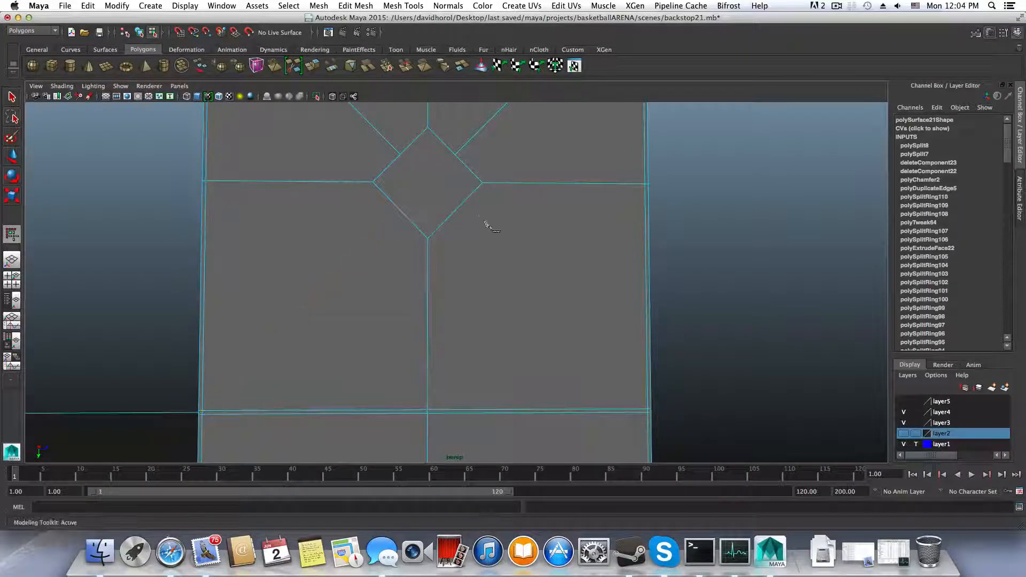
right_click(664, 398)
click(647, 409)
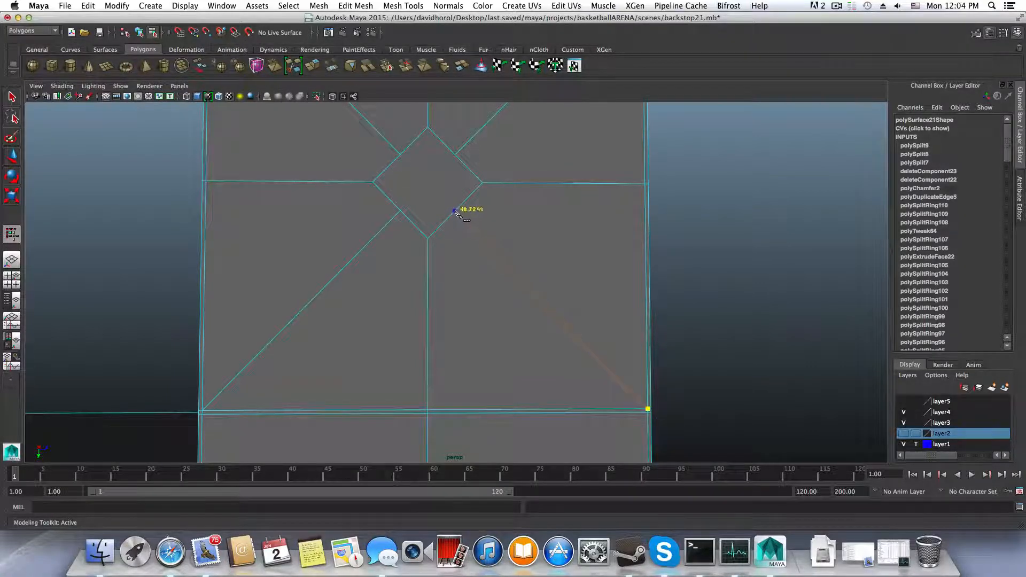
right_click(529, 285)
Switch to vertex selection and select the new vertex midway along the diamond's upper-left side
scroll(556, 300, down, 3)
alt+middle_drag(568, 306, 532, 354)
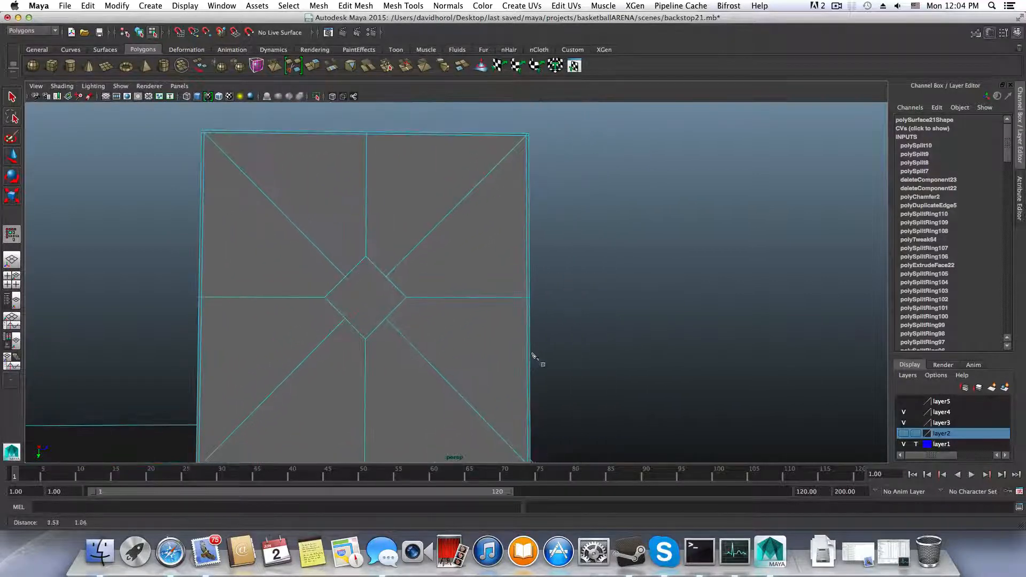
click(12, 98)
right_drag(392, 265, 336, 271)
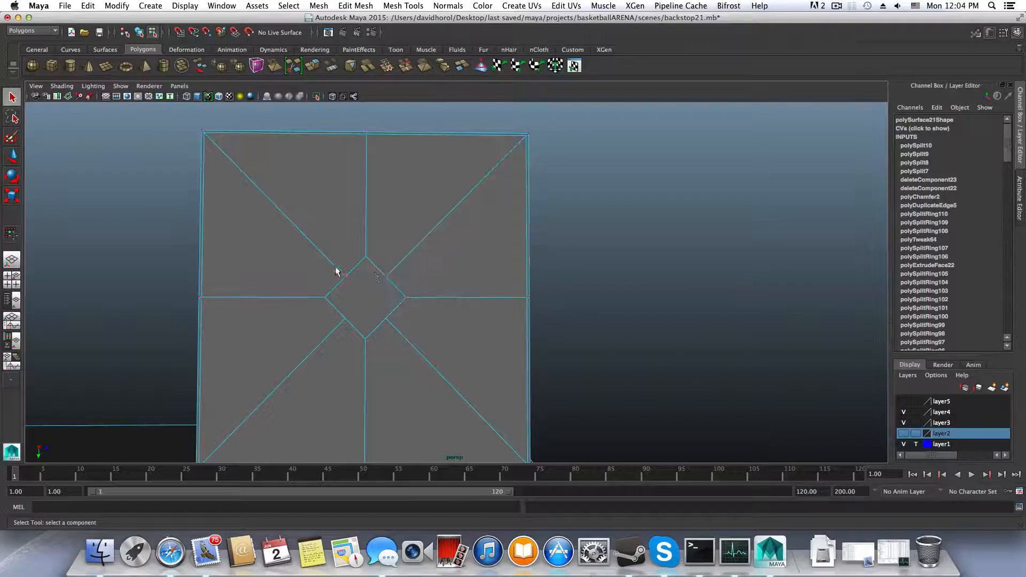
click(345, 276)
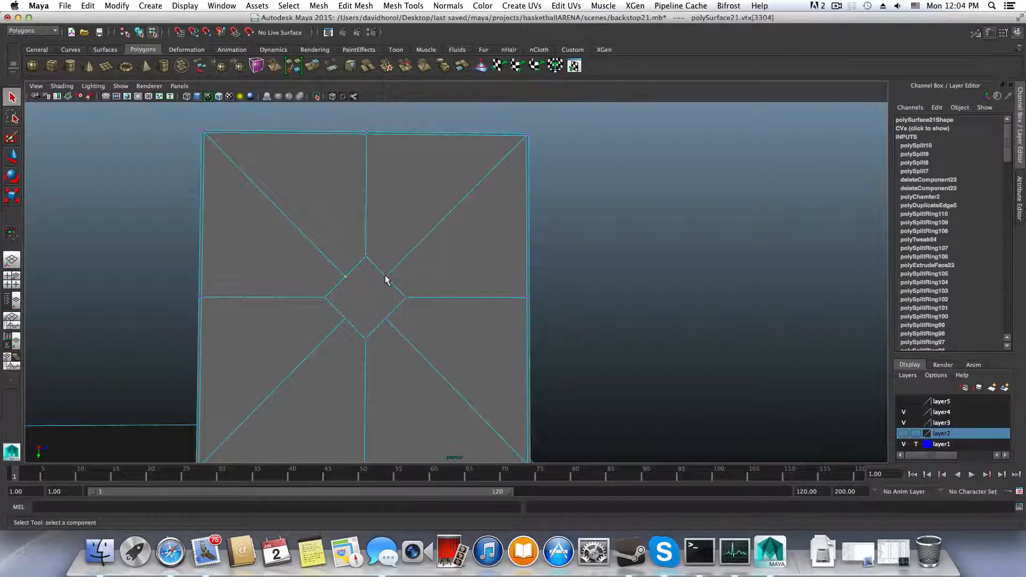
Show layer5 and uniformly scale the central diamond's four mid-edge vertices outward in the side view so the outline becomes an octagon
shift+click(386, 277)
shift+click(386, 320)
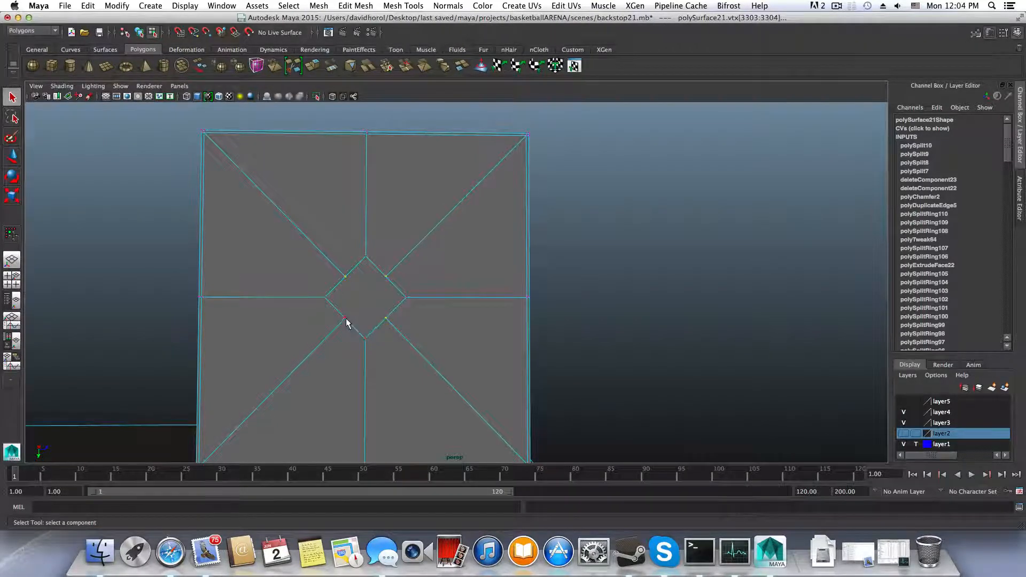
shift+click(346, 320)
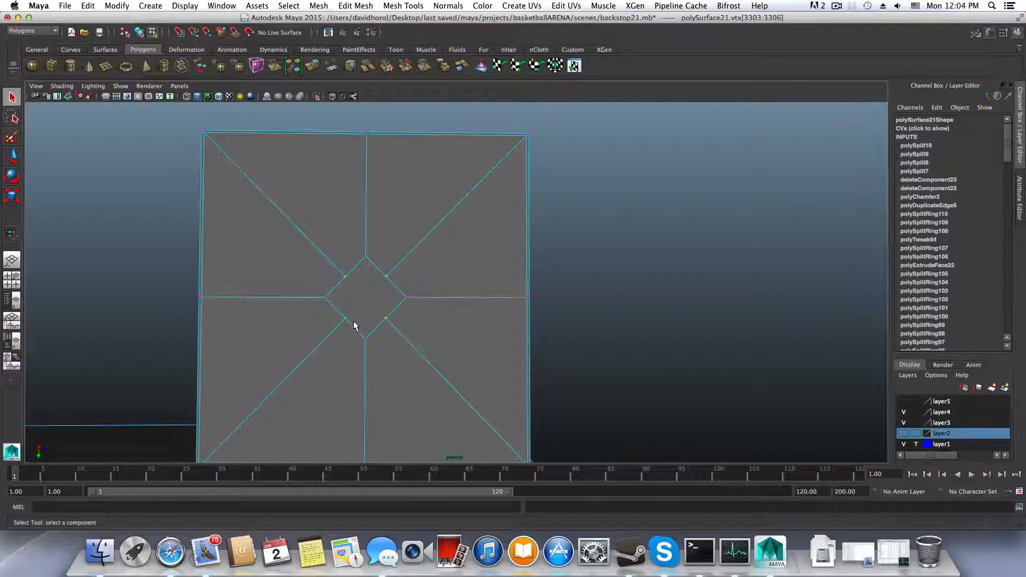
click(903, 401)
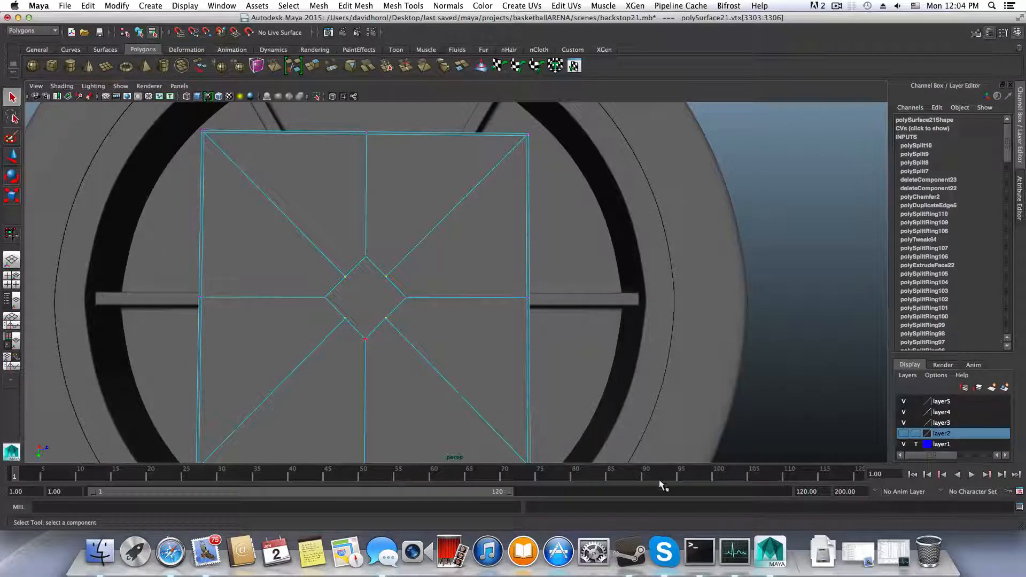
key(space)
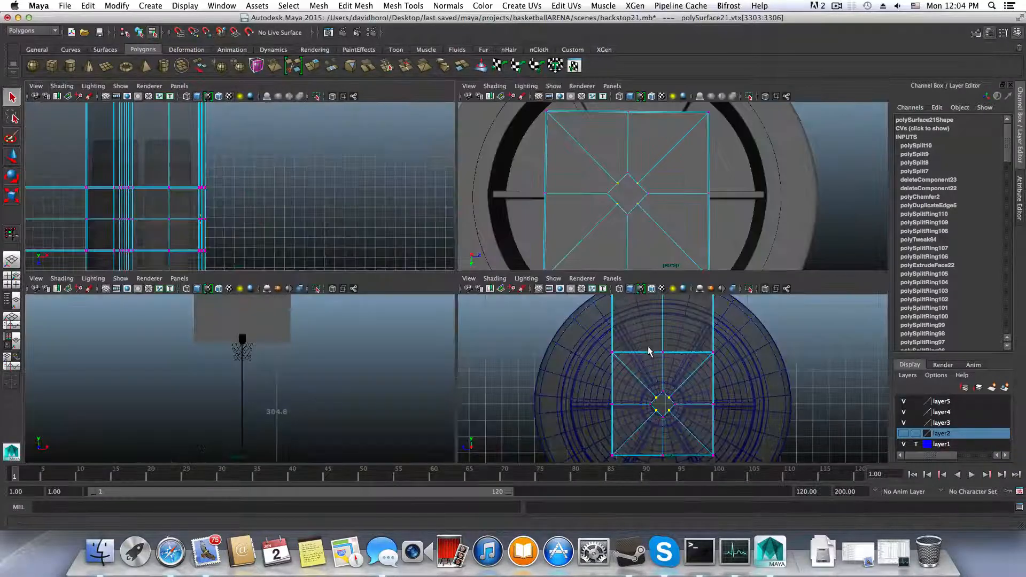
key(space)
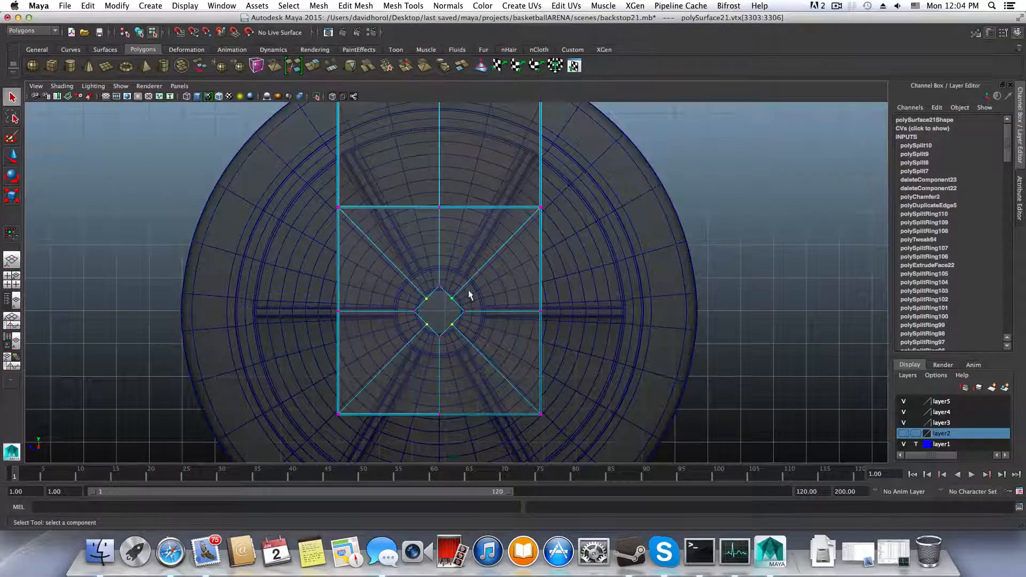
click(149, 87)
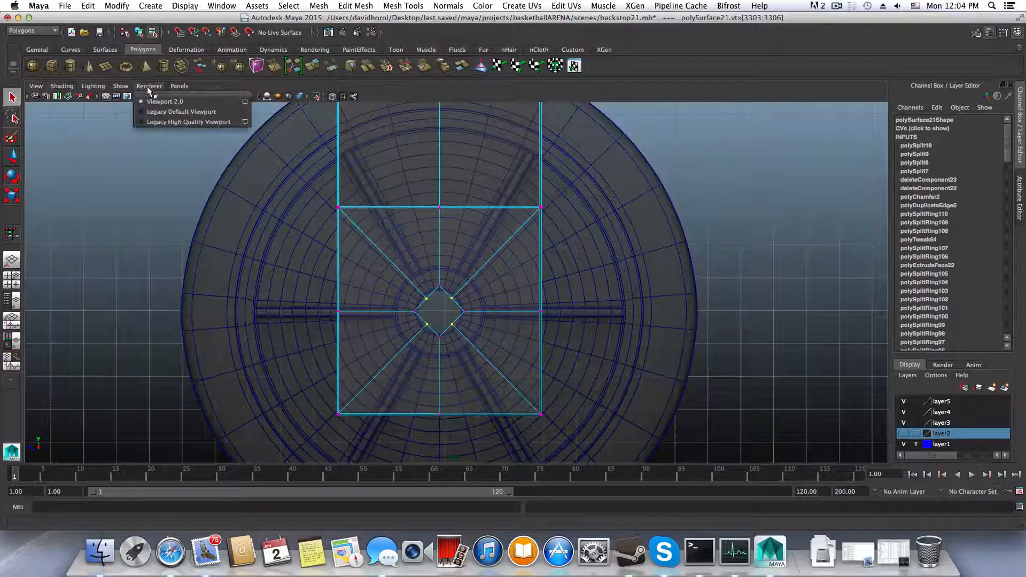
mouse_move(62, 86)
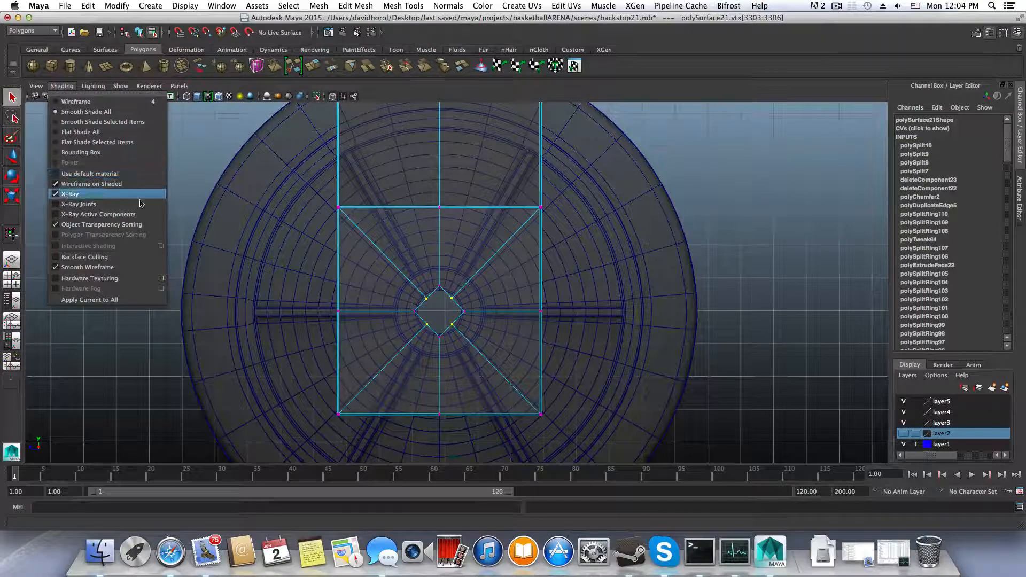
key(r)
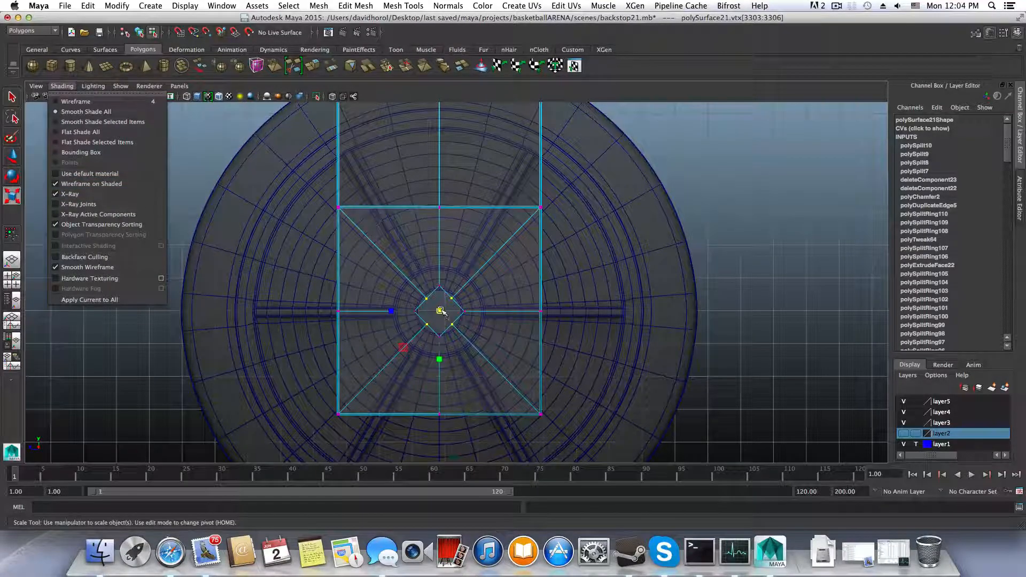
click(440, 310)
drag(441, 311, 448, 311)
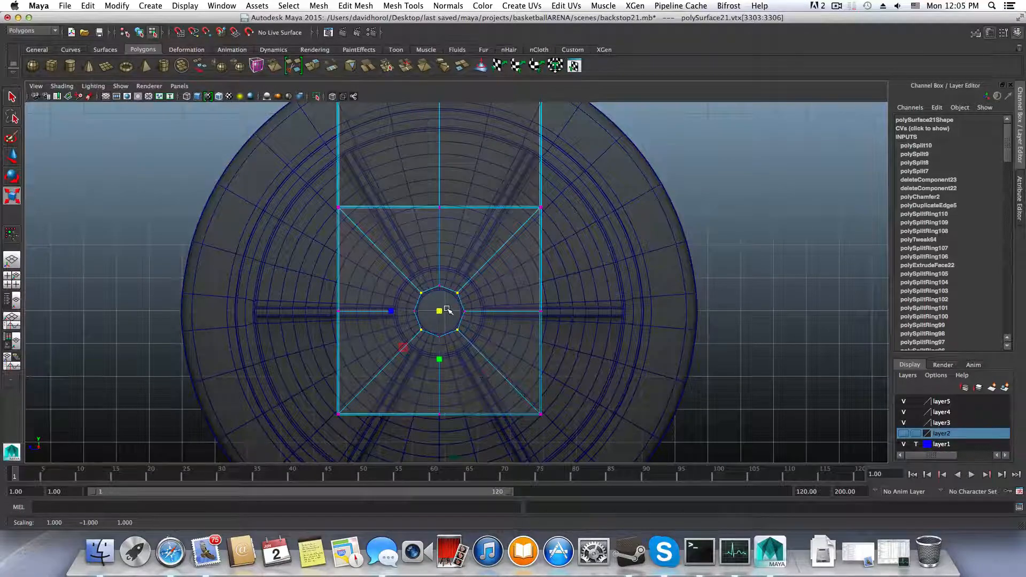
key(3)
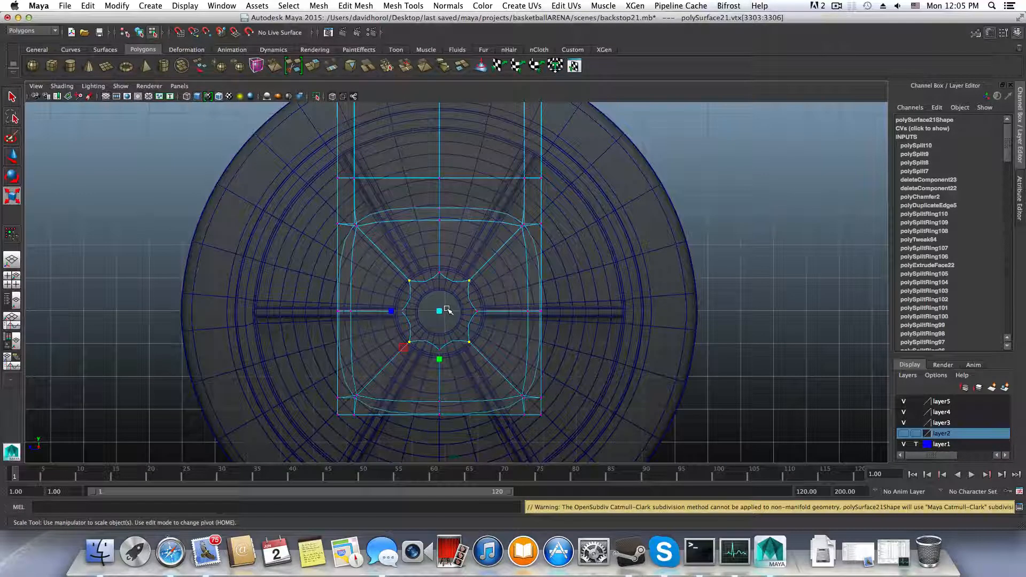
key(1)
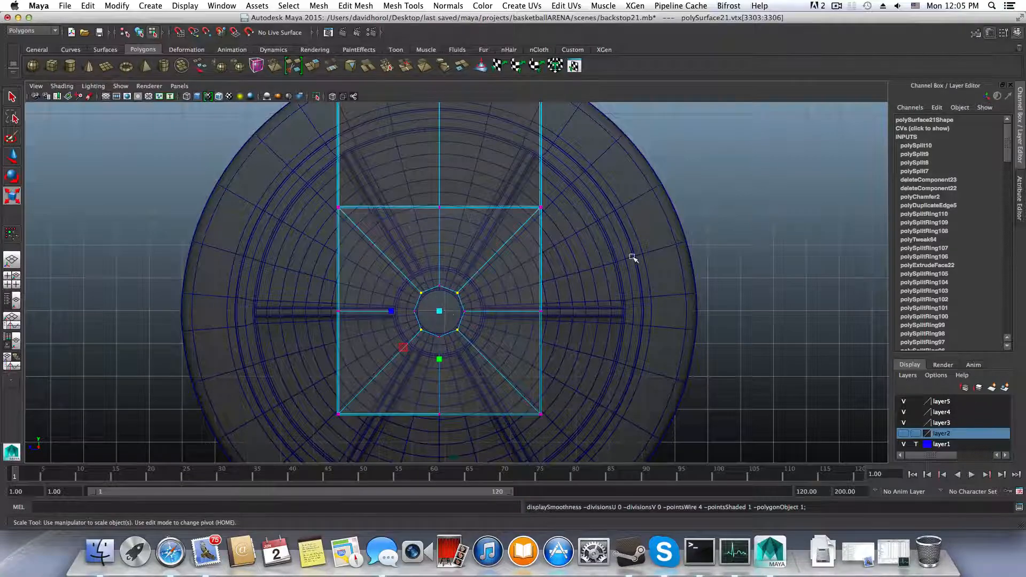
Delete the octagonal face in the middle of the square plate to open a hole towards the wheel
key(space)
key(space)
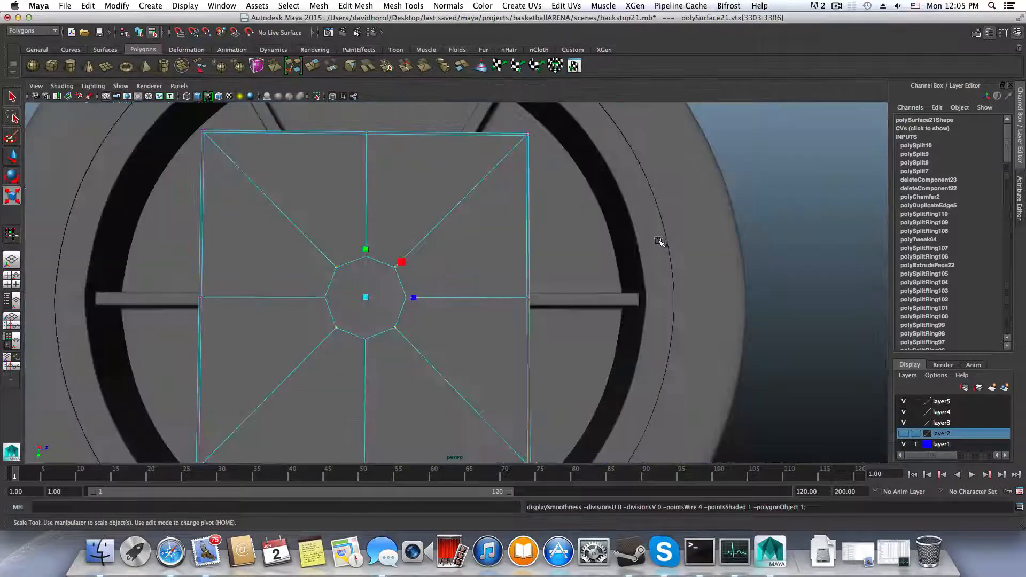
right_drag(470, 264, 470, 291)
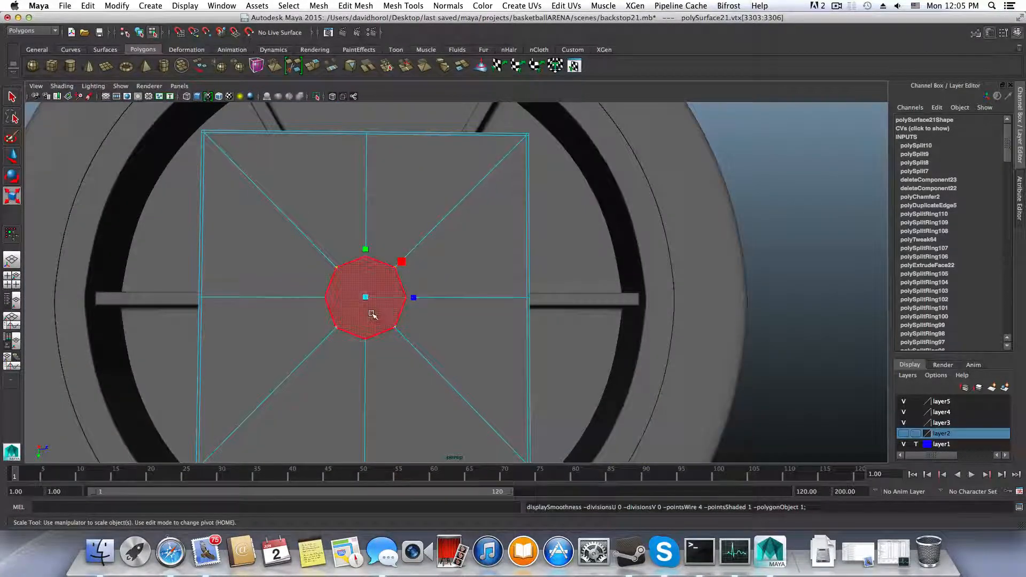
click(367, 300)
key(Delete)
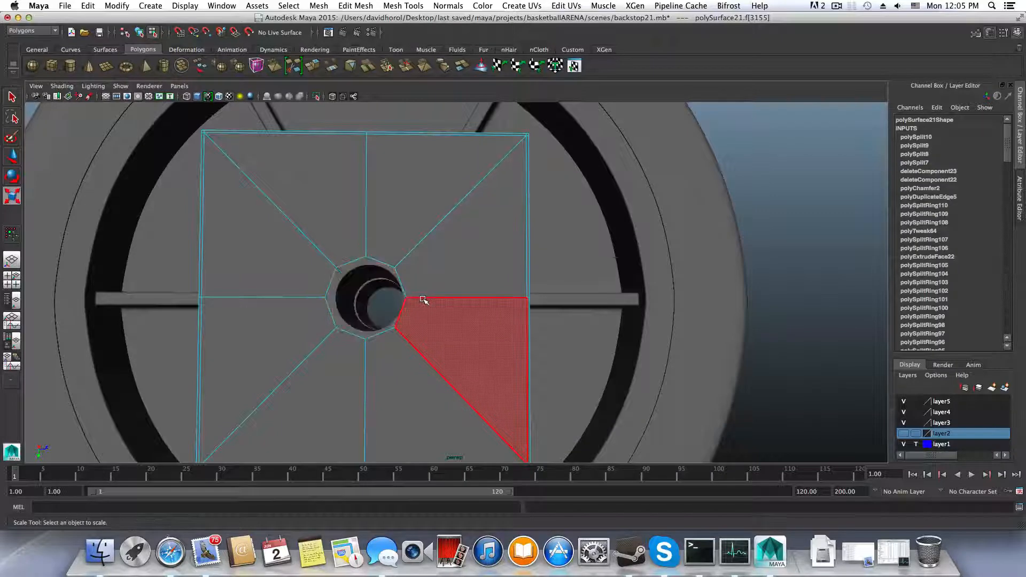
Display the plate as a smoothed mesh in the side view, framed closely around its centre hole
click(23, 278)
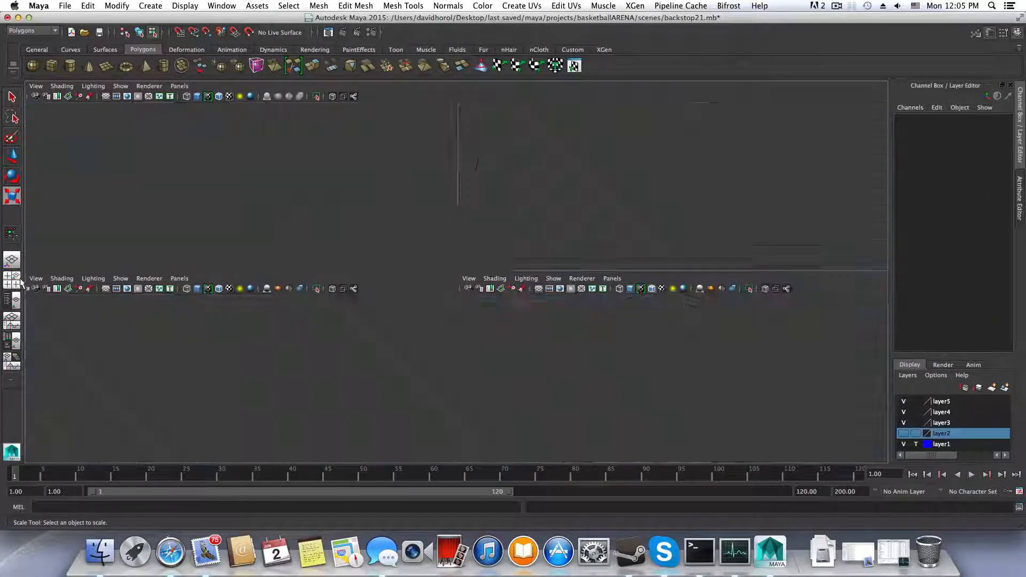
key(space)
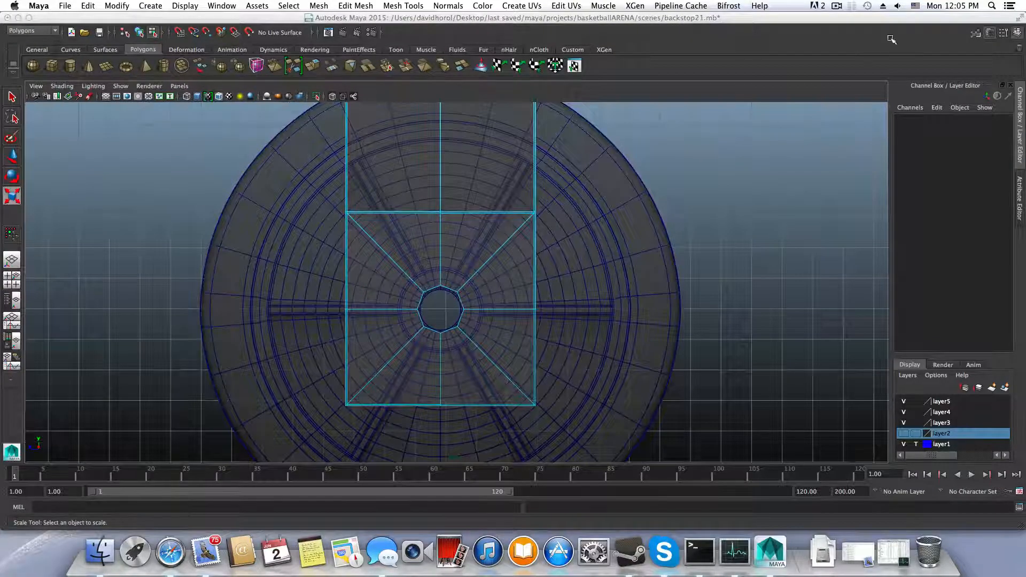
click(838, 6)
click(836, 29)
mouse_move(626, 294)
alt+middle_down()
mouse_move(702, 268)
mouse_move(591, 307)
mouse_move(675, 310)
mouse_move(620, 293)
alt+middle_up()
scroll(620, 294, up, 5)
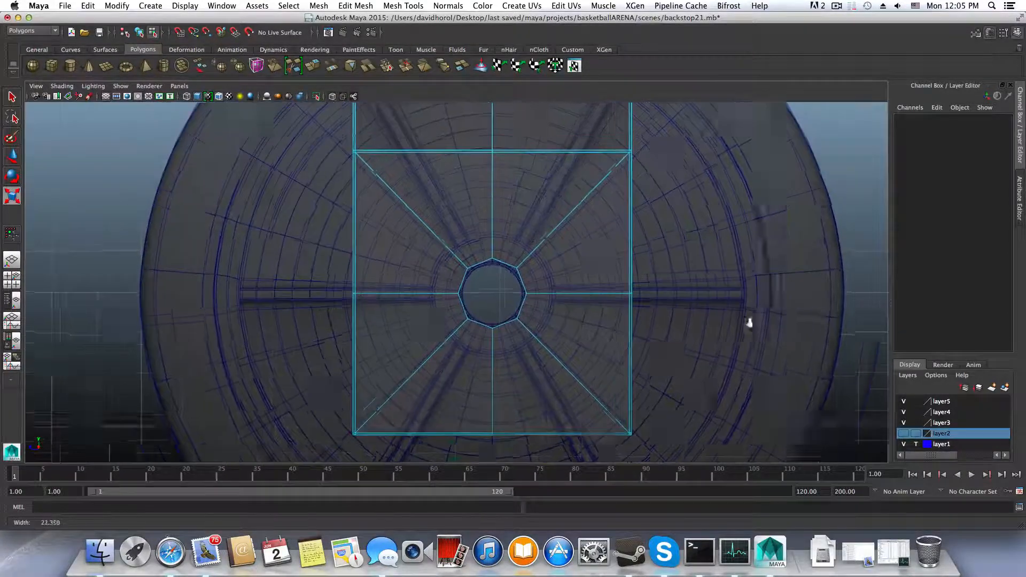
key(3)
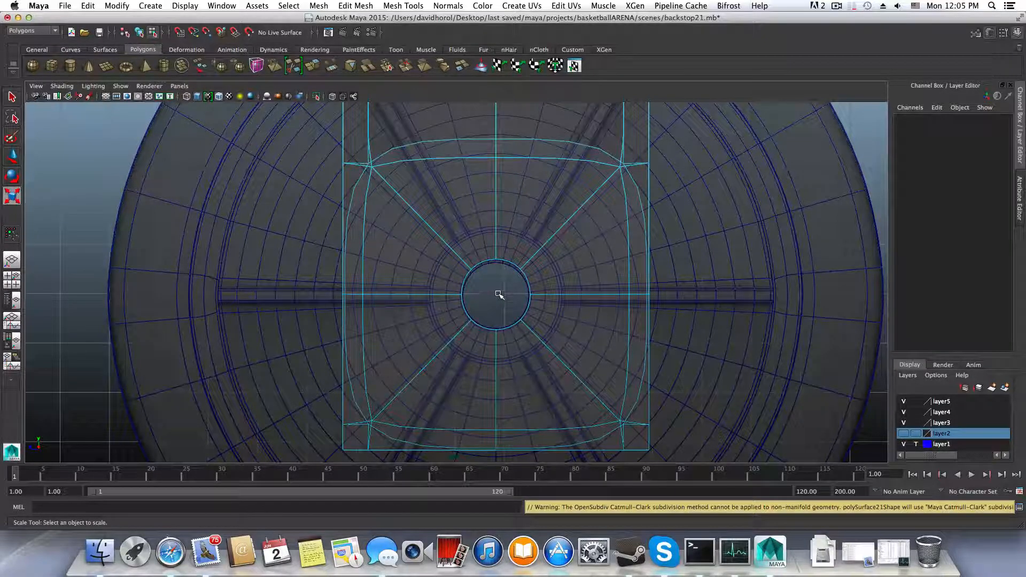
Select the vertices along the upper arc of the centre hole and move them slightly down
right_click(528, 280)
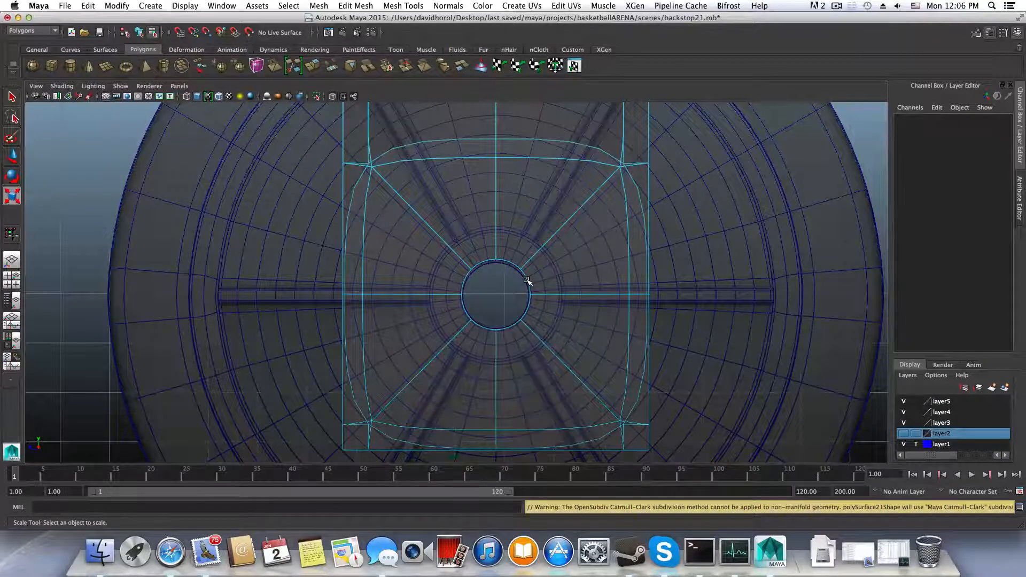
right_click(65, 157)
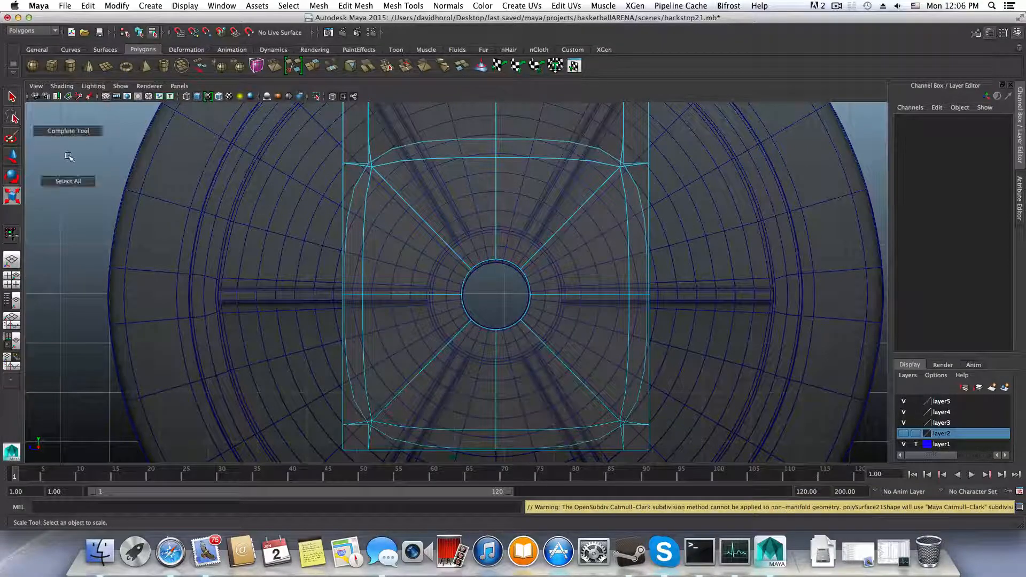
click(69, 181)
key(F8)
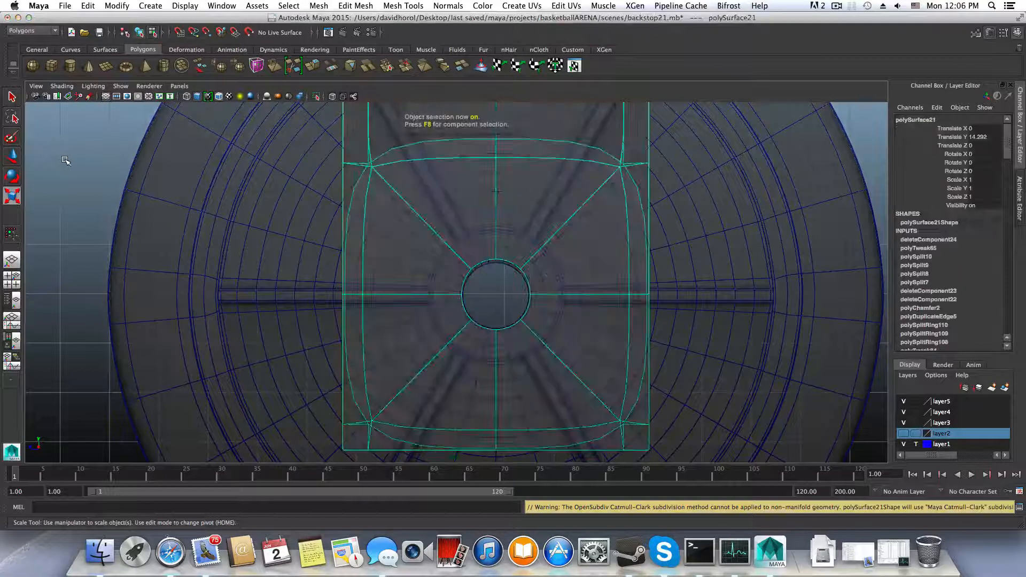
right_click(52, 153)
click(46, 150)
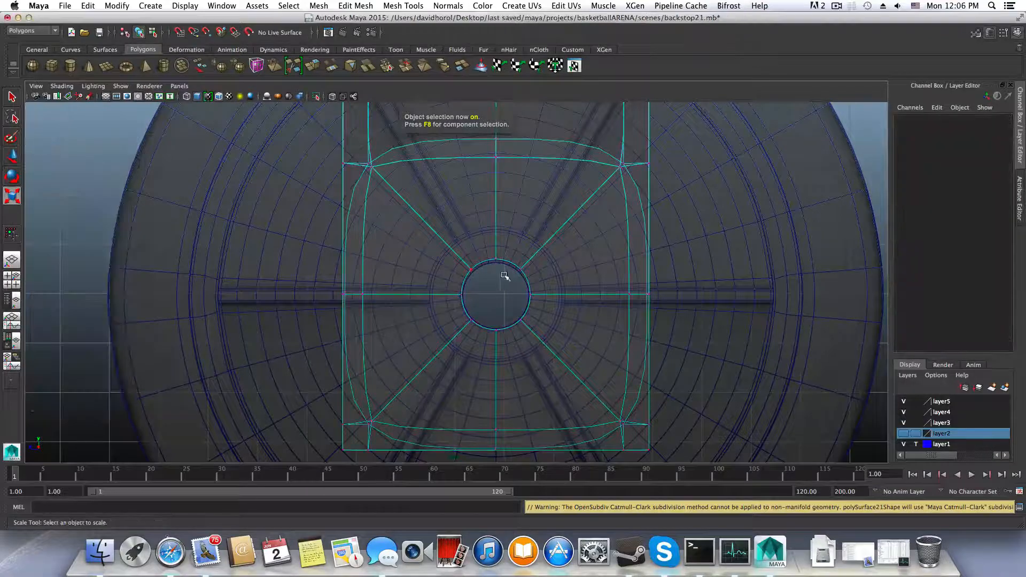
drag(461, 254, 474, 270)
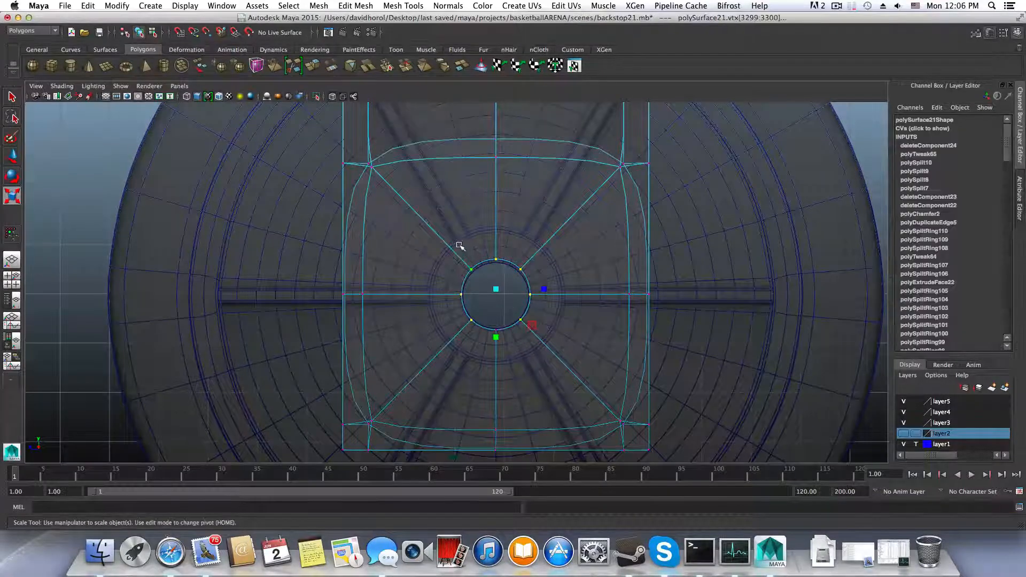
click(531, 326)
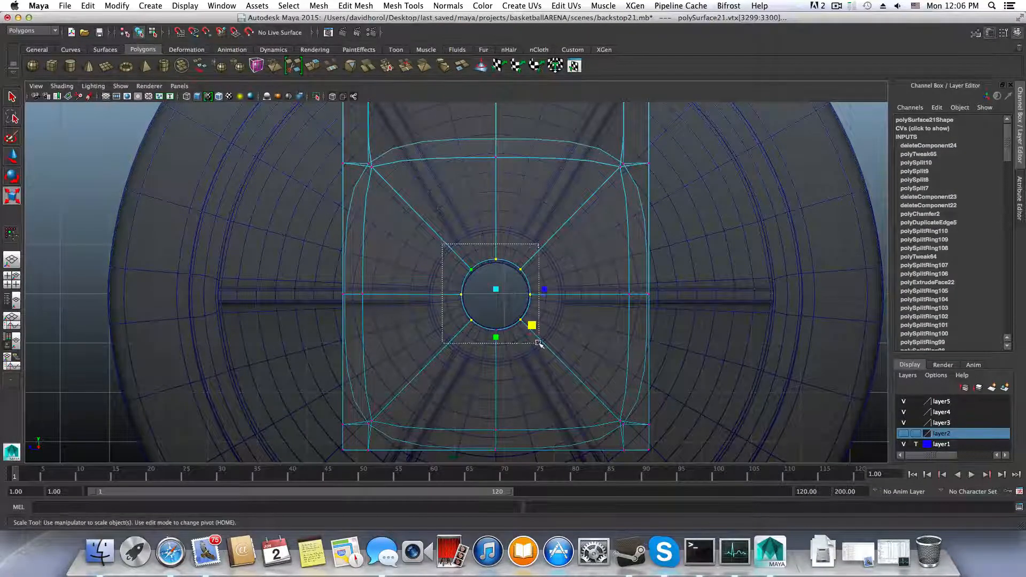
drag(458, 242, 523, 282)
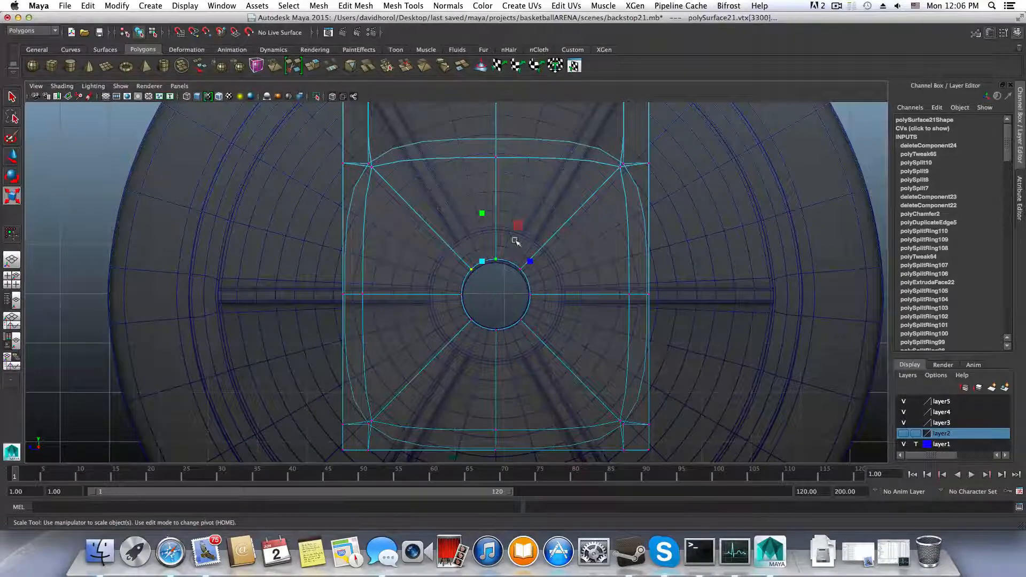
key(w)
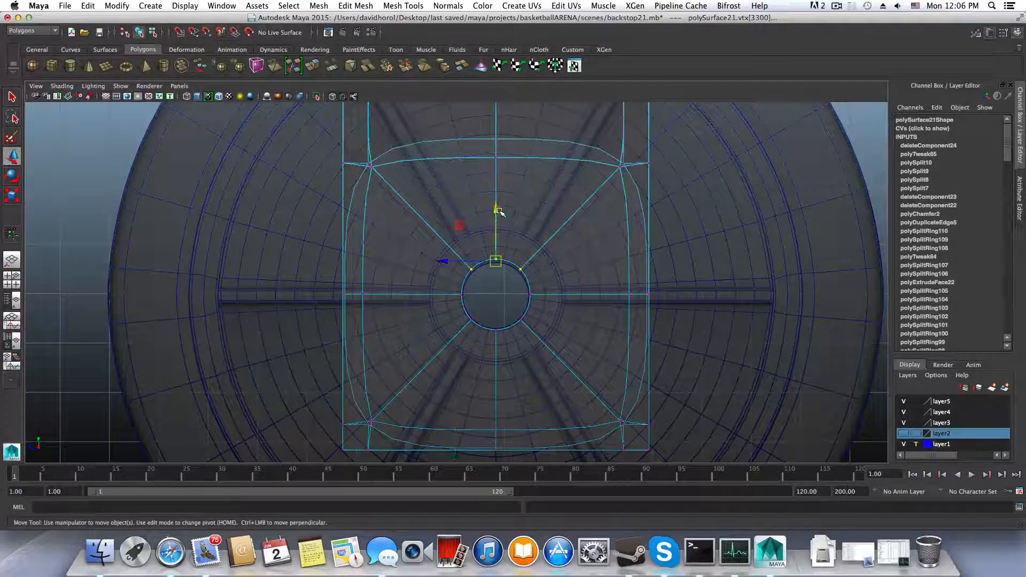
drag(498, 211, 500, 231)
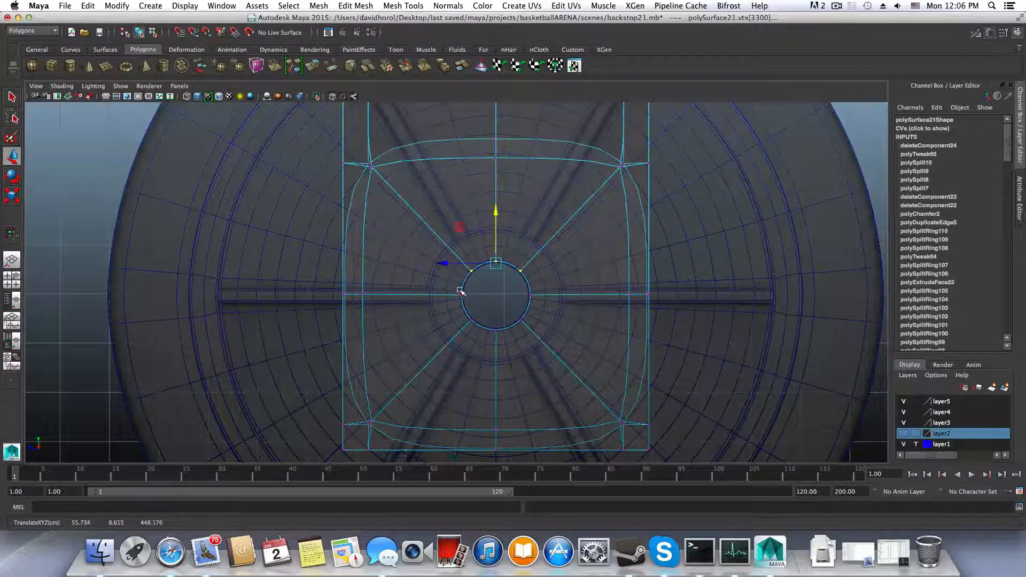
Fine-tune the height of the hole's lower and upper vertices, comparing the unsmoothed and smoothed mesh, and return to object selection
drag(460, 291, 534, 338)
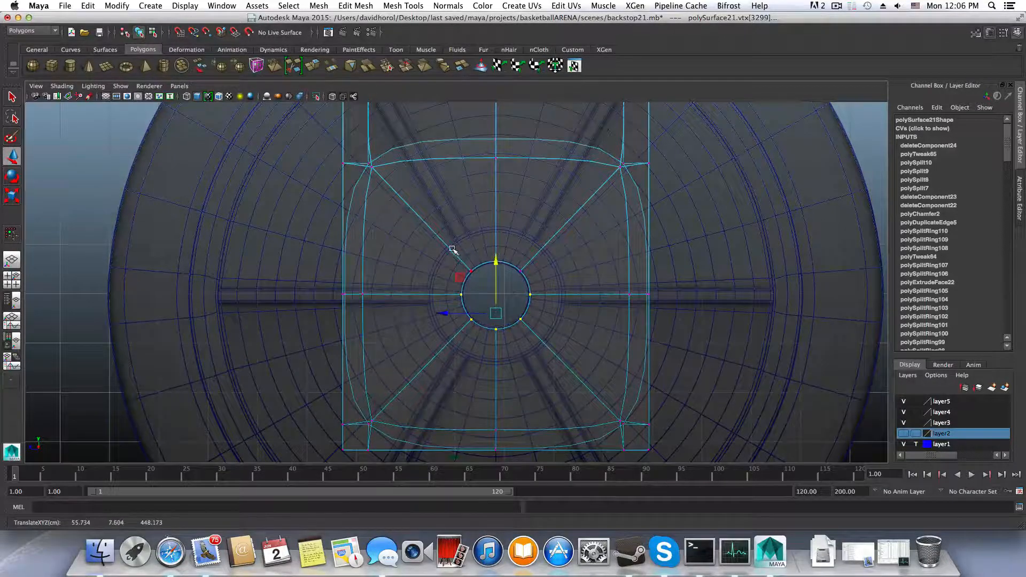
drag(453, 249, 527, 278)
drag(493, 207, 495, 208)
key(1)
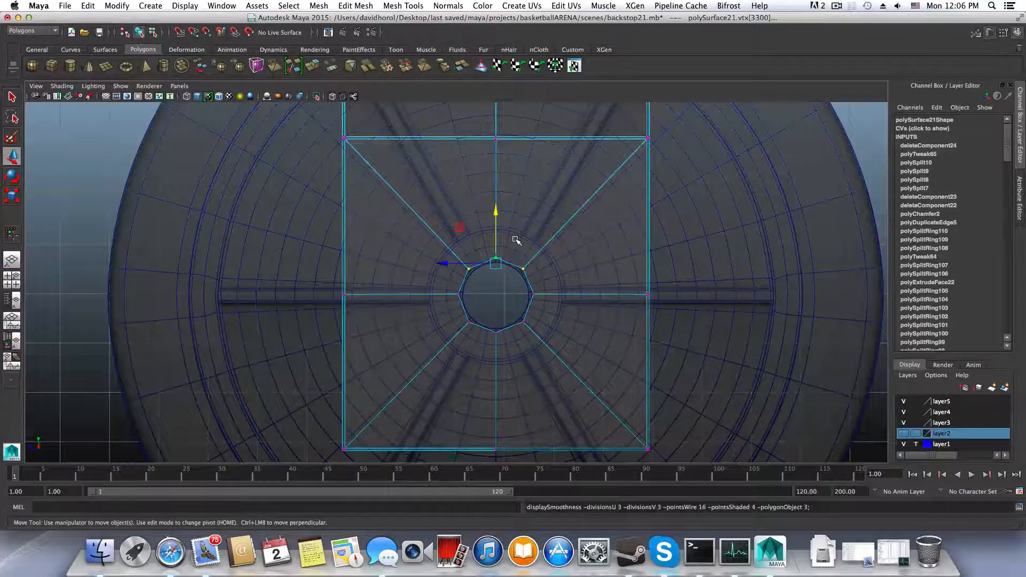
key(3)
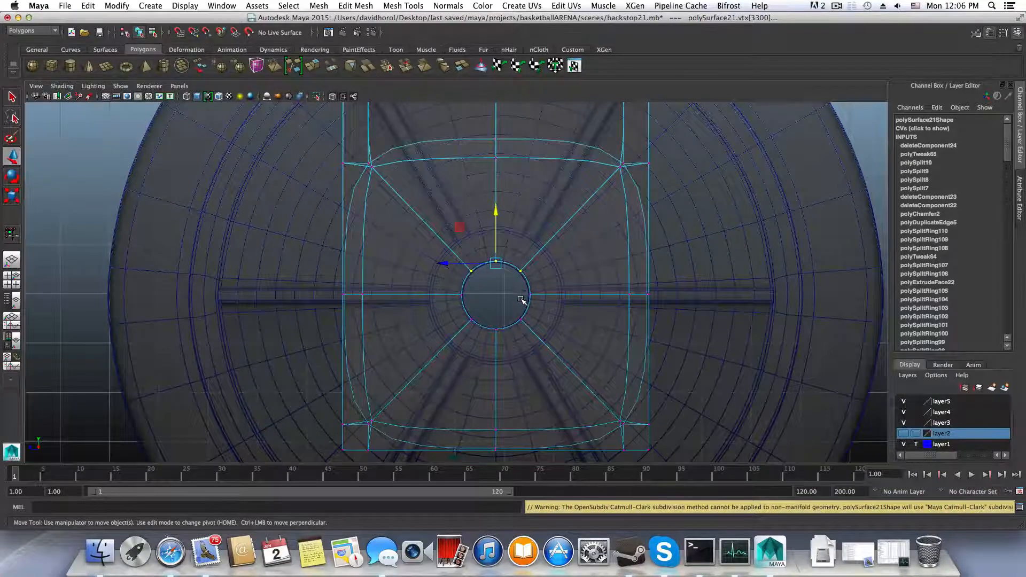
key(F8)
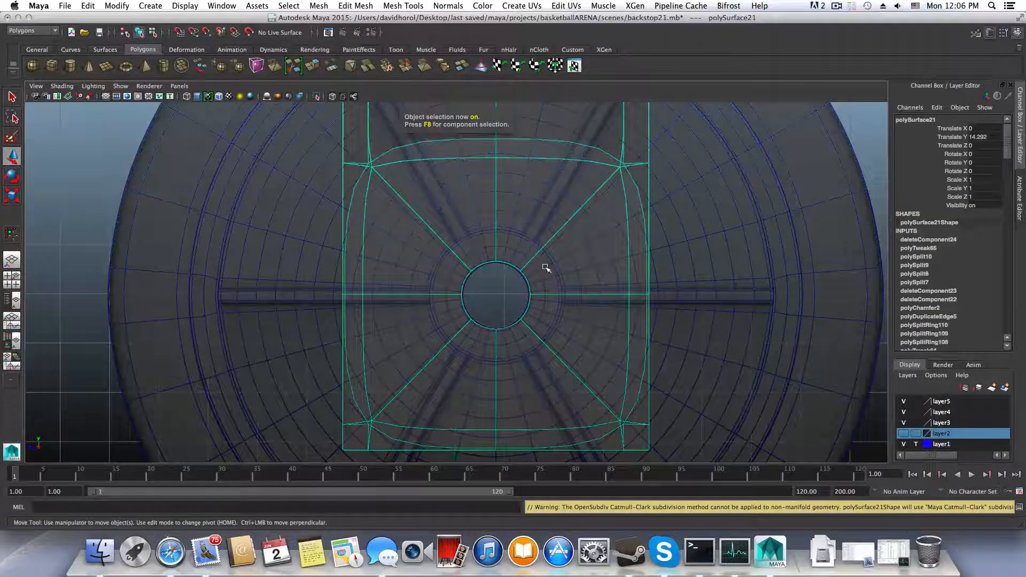
Inspect the plate's hole against the wheel hub in the perspective view and hide layer5
key(space)
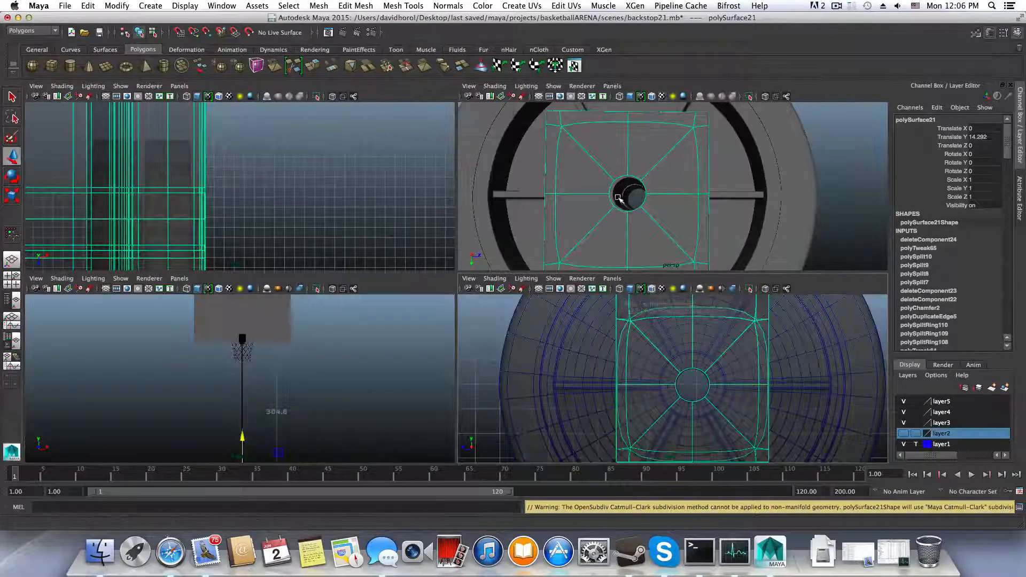
key(space)
scroll(395, 299, down, 3)
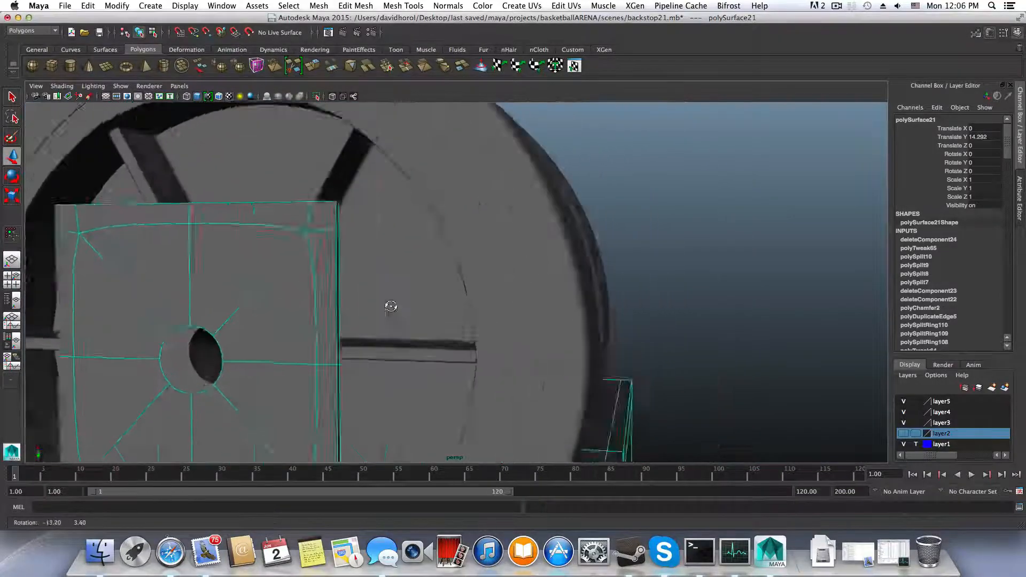
mouse_move(390, 305)
alt+mouse_down()
mouse_move(171, 355)
mouse_move(320, 276)
mouse_move(362, 319)
mouse_move(304, 321)
mouse_move(396, 323)
alt+mouse_up()
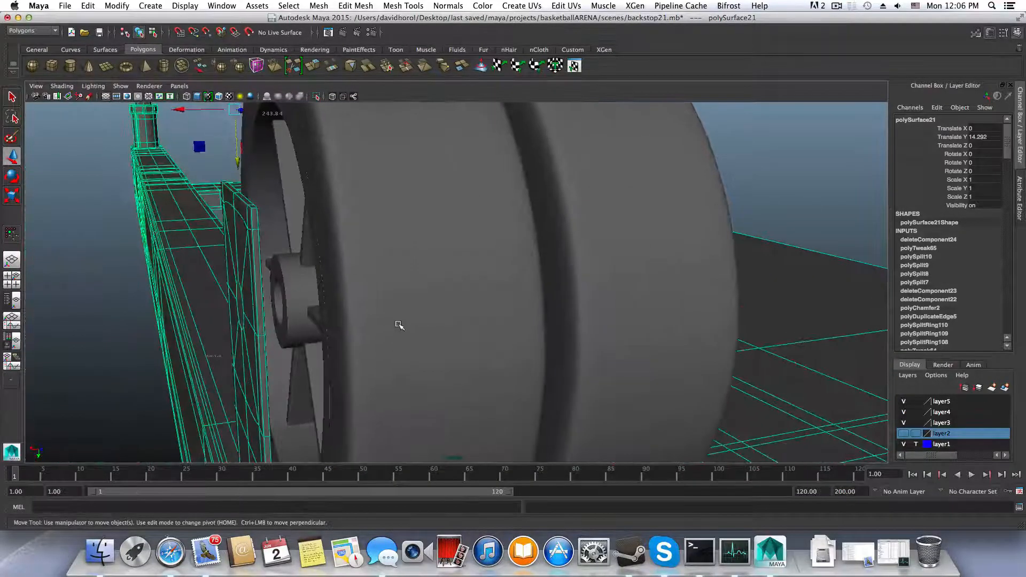
click(904, 401)
click(903, 401)
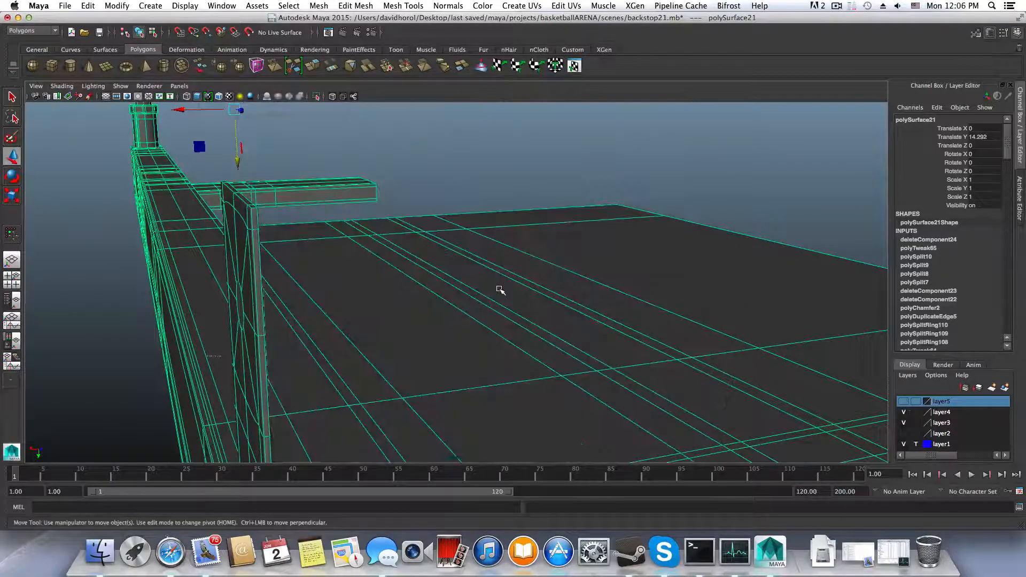
Show the plate as an unsmoothed mesh and select the eight faces surrounding its centre hole
alt+drag(500, 291, 408, 287)
key(1)
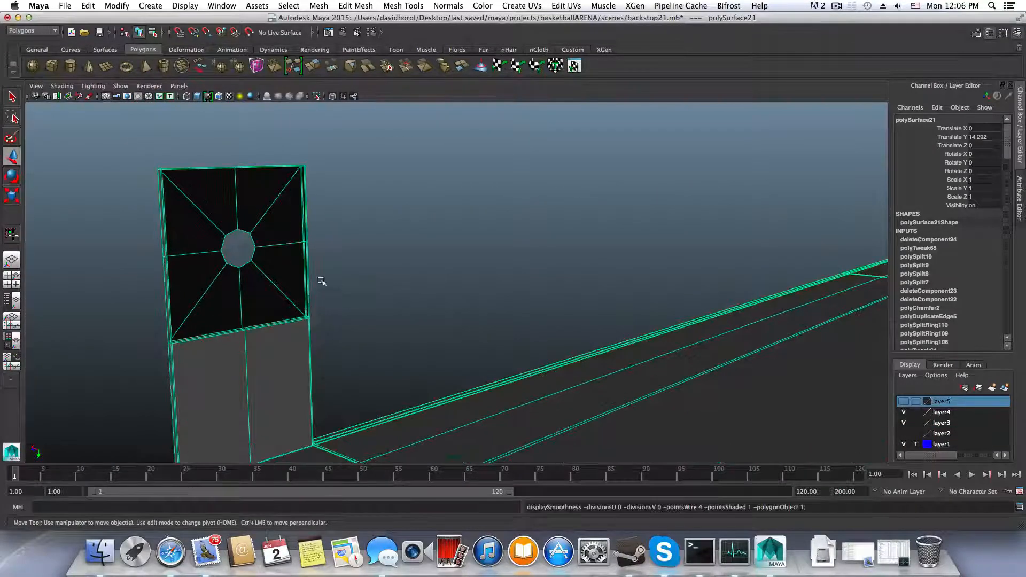
alt+drag(321, 280, 425, 263)
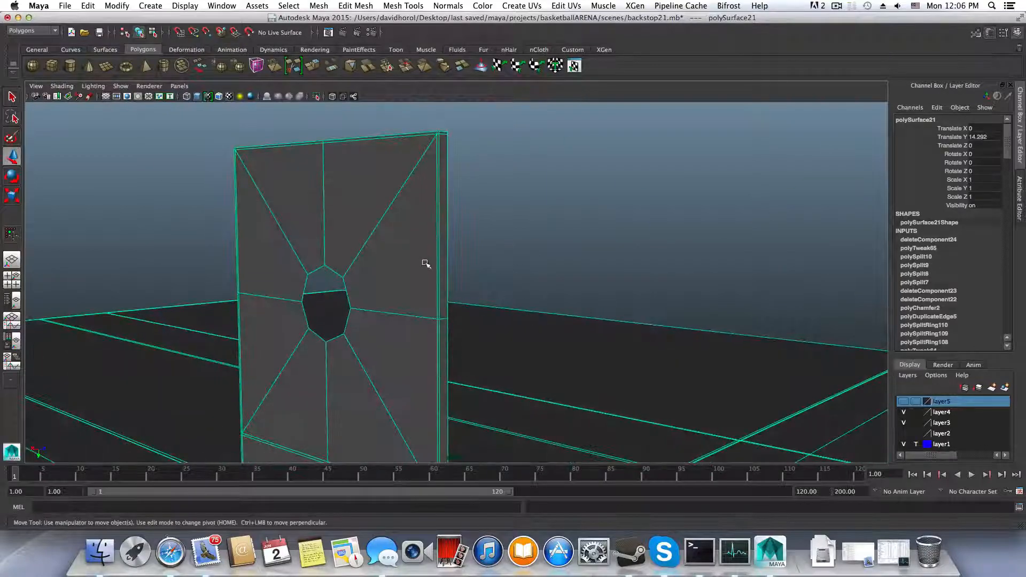
right_drag(425, 263, 419, 279)
click(418, 279)
shift+click(349, 196)
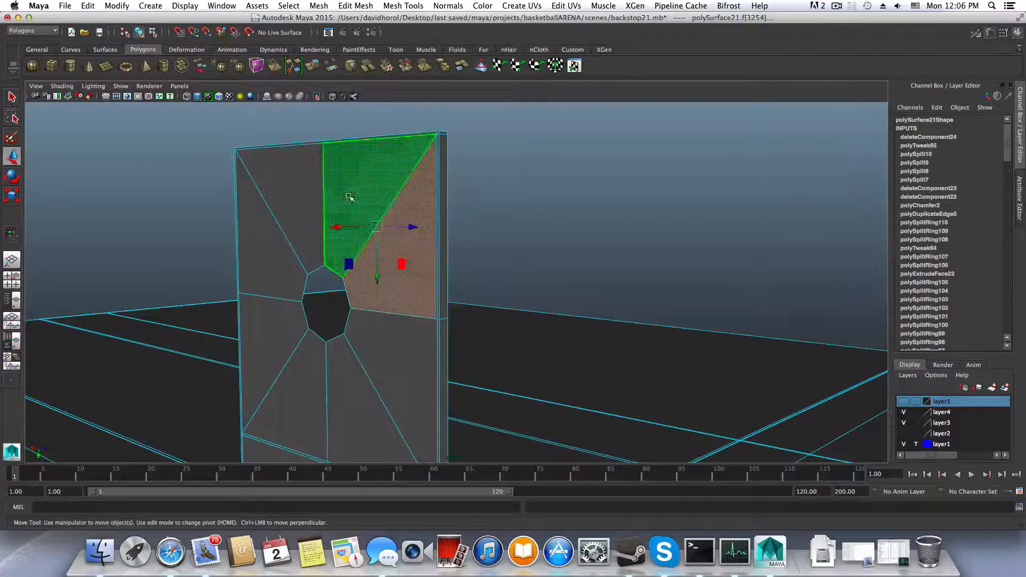
double_click(291, 203)
alt+drag(422, 214, 402, 282)
alt+middle_drag(402, 281, 467, 306)
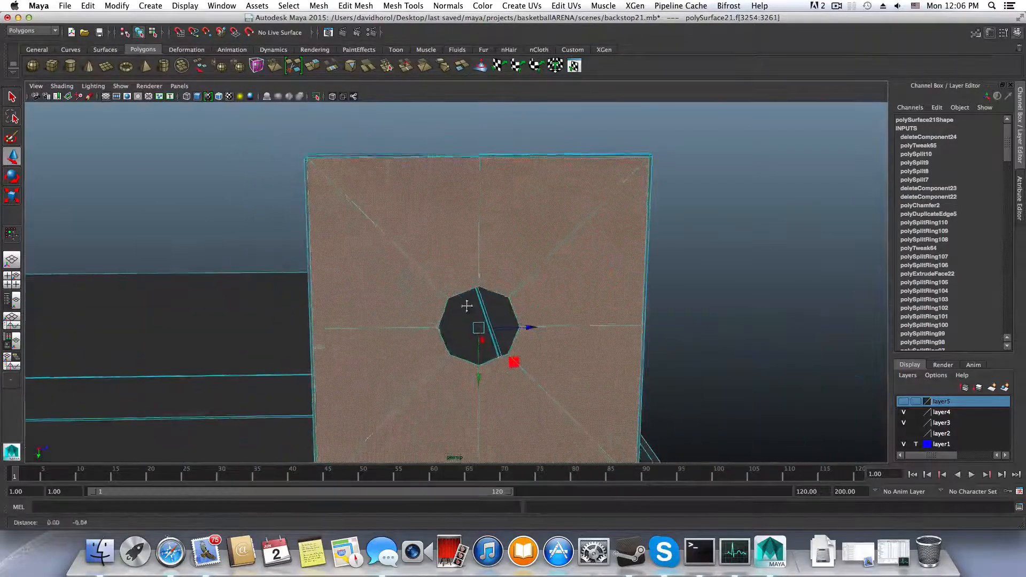
alt+right_drag(466, 306, 625, 174)
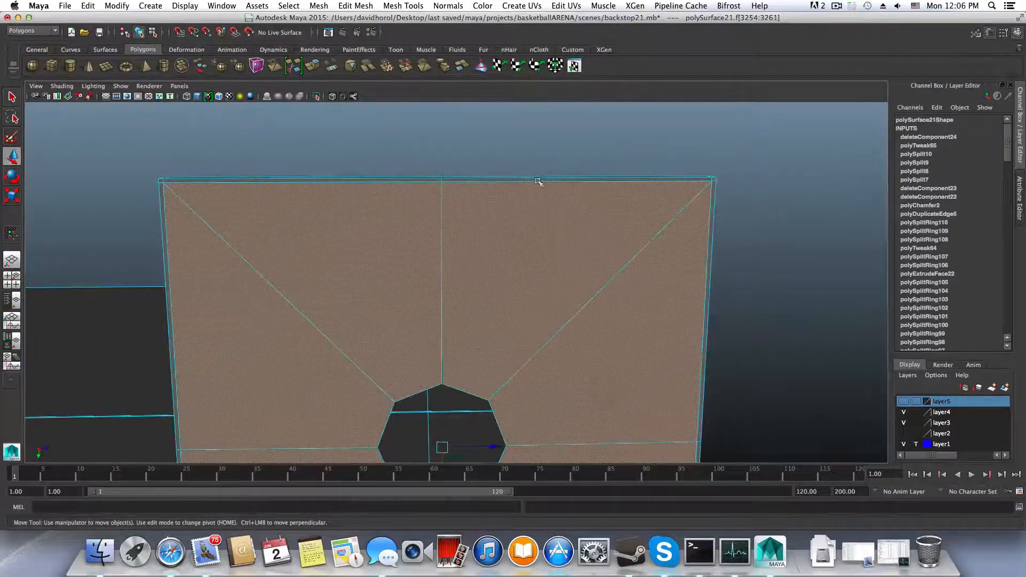
alt+drag(538, 181, 471, 209)
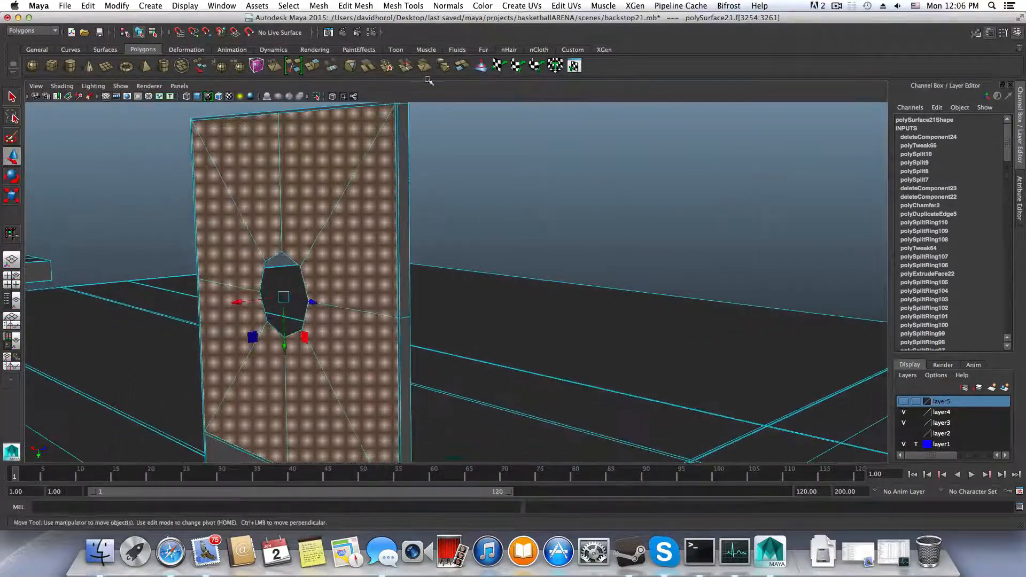
Duplicate the selected faces around the hole and select the duplicate as a separate object
click(348, 6)
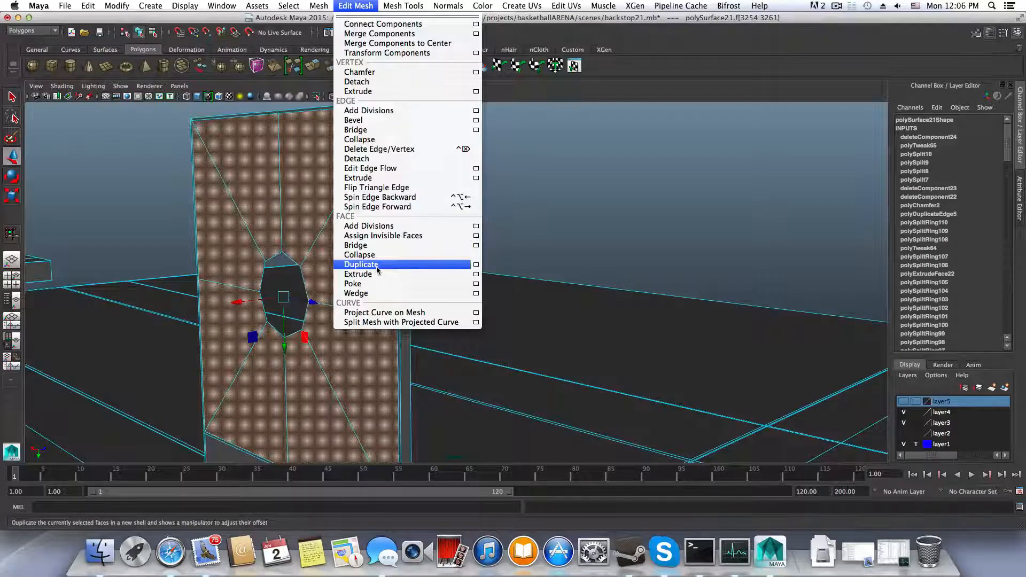
click(377, 265)
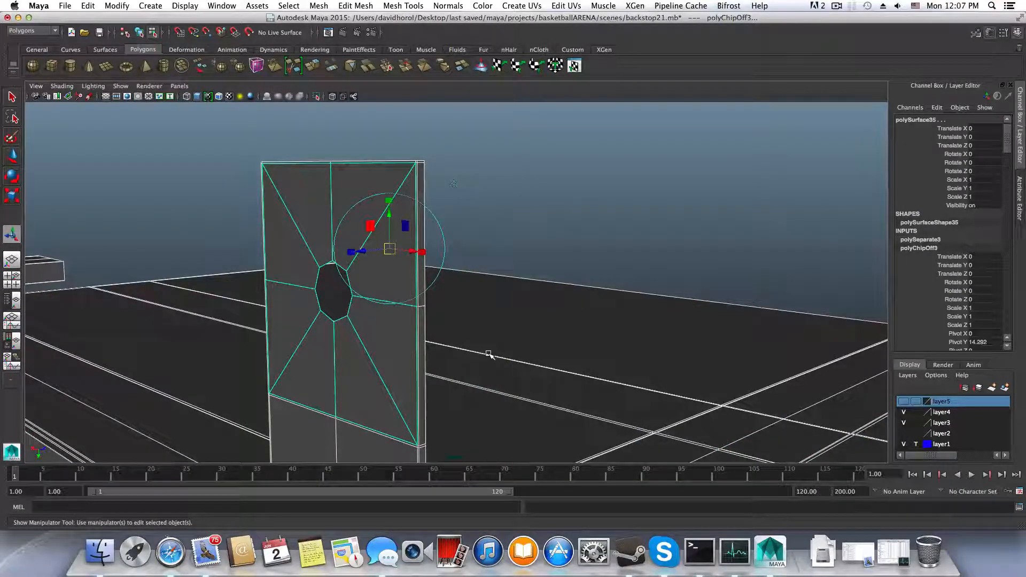
key(F8)
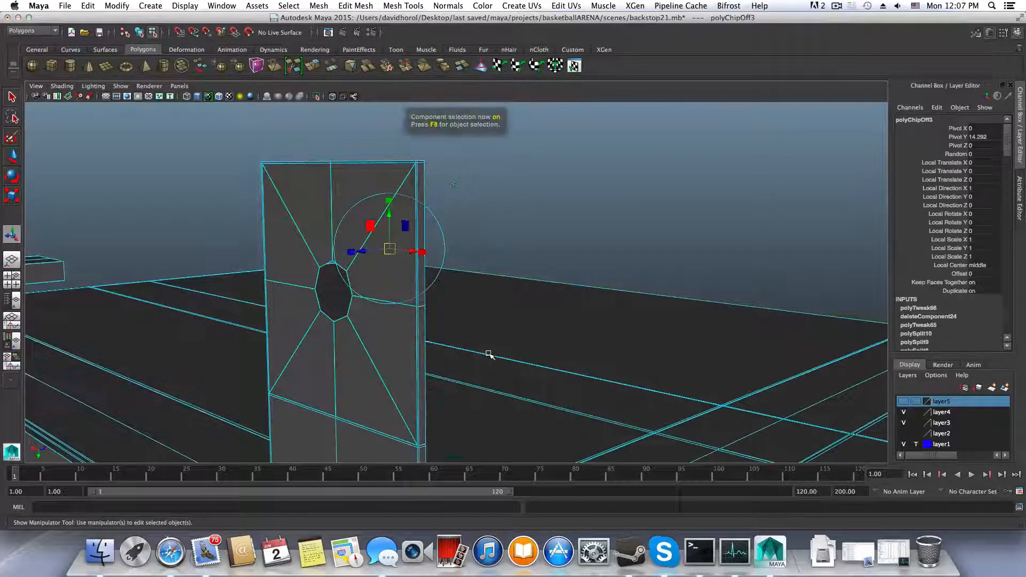
shift+drag(684, 270, 552, 445)
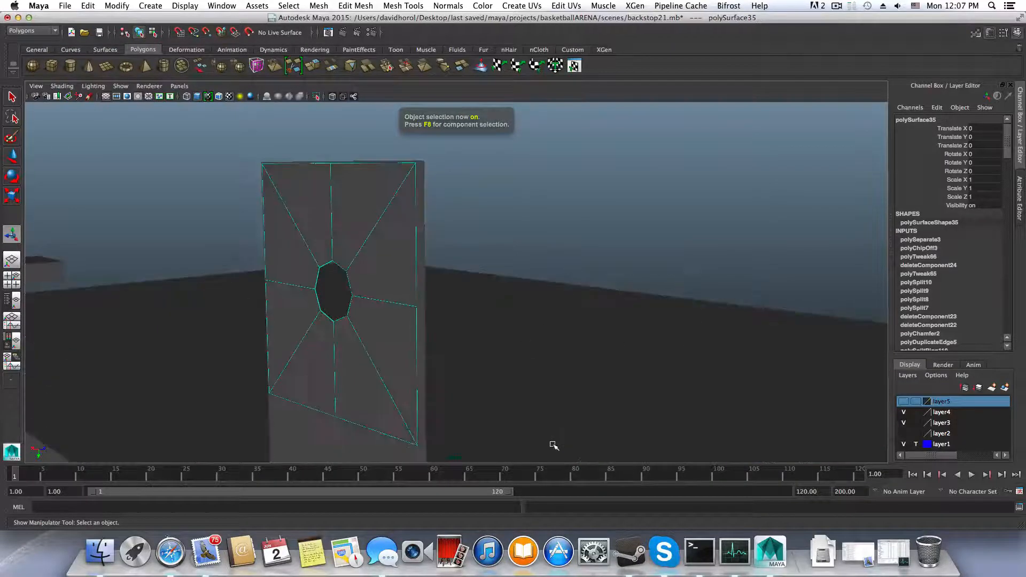
Center the pivot of the duplicated face ring
click(117, 5)
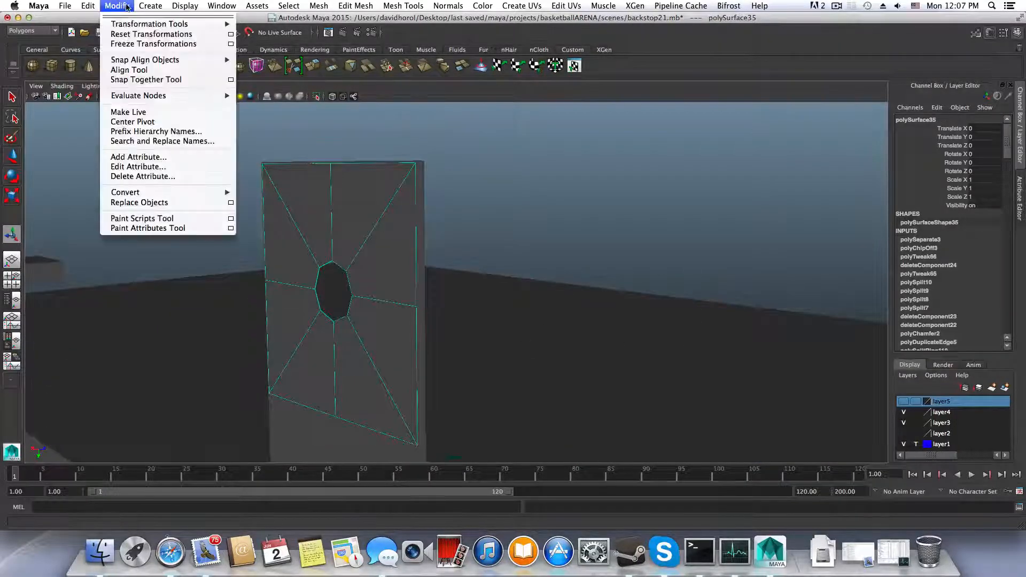
click(127, 7)
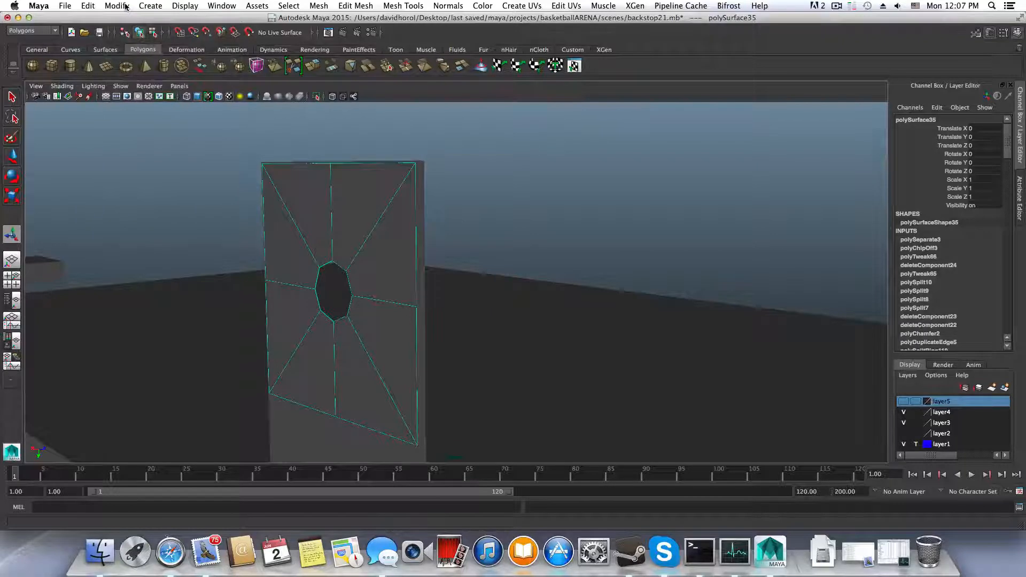
key(w)
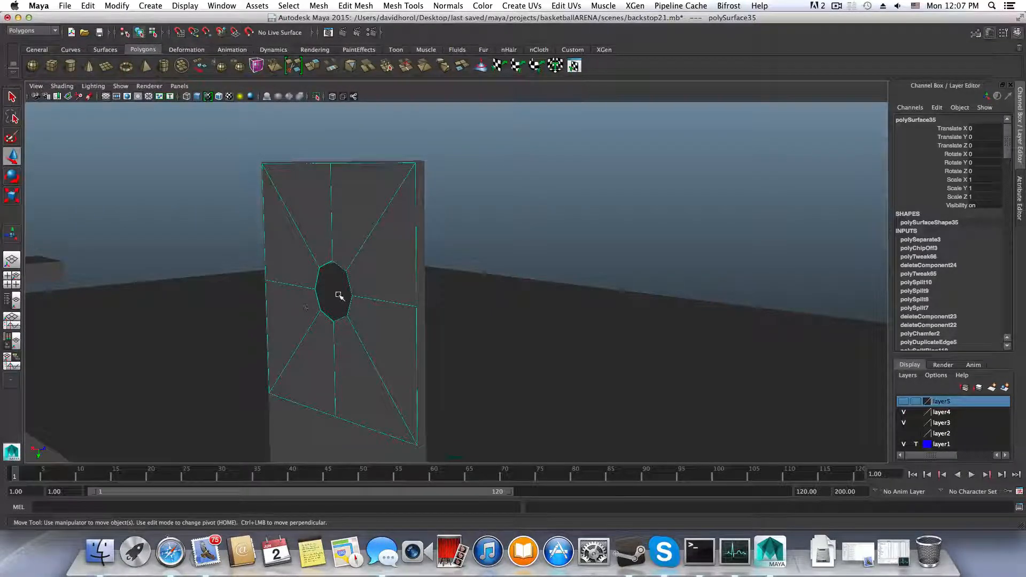
click(114, 5)
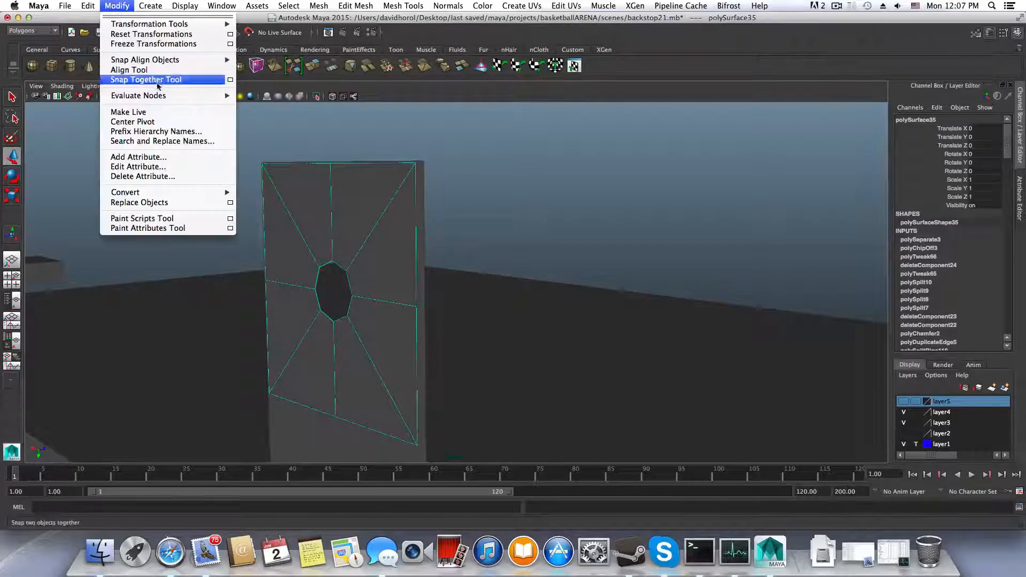
click(133, 121)
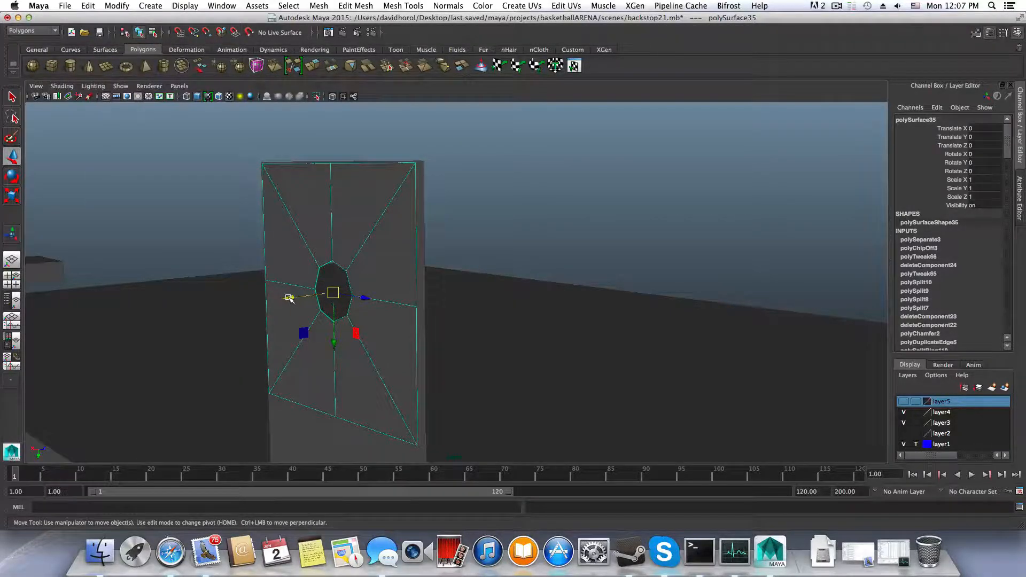
Rotate the duplicated faces 180 degrees in Y and move them to the plate's open back side at Translate X -0.206
key(e)
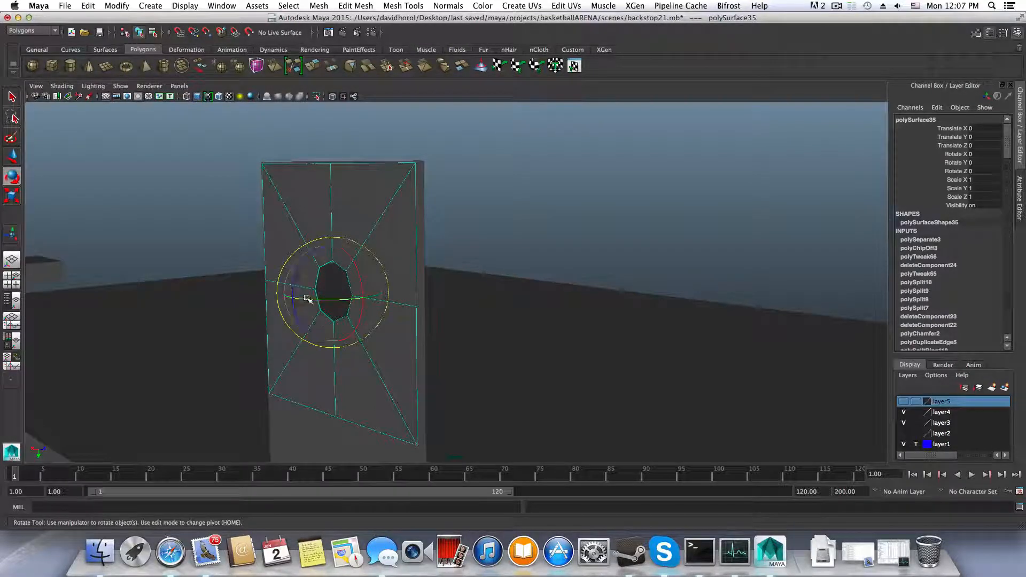
click(307, 299)
drag(307, 298, 414, 390)
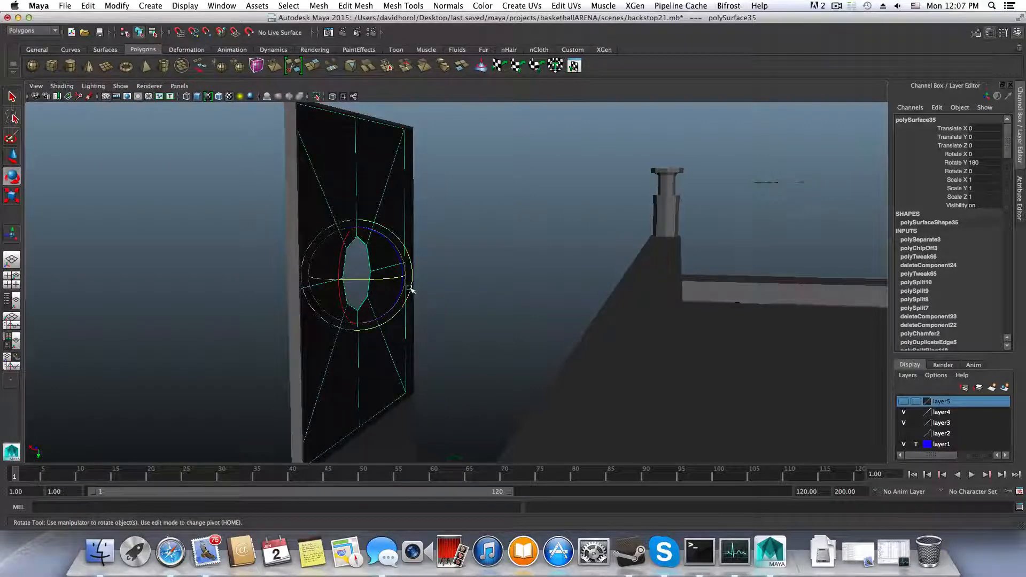
key(w)
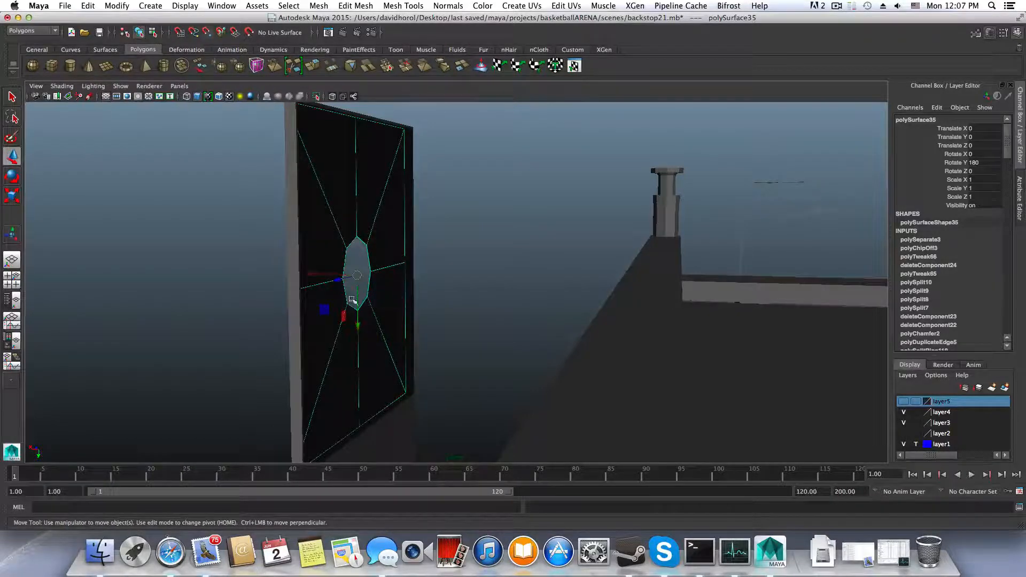
drag(307, 272, 420, 271)
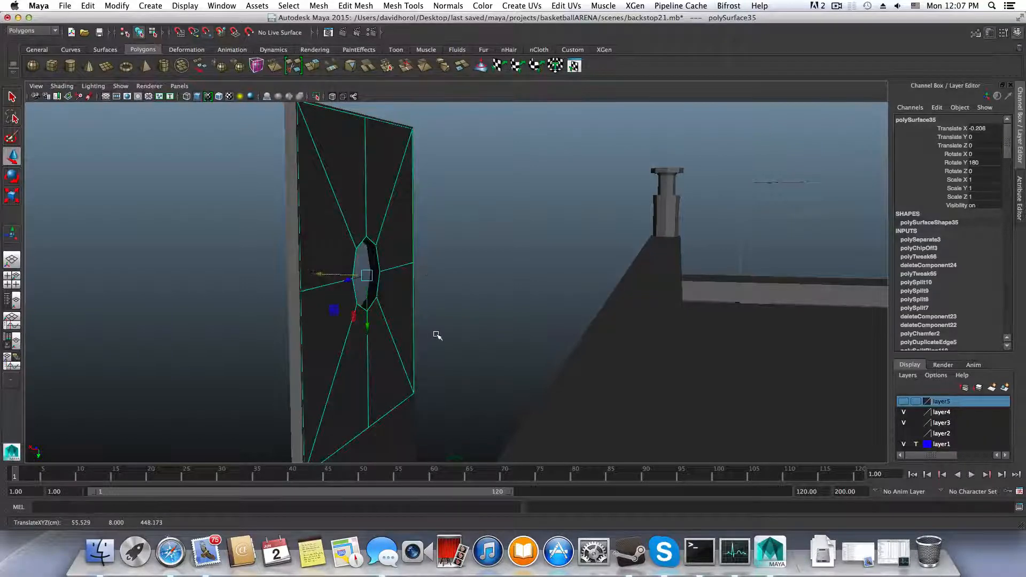
alt+drag(437, 335, 361, 396)
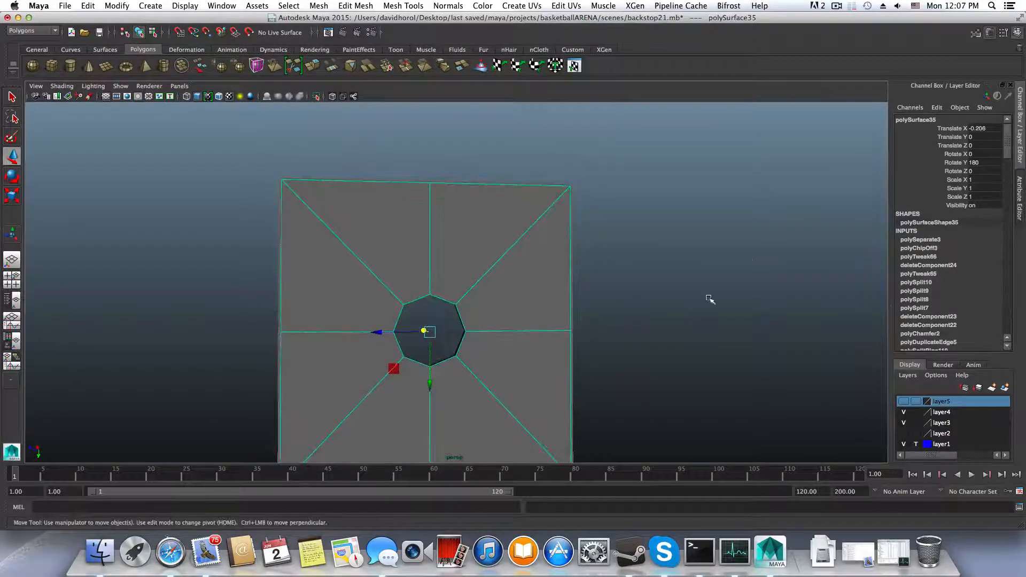
Select the outer border vertices of the duplicated faces and scale them slightly inward, leaving a narrow gap to the plate's edges
right_drag(747, 257, 710, 256)
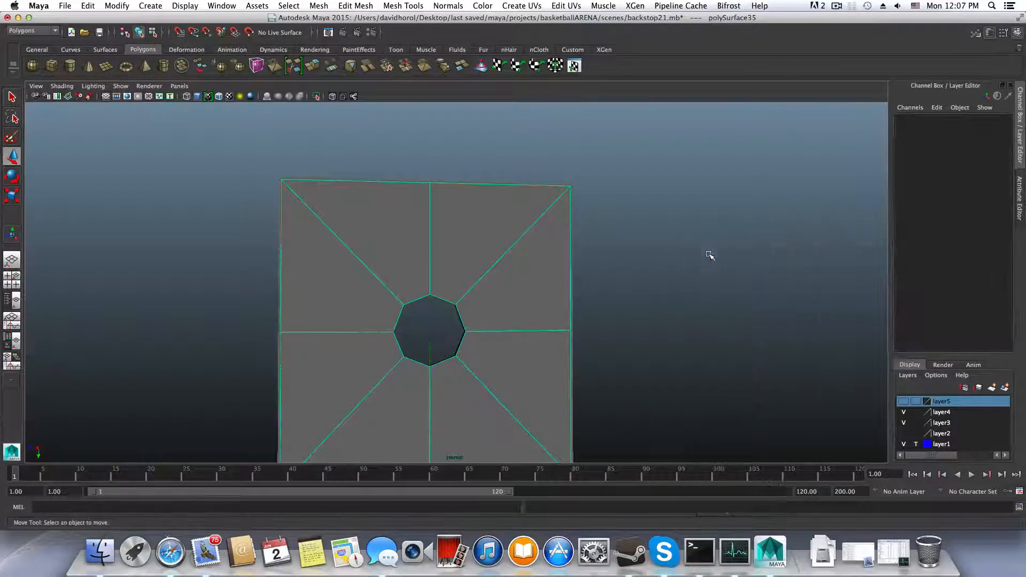
drag(558, 309, 644, 508)
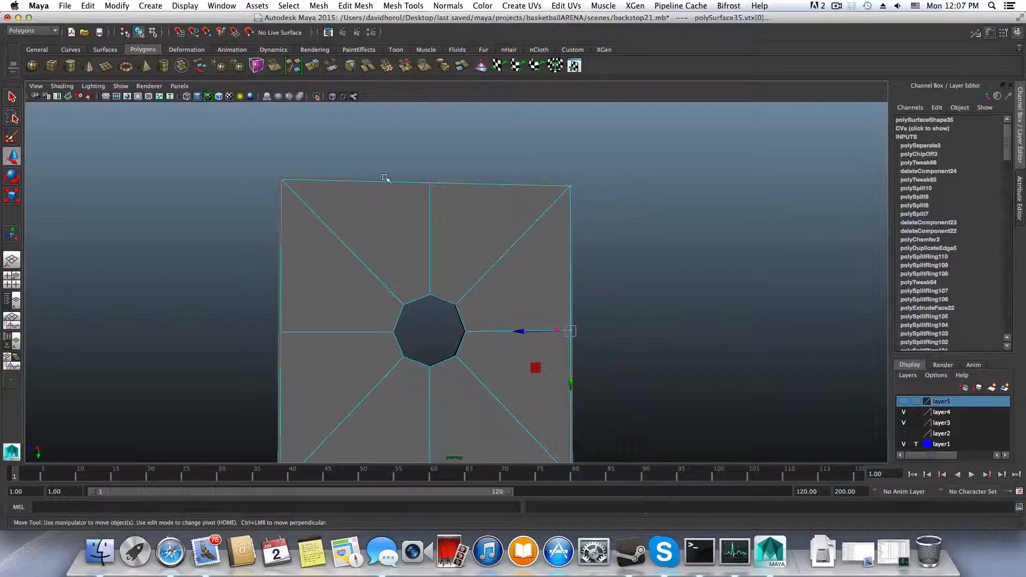
shift+drag(321, 173, 468, 199)
alt+middle_drag(399, 243, 427, 125)
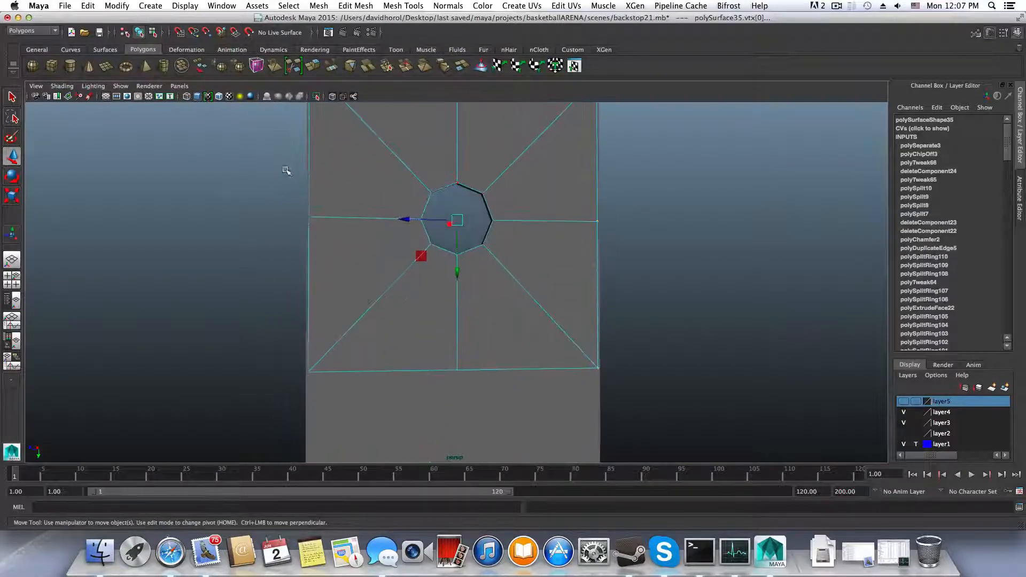
drag(264, 328, 679, 408)
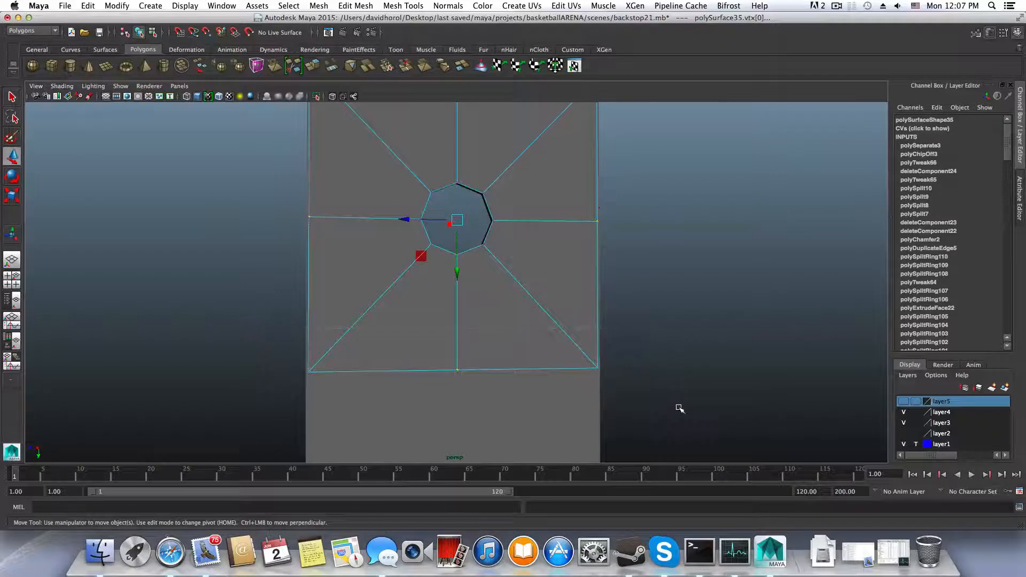
drag(309, 367, 662, 422)
alt+middle_drag(515, 269, 497, 358)
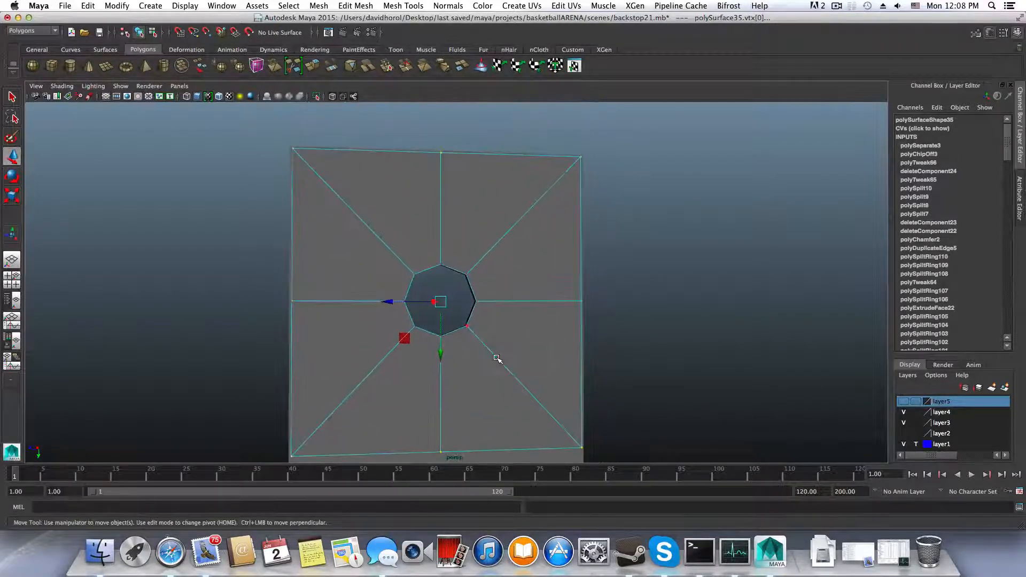
alt+drag(492, 357, 527, 366)
key(r)
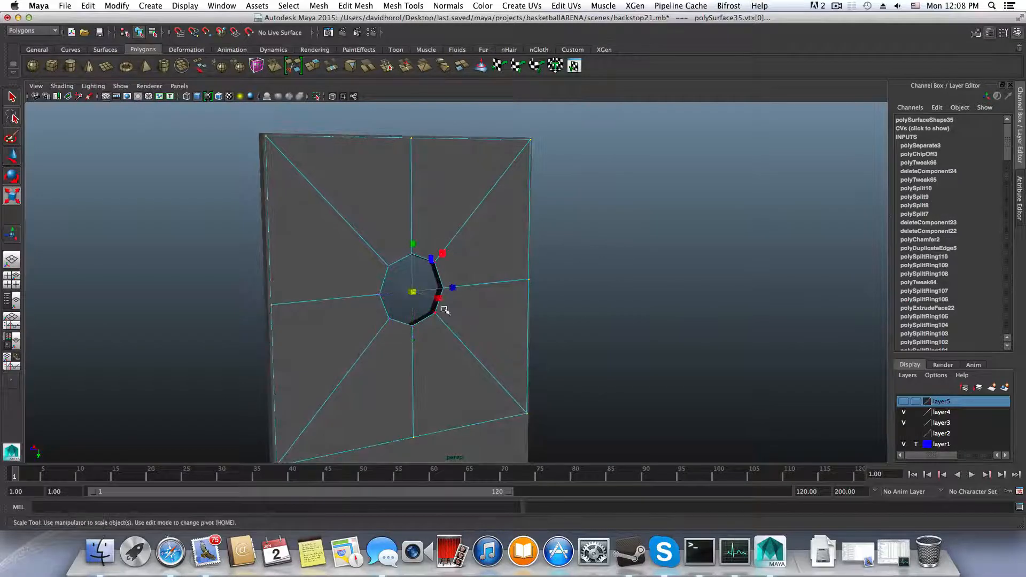
mouse_move(413, 292)
mouse_down()
mouse_move(382, 294)
mouse_move(454, 292)
mouse_move(349, 292)
mouse_move(429, 292)
mouse_up()
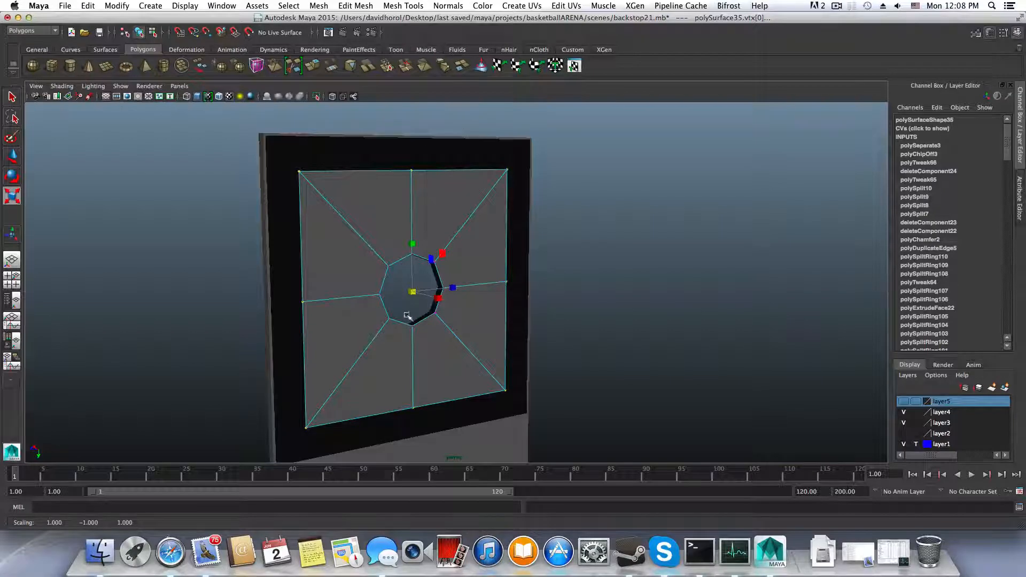
mouse_move(411, 292)
mouse_down()
mouse_move(440, 293)
mouse_move(409, 300)
mouse_move(417, 290)
mouse_up()
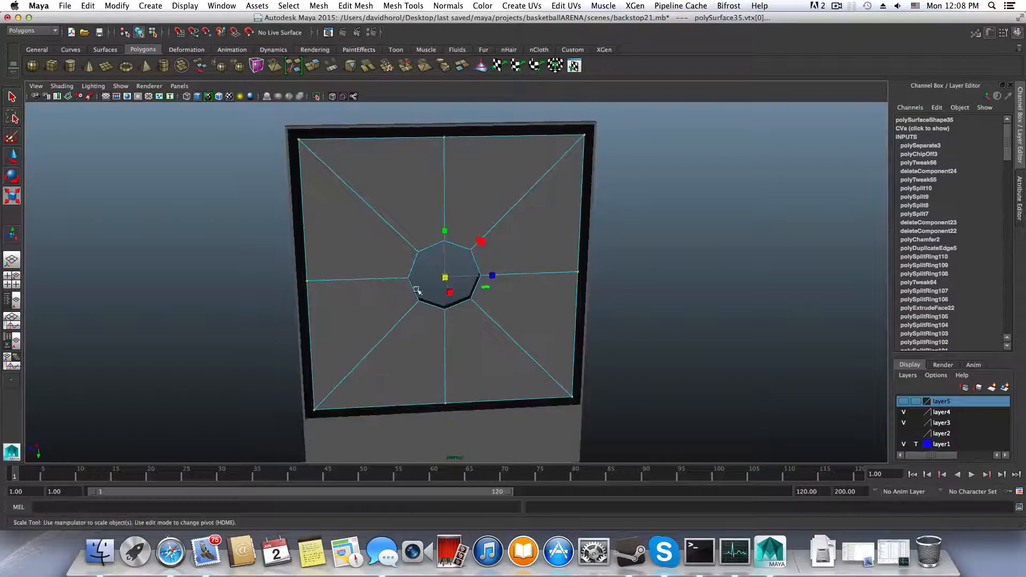
Combine the duplicated face ring with the backstop base mesh into one object
key(F8)
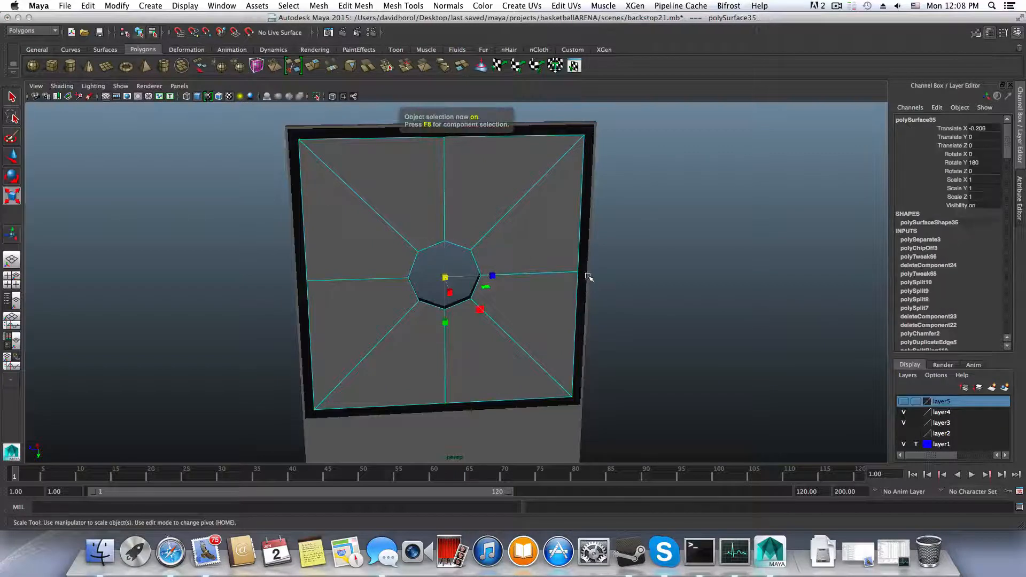
shift+click(590, 276)
click(316, 6)
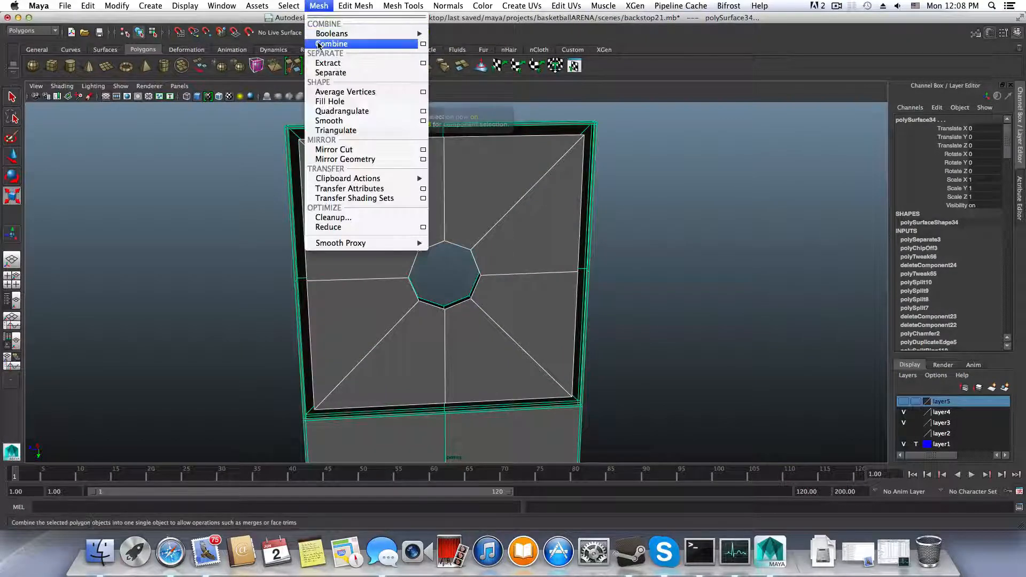
click(321, 48)
alt+drag(460, 313, 464, 308)
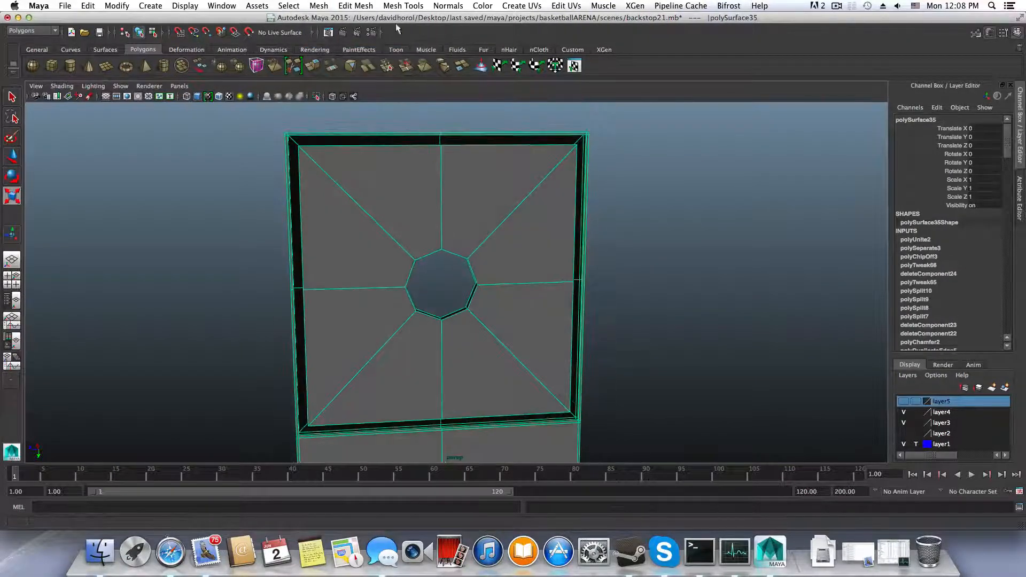
Activate the Merge Vertex Tool on the combined mesh and check that Merge To uses Target vertex
click(403, 5)
click(427, 149)
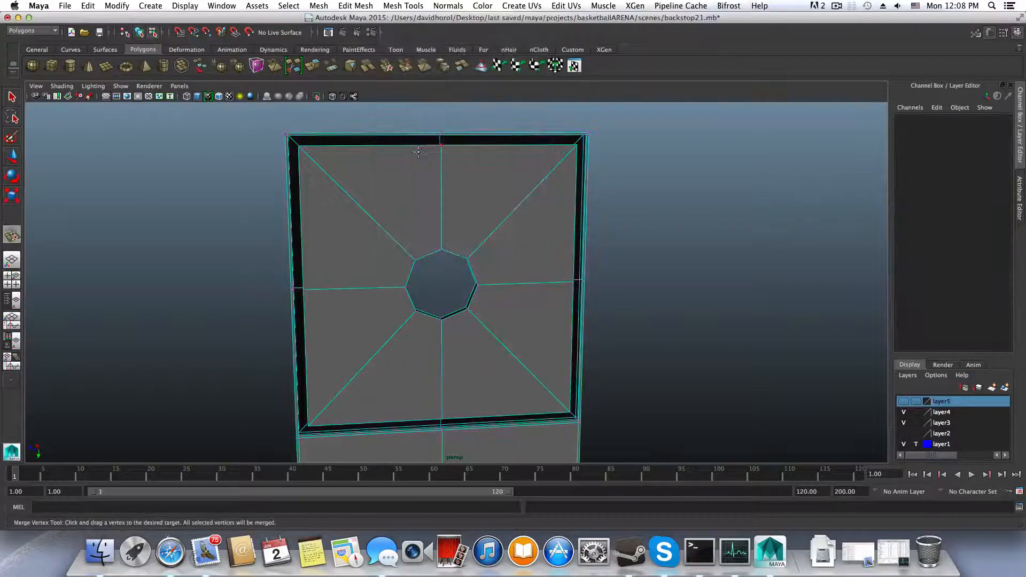
click(387, 4)
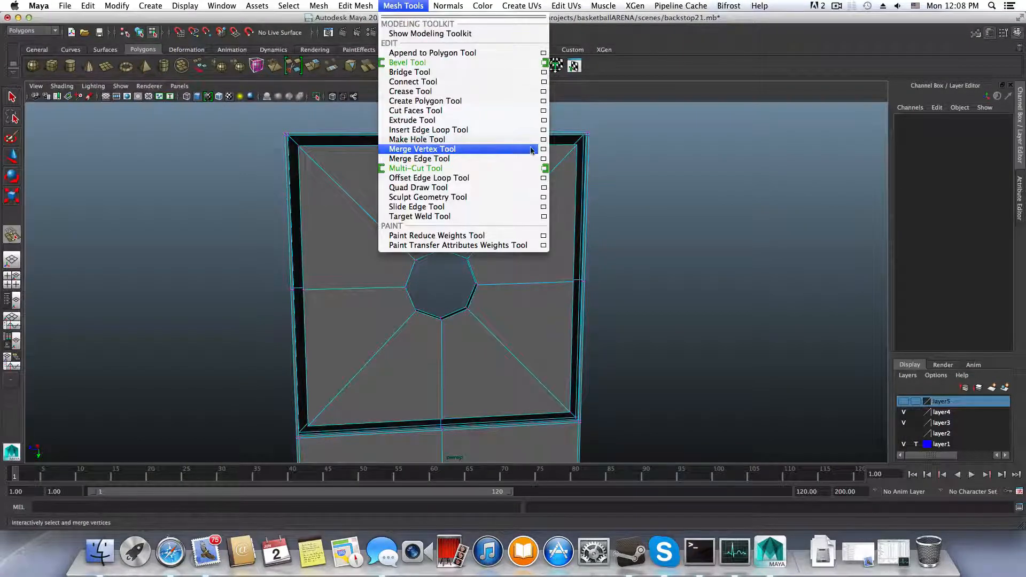
click(543, 149)
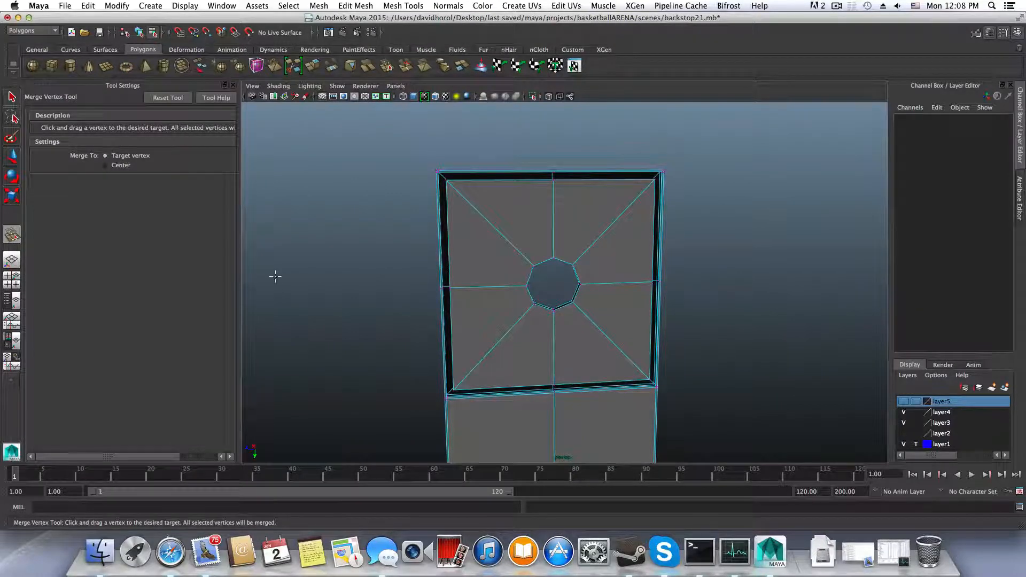
click(231, 86)
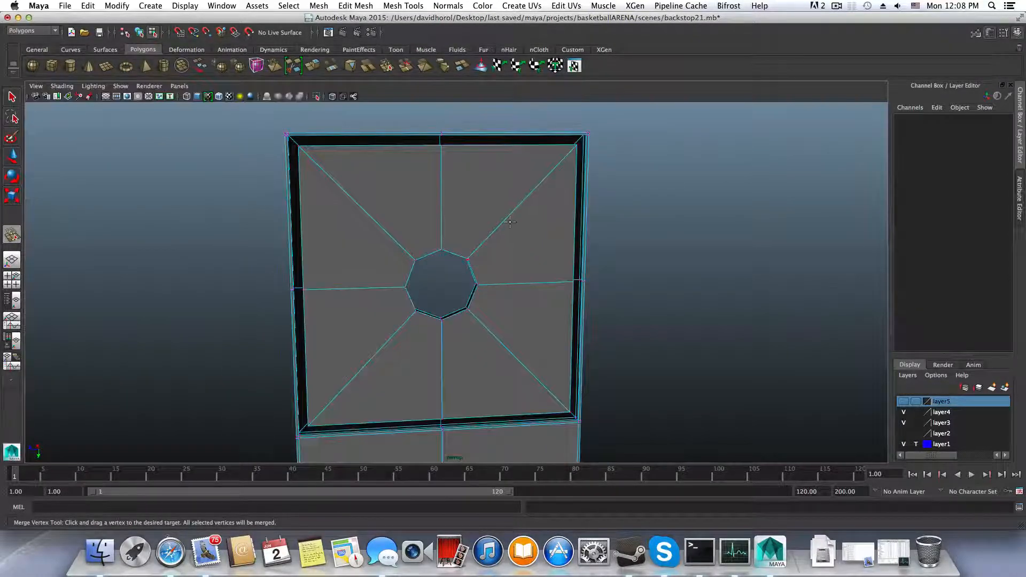
Merge the duplicated faces' upper border vertices, both corners and the midpoint, into the matching vertices on the plate's edge
alt+drag(511, 222, 400, 340)
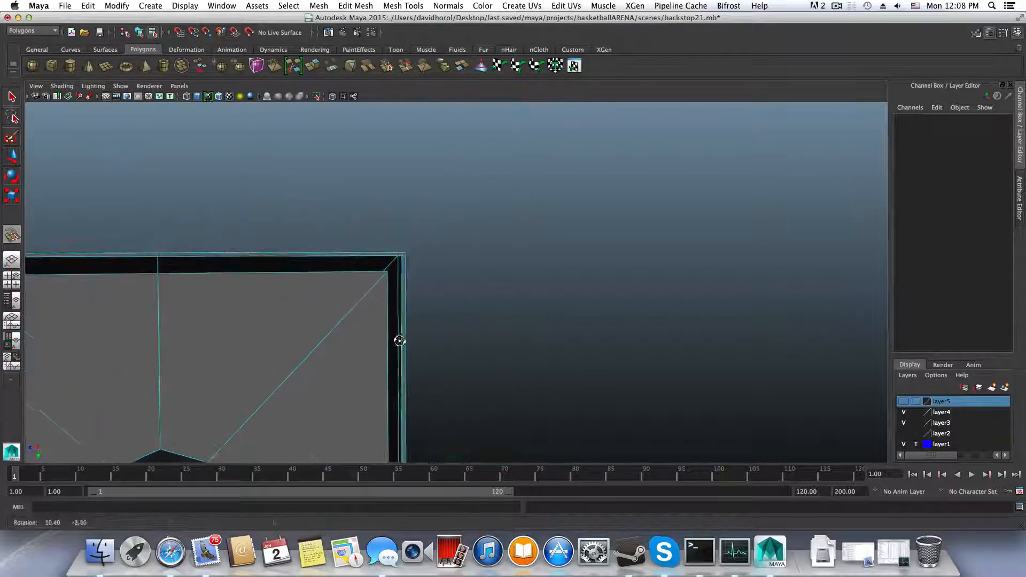
alt+right_drag(357, 336, 444, 348)
alt+middle_drag(369, 336, 437, 368)
alt+right_drag(330, 315, 448, 327)
drag(438, 277, 438, 275)
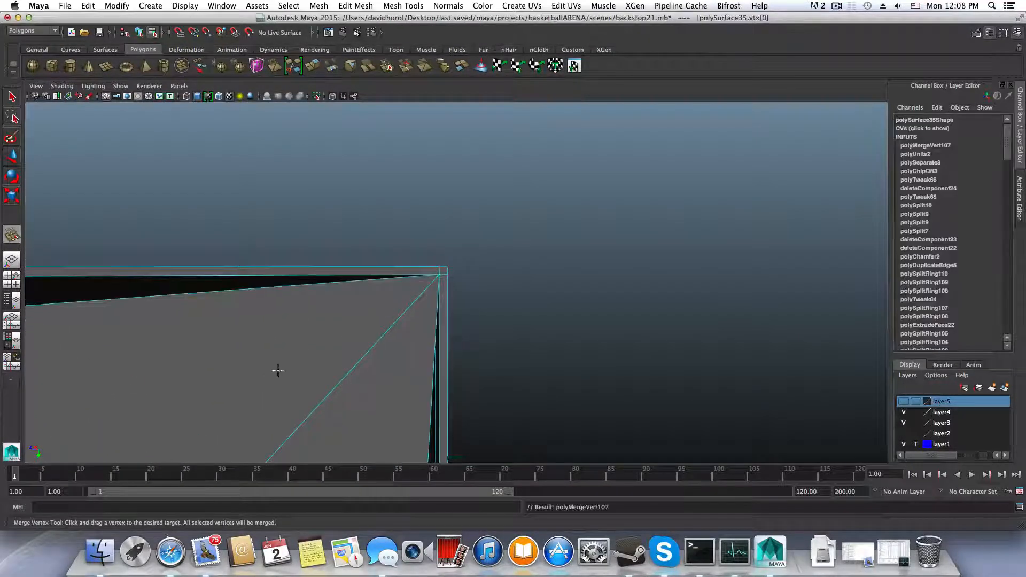
alt+middle_drag(256, 327, 613, 293)
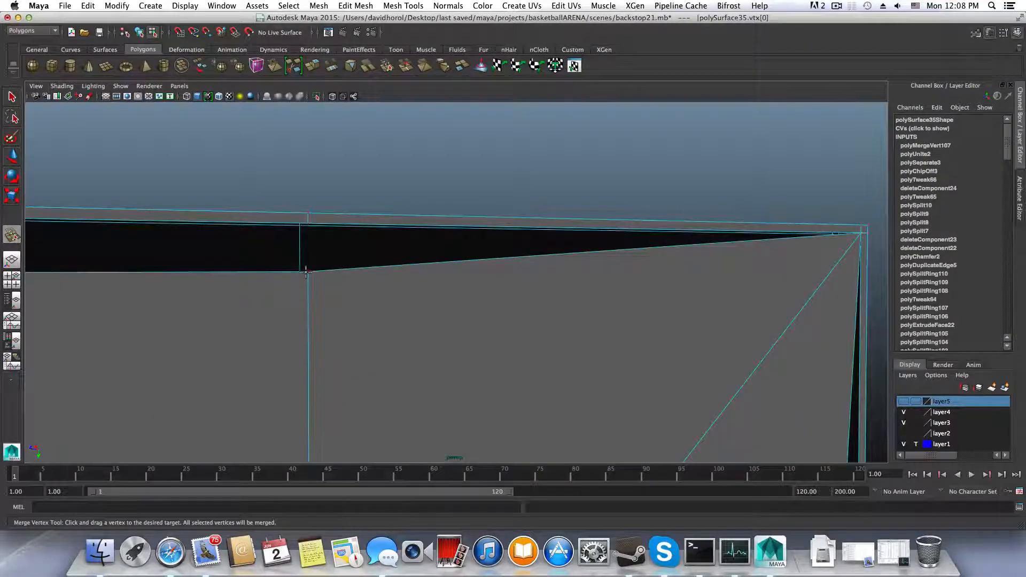
drag(305, 239, 309, 224)
alt+middle_drag(270, 294, 717, 290)
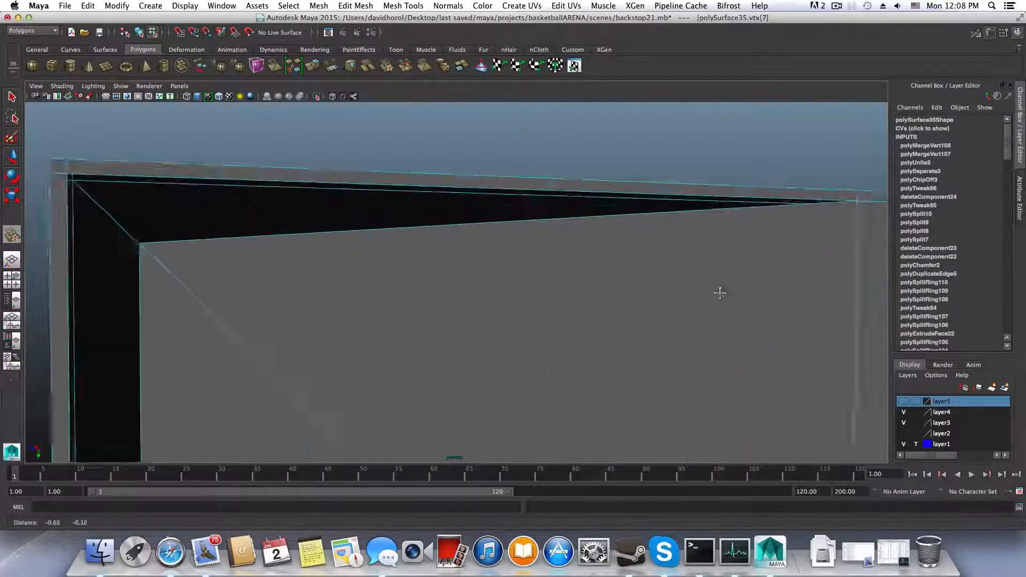
alt+right_drag(717, 290, 321, 203)
drag(205, 155, 324, 114)
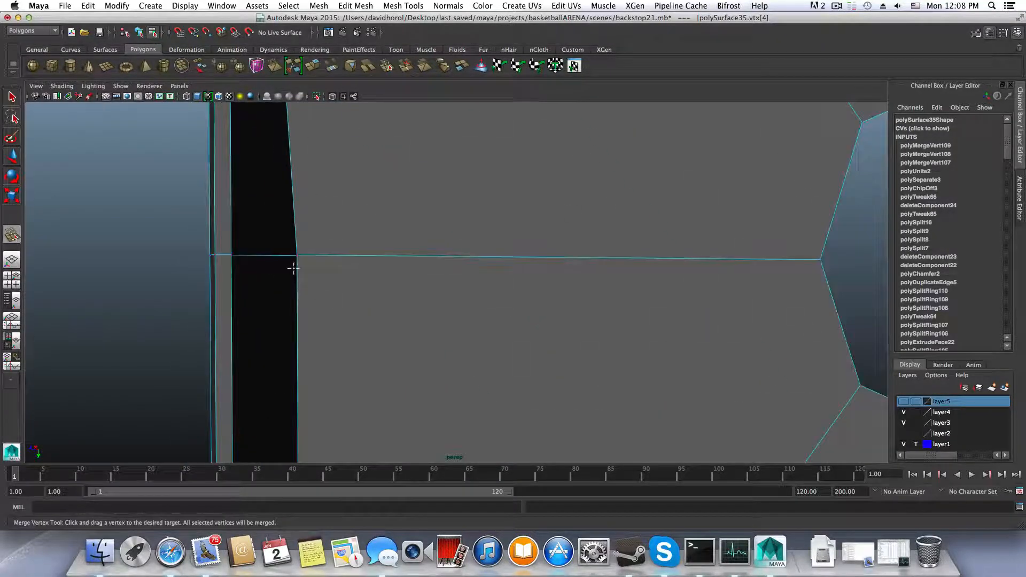
Merge the left midpoint, lower-left corner and lower midpoint vertices of the duplicated faces into the plate's edge
click(297, 252)
drag(263, 254, 378, 229)
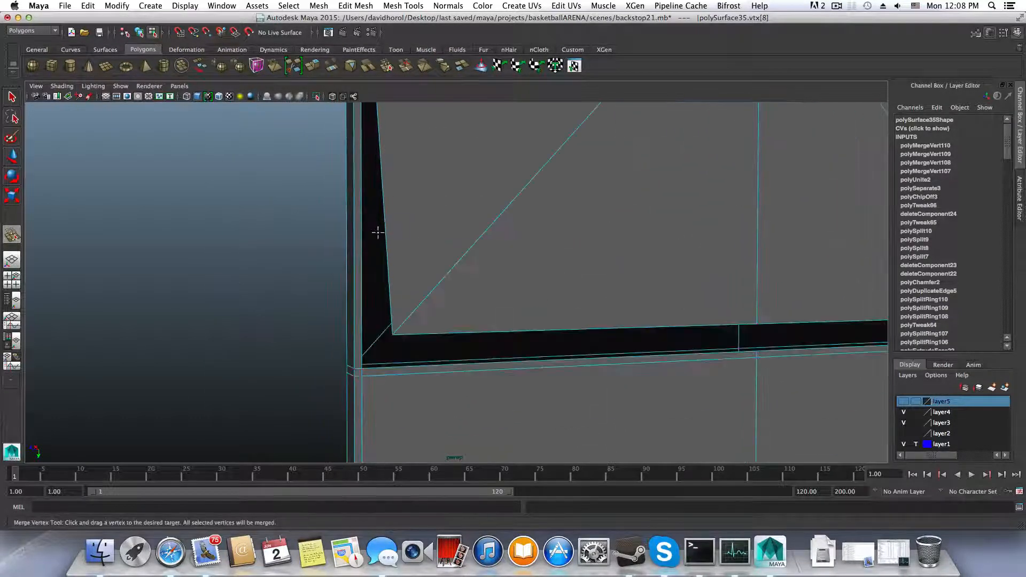
click(361, 369)
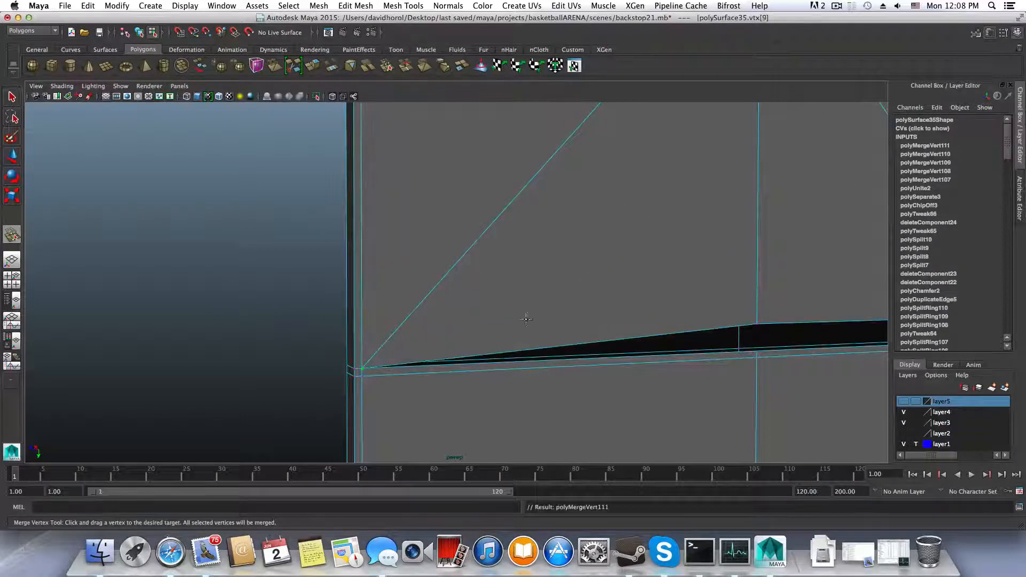
alt+drag(362, 368, 468, 361)
drag(518, 341, 307, 328)
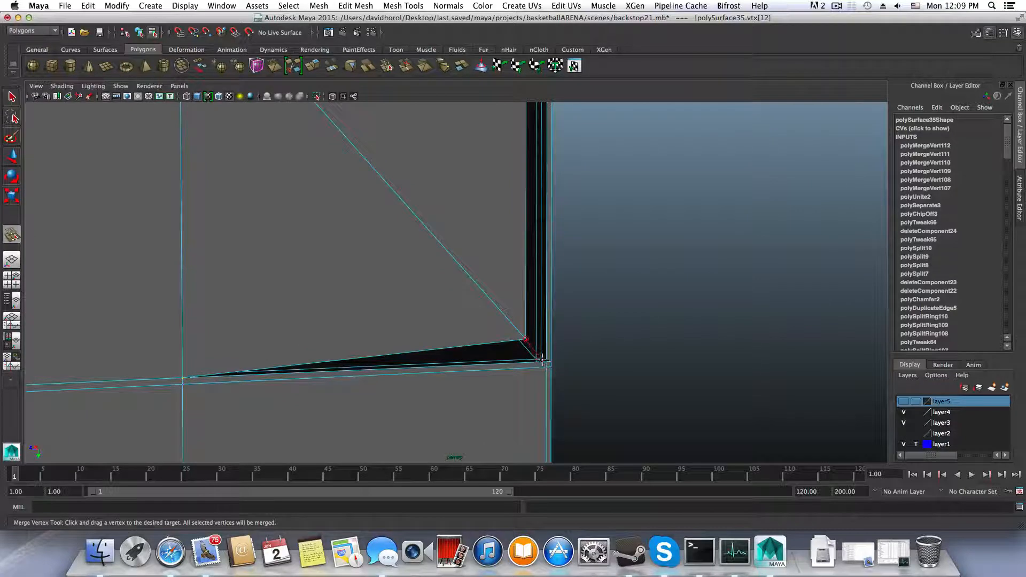
Merge the lower-right corner and right midpoint vertices of the duplicated faces into the plate's edge
drag(547, 362, 547, 362)
alt+middle_drag(535, 336, 483, 419)
alt+middle_drag(463, 282, 449, 376)
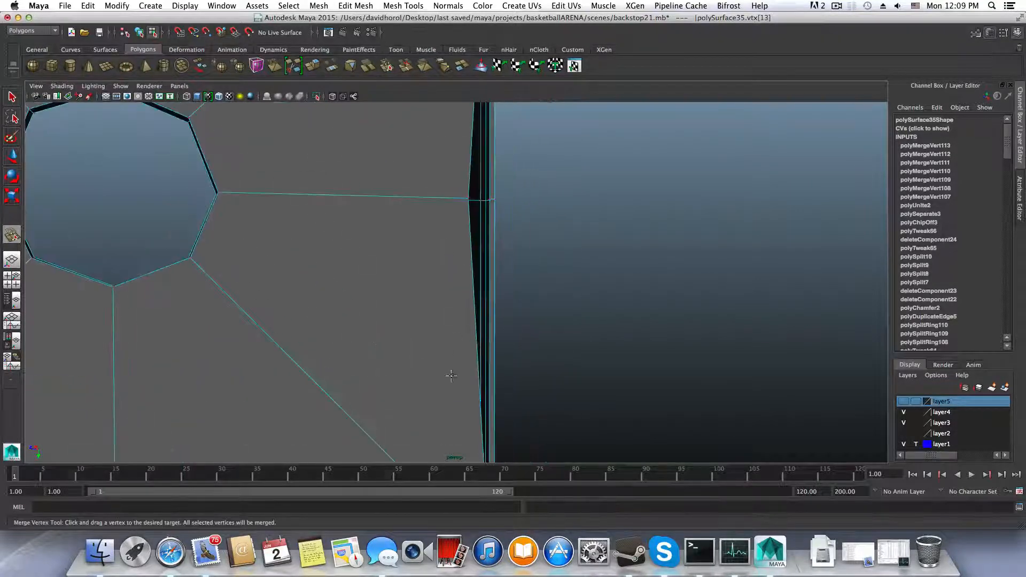
drag(490, 199, 488, 270)
alt+middle_drag(488, 271, 305, 285)
alt+drag(305, 284, 510, 208)
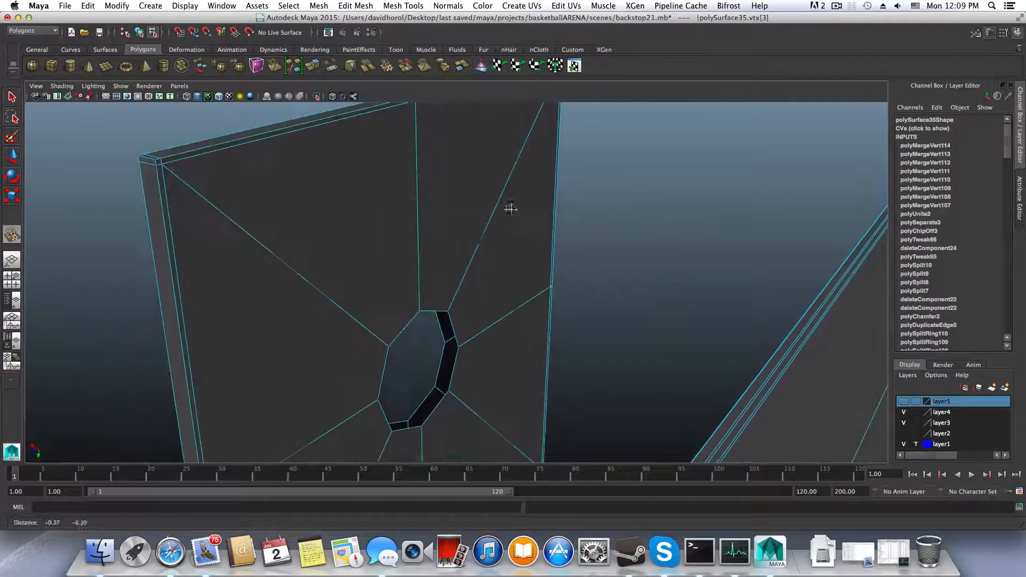
Leave the Merge Vertex Tool and select the border edge loops of the hole on both sides of the plate
key(F8)
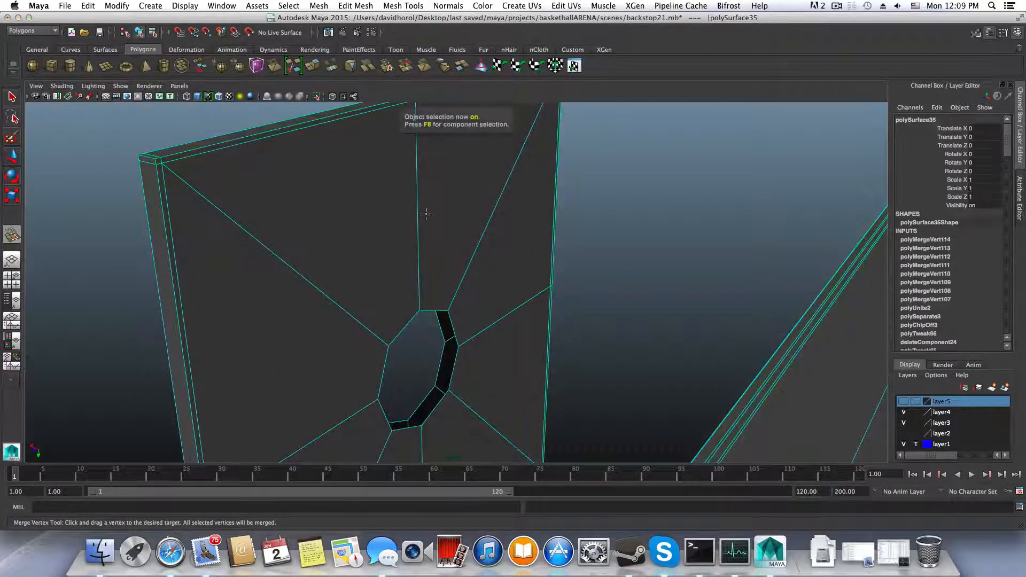
key(q)
alt+drag(522, 339, 672, 258)
right_drag(672, 258, 688, 221)
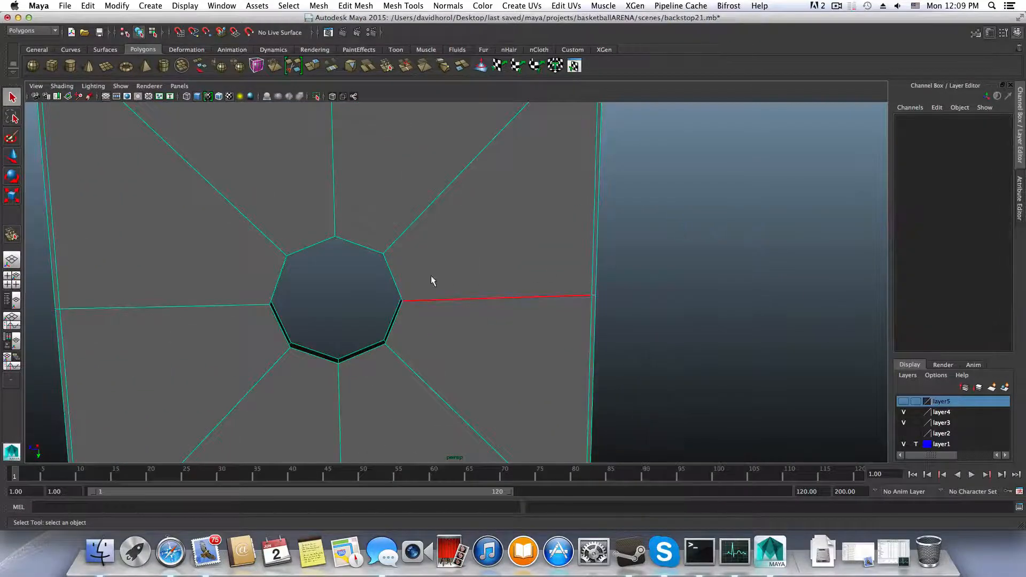
click(394, 279)
alt+drag(394, 279, 367, 315)
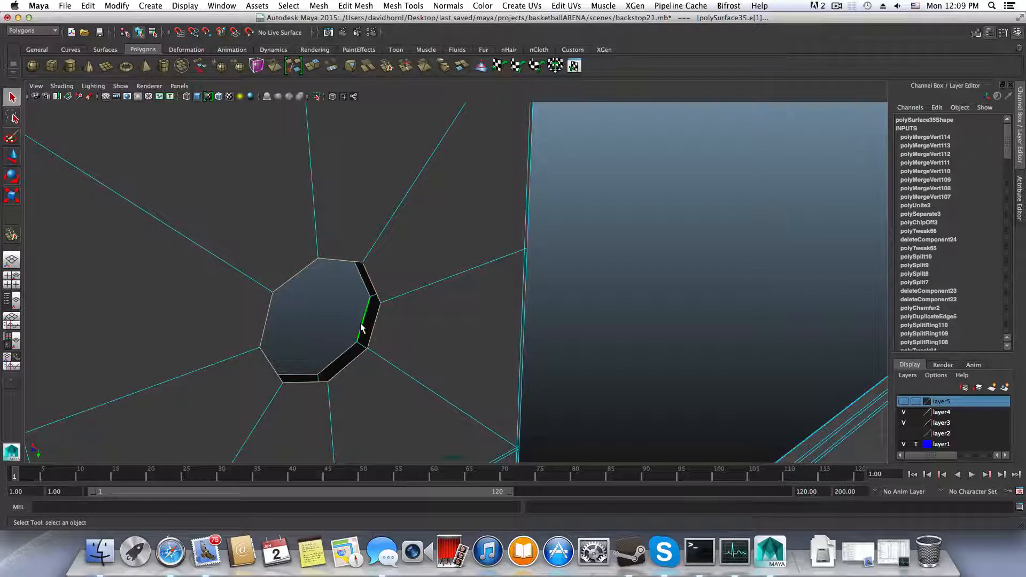
alt+drag(380, 344, 647, 338)
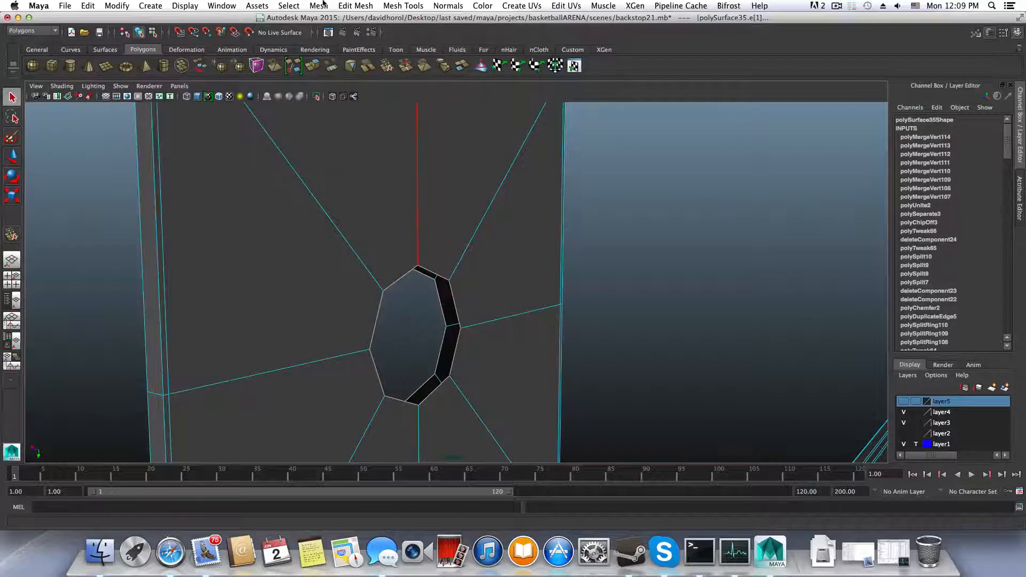
Try to bridge the hole's two selected border edge loops, and undo the attempt
click(356, 6)
click(374, 132)
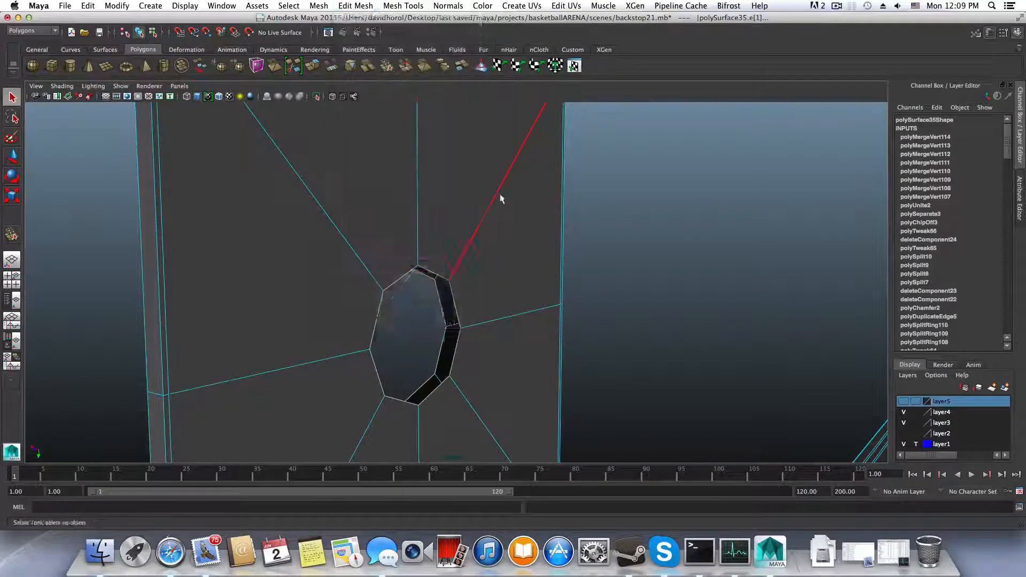
key(ctrl+z)
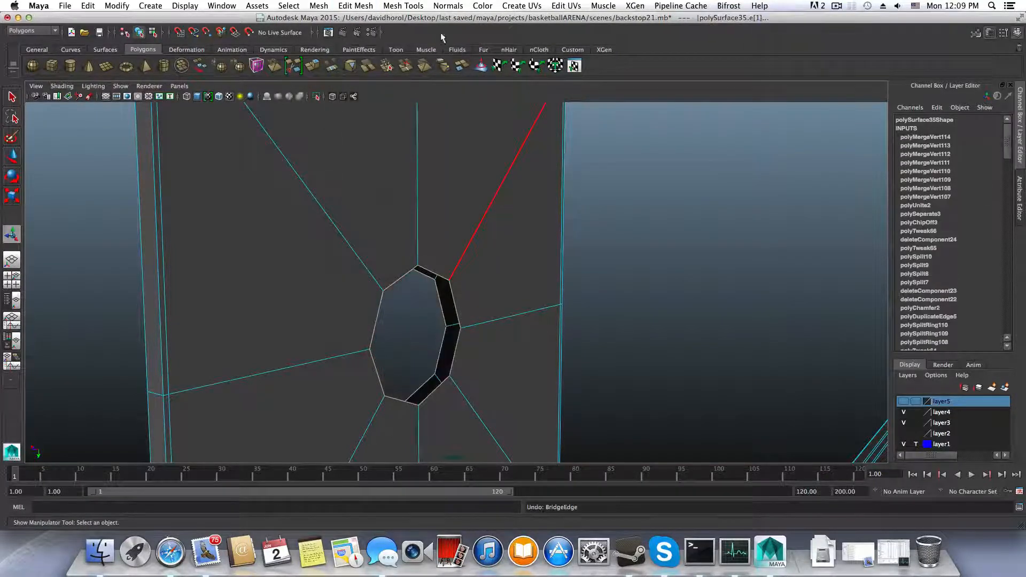
Extrude the hole's selected border edges and scale them through the plate's thickness until both sides meet in the middle
alt+drag(503, 199, 398, 137)
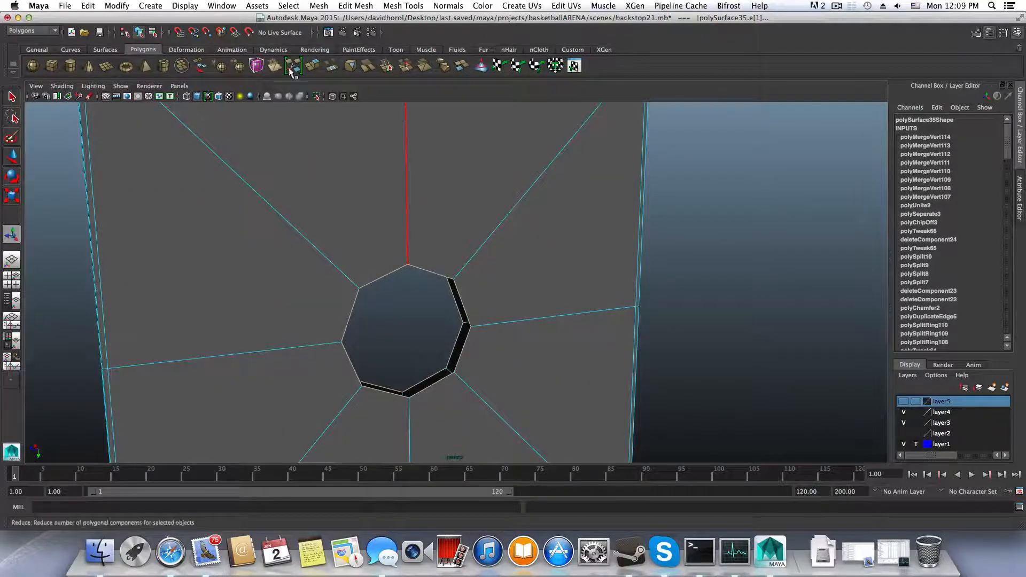
click(314, 65)
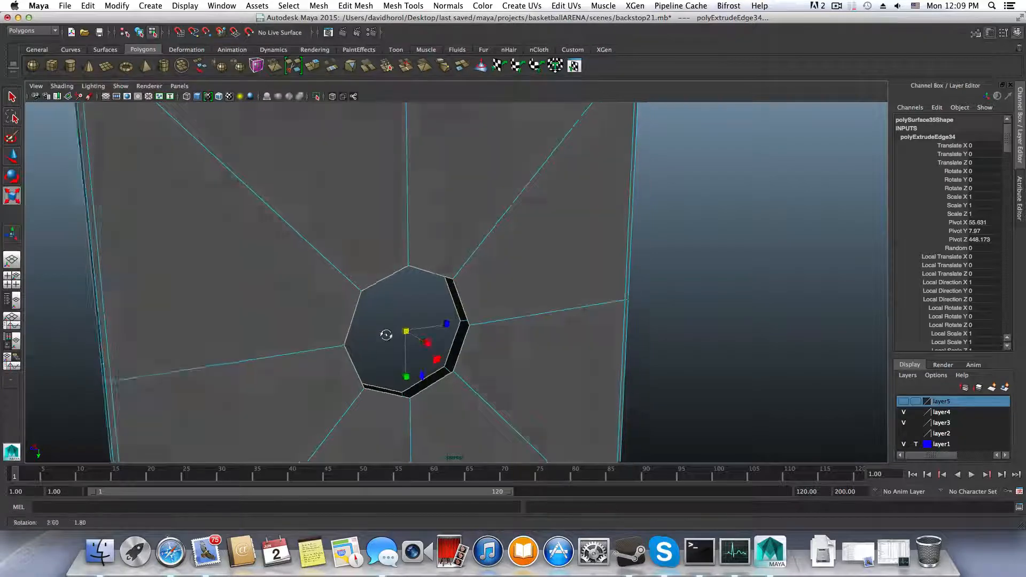
alt+drag(387, 332, 432, 342)
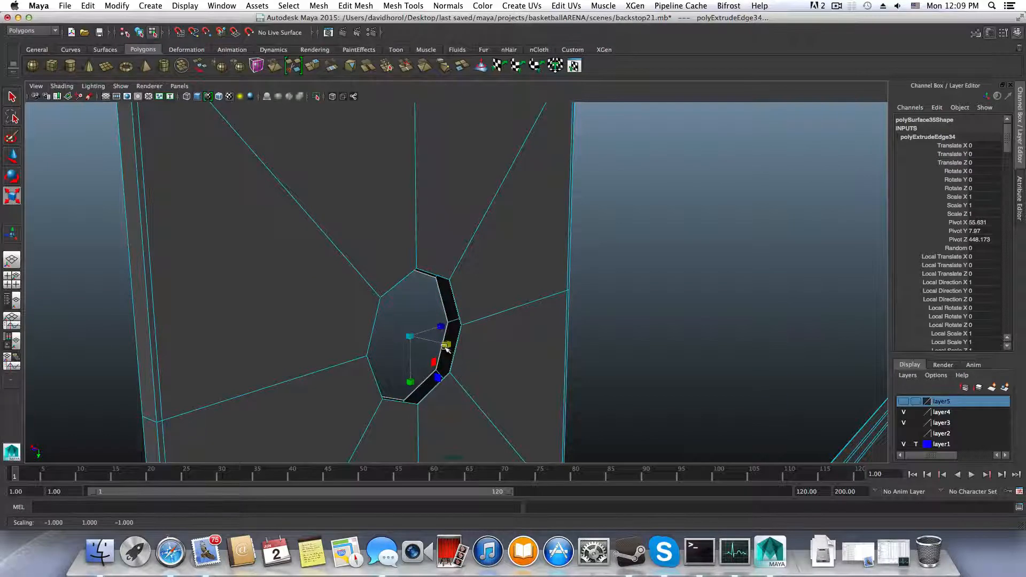
drag(446, 346, 404, 363)
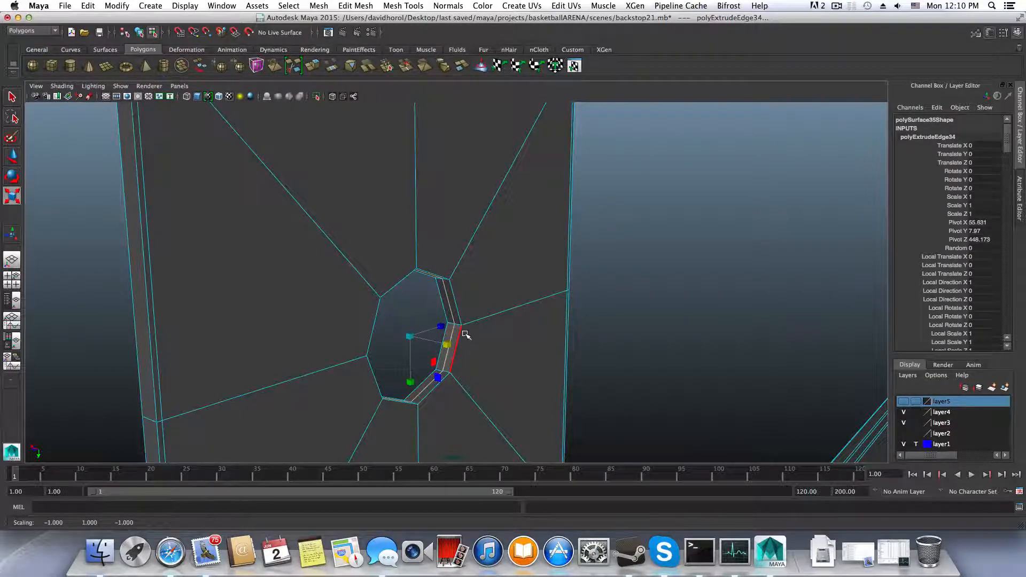
Convert the selection of extruded edges inside the hole to vertices
shift+right_click(480, 310)
ctrl+right_click(480, 310)
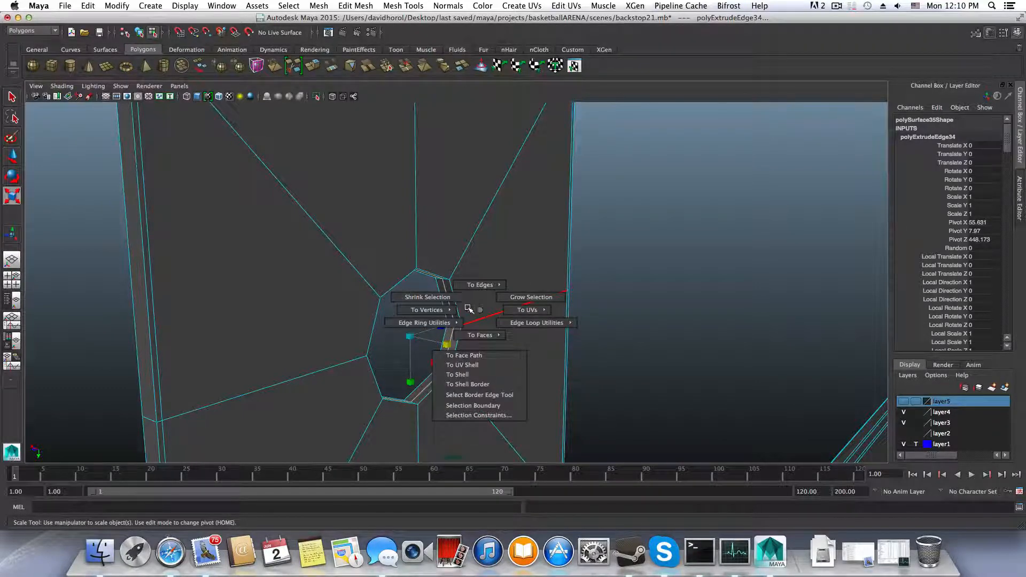
ctrl+right_drag(469, 309, 422, 331)
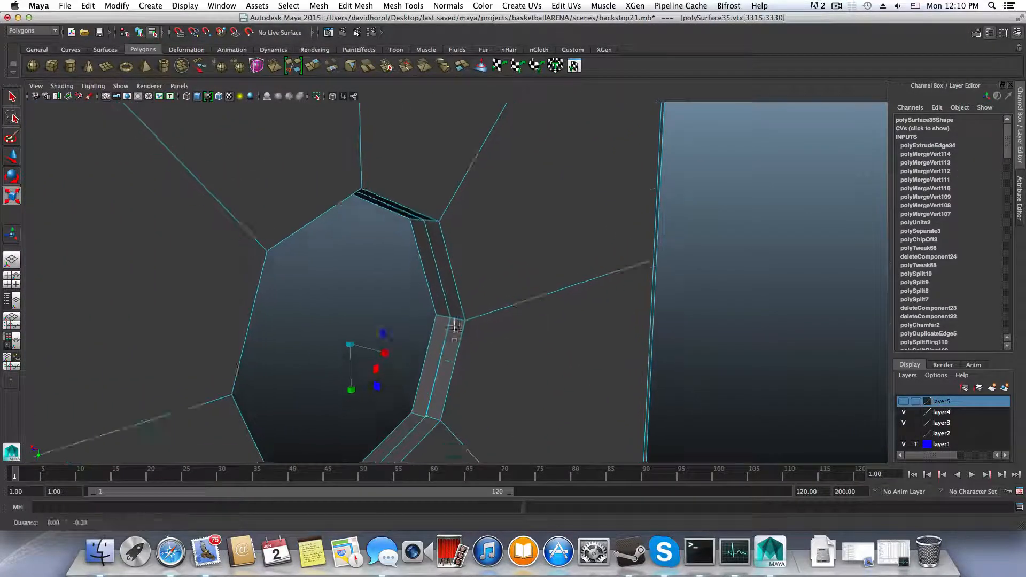
alt+middle_drag(423, 332, 419, 245)
alt+drag(419, 245, 415, 286)
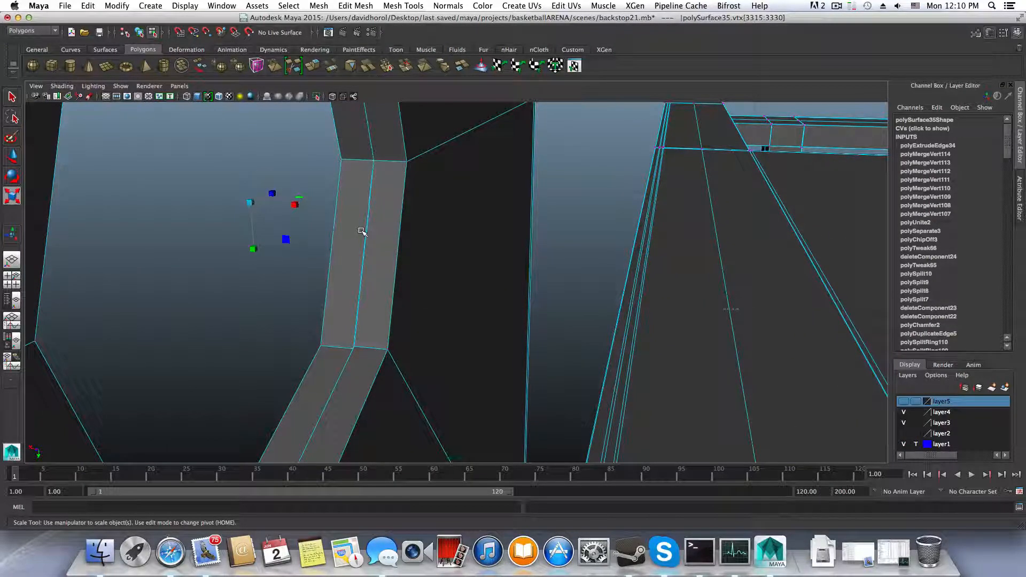
scroll(362, 231, down, 3)
alt+drag(362, 232, 392, 278)
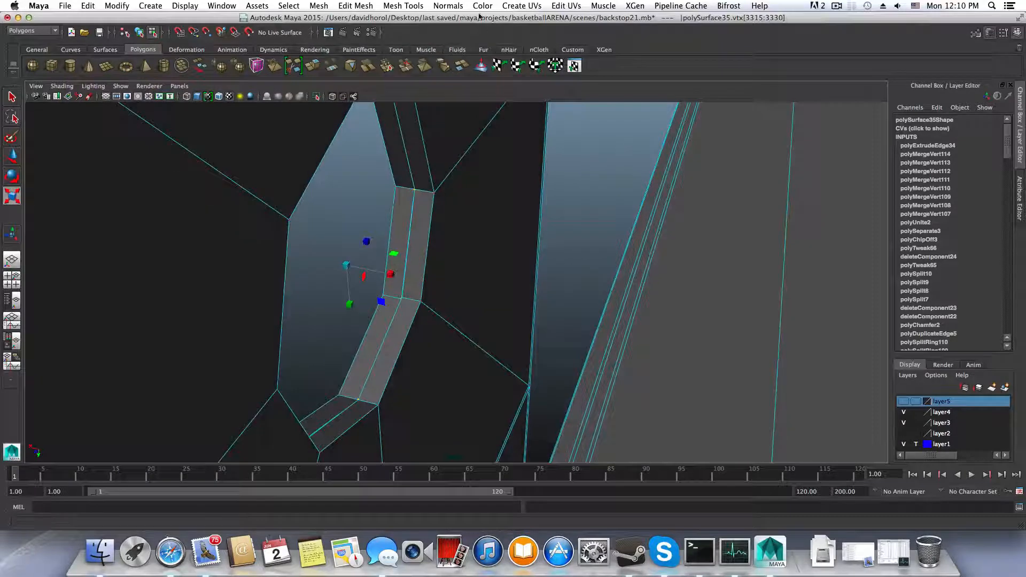
Try to merge the selected vertices inside the hole with the current Merge Components settings
click(325, 6)
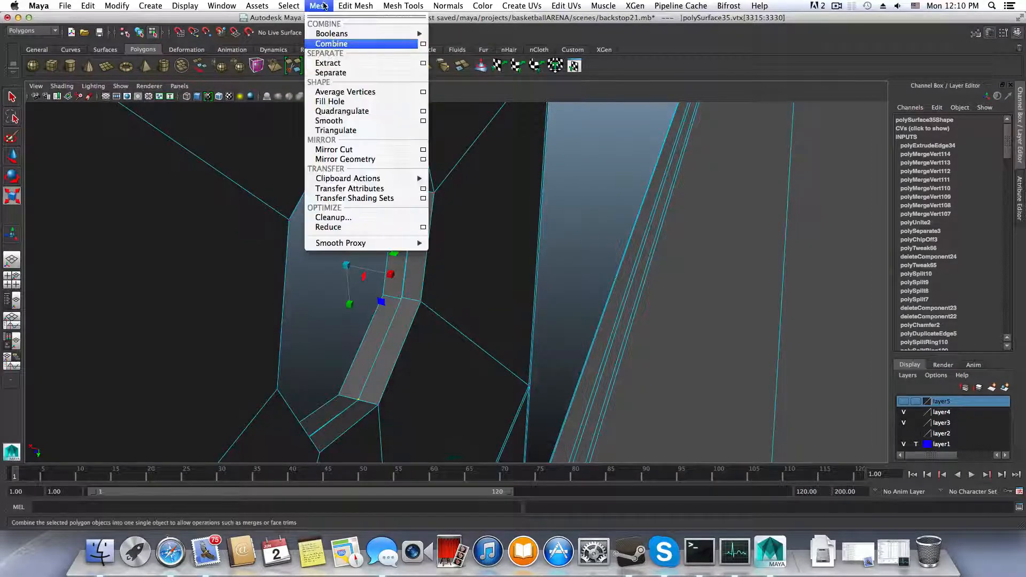
mouse_move(354, 6)
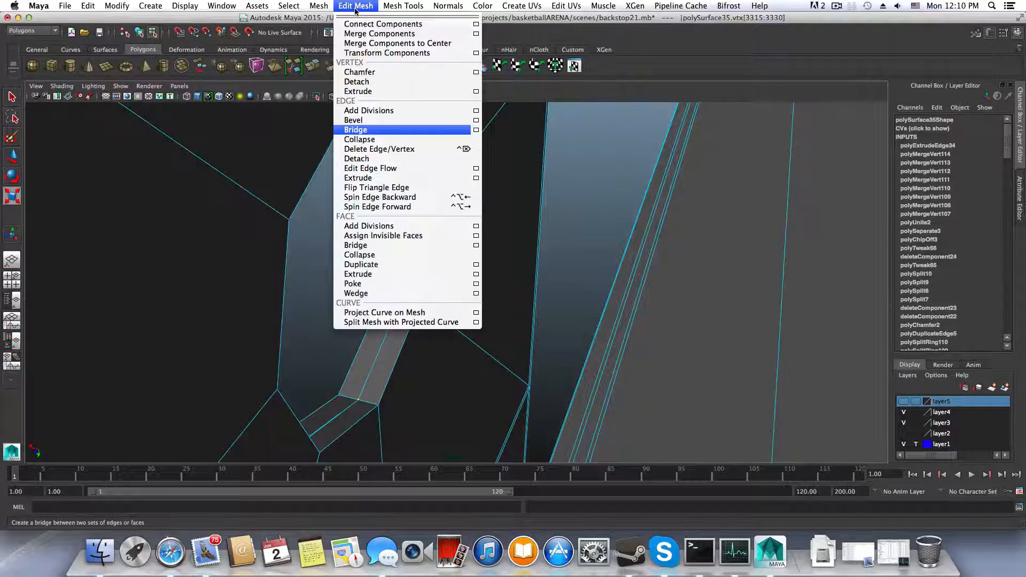
click(379, 37)
key(f)
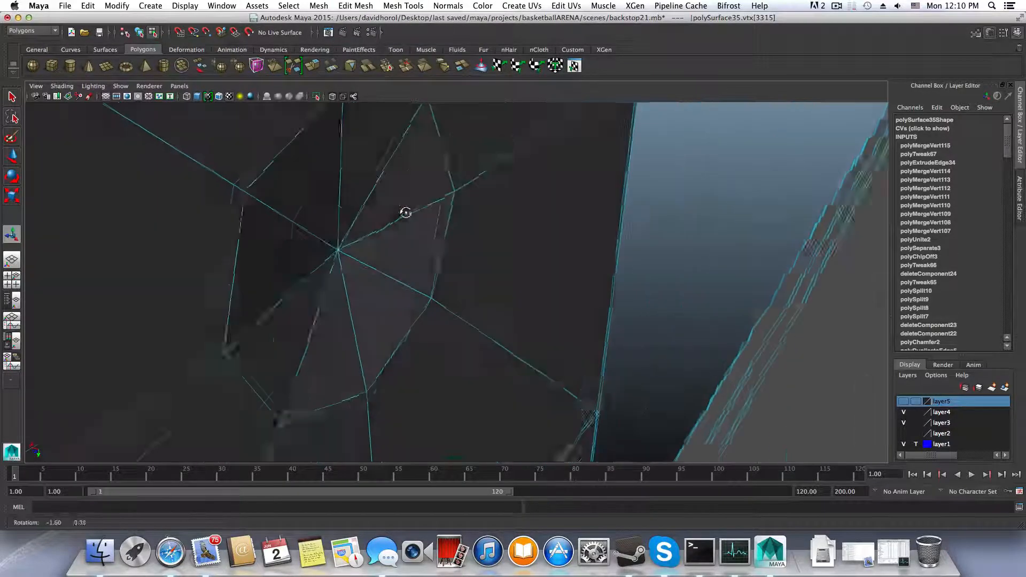
Open the Merge Vertices options and reset the settings to the default threshold of 0.0100
click(355, 5)
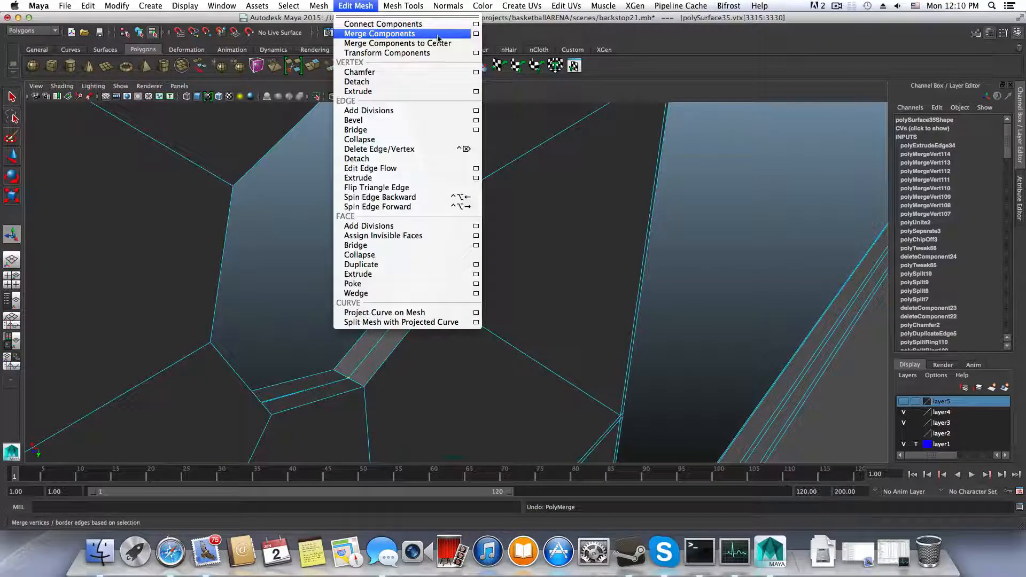
click(475, 35)
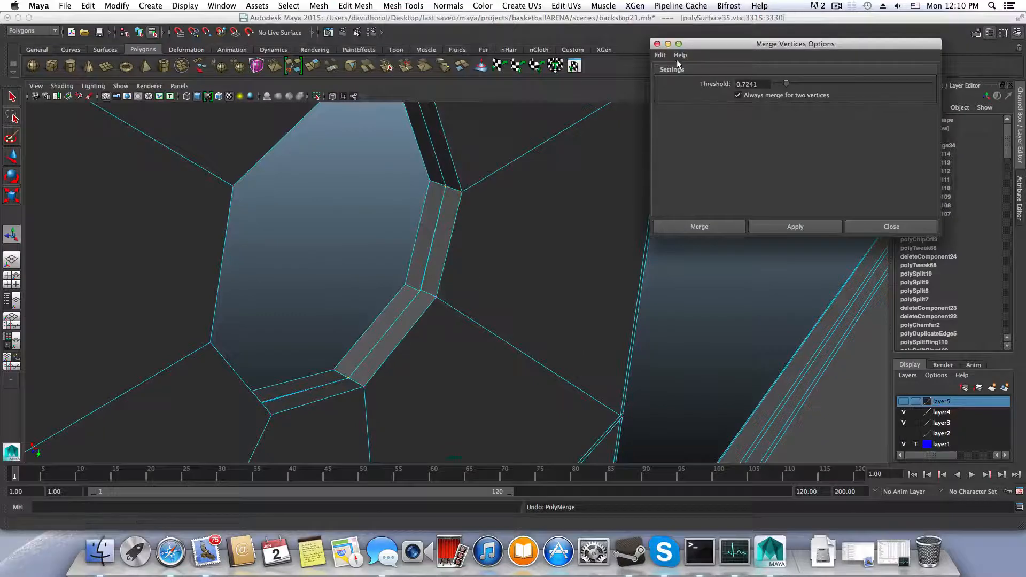
click(660, 55)
click(676, 76)
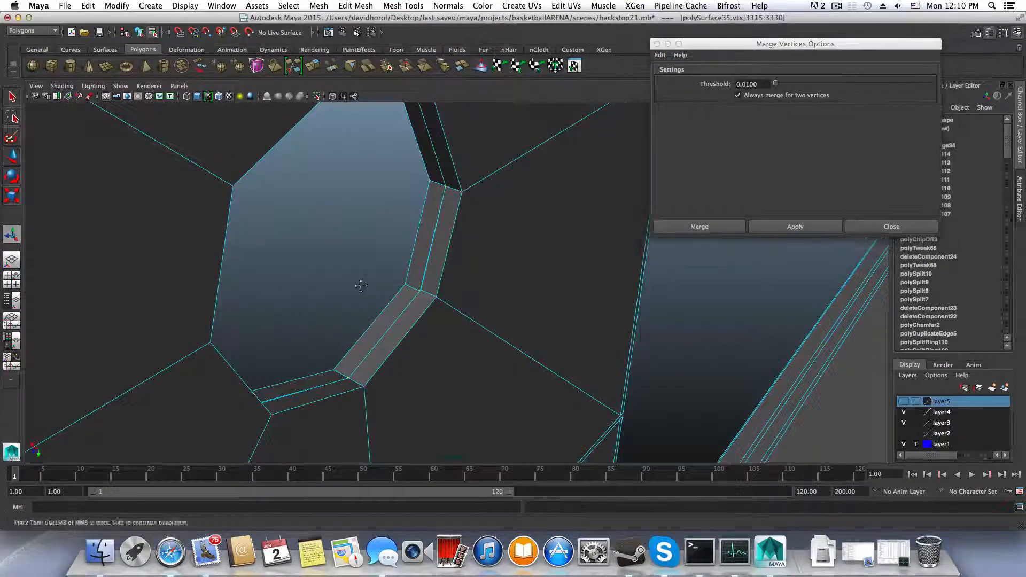
Examine the seam between the two extruded edge strips all around the inside of the hole
alt+middle_drag(360, 286, 322, 272)
alt+drag(322, 272, 349, 267)
alt+right_drag(348, 268, 586, 346)
alt+middle_drag(364, 331, 417, 330)
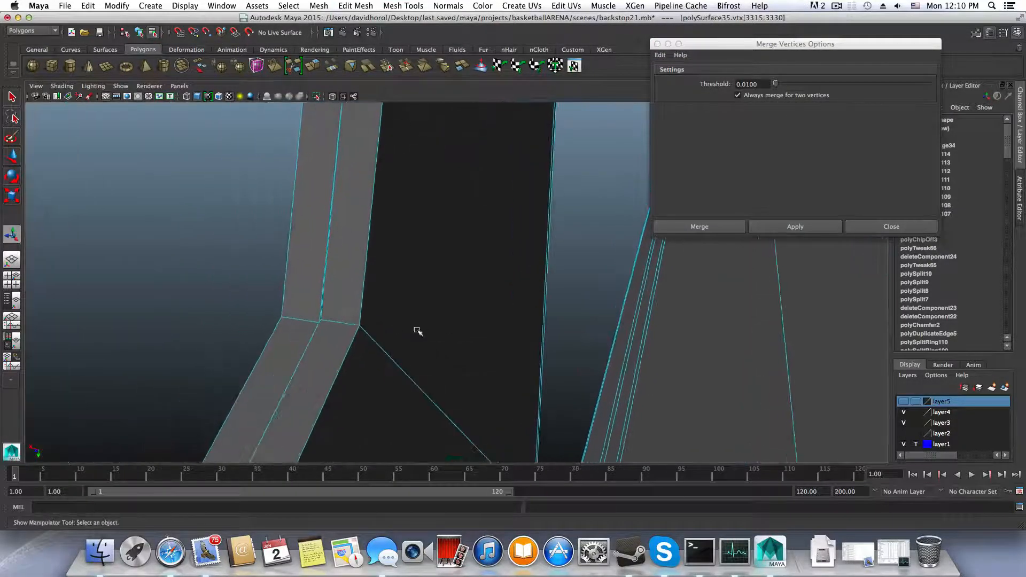
alt+drag(417, 330, 306, 271)
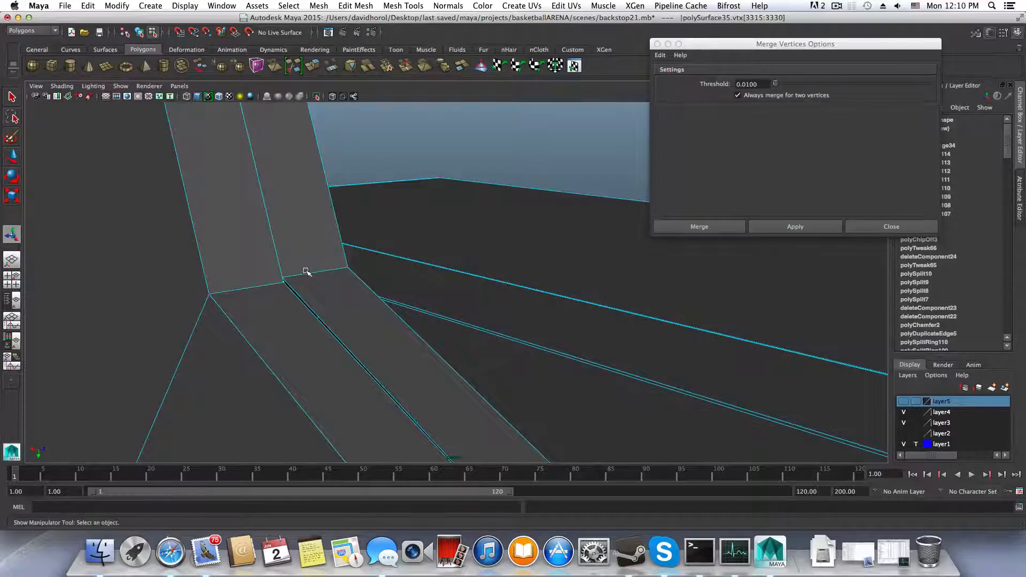
scroll(325, 293, down, 8)
scroll(390, 314, down, 3)
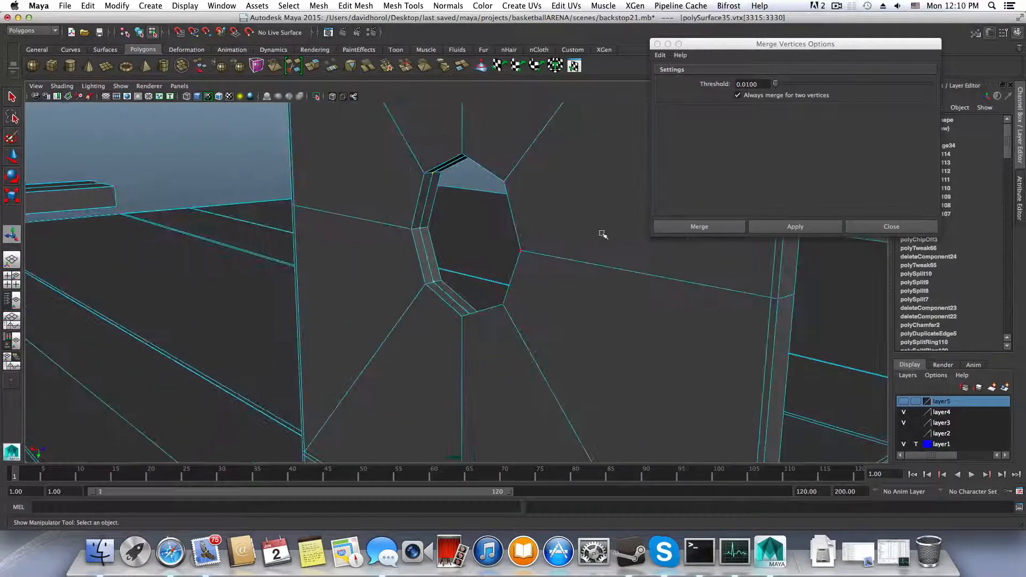
alt+drag(461, 281, 401, 346)
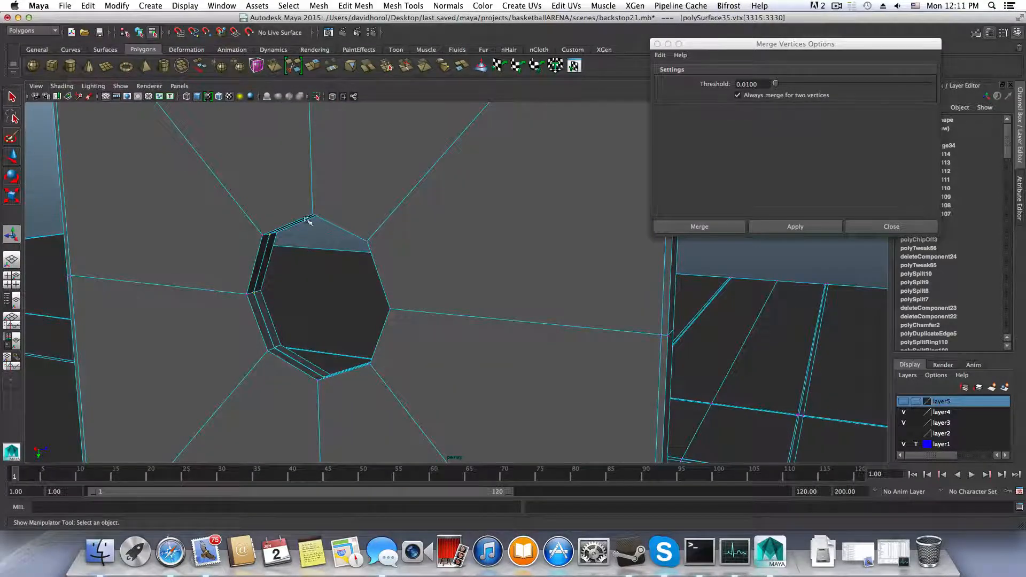
alt+drag(276, 264, 255, 252)
alt+drag(353, 249, 431, 244)
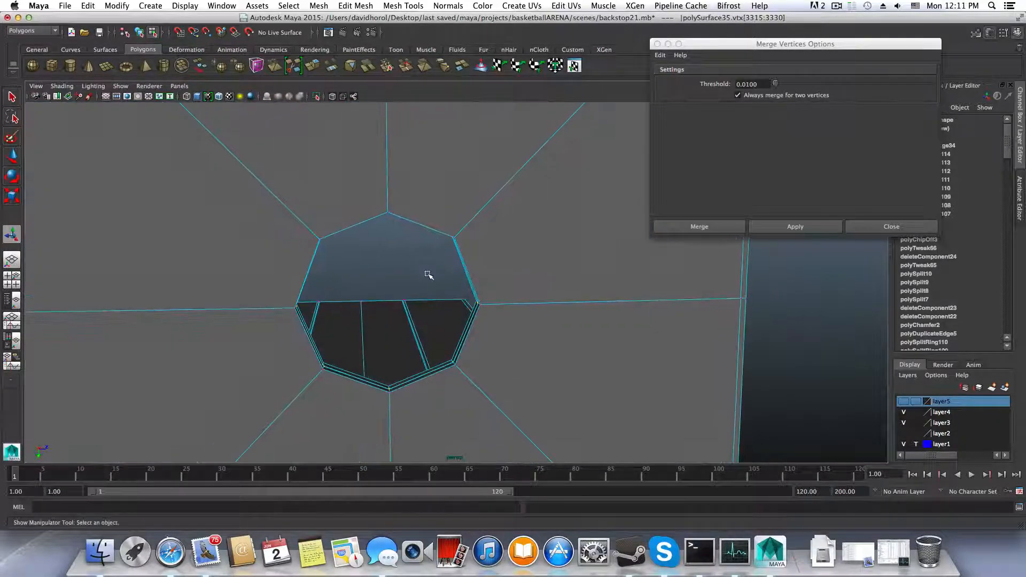
Close the Merge Vertices options and scale the selected seam vertices along the hole's depth, opening a narrow gap between the two strips
alt+drag(496, 272, 467, 277)
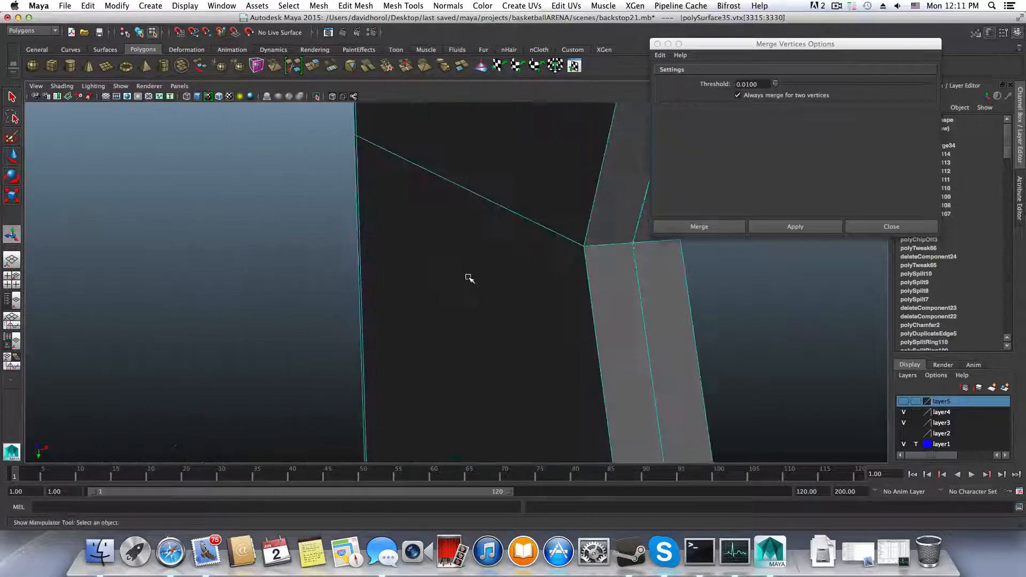
click(892, 227)
alt+drag(738, 283, 544, 291)
key(e)
key(r)
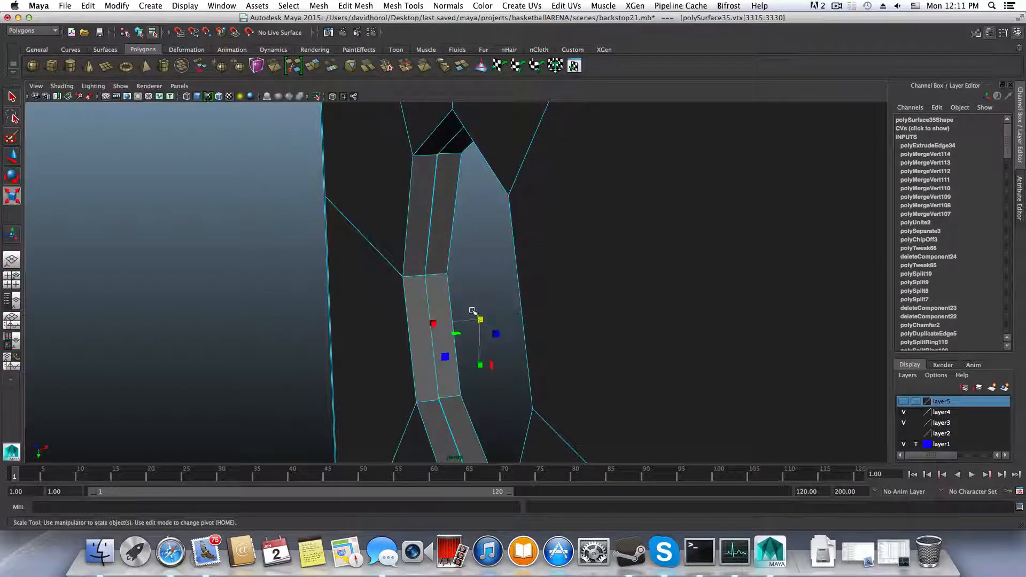
drag(433, 324, 421, 327)
drag(357, 337, 219, 356)
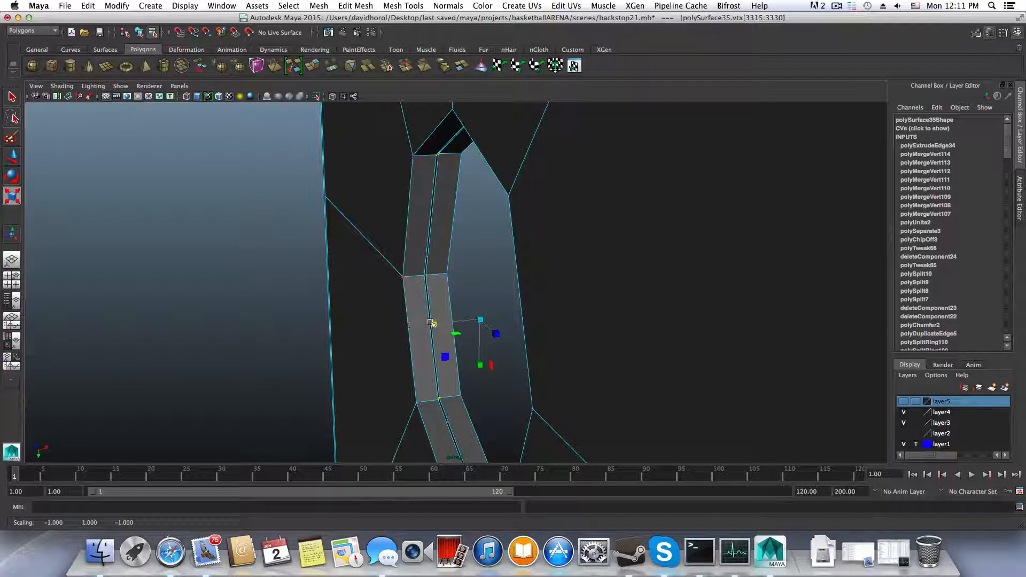
Return to object selection and activate the Merge Vertex Tool with Merge To set to Center
key(F8)
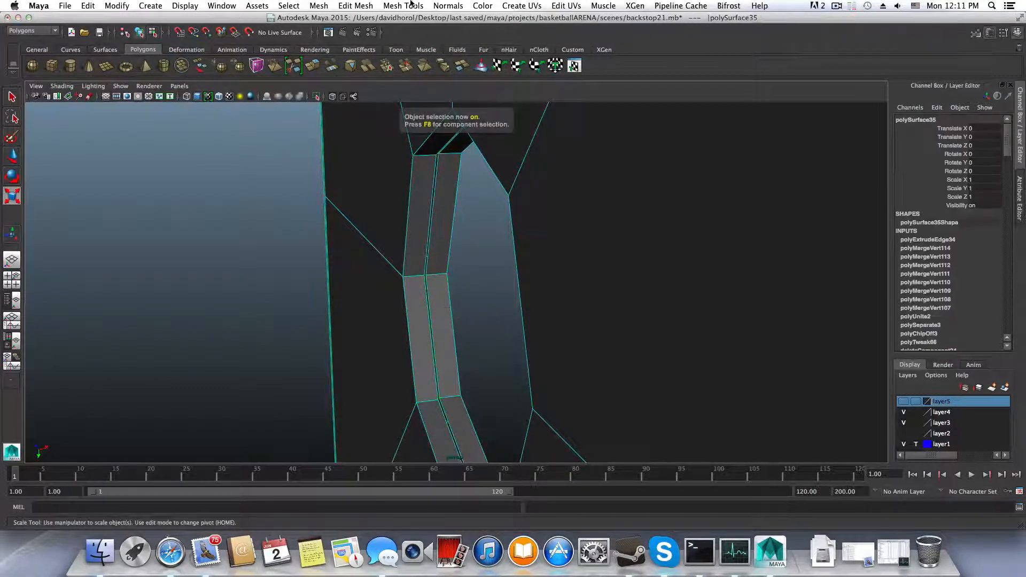
click(417, 5)
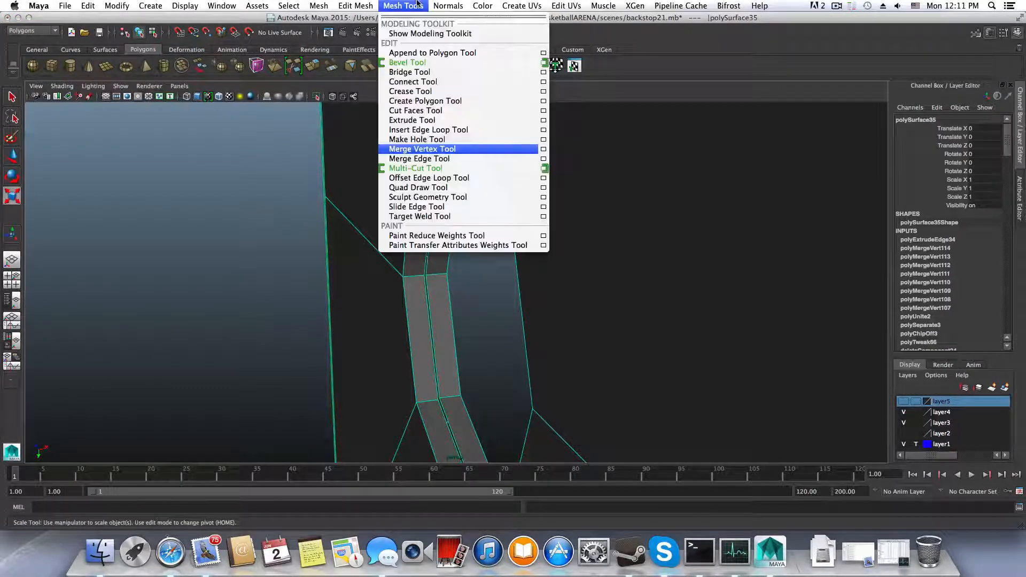
click(543, 149)
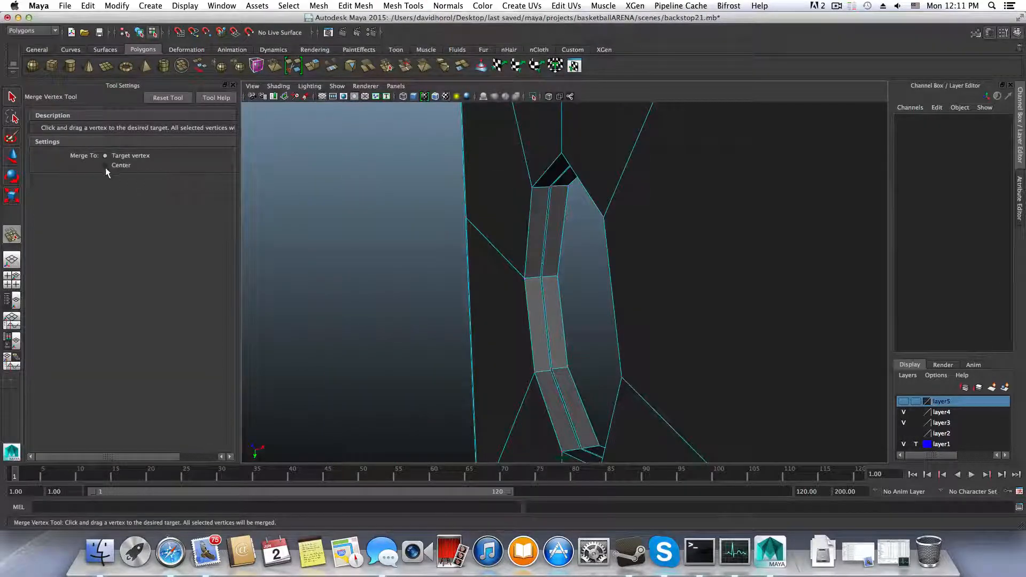
Merge each pair of facing vertices at their center along the seam all around the inside of the hole
alt+right_drag(428, 298, 642, 354)
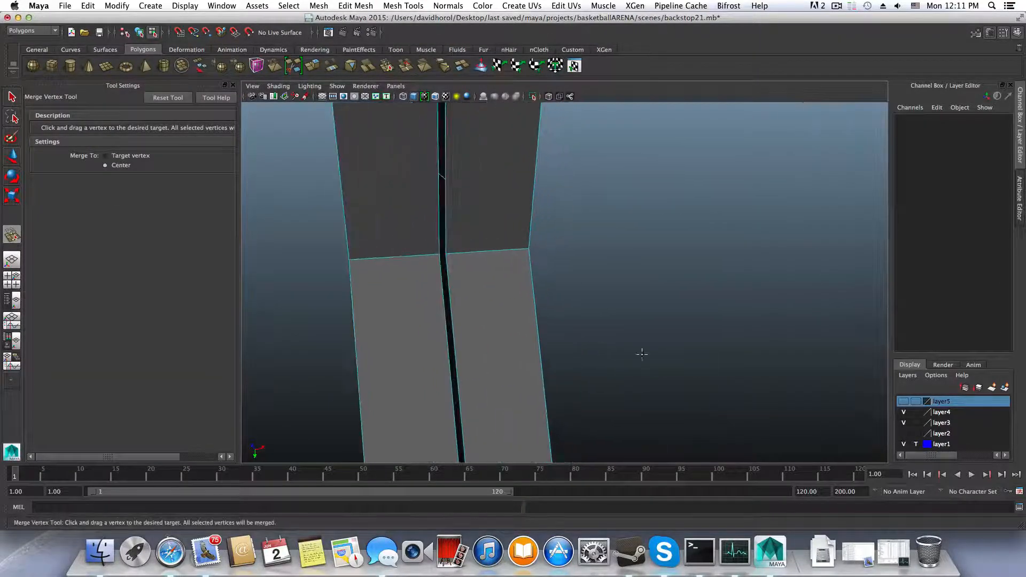
drag(443, 260, 461, 218)
alt+drag(499, 291, 332, 169)
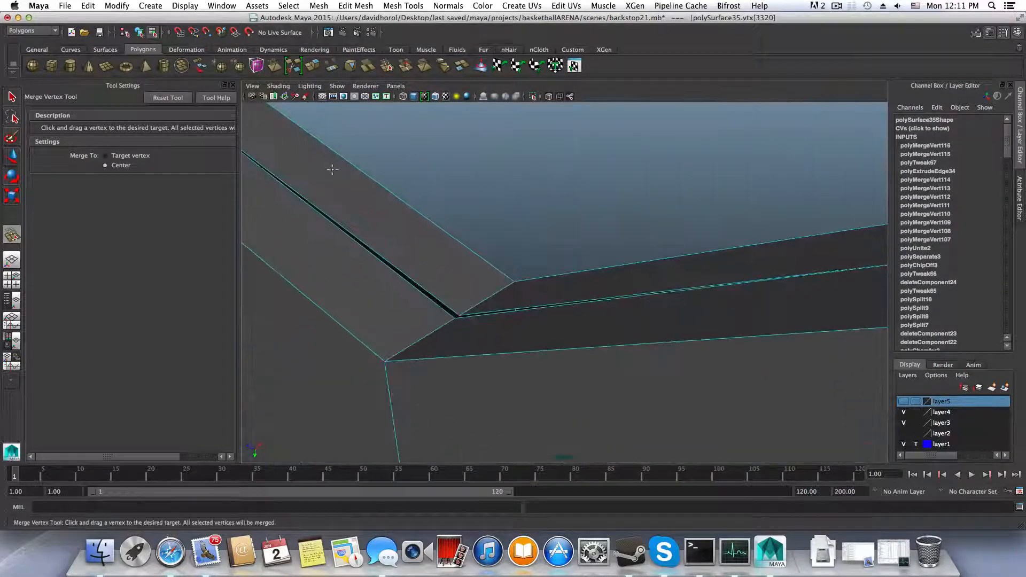
drag(453, 318, 459, 316)
alt+drag(556, 321, 523, 172)
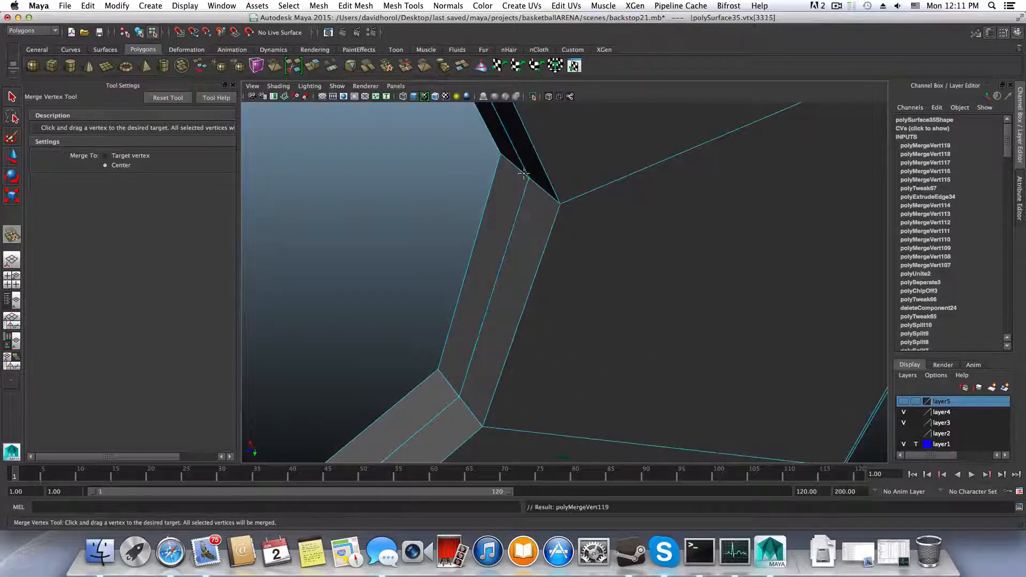
alt+middle_drag(519, 206, 509, 259)
alt+drag(509, 258, 518, 219)
alt+middle_drag(518, 220, 481, 357)
alt+drag(481, 357, 511, 342)
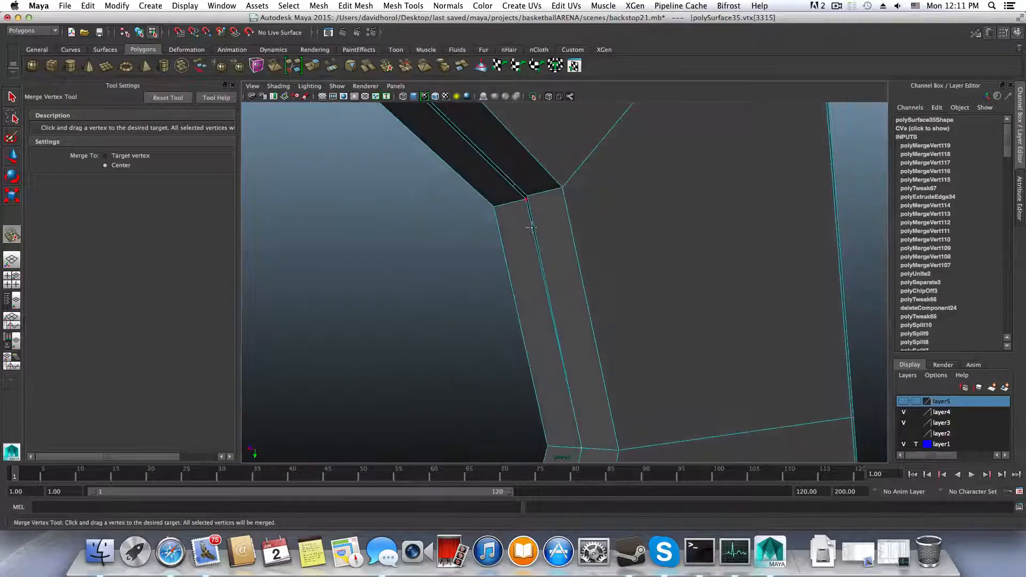
drag(533, 198, 497, 275)
drag(259, 161, 253, 171)
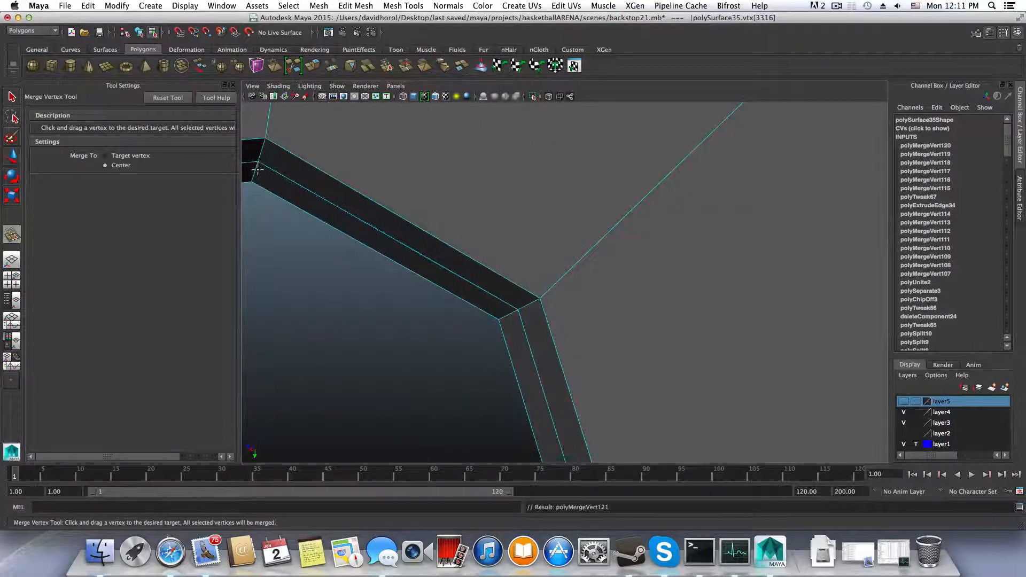
alt+drag(342, 224, 476, 266)
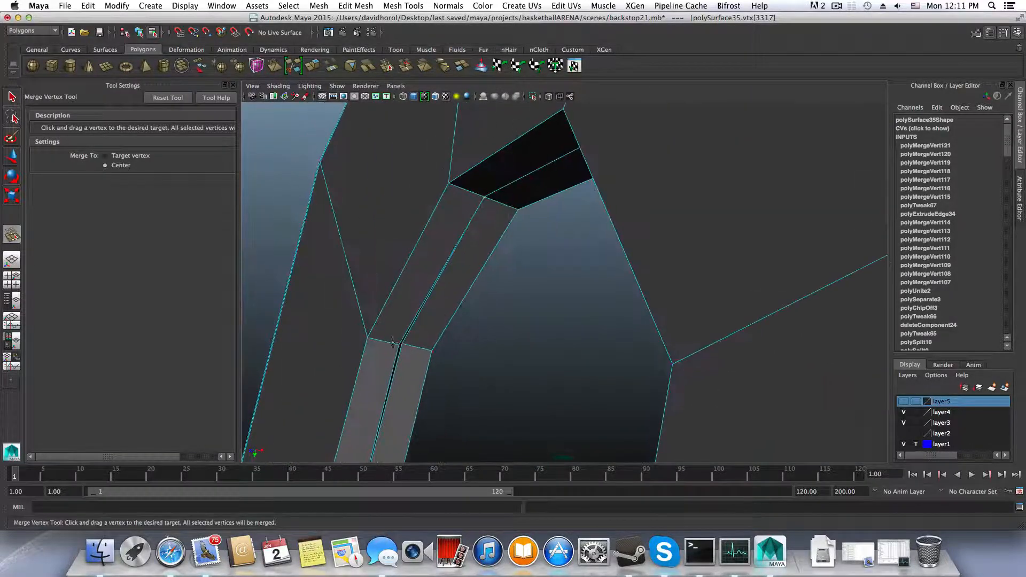
drag(393, 342, 355, 348)
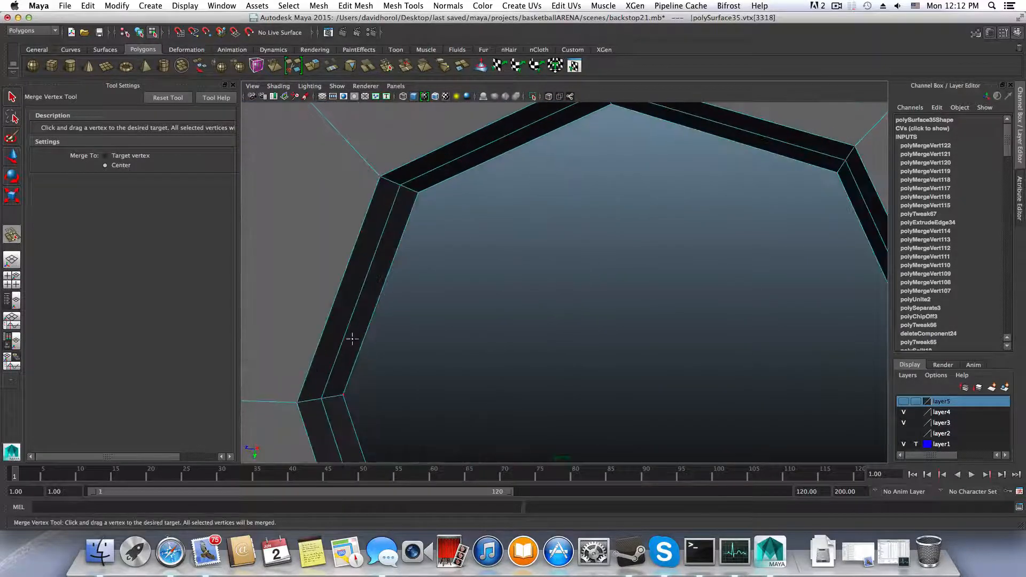
Set the Merge Vertex Tool back to merging to the target vertex, close its settings and return to the Select Tool in object mode
key(F8)
scroll(365, 349, down, 5)
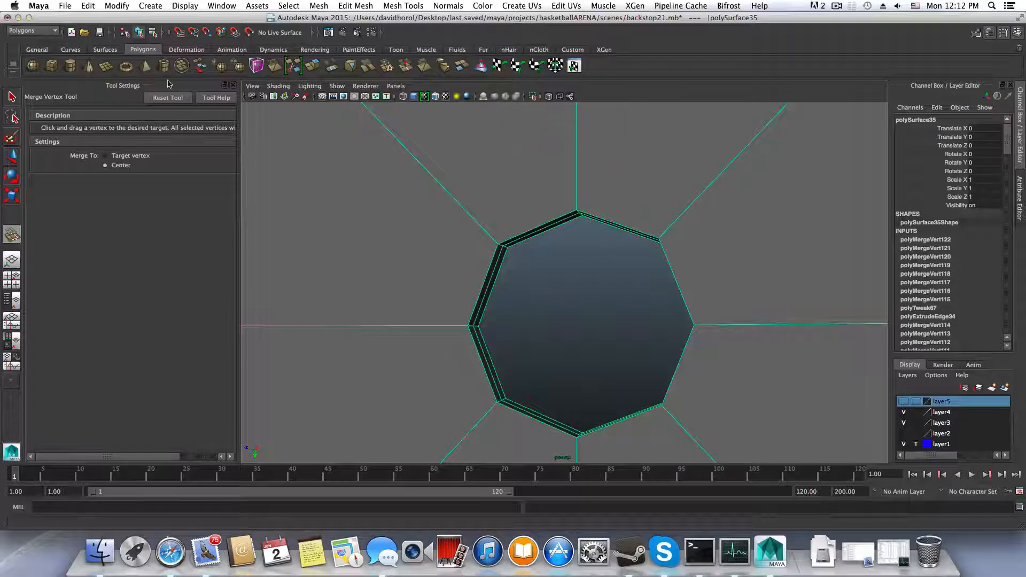
click(128, 155)
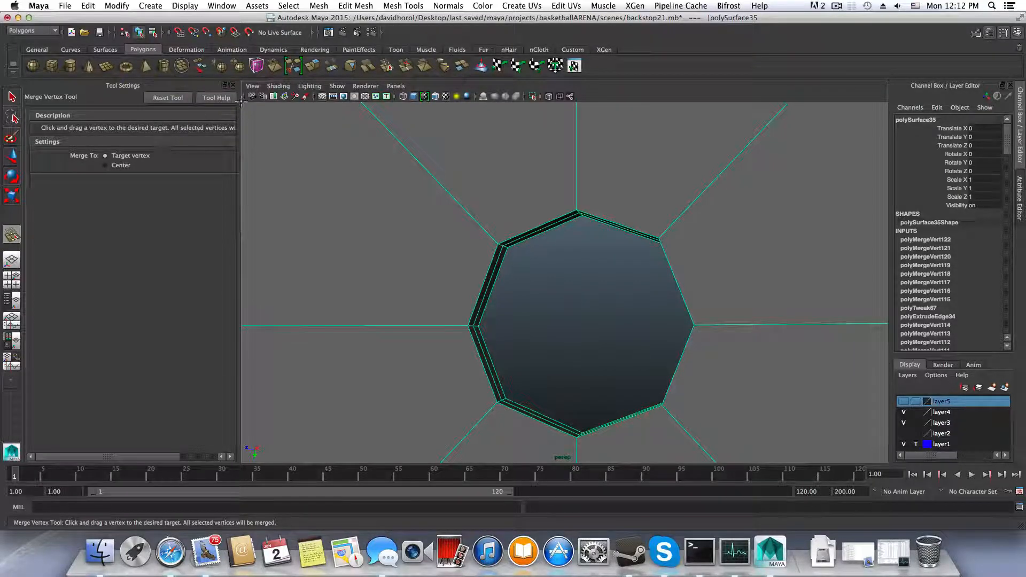
click(232, 85)
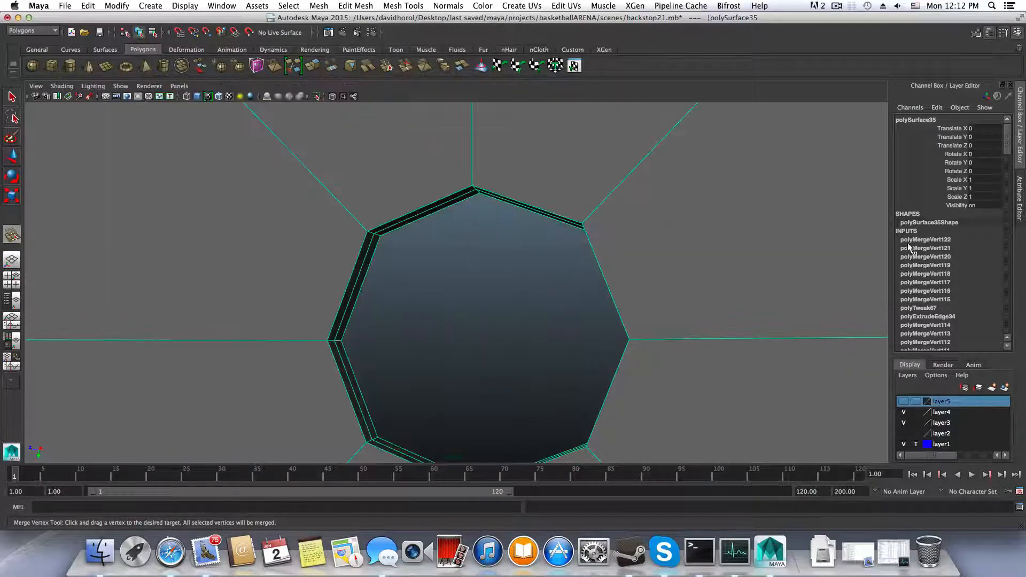
scroll(676, 271, down, 3)
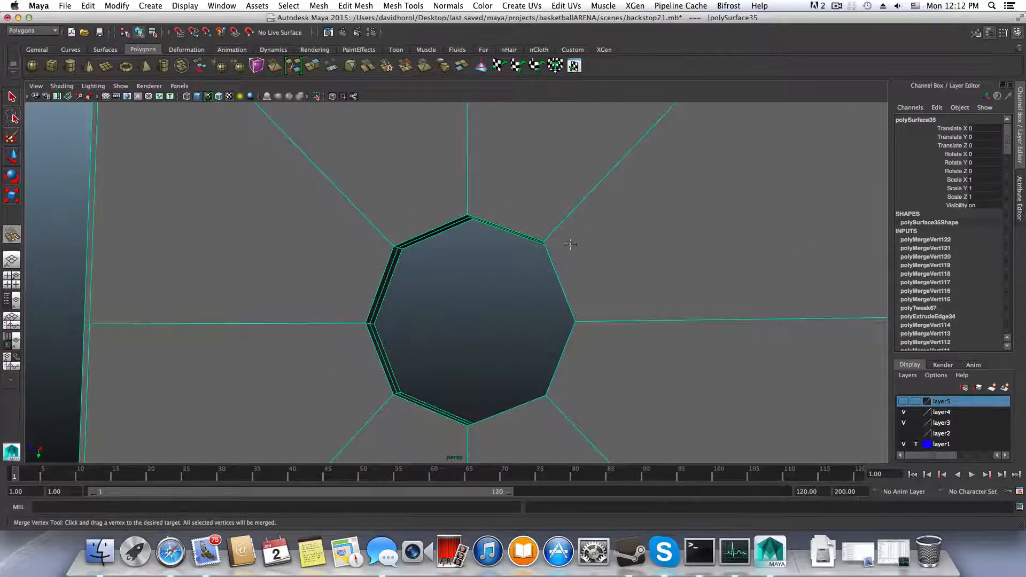
click(11, 97)
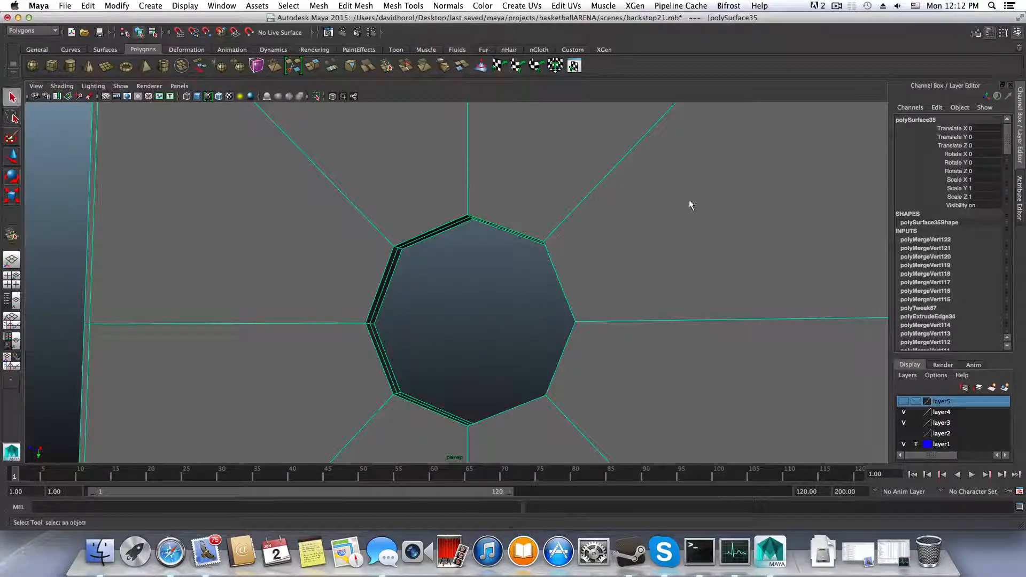
Insert supporting edge loops around the hole close to its front and back rims, then return to object selection
shift+right_drag(688, 200, 628, 217)
mouse_move(609, 325)
mouse_down()
mouse_move(586, 325)
mouse_move(601, 332)
mouse_move(579, 341)
mouse_move(456, 348)
mouse_move(597, 335)
mouse_up()
drag(526, 325, 602, 328)
key(ctrl+z)
alt+right_drag(601, 328, 593, 364)
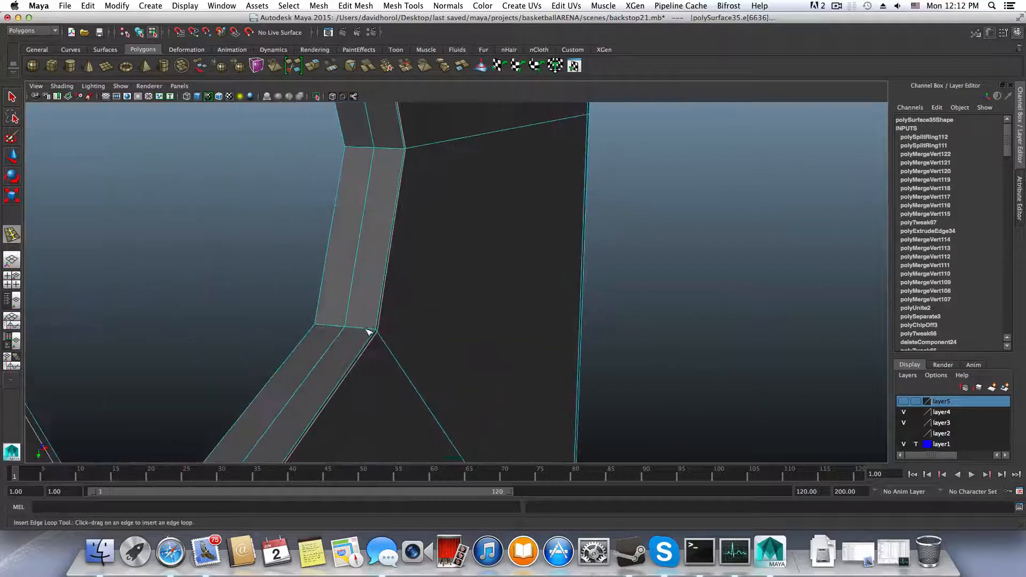
drag(366, 332, 319, 326)
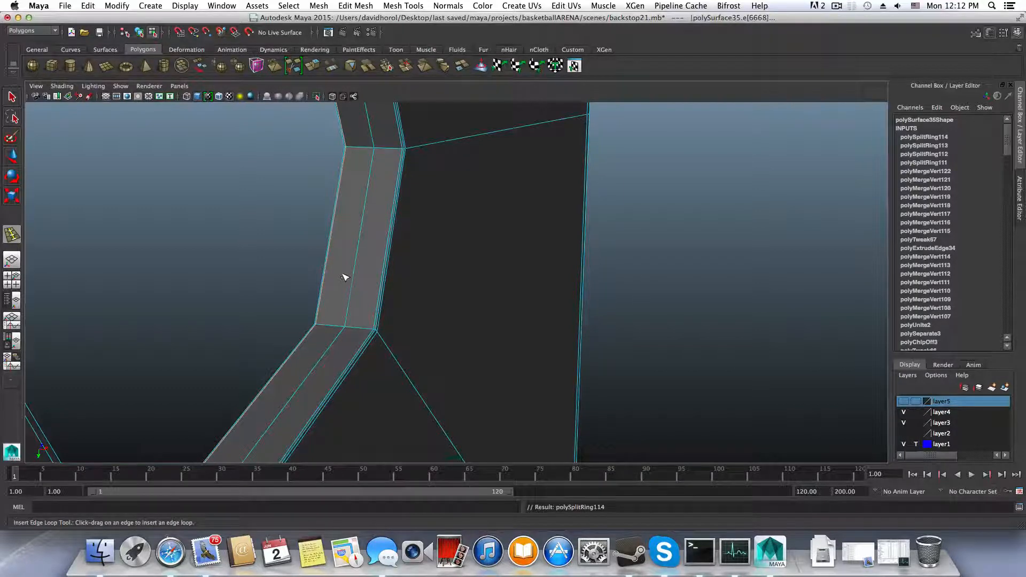
key(F8)
click(12, 98)
click(523, 274)
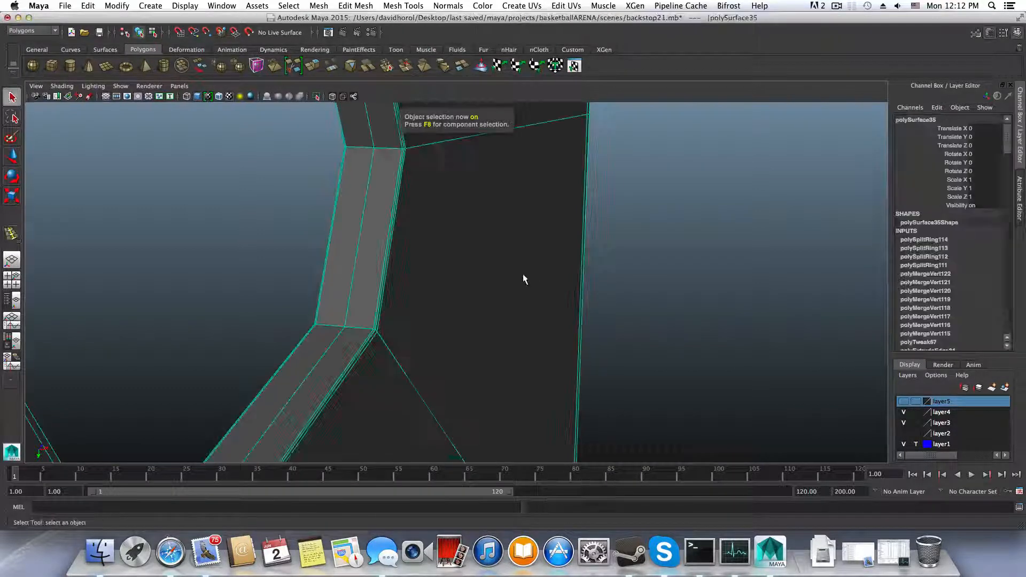
Examine the holed plate and its outer edges in both smooth preview and unsmoothed display
scroll(523, 274, down, 3)
alt+drag(523, 277, 474, 300)
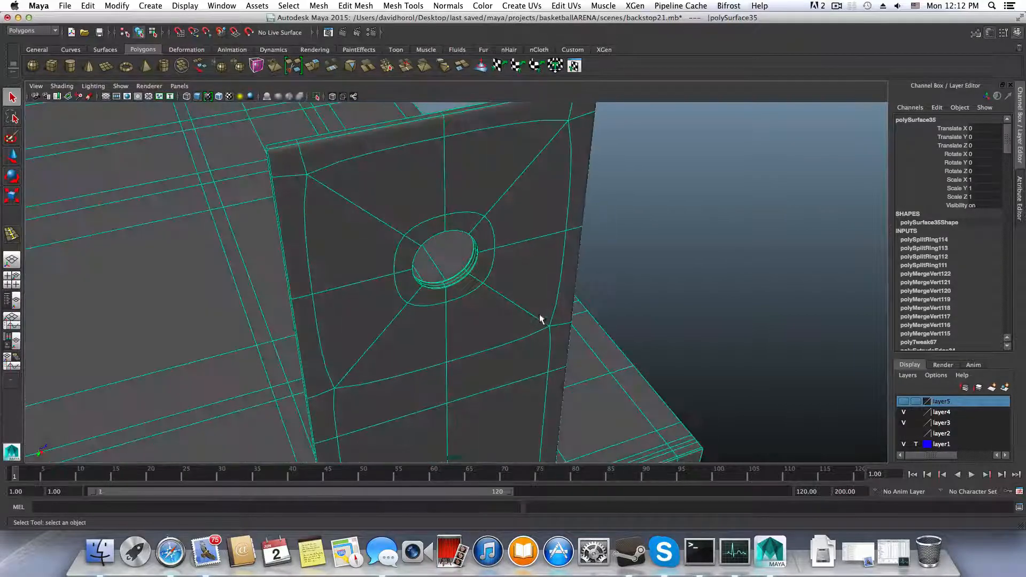
alt+middle_drag(538, 318, 528, 267)
alt+drag(536, 316, 640, 284)
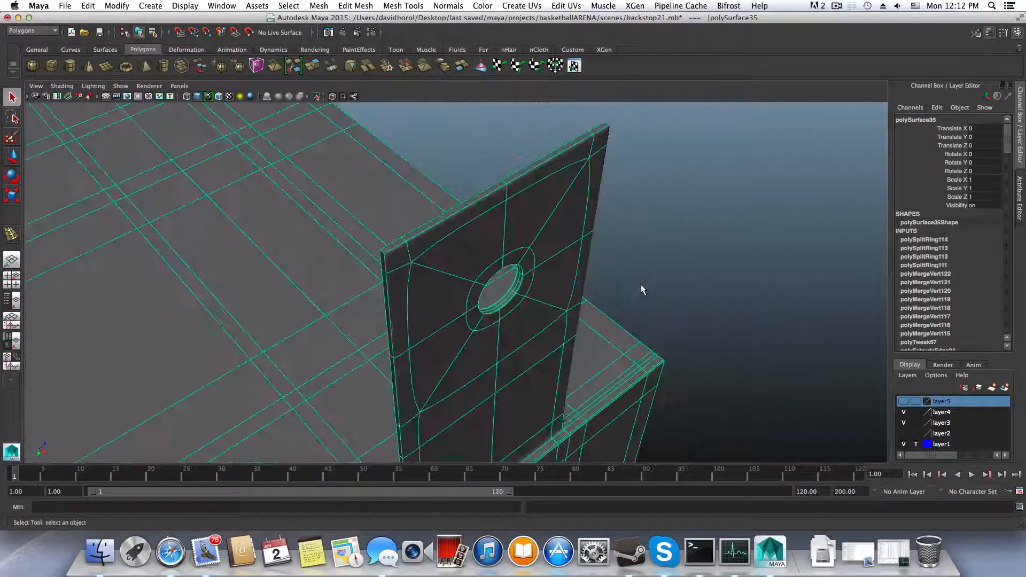
key(1)
alt+right_drag(502, 282, 433, 257)
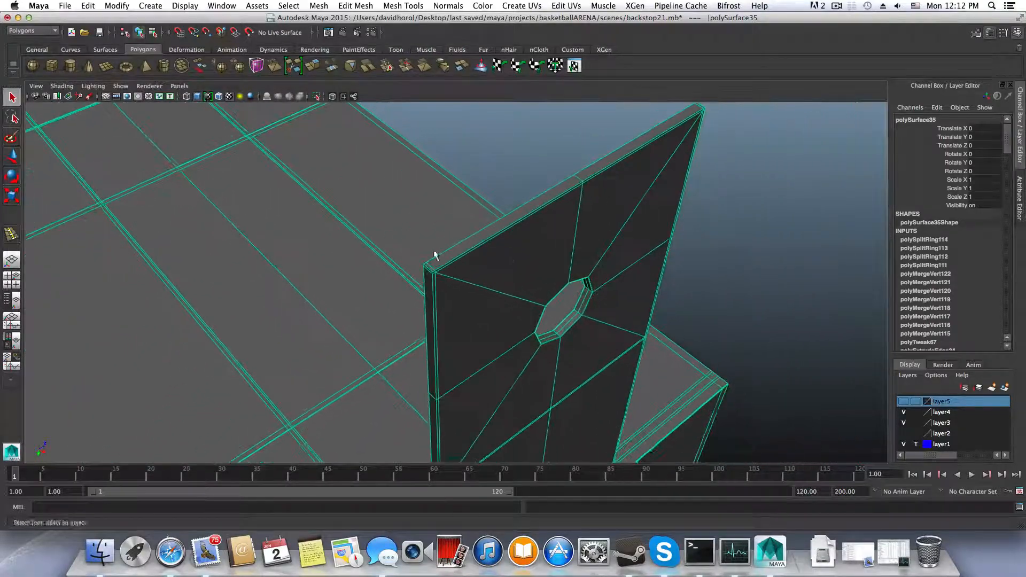
alt+drag(433, 256, 352, 231)
key(3)
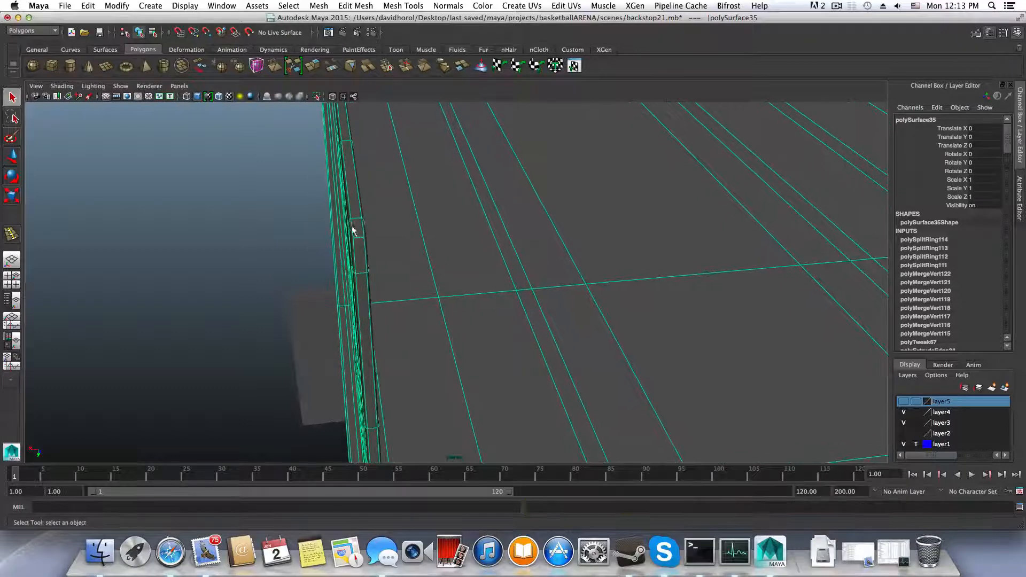
Try to insert edge loops along the plate's thin outer side, undo them, and reselect the mesh in object mode
shift+right_drag(356, 231, 299, 238)
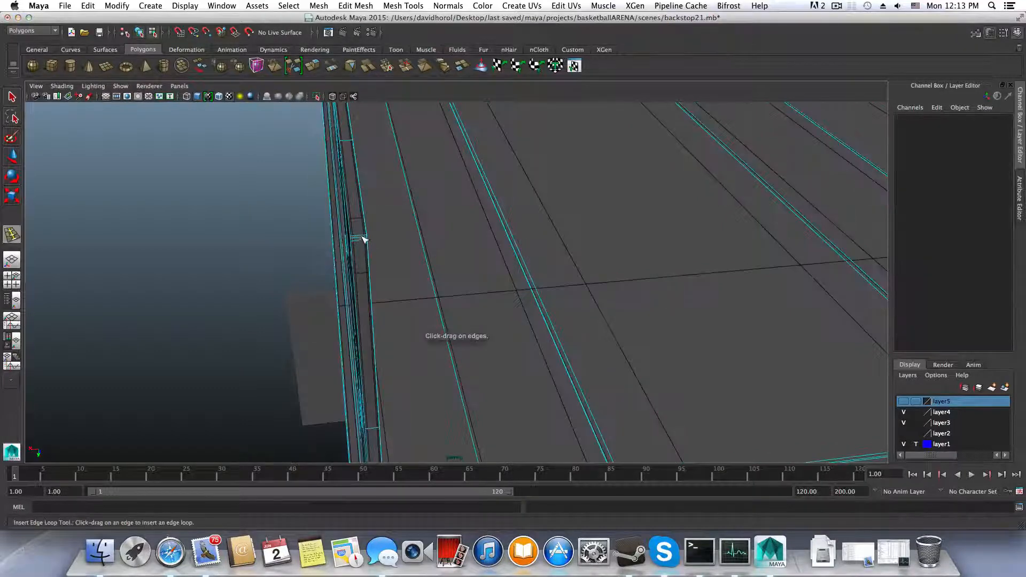
drag(363, 239, 368, 240)
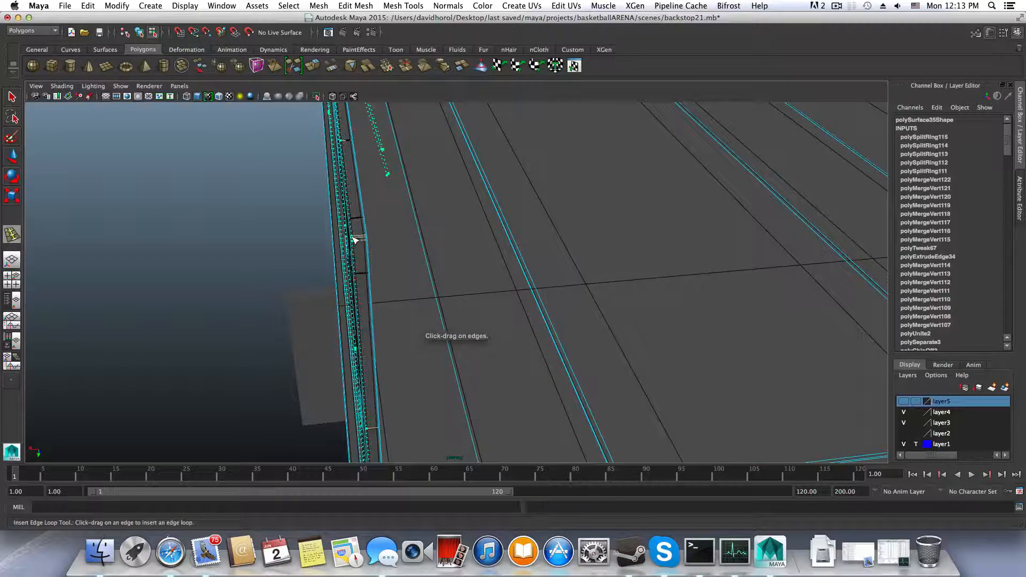
click(368, 244)
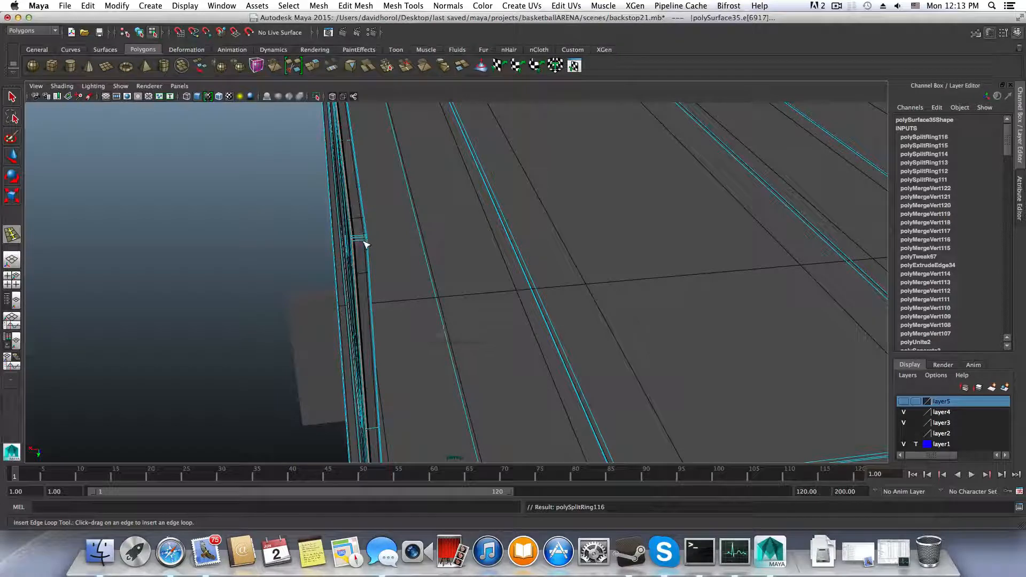
key(z)
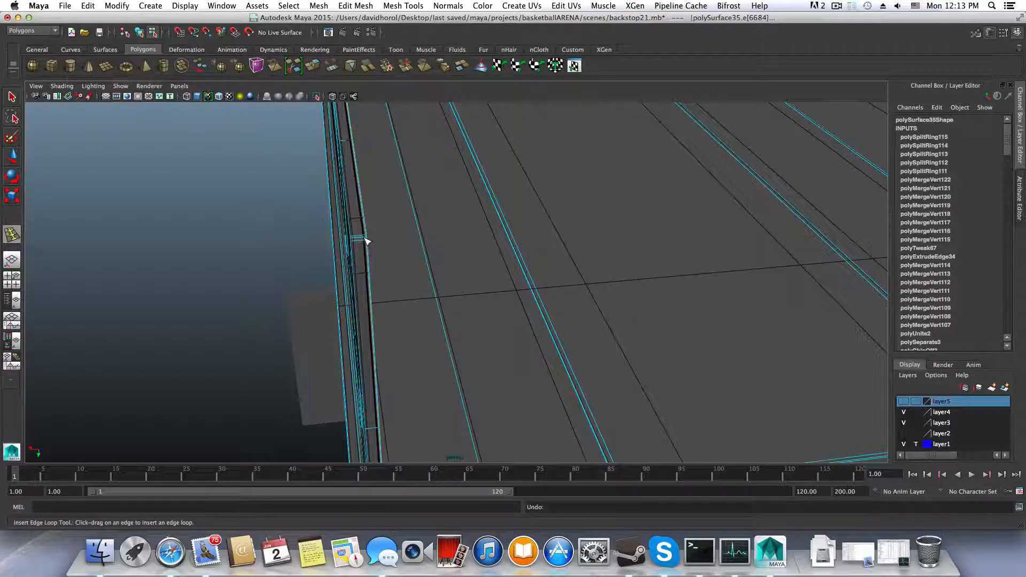
key(z)
key(z)
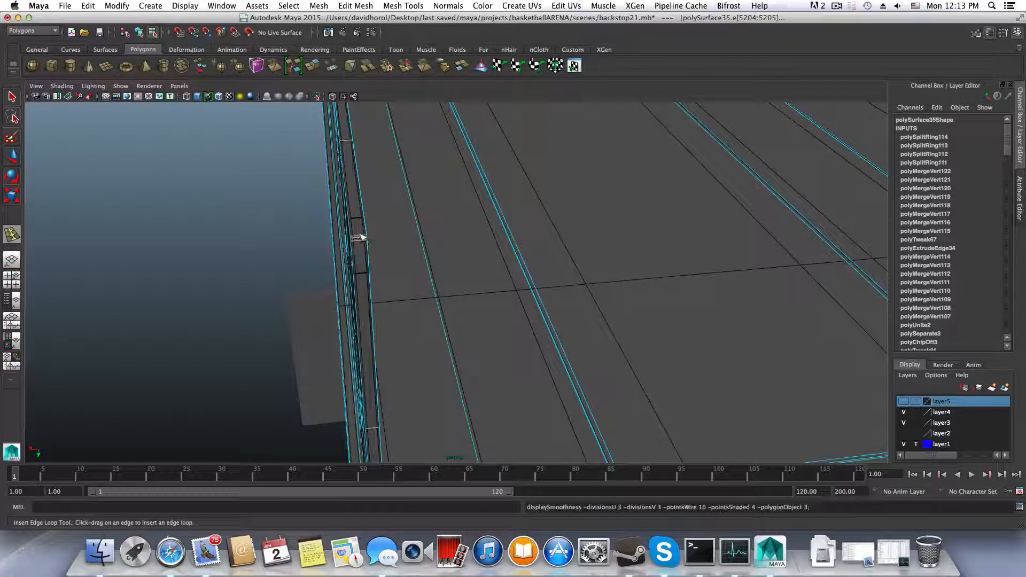
key(F8)
key(q)
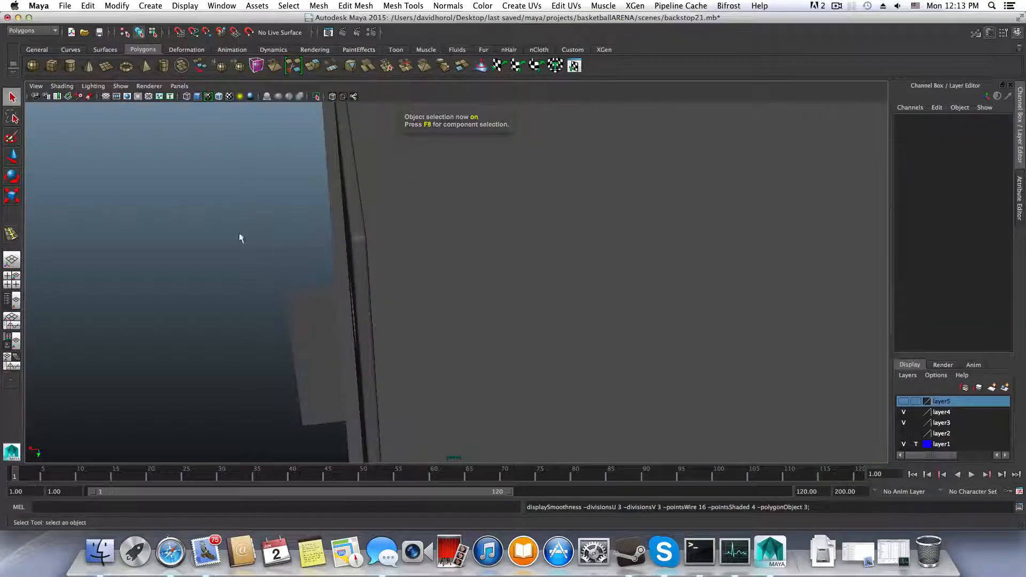
click(358, 224)
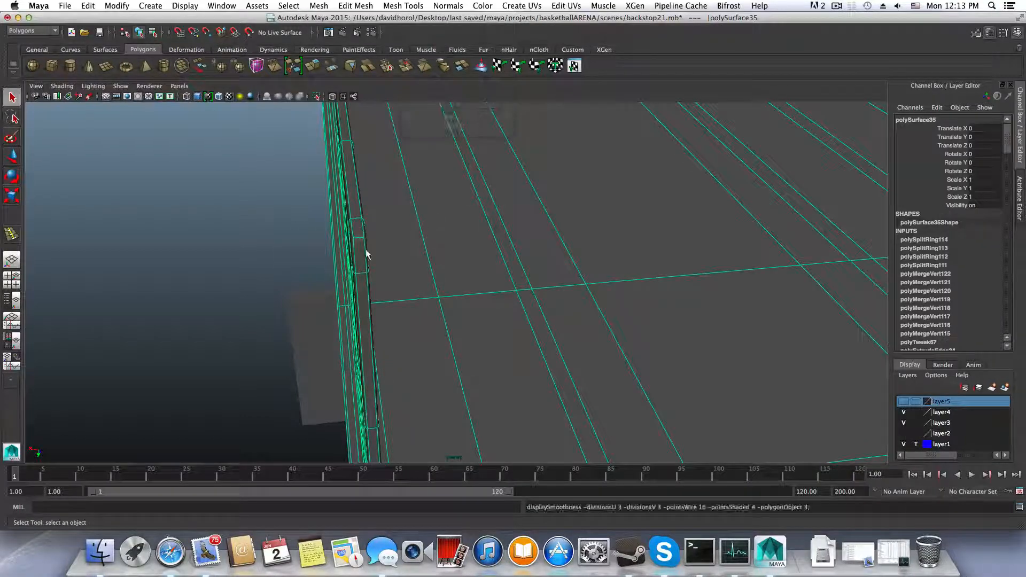
Examine the holed plate's corner edges and its junction with the base in smooth preview
alt+drag(359, 245, 364, 266)
alt+right_drag(364, 267, 489, 282)
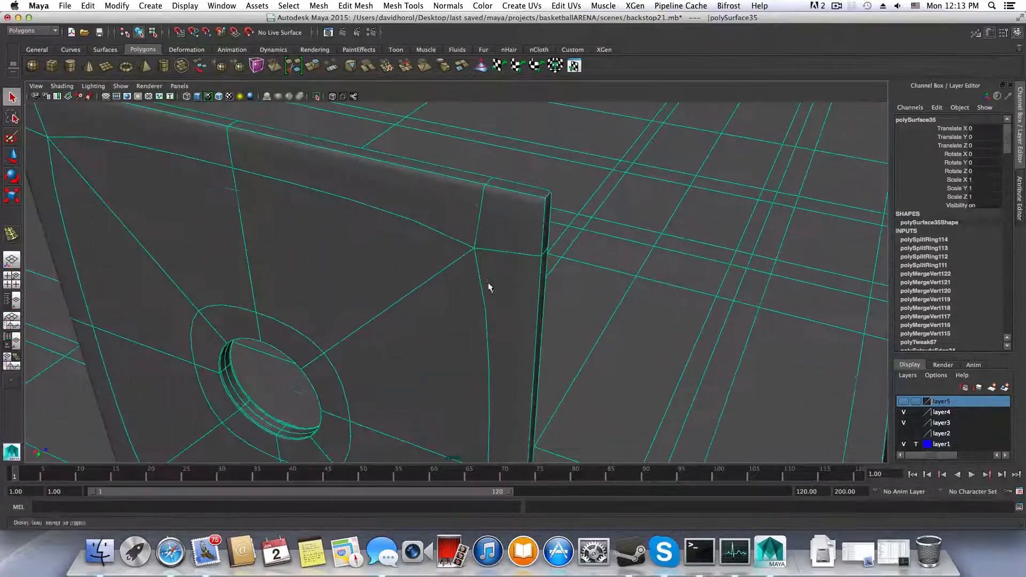
alt+middle_drag(489, 282, 320, 306)
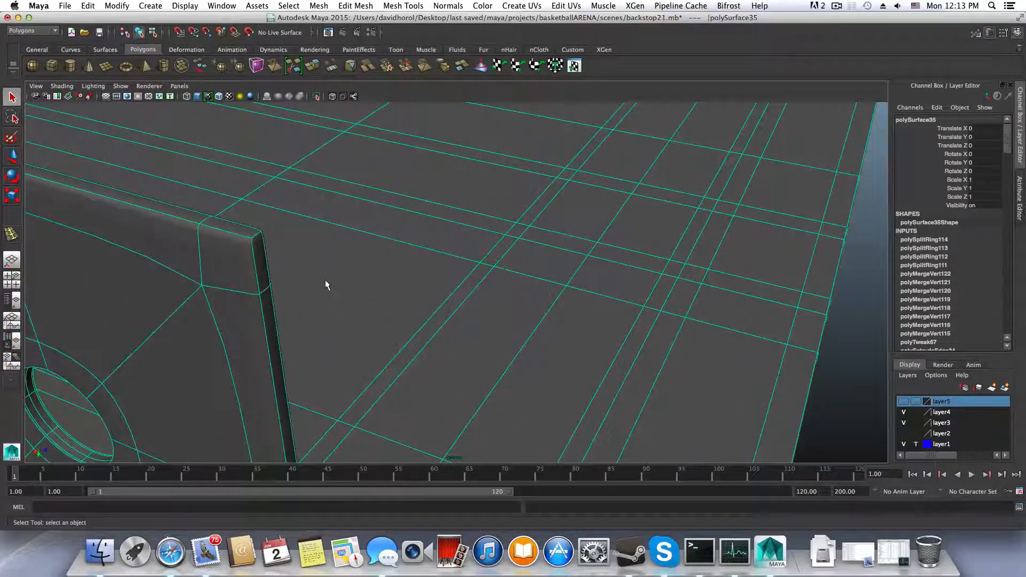
alt+drag(326, 284, 431, 265)
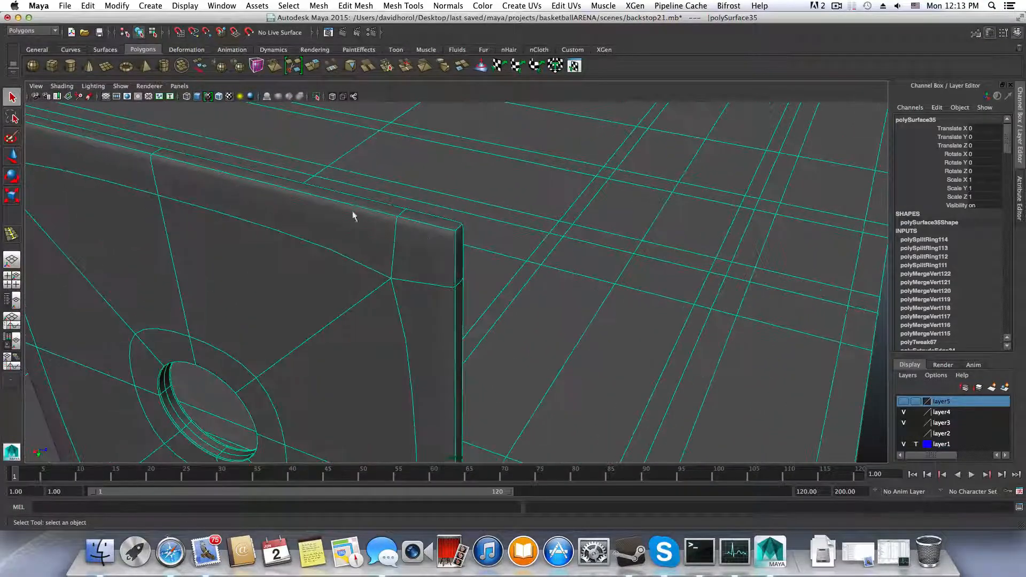
scroll(251, 294, down, 5)
alt+drag(390, 328, 282, 290)
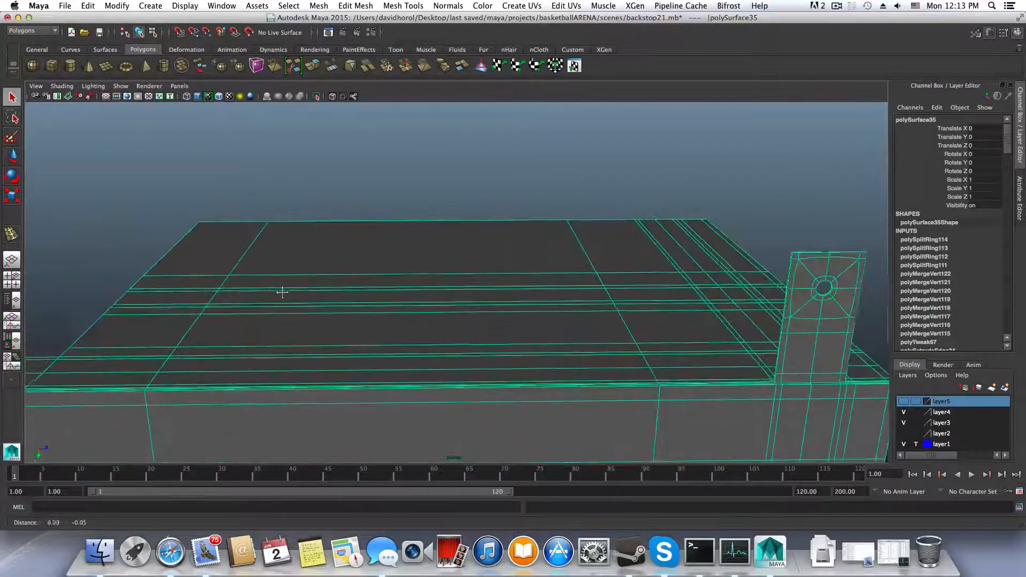
alt+middle_drag(282, 290, 80, 316)
alt+middle_drag(469, 334, 450, 266)
alt+drag(449, 265, 408, 281)
alt+right_drag(408, 281, 600, 387)
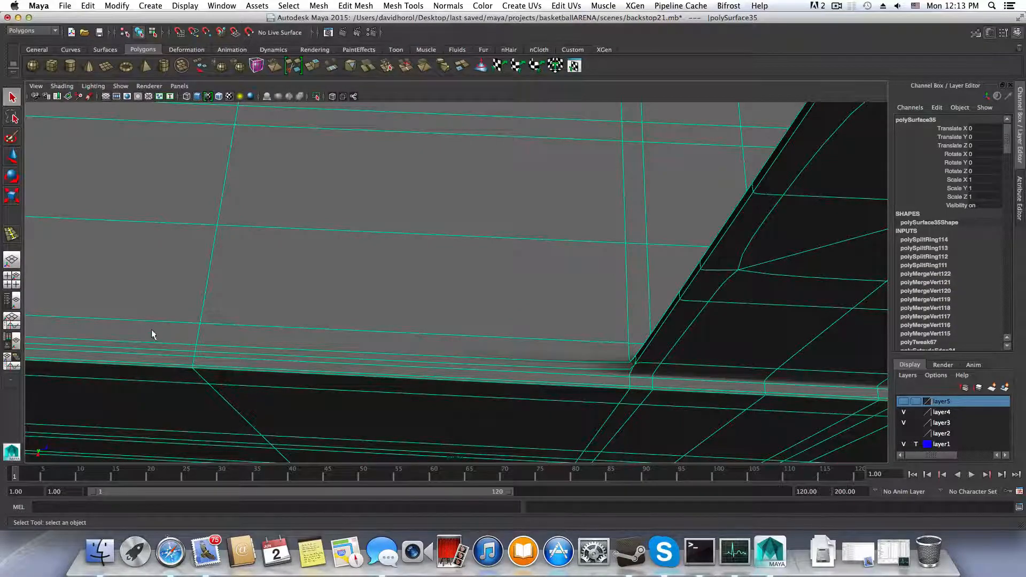
Inspect the smoothed base's side beam, the area around its knob post, and the edge loops across its broad surfaces
alt+middle_drag(152, 335, 424, 229)
alt+right_drag(423, 230, 169, 229)
alt+drag(169, 230, 216, 319)
alt+middle_drag(201, 313, 394, 238)
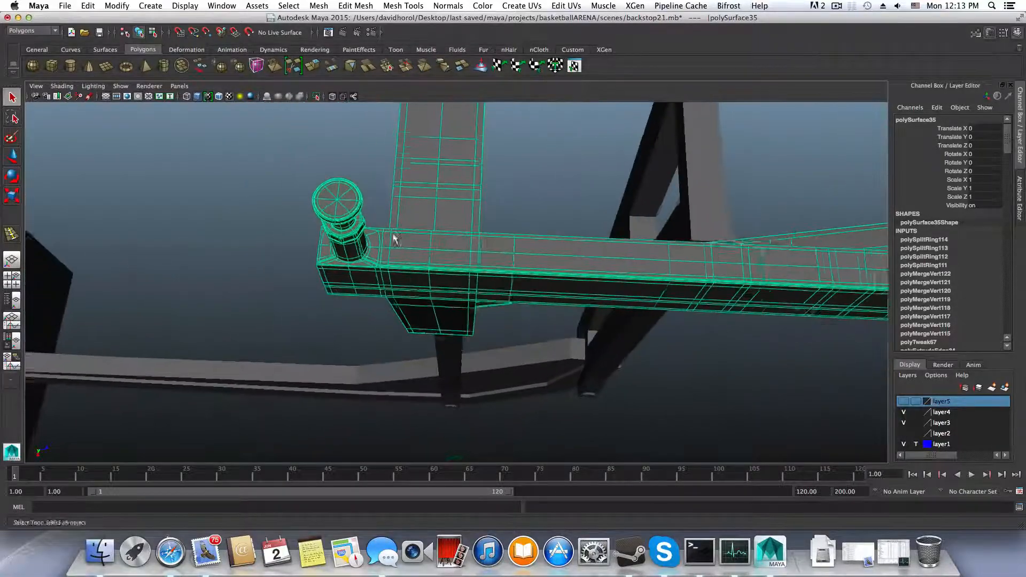
alt+right_drag(346, 252, 380, 270)
alt+middle_drag(256, 256, 328, 276)
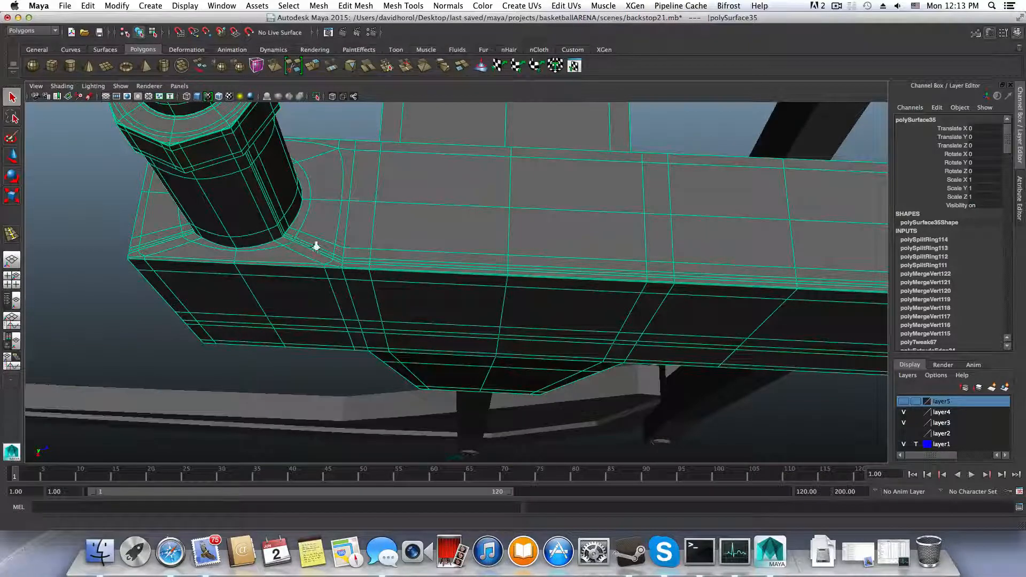
scroll(315, 247, down, 7)
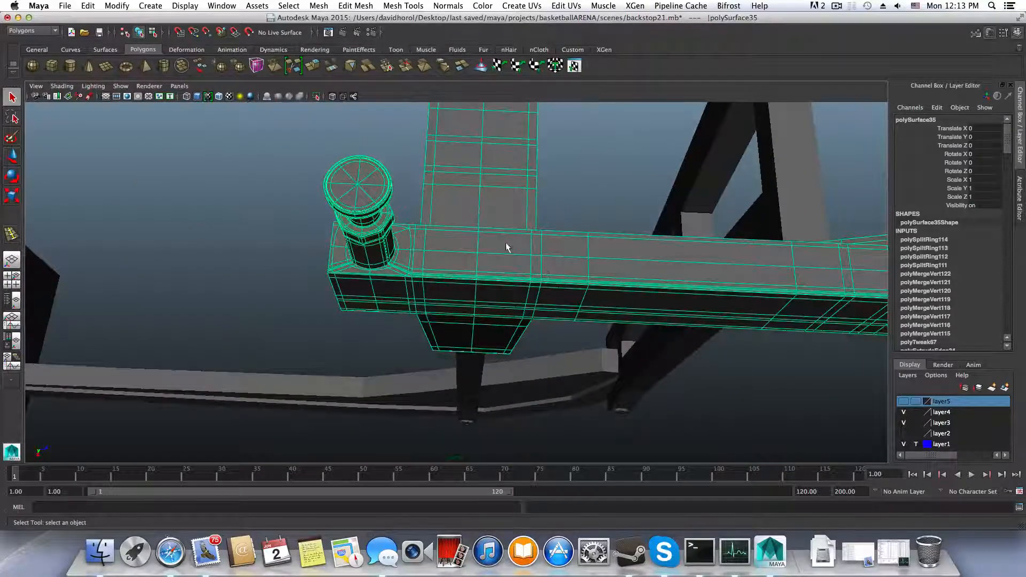
alt+middle_drag(507, 248, 213, 232)
alt+drag(213, 232, 563, 284)
alt+right_drag(563, 284, 710, 352)
alt+drag(416, 343, 590, 283)
alt+middle_drag(368, 348, 266, 342)
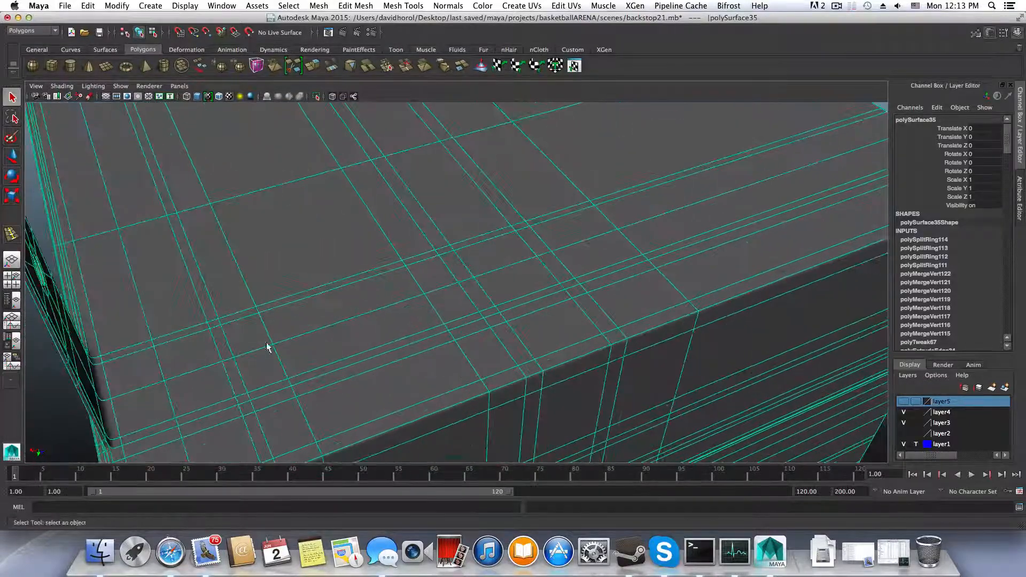
alt+right_drag(396, 351, 248, 348)
alt+drag(364, 342, 295, 330)
alt+middle_drag(368, 339, 515, 358)
alt+drag(465, 354, 404, 404)
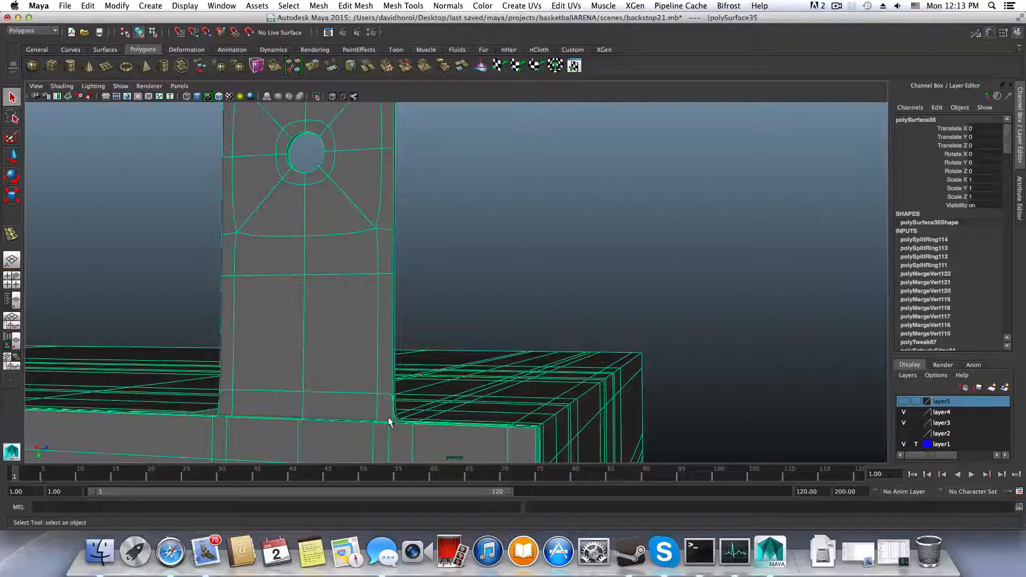
Return the mesh to unsmoothed display, select all faces of the holed plate and duplicate them with Duplicate Face
key(1)
alt+drag(388, 416, 323, 291)
alt+right_drag(323, 293, 337, 326)
alt+drag(337, 325, 336, 204)
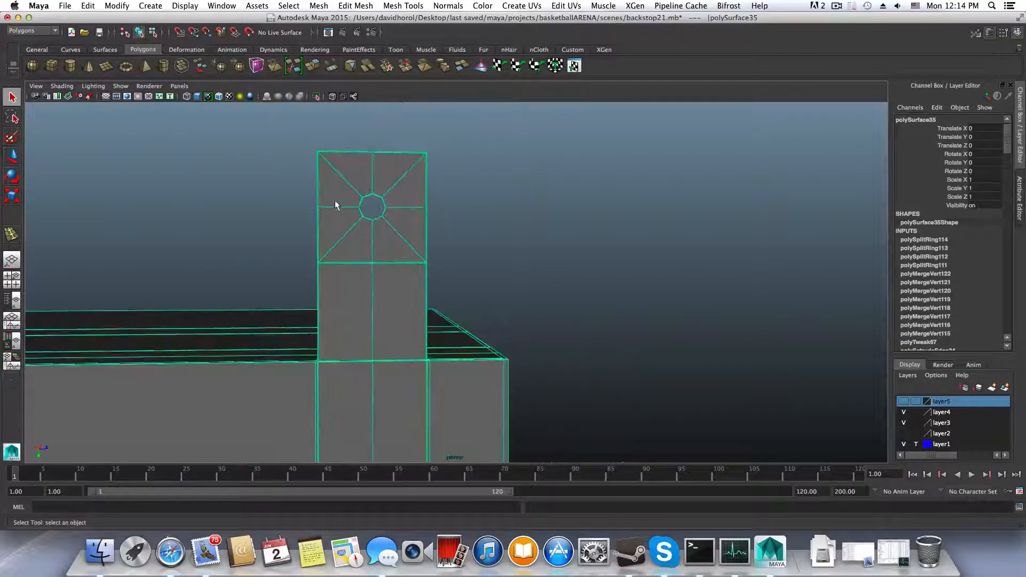
right_drag(354, 171, 346, 197)
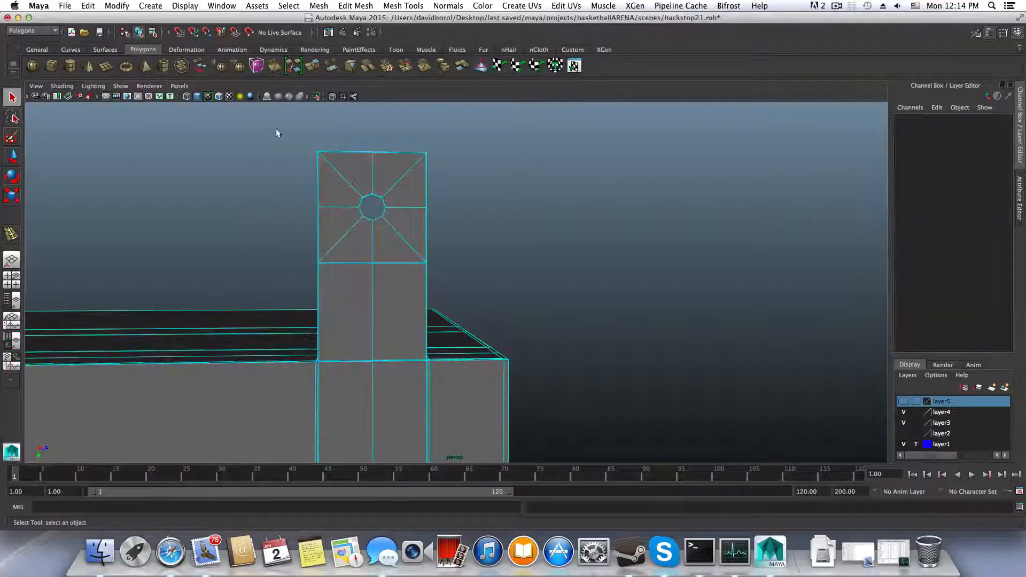
drag(508, 287, 441, 355)
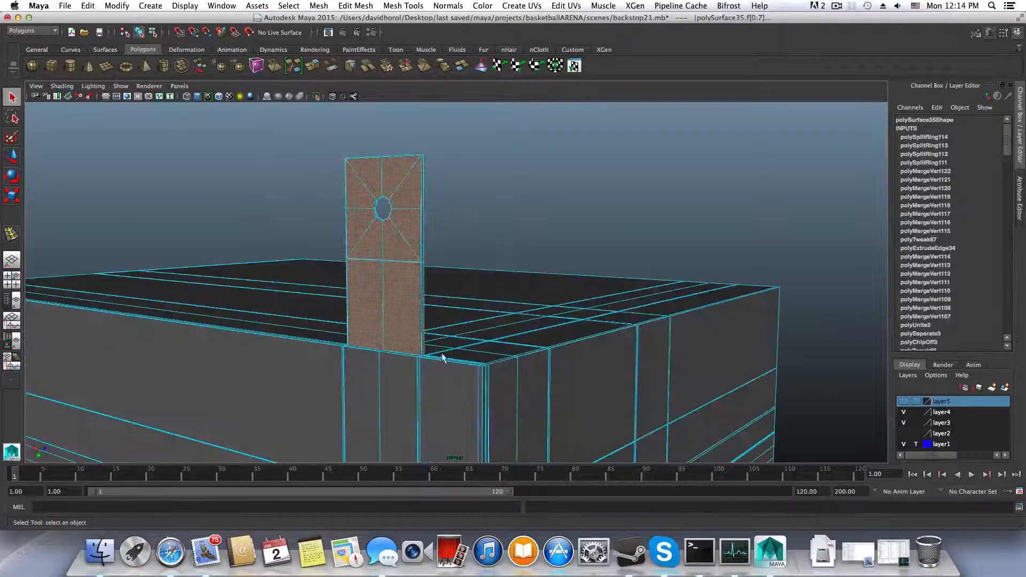
alt+right_drag(417, 365, 484, 389)
alt+middle_drag(414, 381, 414, 325)
alt+right_drag(417, 334, 588, 363)
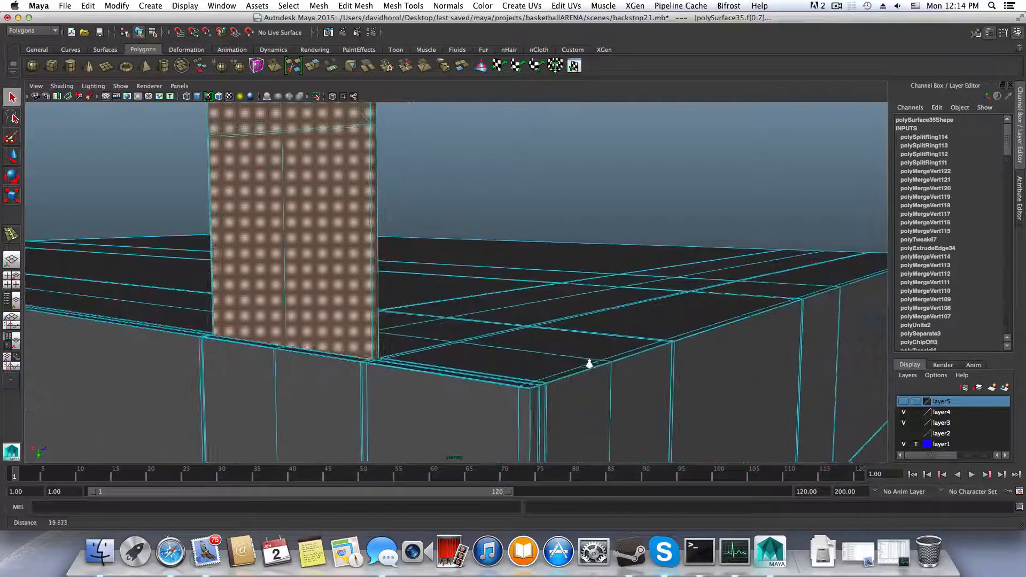
alt+right_drag(449, 357, 554, 366)
alt+middle_drag(347, 378, 427, 361)
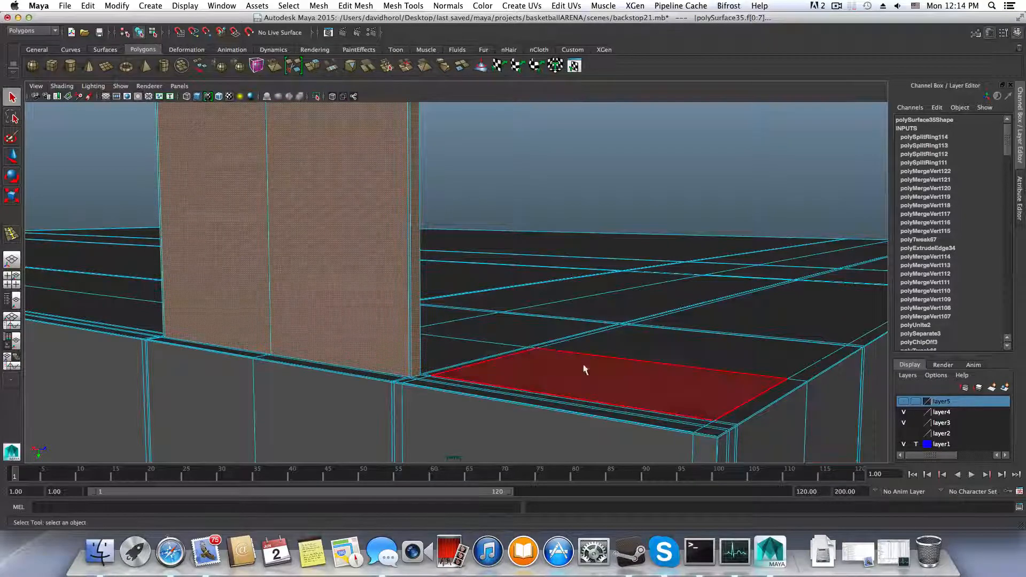
scroll(476, 281, down, 3)
alt+middle_drag(475, 277, 462, 394)
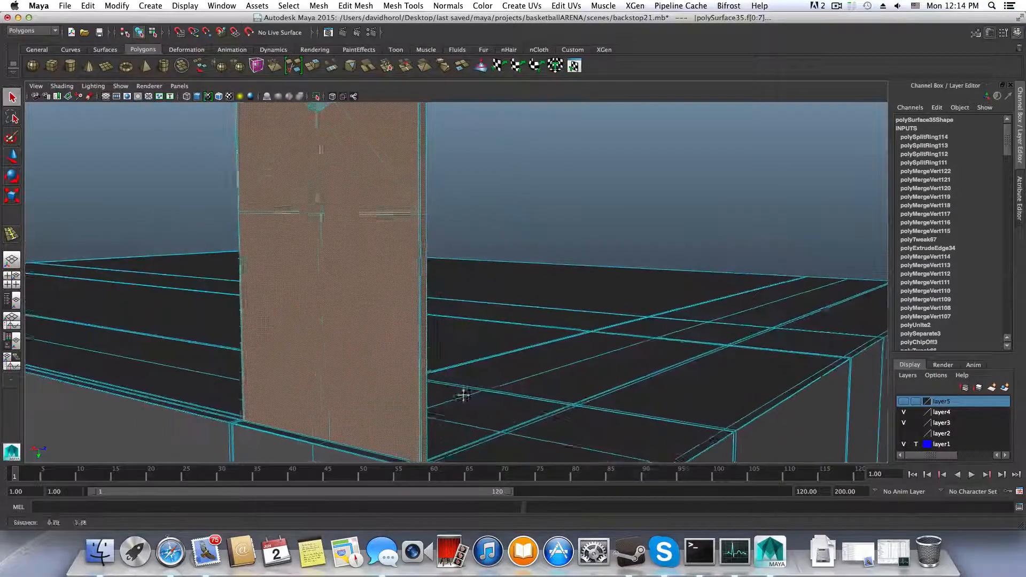
alt+right_drag(462, 394, 273, 291)
alt+drag(447, 221, 483, 232)
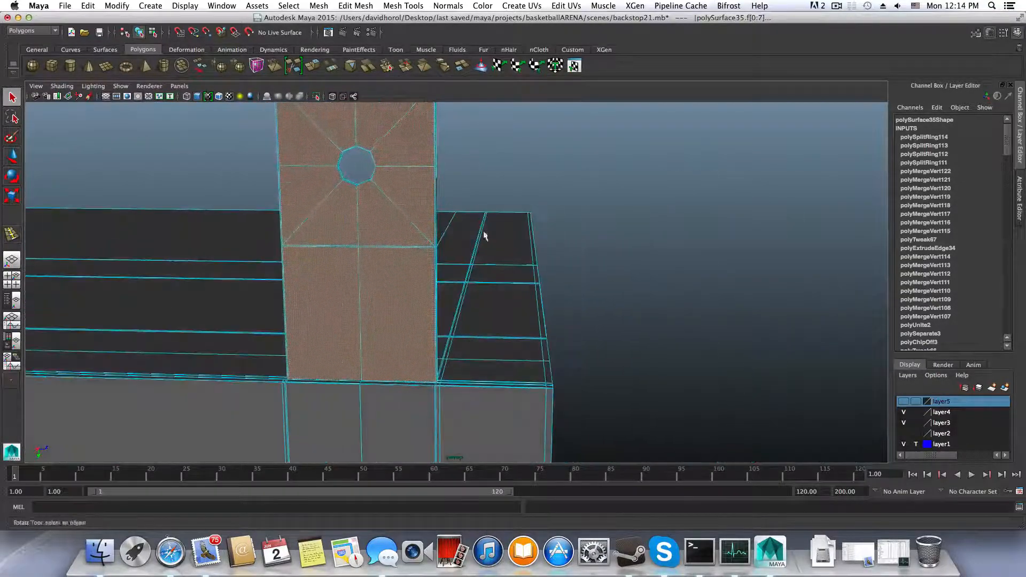
click(318, 5)
mouse_move(355, 6)
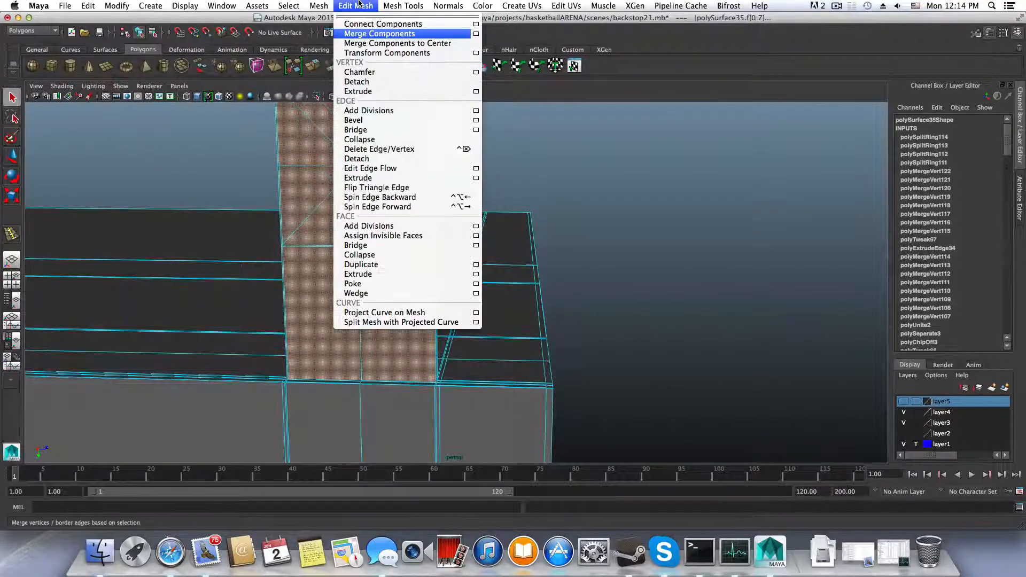
click(384, 265)
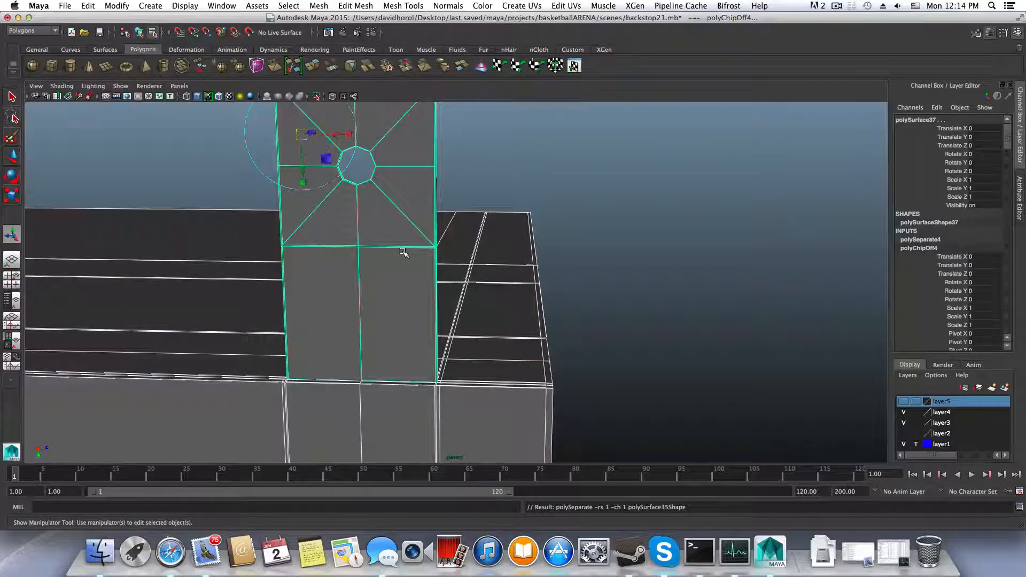
In object mode, keep only the duplicated plate selected and center its pivot
key(F8)
alt+drag(444, 286, 374, 273)
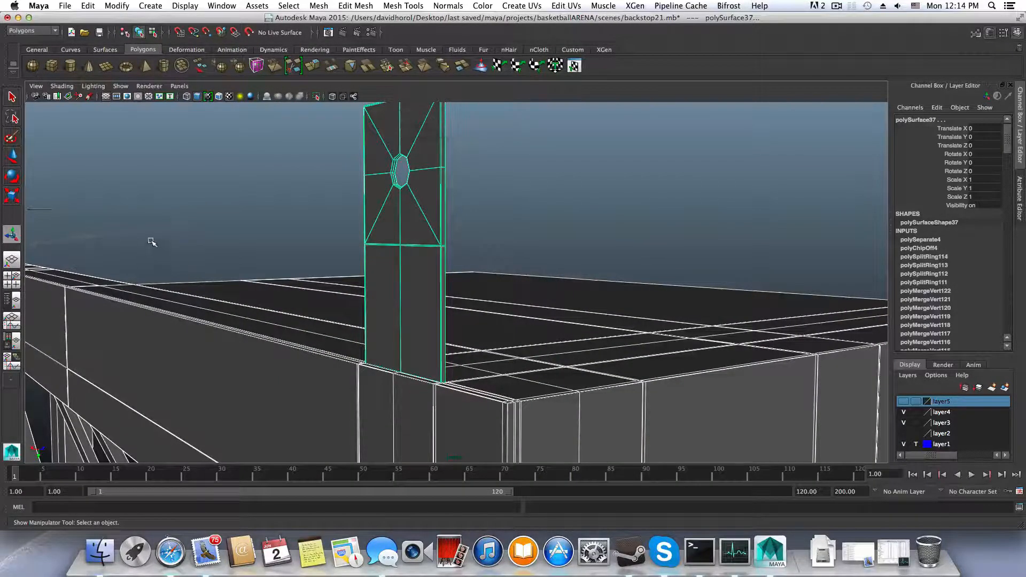
shift+click(218, 436)
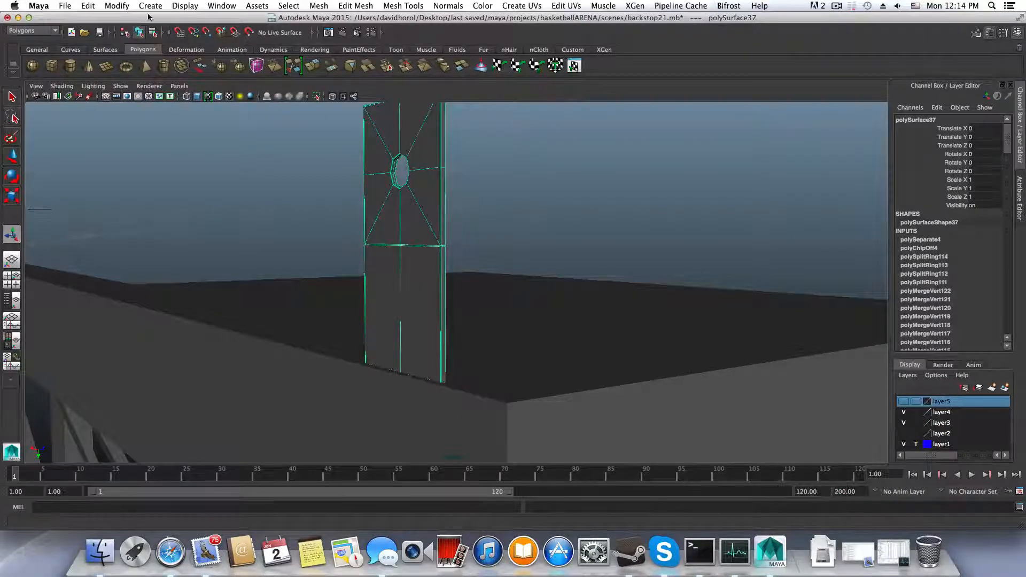
click(111, 6)
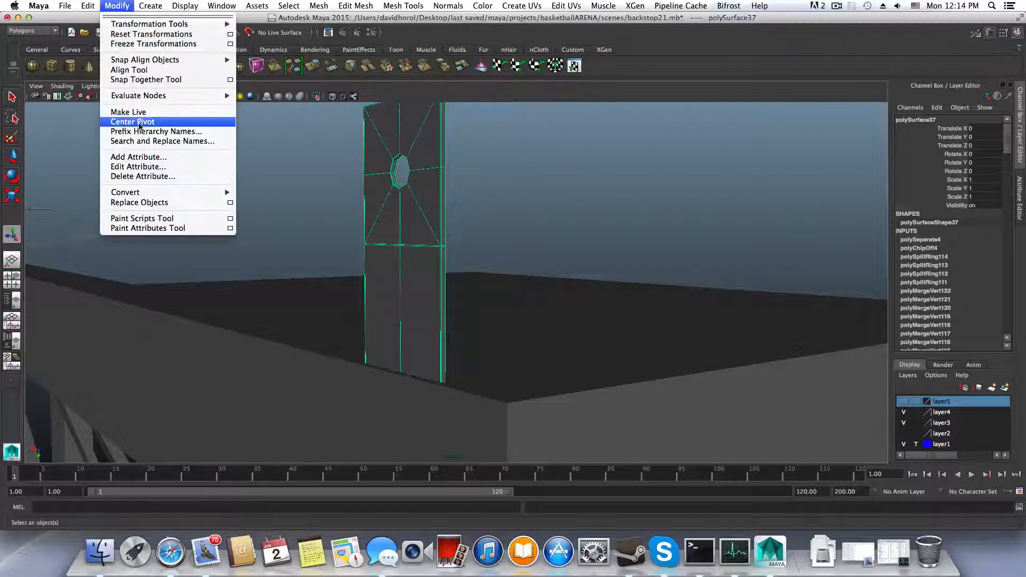
click(134, 121)
Show layer5 with the wheels and move the duplicated plate to their opposite side, at about -11.05 in Translate X
alt+drag(495, 306, 378, 362)
key(w)
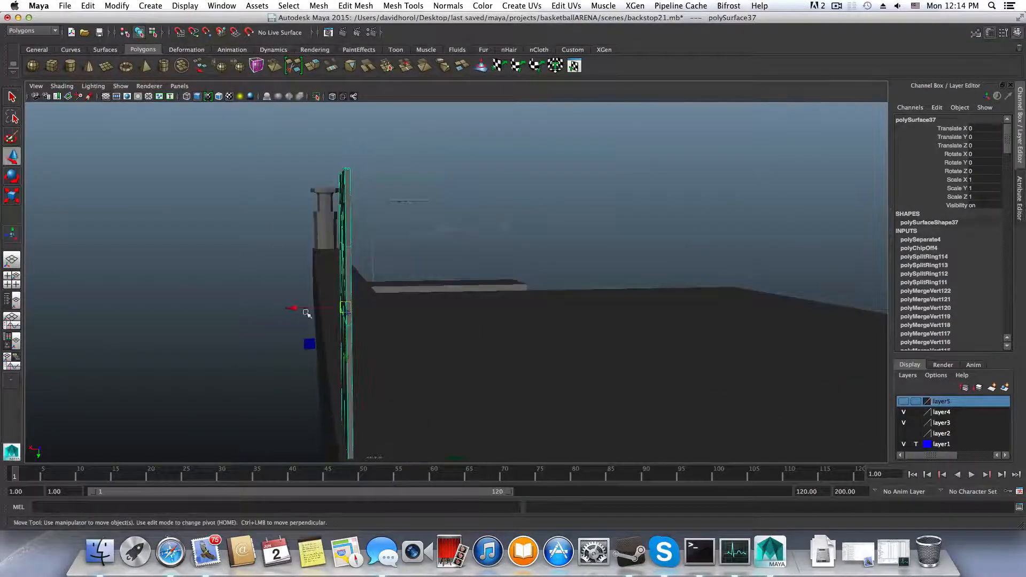
alt+drag(295, 309, 741, 398)
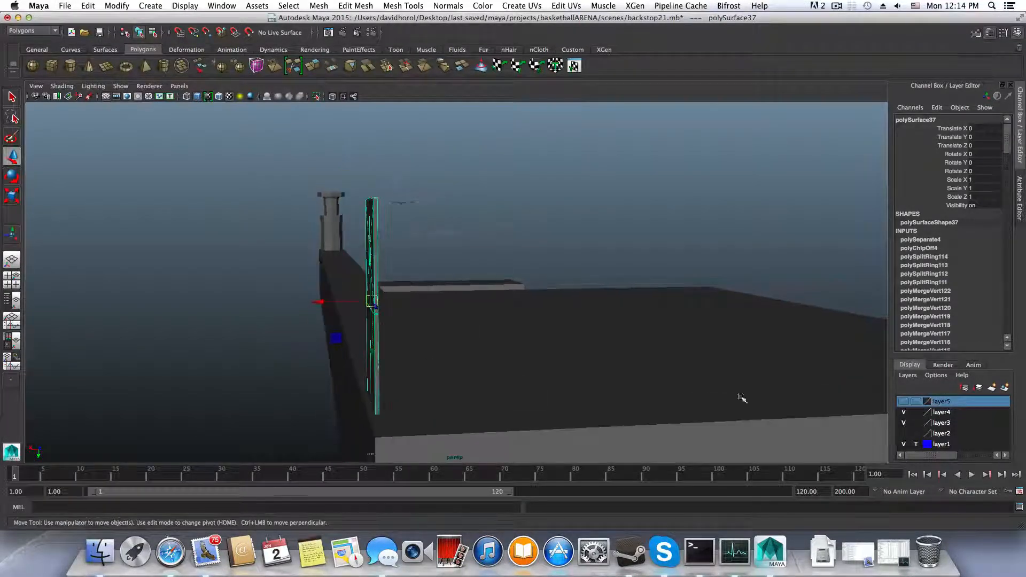
click(904, 401)
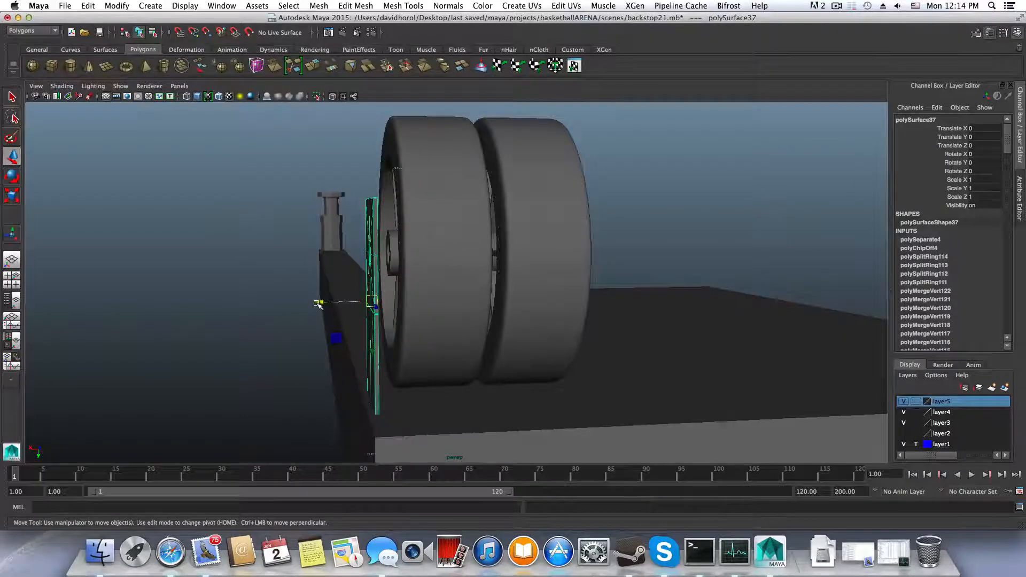
drag(317, 303, 423, 346)
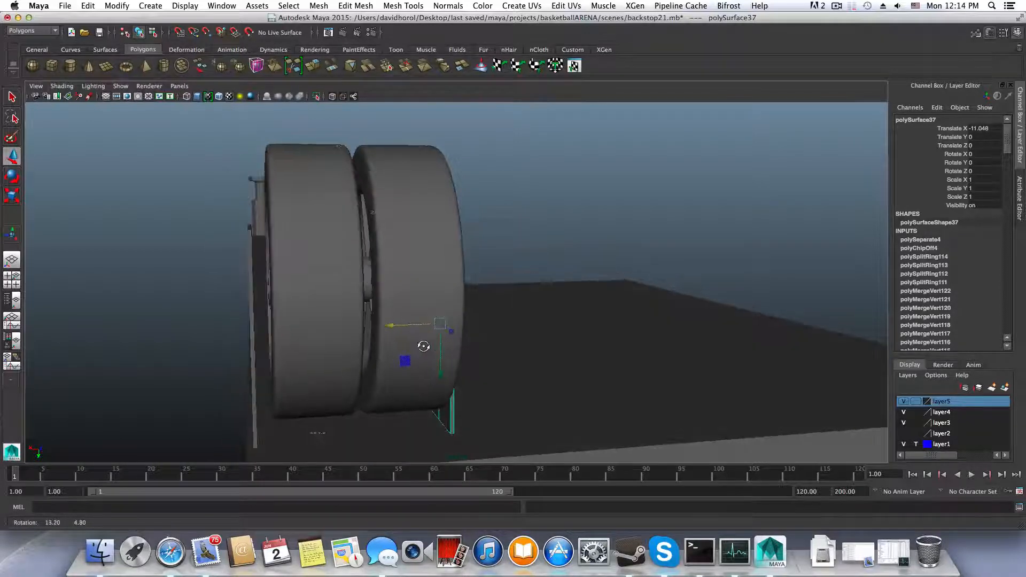
Select both wheels and shift them sideways between the two holed plates, to about -2.98 in Translate Y
click(354, 292)
shift+click(408, 279)
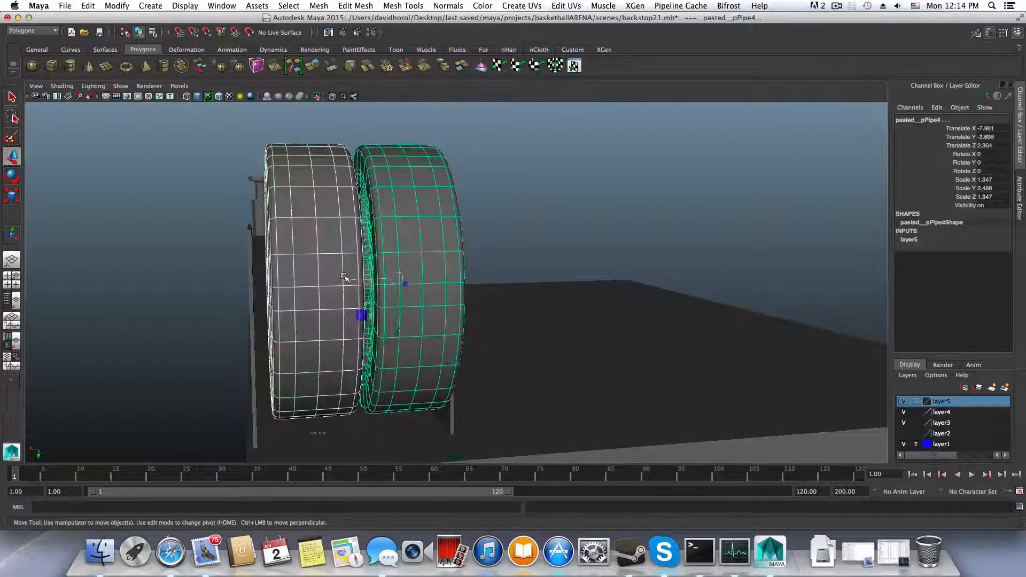
drag(344, 277, 326, 288)
alt+drag(446, 301, 476, 331)
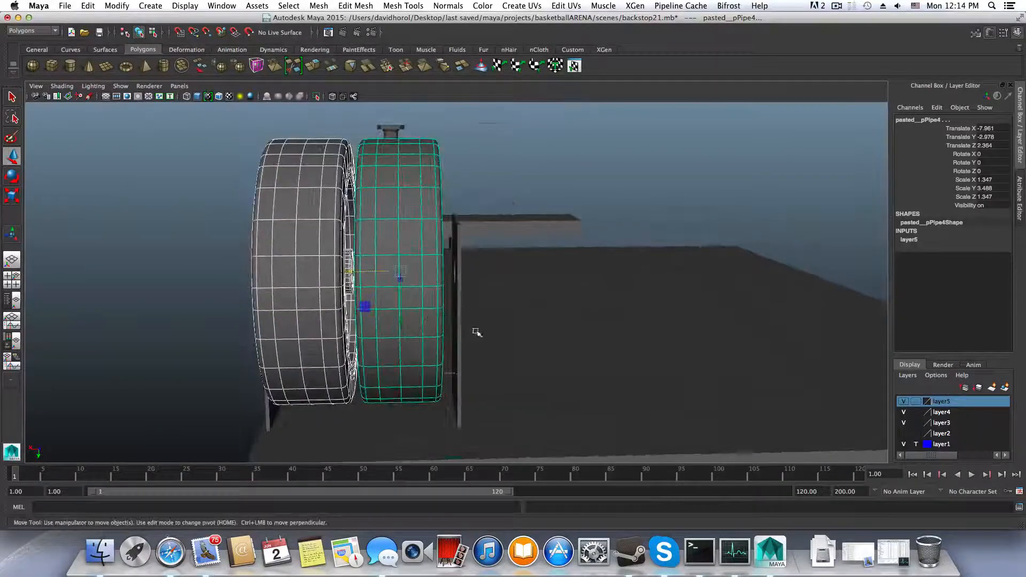
Move the duplicated plate closer to the wheels, to about -10.30 in Translate X
click(459, 308)
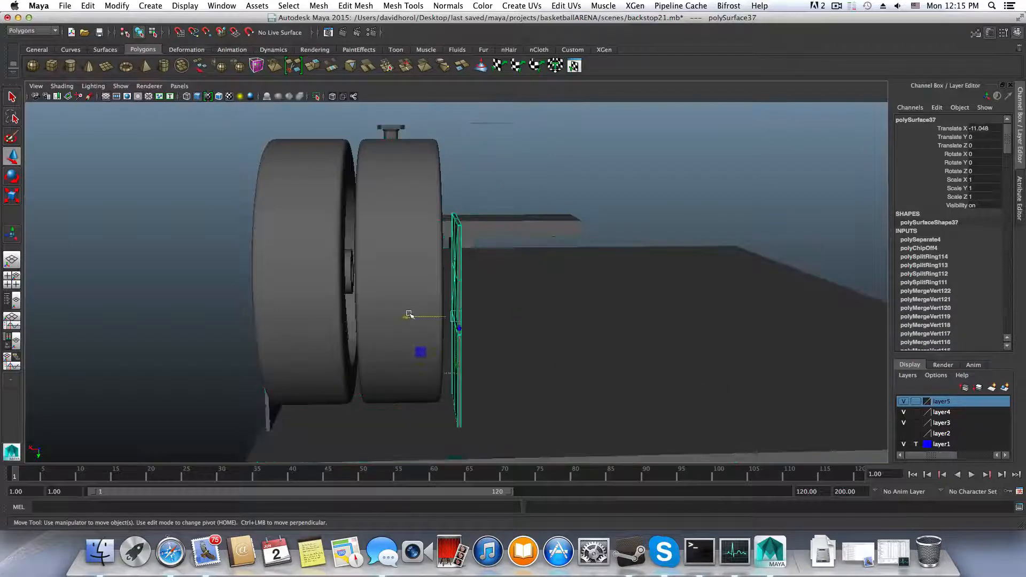
drag(407, 315, 100, 331)
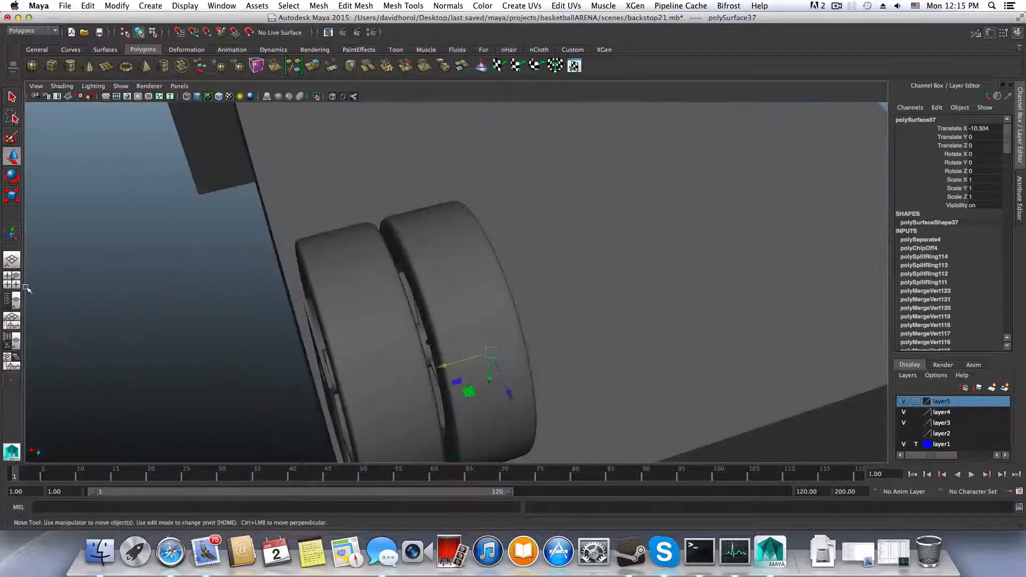
In the enlarged top view, fine-tune the duplicated plate's distance from the wheel to about -10.22 in Translate X
click(13, 280)
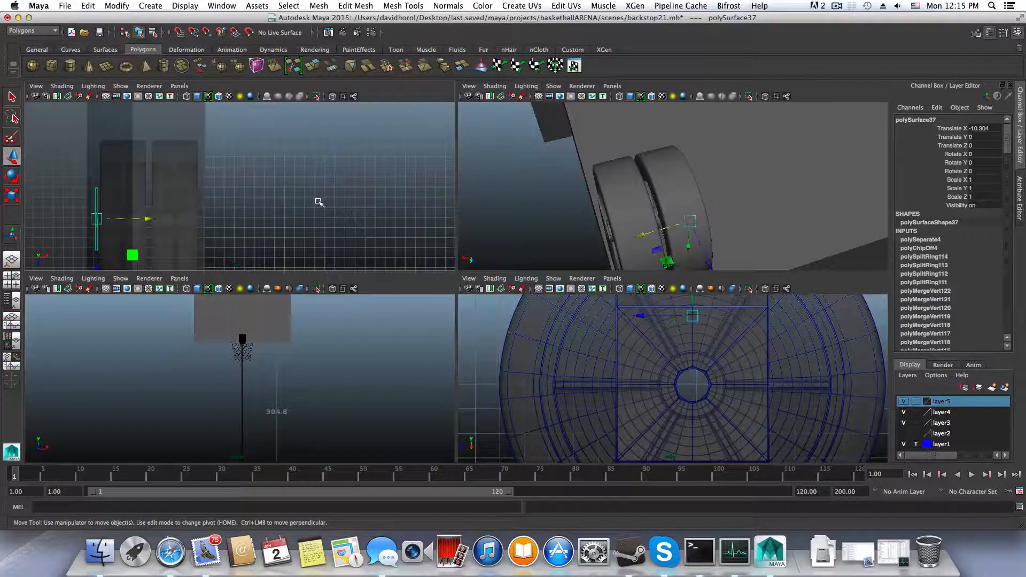
key(space)
alt+right_drag(401, 302, 593, 251)
alt+middle_drag(342, 189, 466, 283)
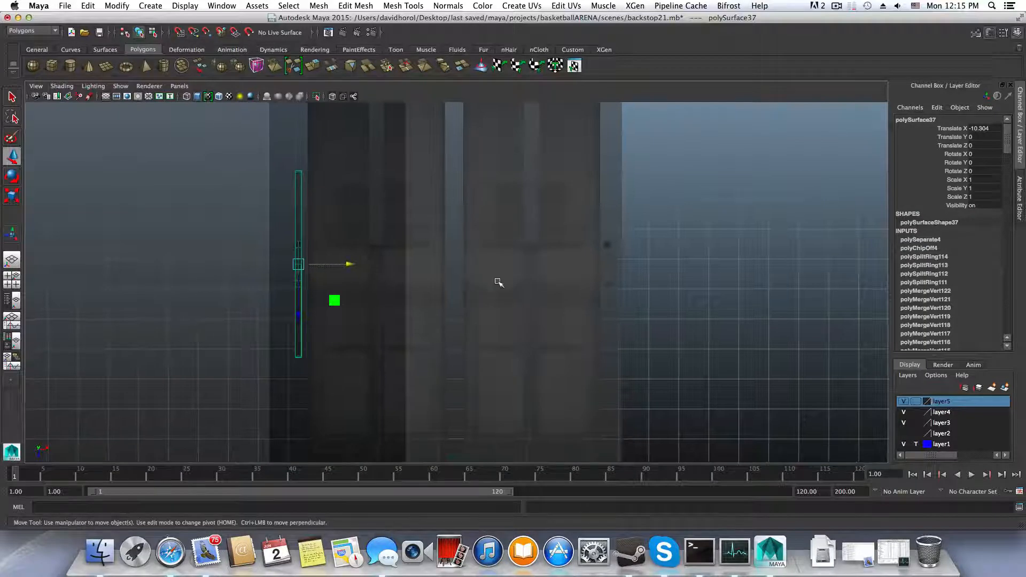
alt+middle_drag(608, 275, 498, 367)
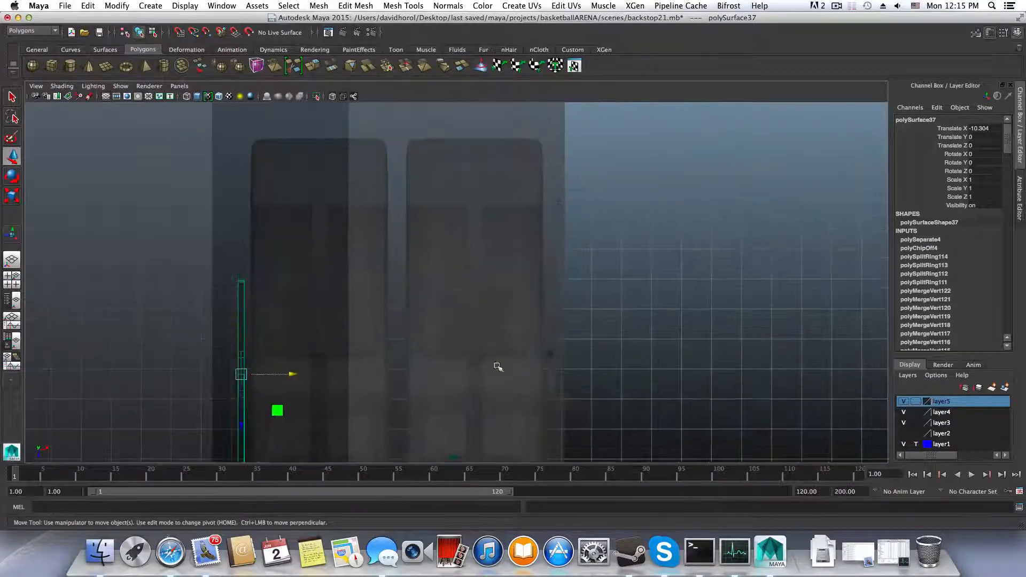
alt+middle_drag(304, 363, 319, 322)
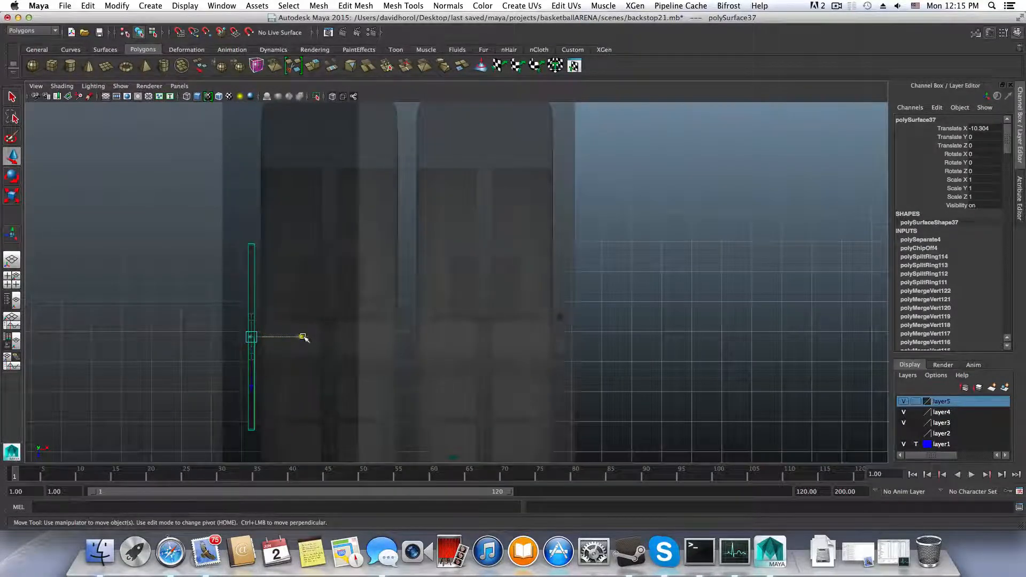
drag(302, 337, 308, 337)
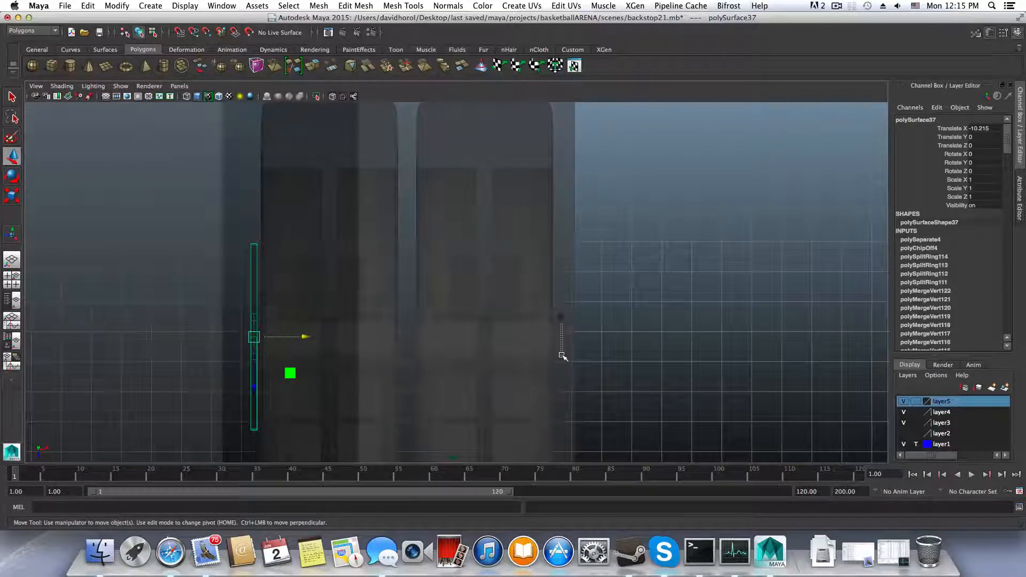
In the perspective view, move the inner wheel closer to the outer wheel, to about -2.51 in Translate Y
click(562, 356)
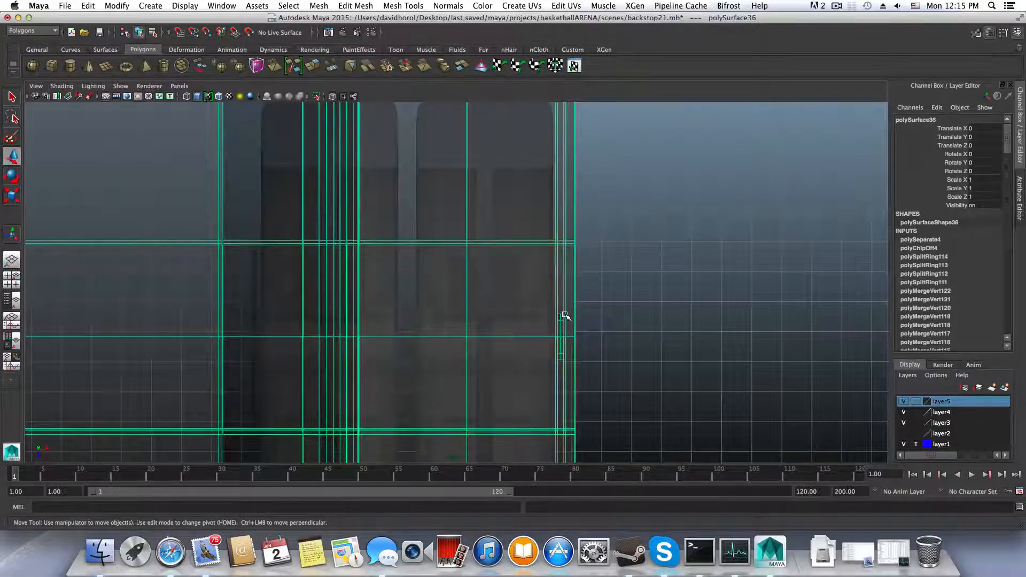
key(space)
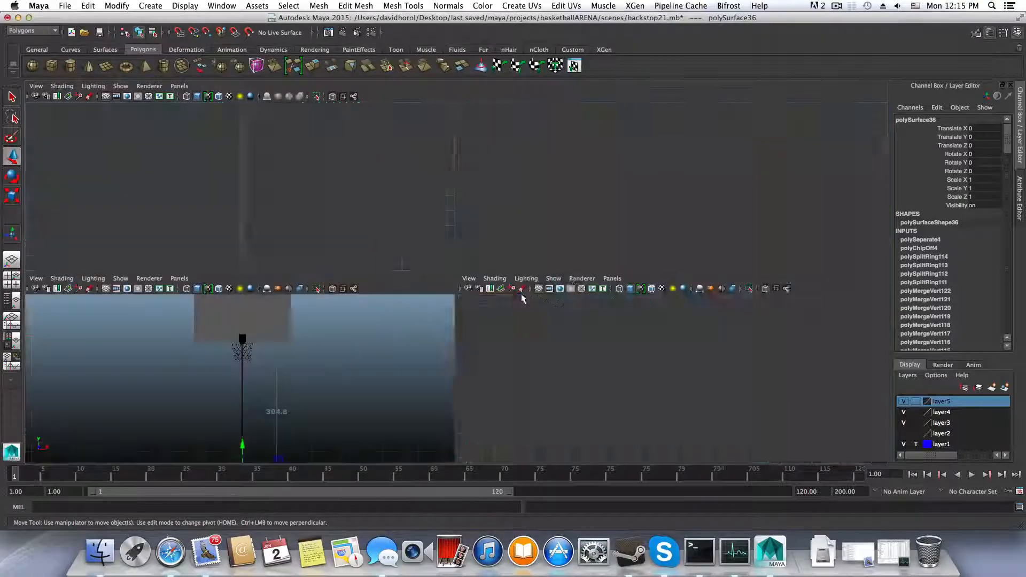
key(space)
alt+drag(630, 231, 584, 238)
alt+drag(588, 337, 548, 284)
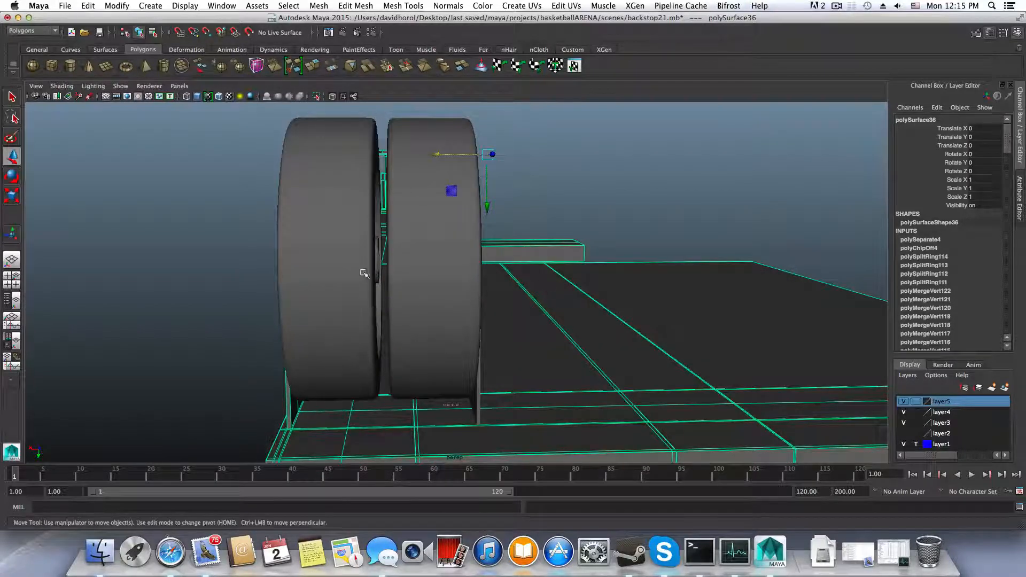
scroll(374, 266, down, 4)
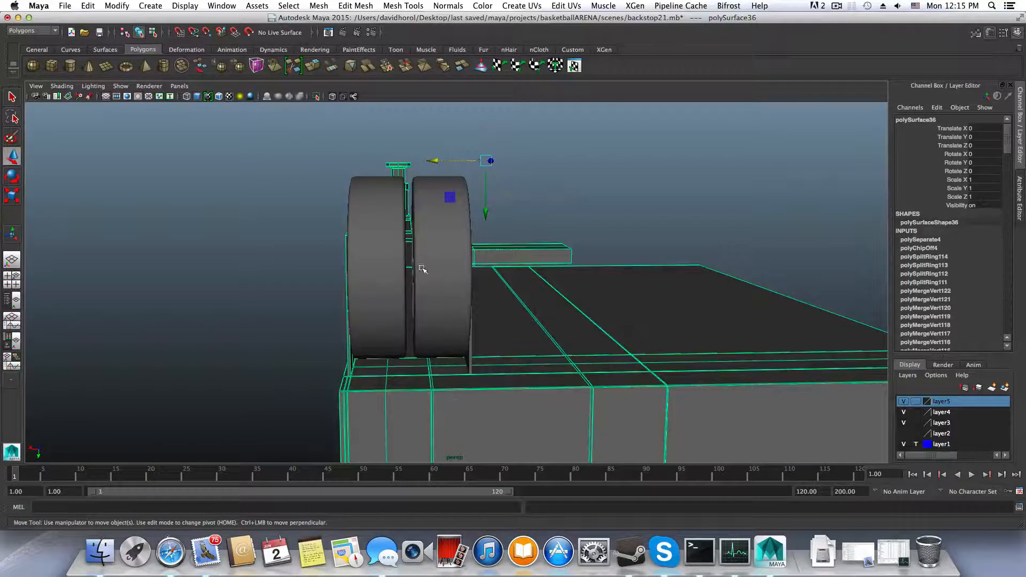
click(430, 260)
drag(394, 271, 383, 266)
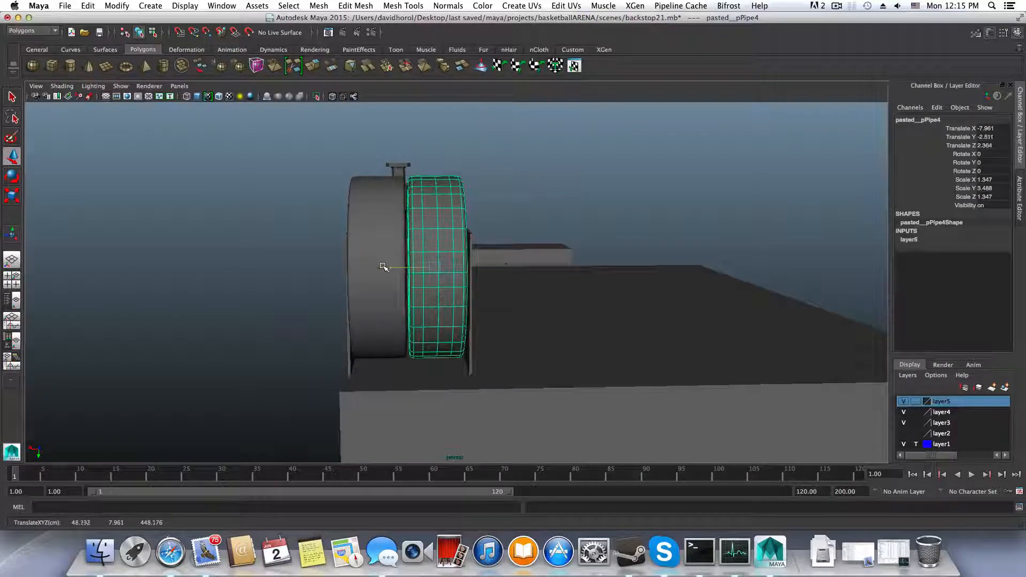
Examine the spacing between the wheels and the duplicated plate, and where the plate meets the base's edges
alt+drag(435, 293, 451, 319)
click(477, 330)
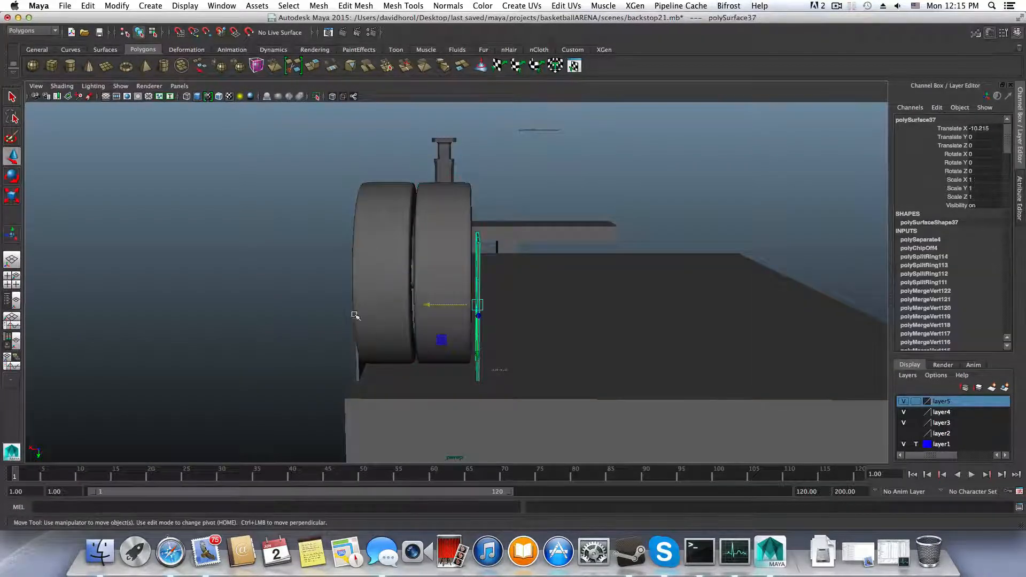
alt+drag(404, 304, 335, 292)
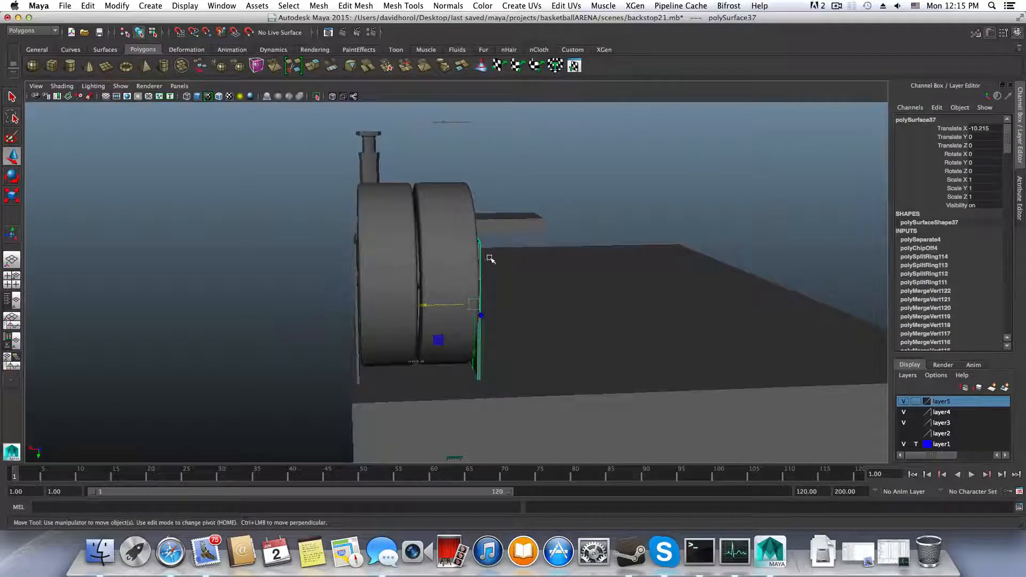
alt+drag(416, 274, 387, 217)
click(383, 211)
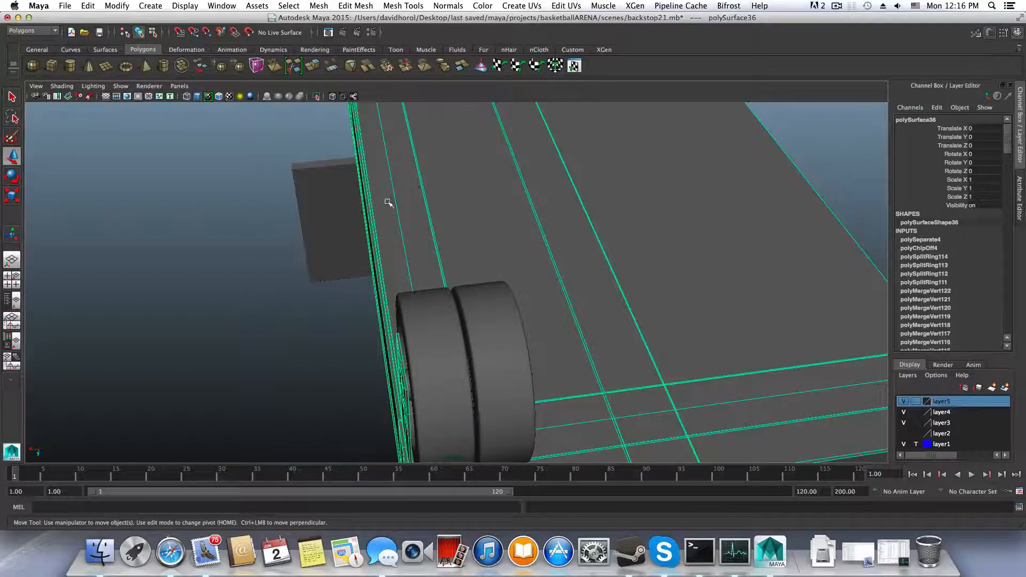
alt+drag(389, 203, 424, 238)
click(437, 230)
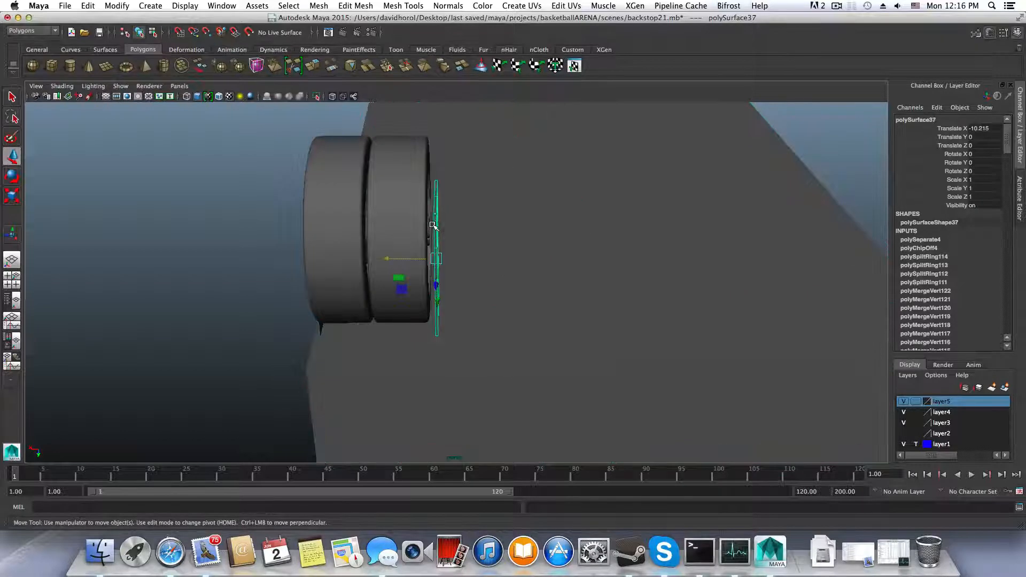
click(473, 341)
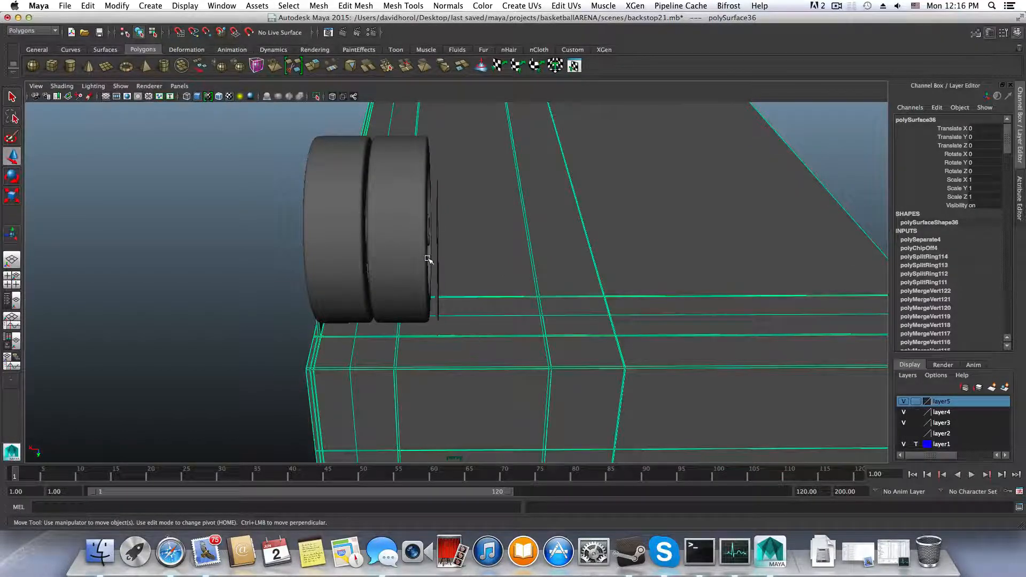
scroll(432, 257, down, 5)
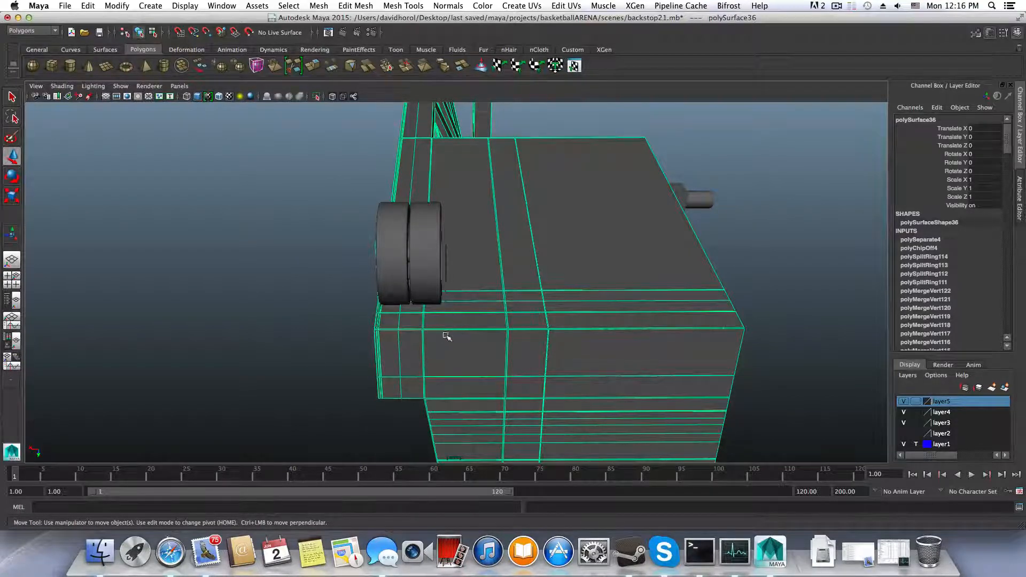
Insert two closely spaced edge loops across the base block, next to the foot of the duplicated plate
alt+middle_drag(430, 190, 513, 320)
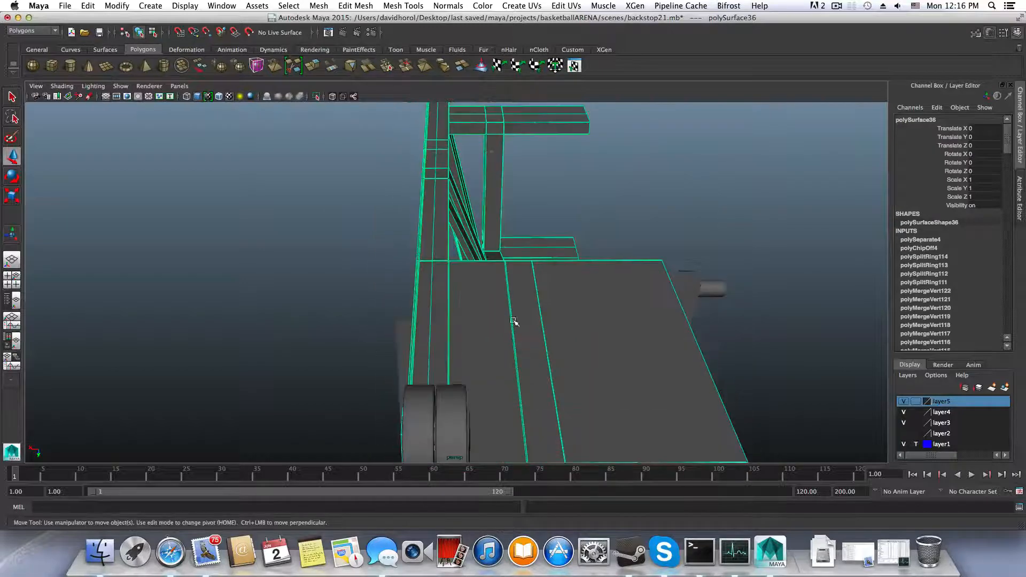
alt+right_drag(513, 321, 466, 137)
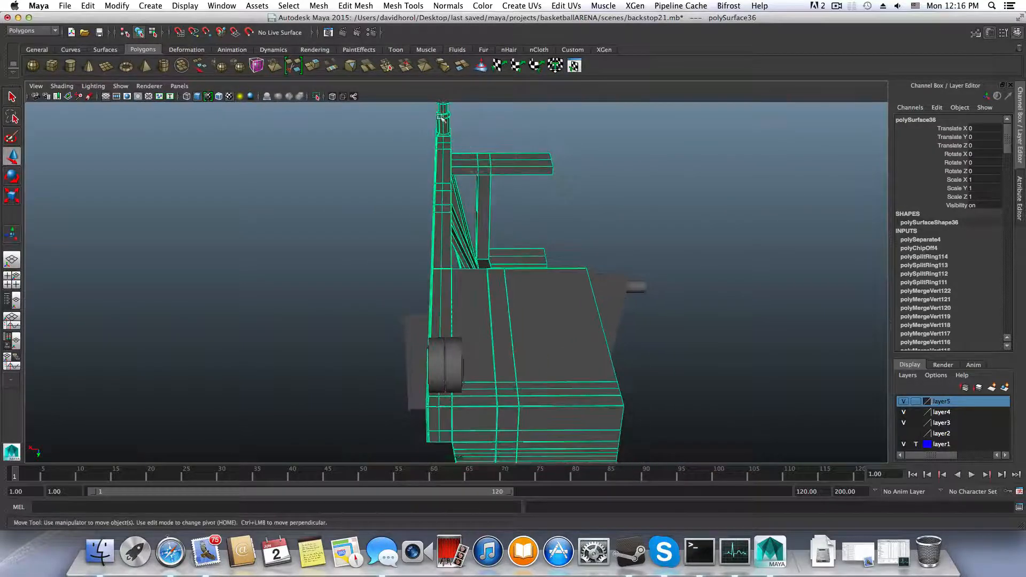
alt+right_drag(480, 404, 426, 308)
mouse_move(426, 308)
alt+mouse_down()
mouse_move(522, 321)
mouse_move(417, 319)
mouse_move(419, 300)
alt+mouse_up()
alt+right_drag(419, 300, 465, 319)
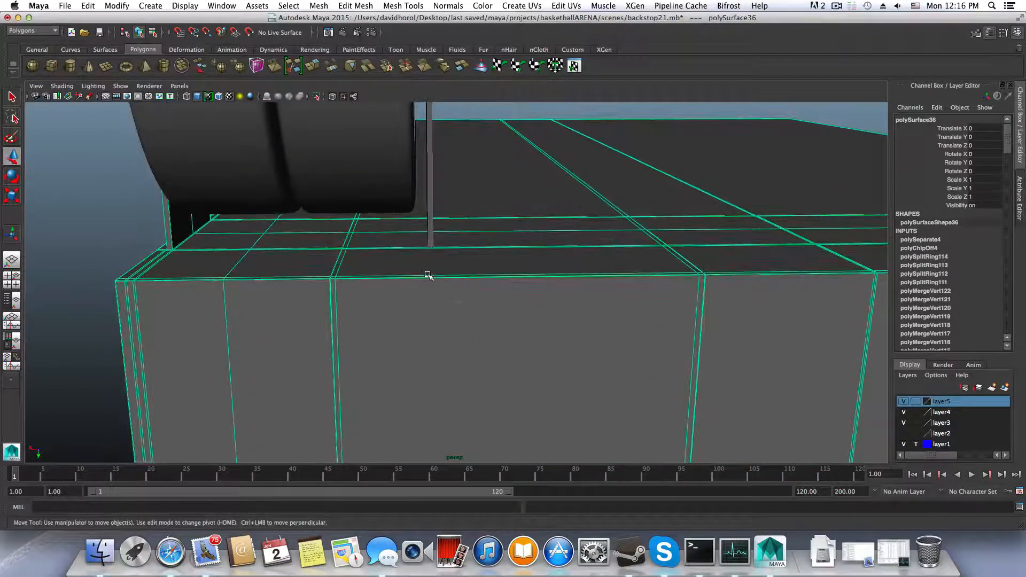
shift+right_drag(427, 275, 388, 289)
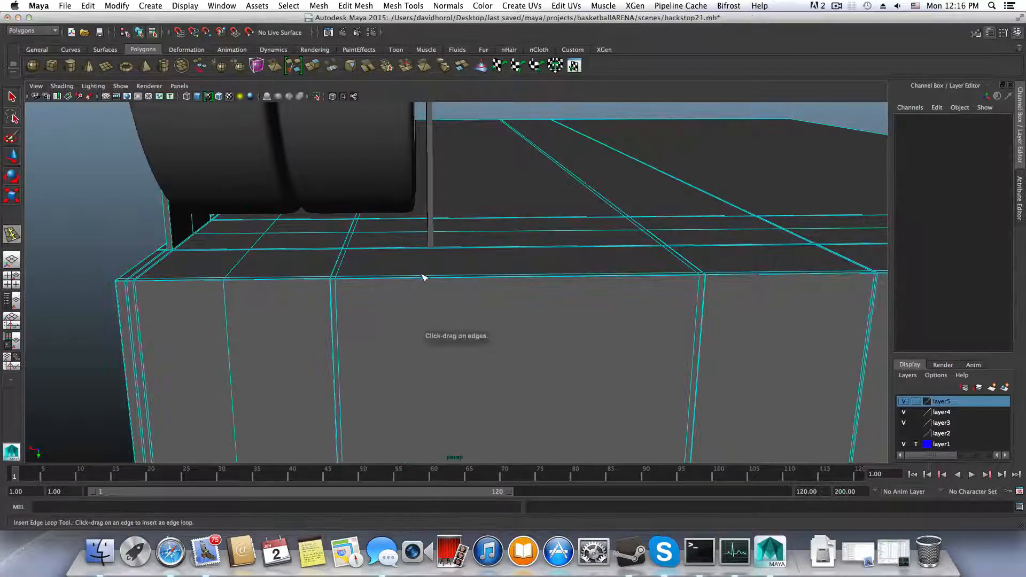
drag(426, 278, 423, 281)
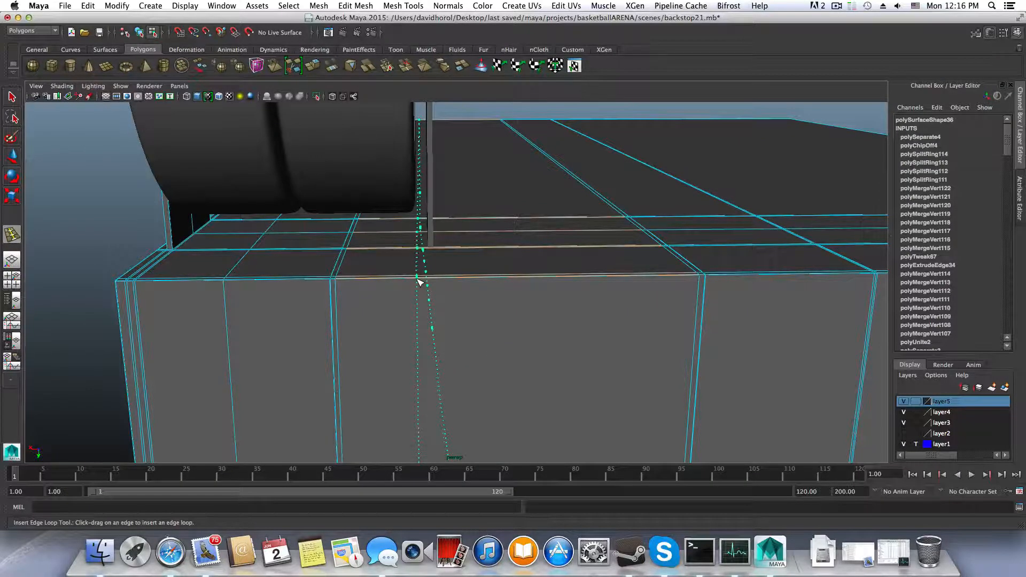
drag(420, 281, 458, 211)
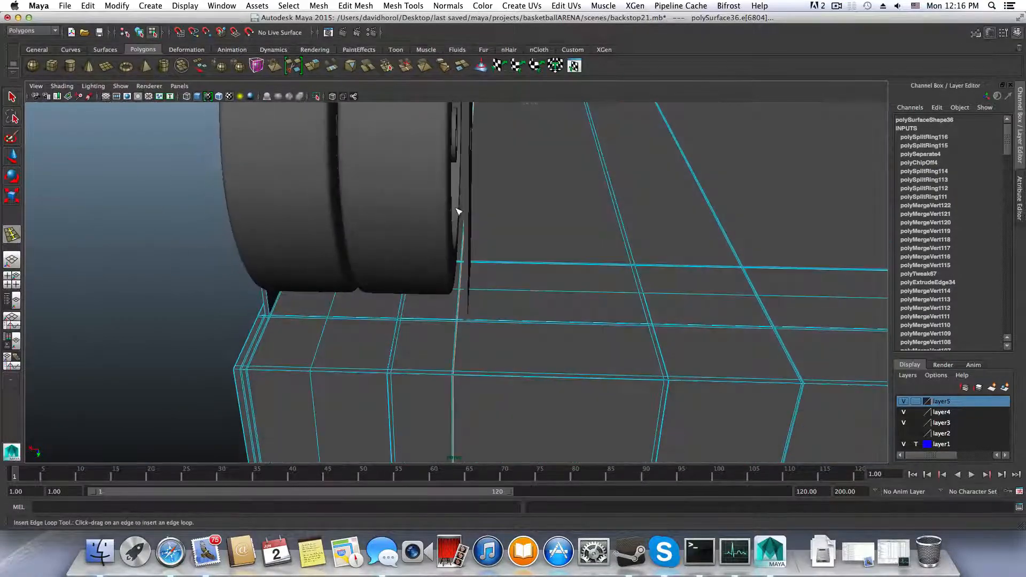
alt+drag(483, 284, 278, 306)
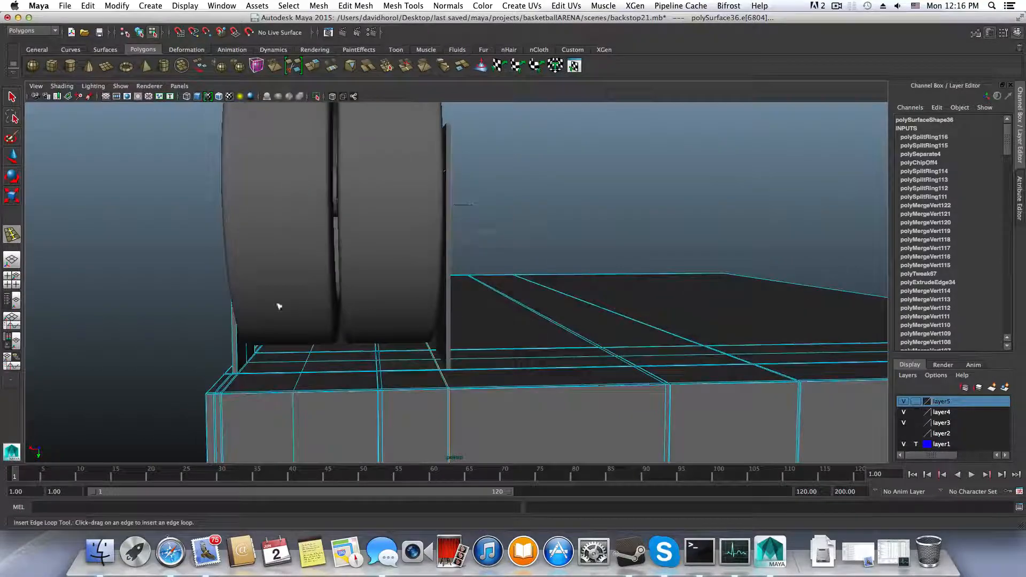
Examine the new edge loops' position relative to the duplicated plate in an enlarged top view
click(12, 279)
key(space)
scroll(252, 252, up, 3)
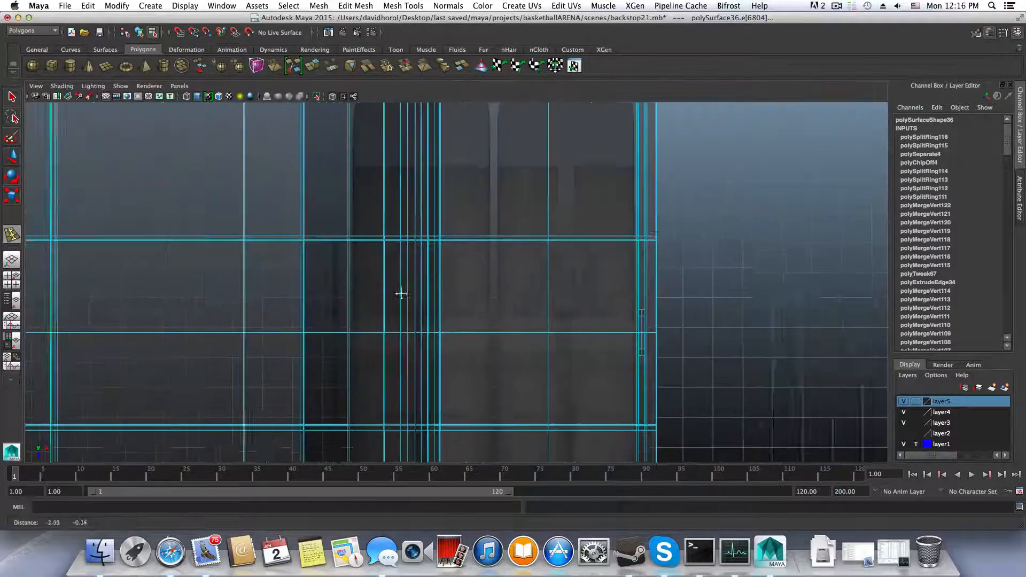
alt+middle_drag(401, 293, 465, 279)
alt+right_drag(465, 280, 735, 348)
alt+right_drag(481, 342, 759, 348)
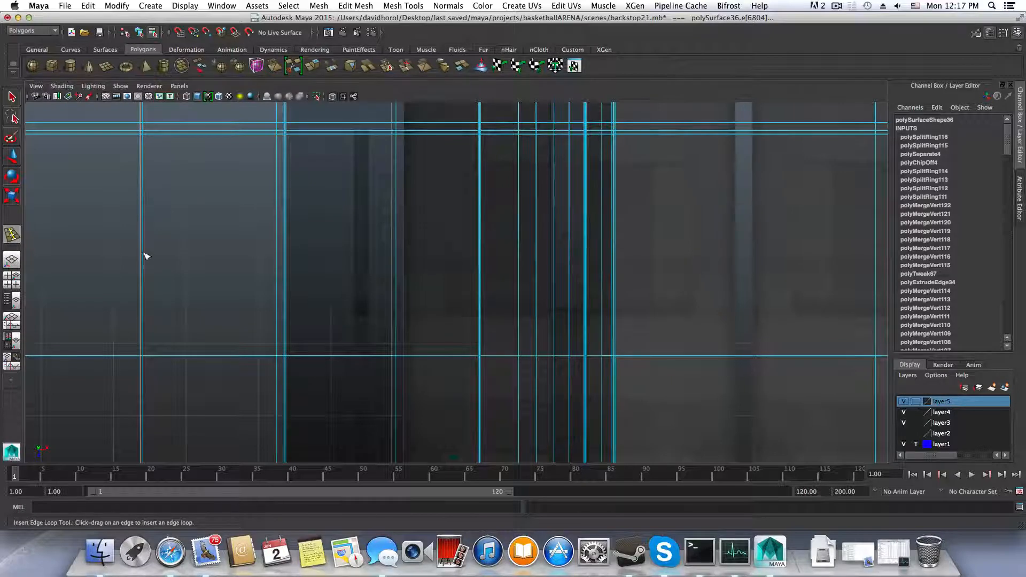
scroll(282, 288, down, 3)
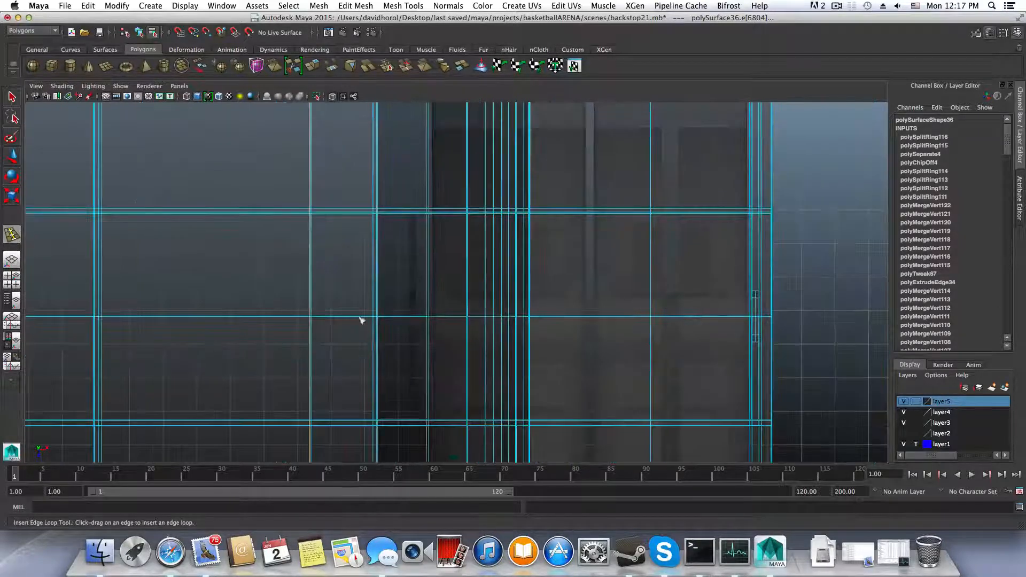
scroll(361, 320, up, 8)
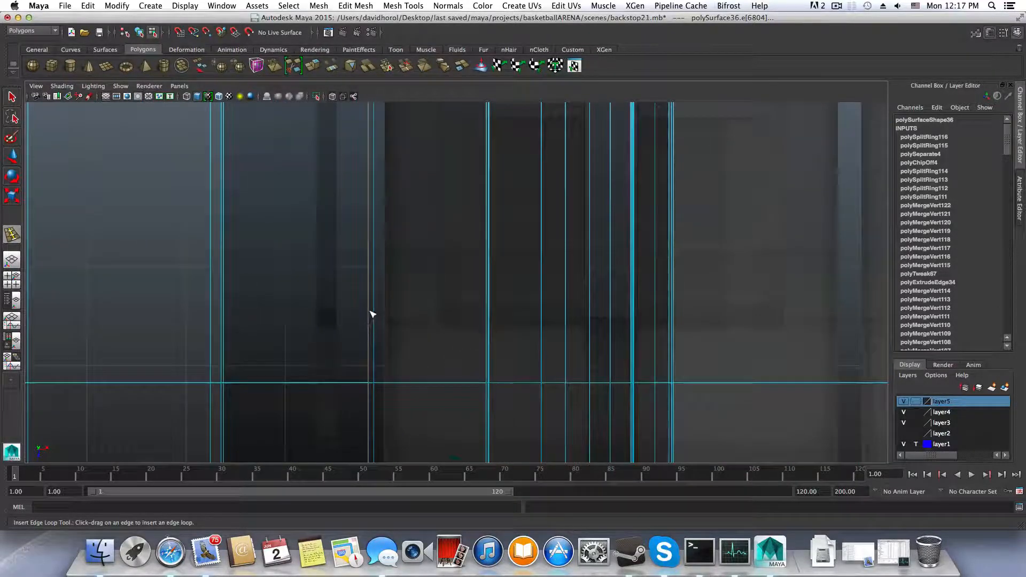
alt+middle_drag(373, 314, 474, 286)
mouse_move(421, 314)
alt+right_down()
mouse_move(525, 356)
mouse_move(489, 357)
alt+right_up()
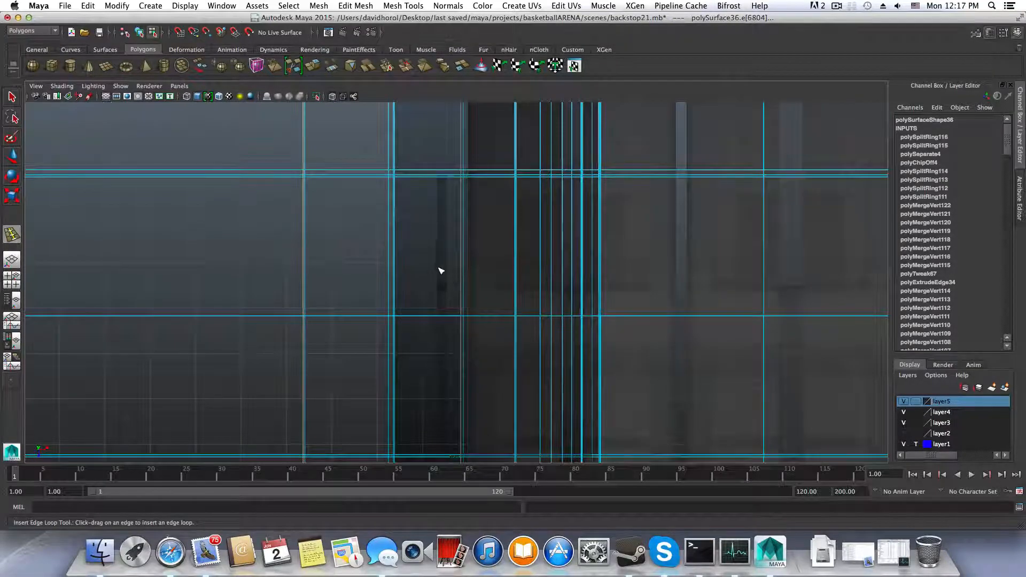
Turn on Wireframe on Shaded in the top view and move the duplicated plate closer to the wheel, to -9.9 in Translate X
key(q)
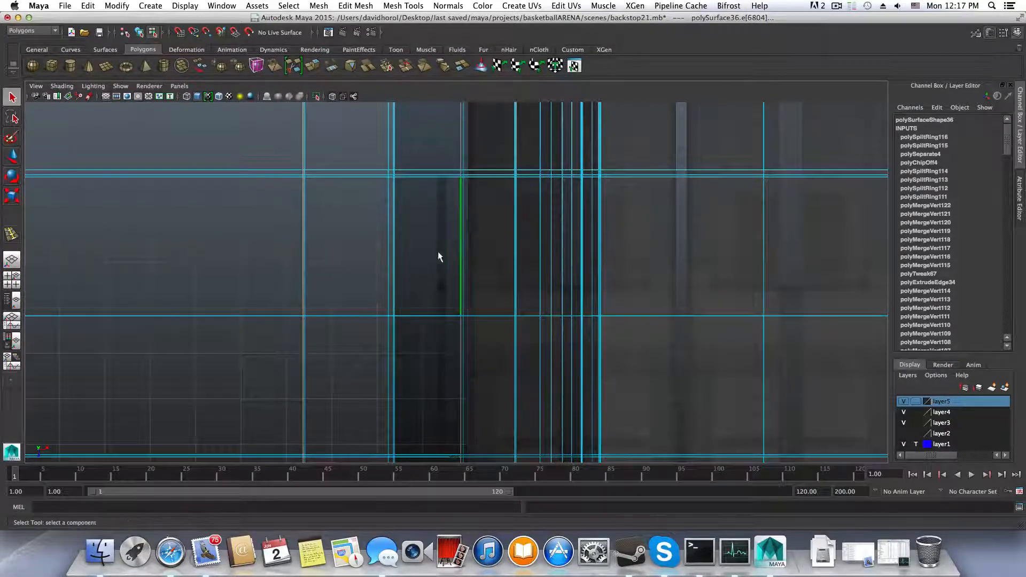
click(447, 289)
key(w)
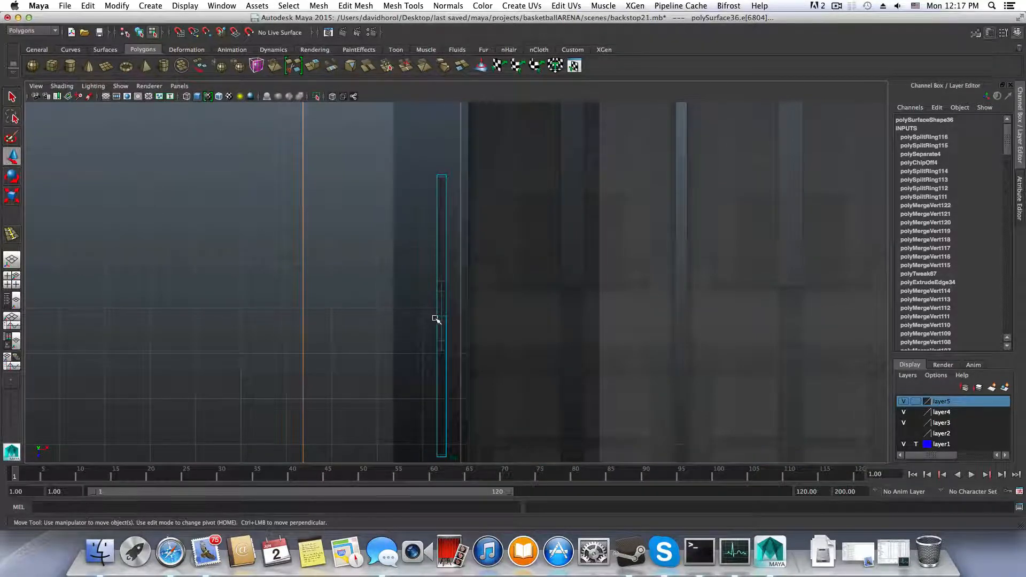
key(F8)
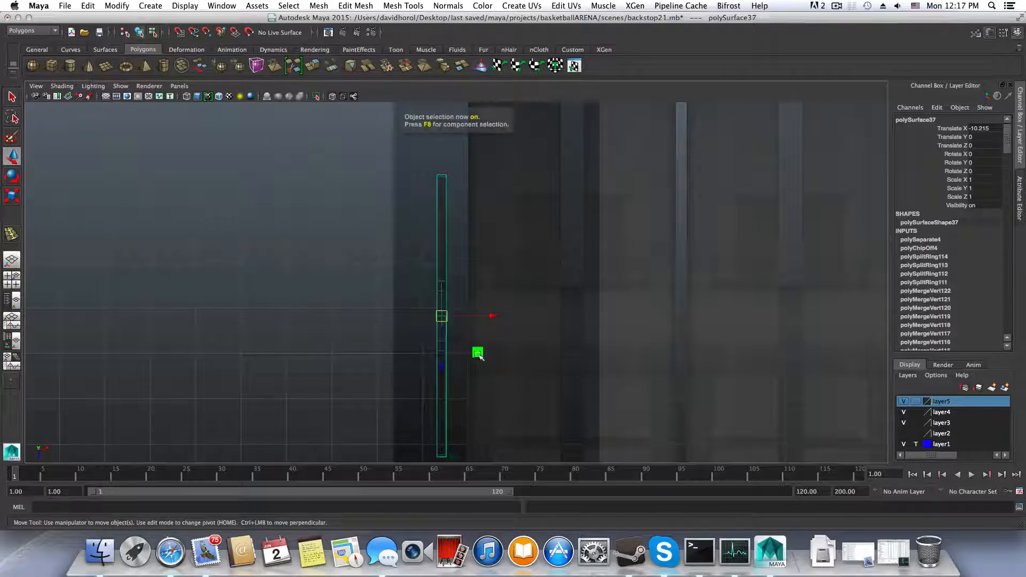
click(488, 286)
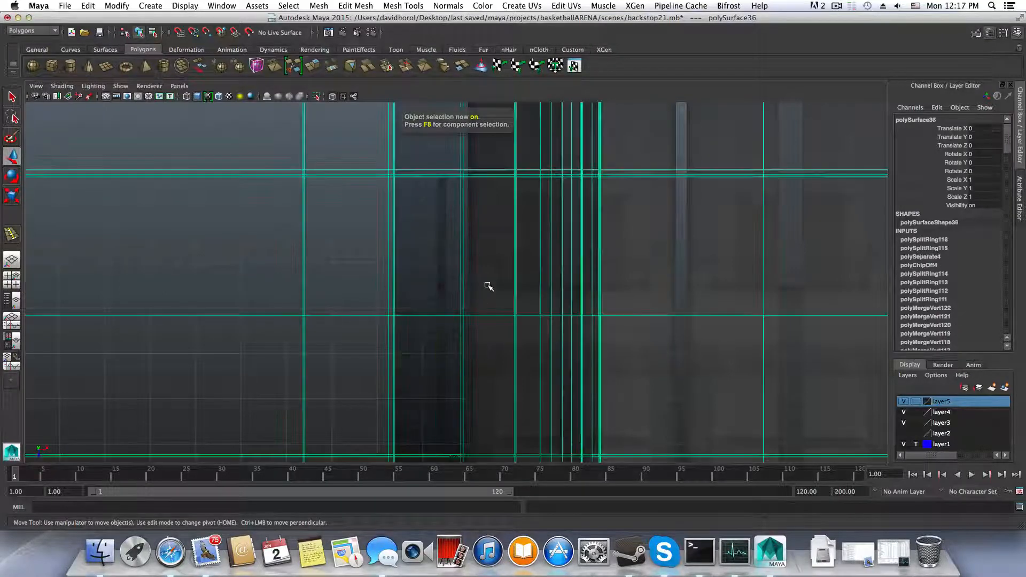
drag(420, 266, 449, 294)
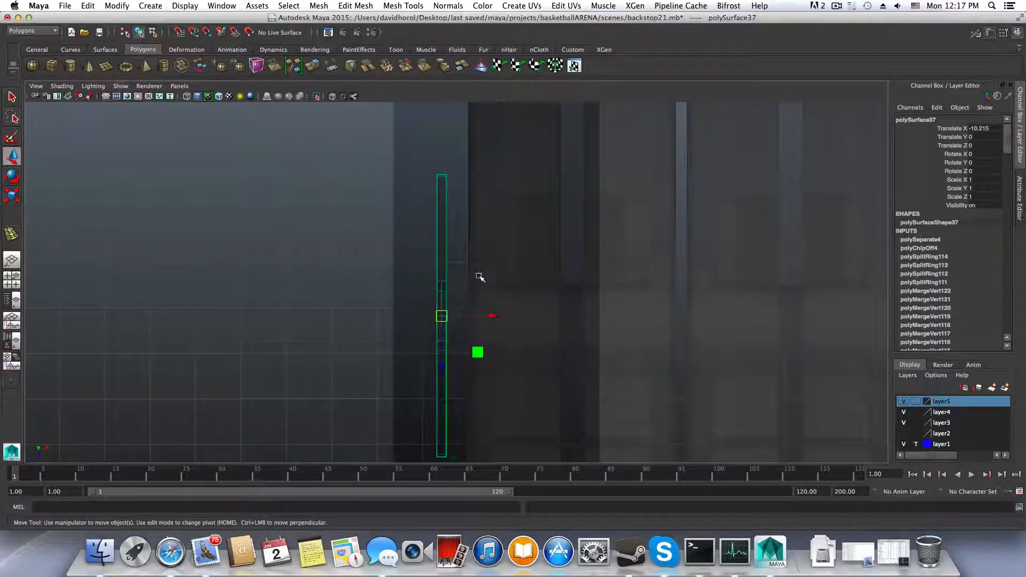
click(62, 86)
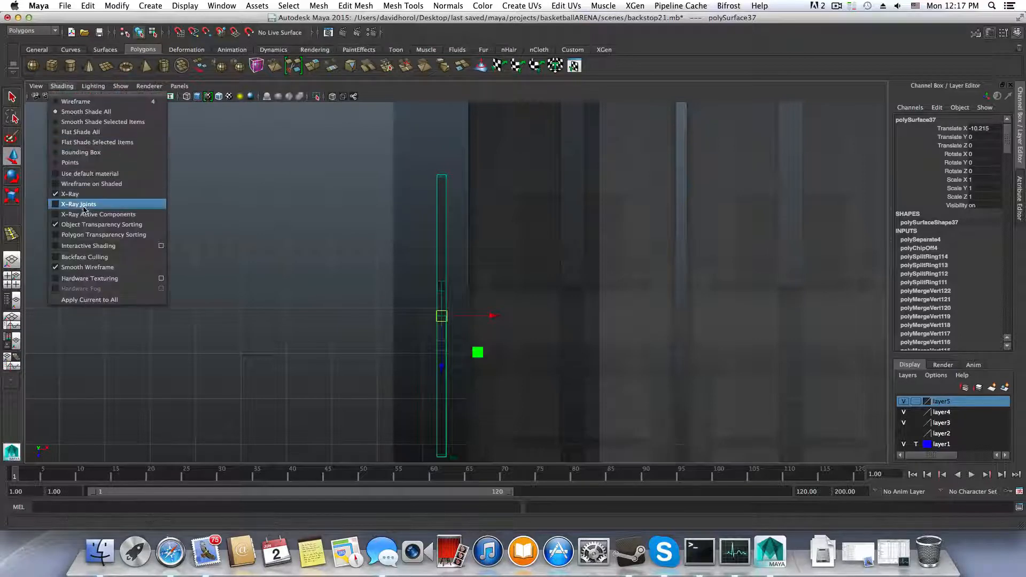
click(81, 186)
scroll(450, 364, up, 4)
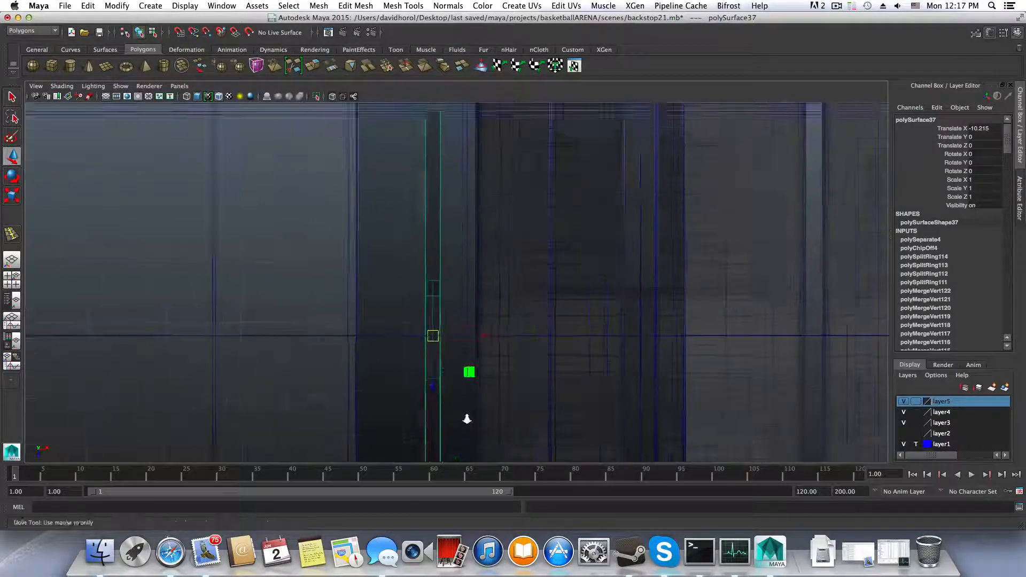
drag(483, 340, 505, 351)
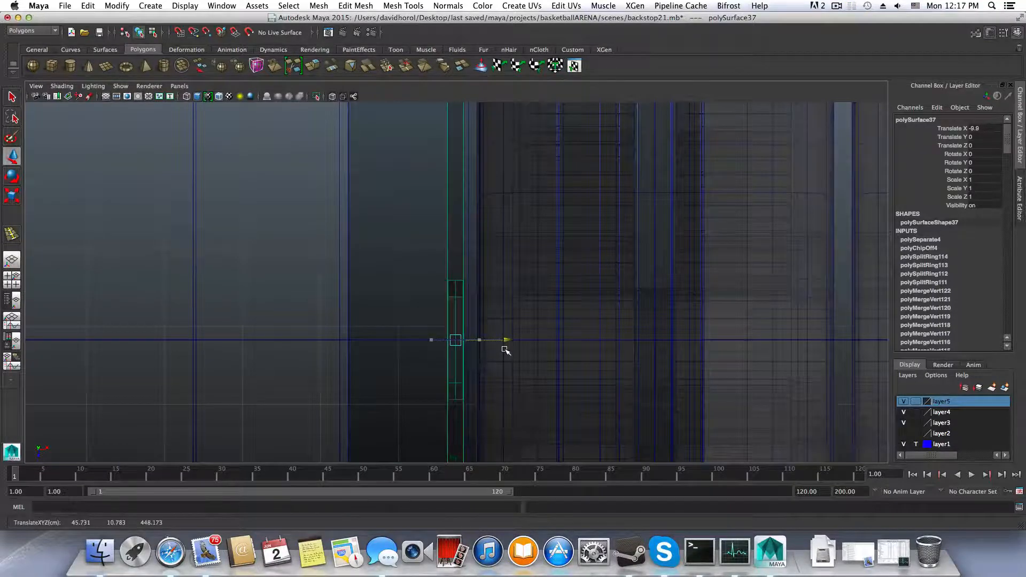
Turn on Wireframe on Shaded in the perspective view around the base block and the duplicated plate
key(space)
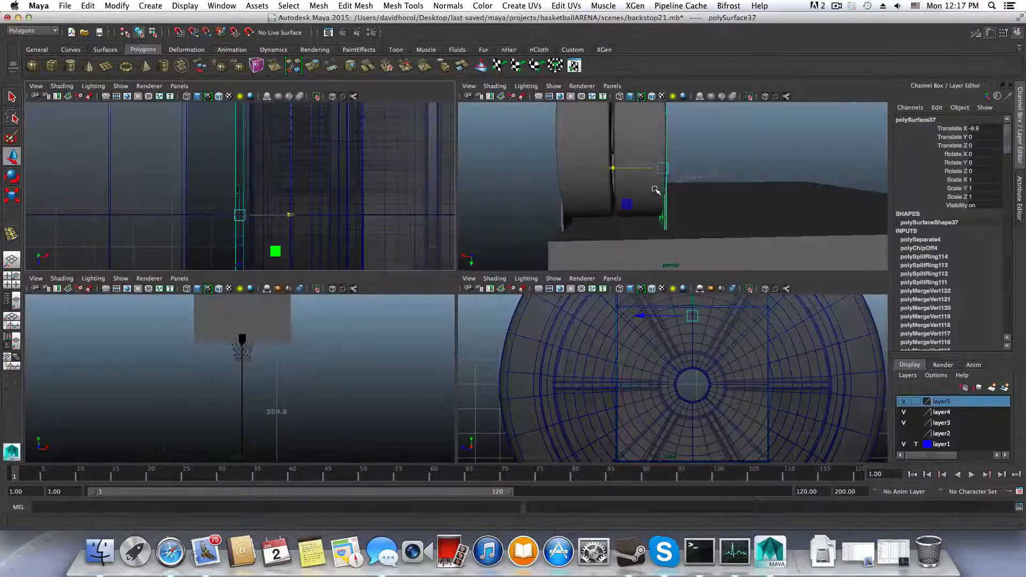
key(space)
alt+middle_drag(586, 298, 570, 256)
alt+drag(570, 257, 470, 338)
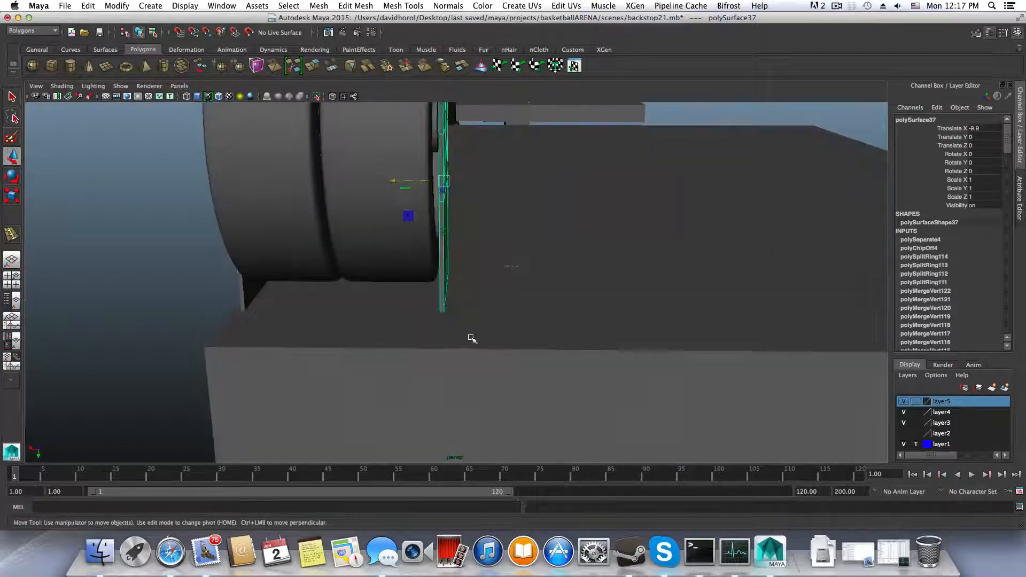
click(470, 339)
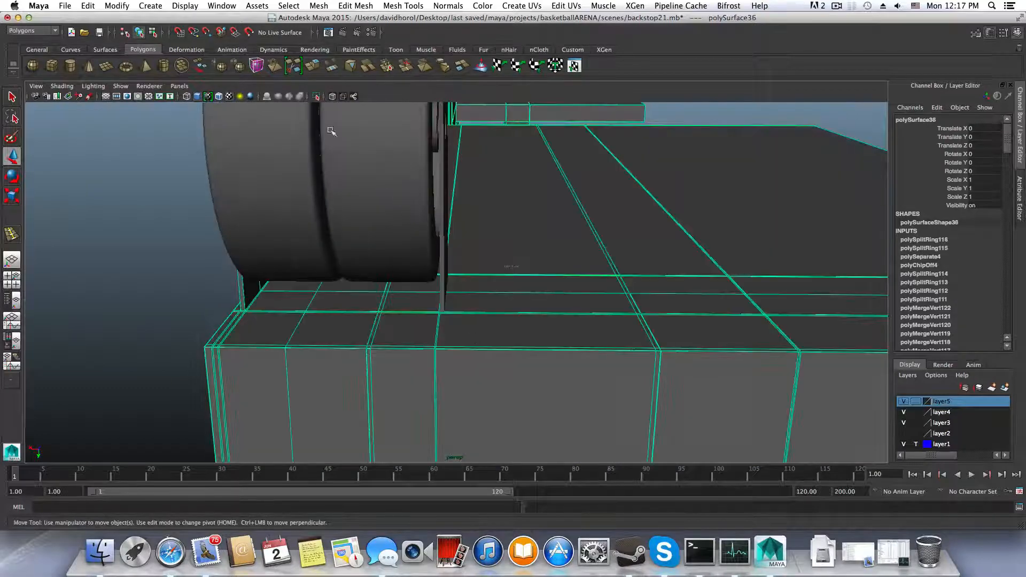
click(62, 86)
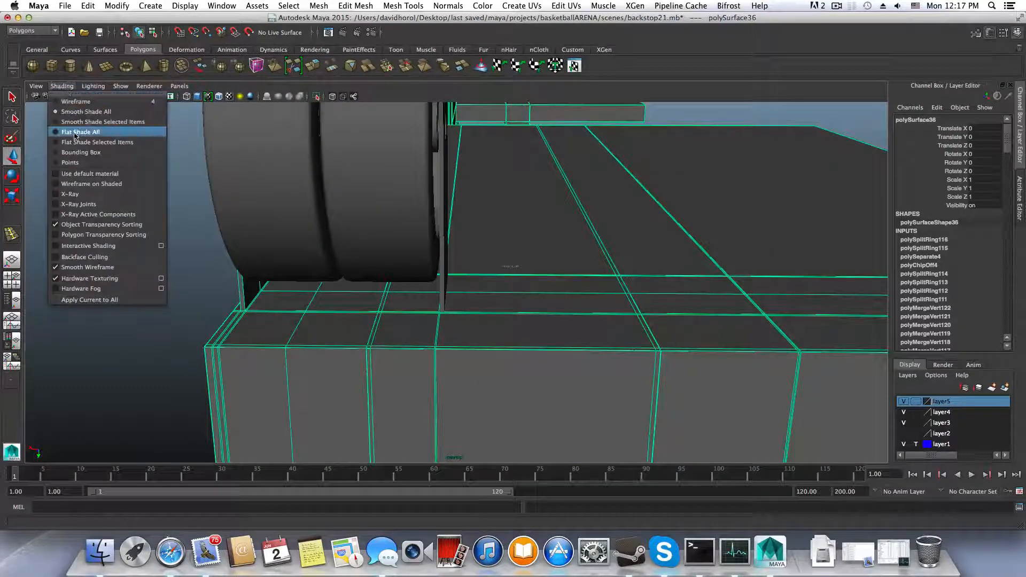
click(91, 184)
mouse_move(274, 295)
alt+mouse_down()
mouse_move(300, 295)
mouse_move(269, 298)
alt+mouse_up()
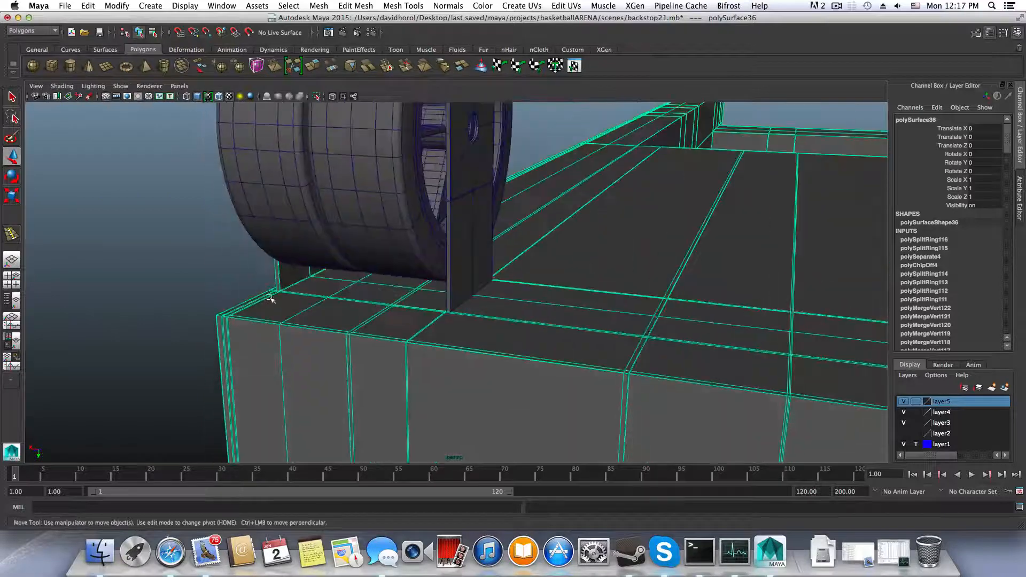
Select the duplicated plate and hide layer5 so the wheels no longer cover the plate's foot
click(462, 230)
alt+drag(463, 235, 486, 279)
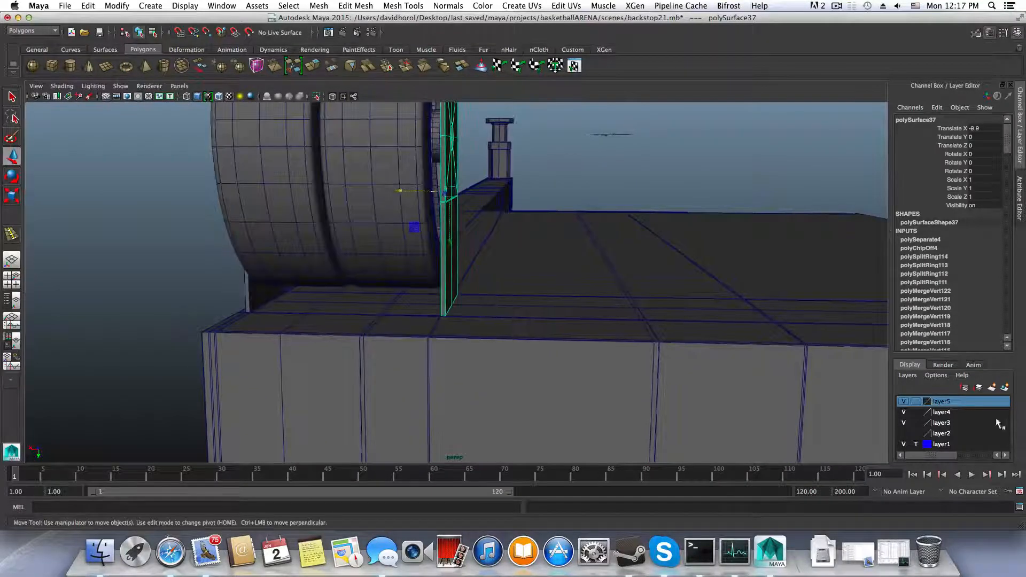
click(903, 401)
alt+drag(549, 302, 536, 307)
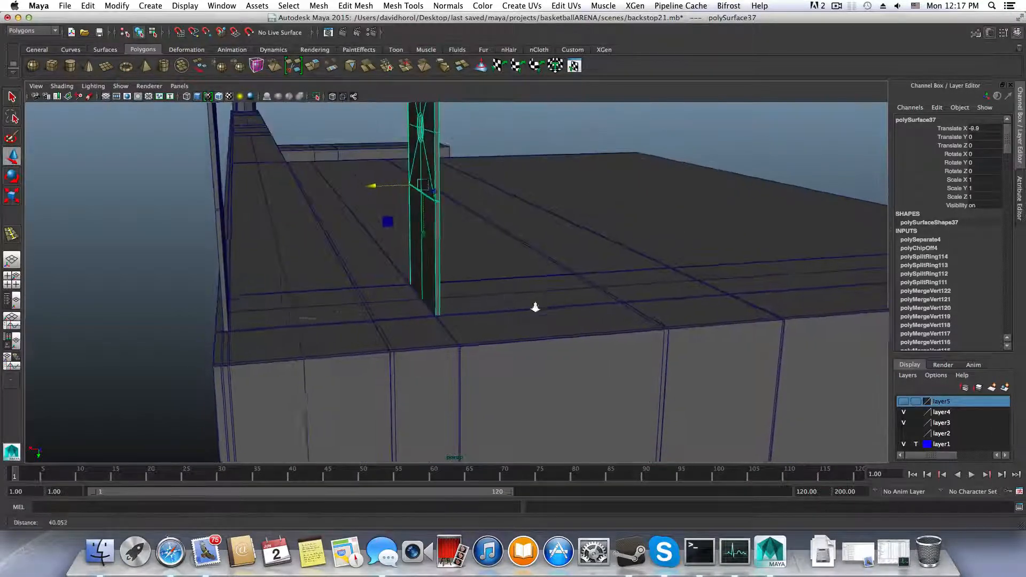
alt+right_drag(536, 307, 739, 332)
alt+drag(518, 310, 455, 327)
Move the duplicated plate's pivot down to the middle of its bottom edge on the base
key(Home)
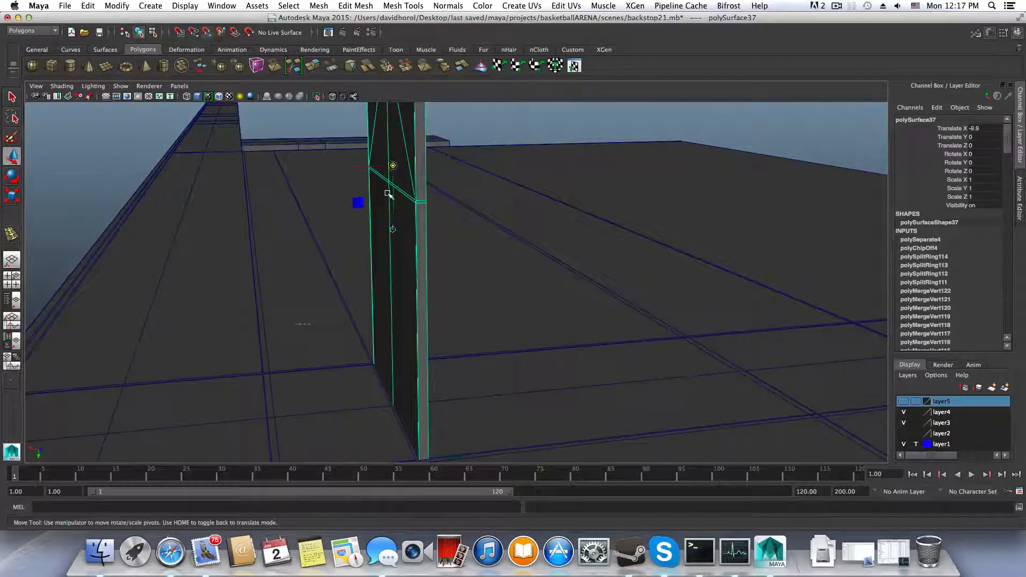
drag(393, 165, 299, 319)
key(Home)
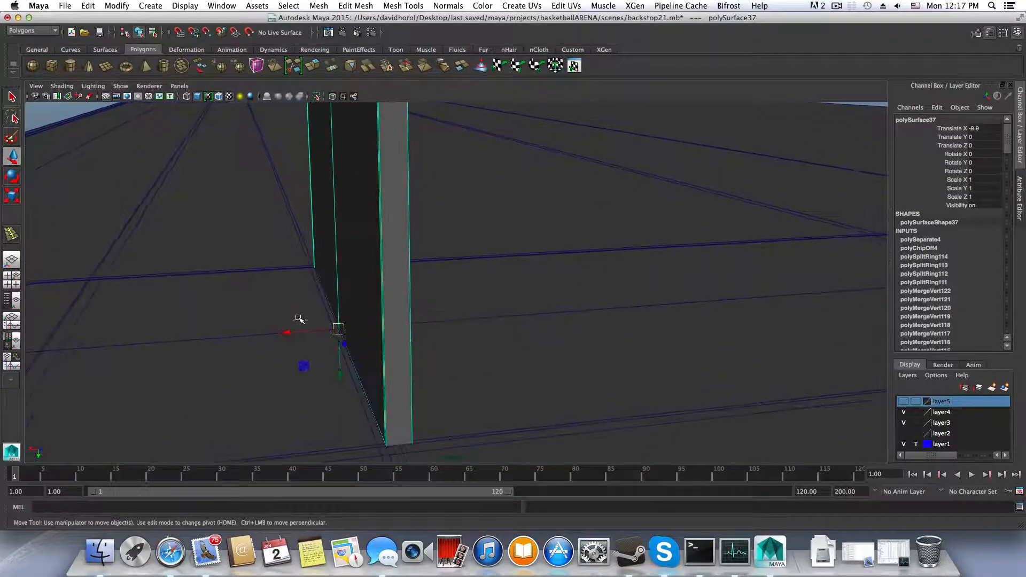
click(284, 334)
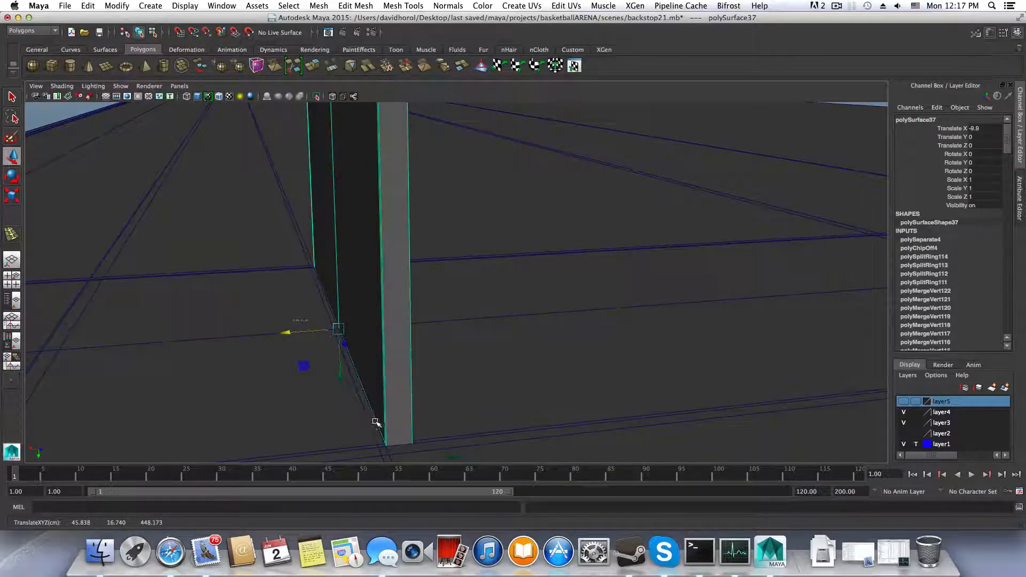
Insert two closely spaced edge loops across the base, just beside the far side of the duplicated plate's foot
alt+drag(376, 423, 362, 361)
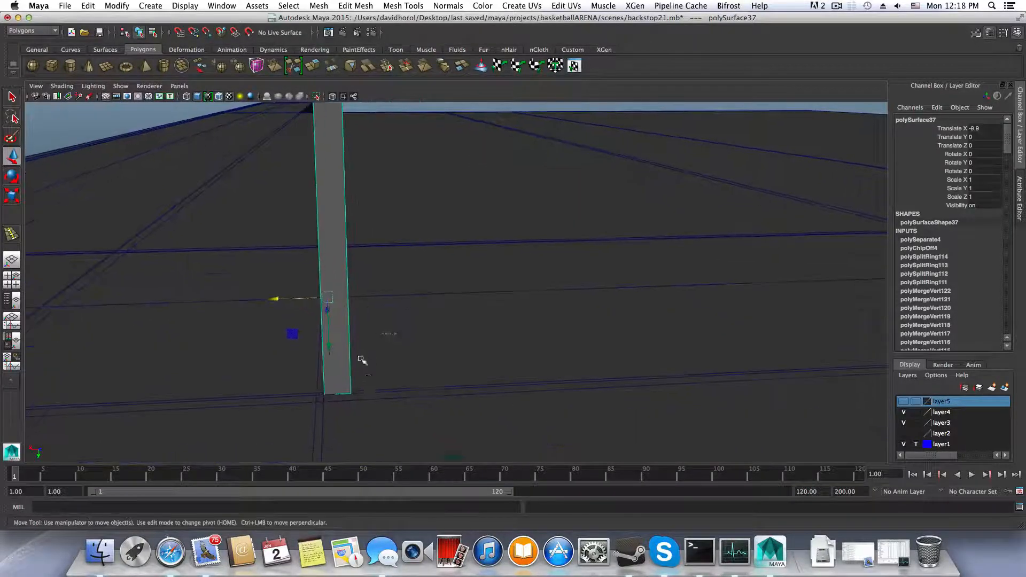
click(404, 389)
shift+right_drag(410, 390, 345, 327)
drag(362, 394, 379, 404)
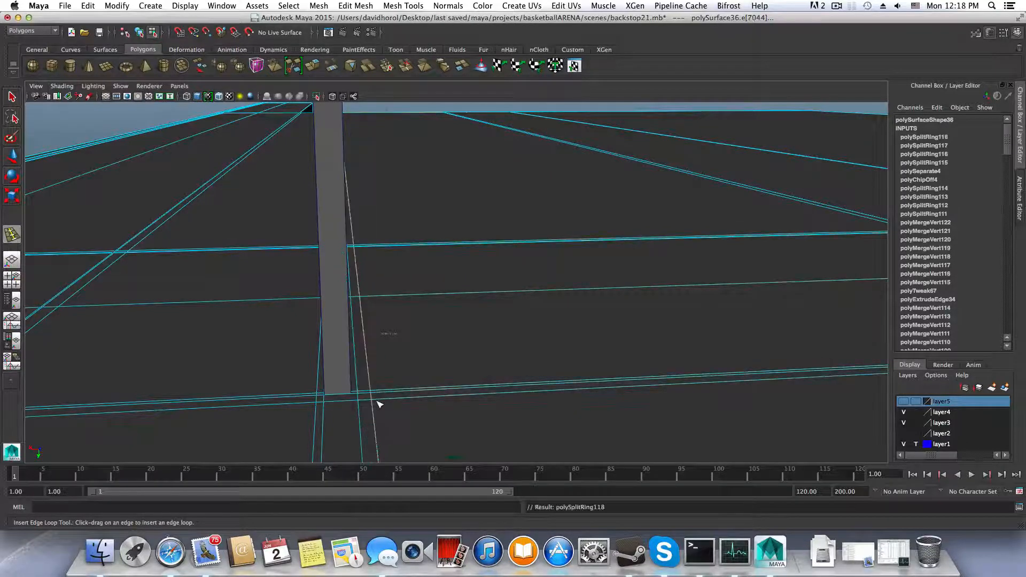
Select the base vertices along the new edge loop nearest the duplicated plate
right_drag(388, 311, 352, 315)
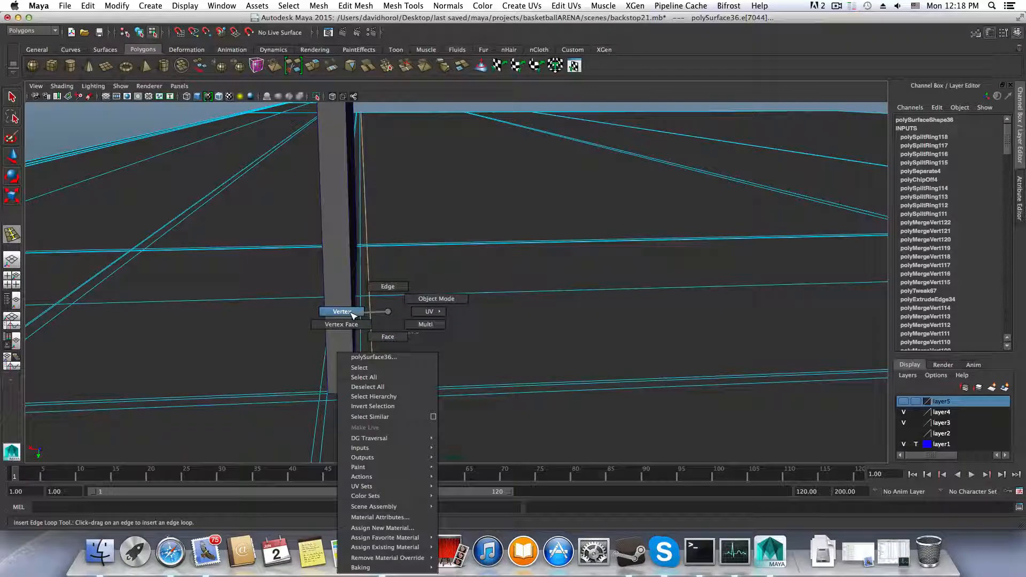
right_drag(352, 314, 351, 314)
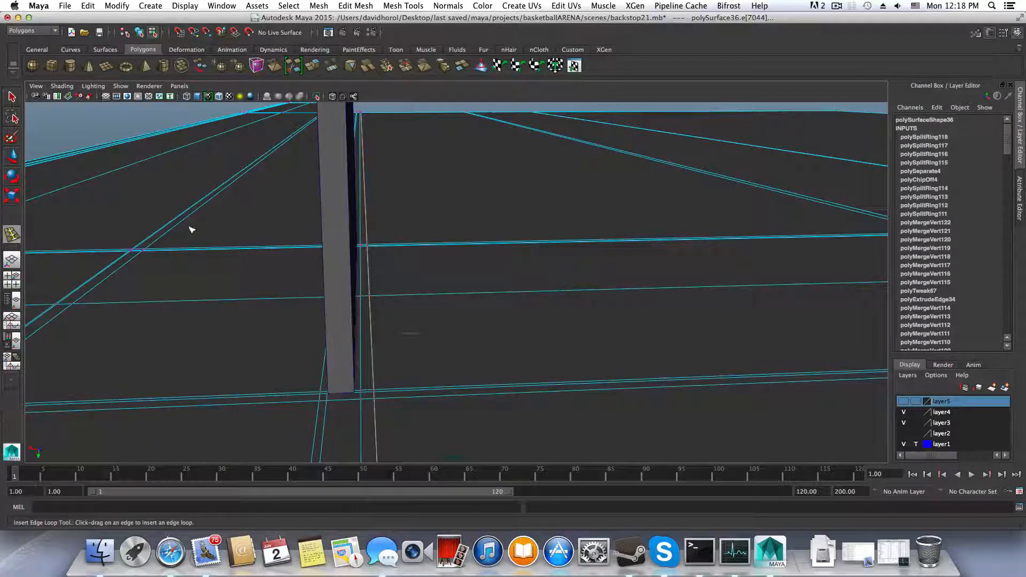
key(q)
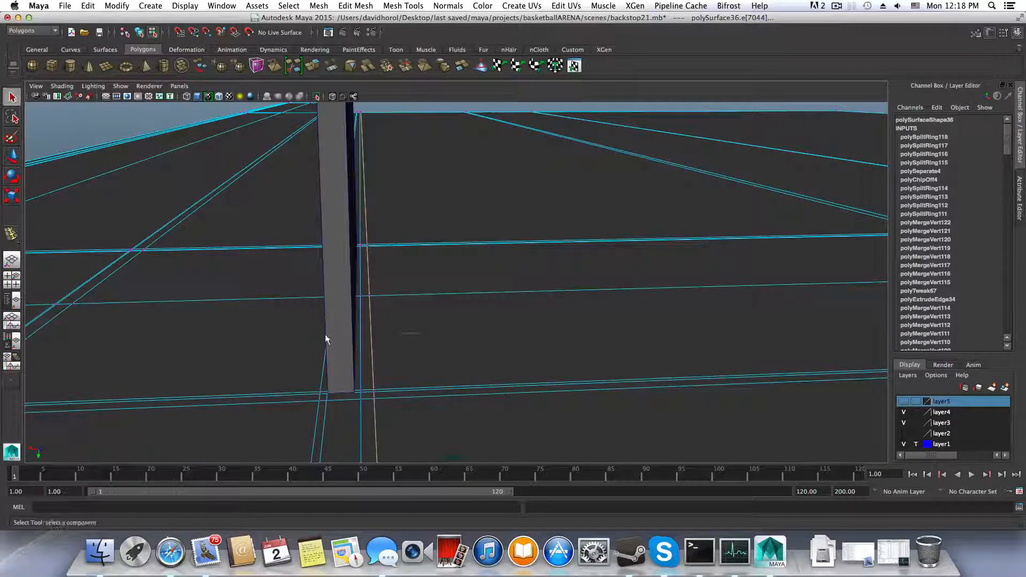
click(361, 391)
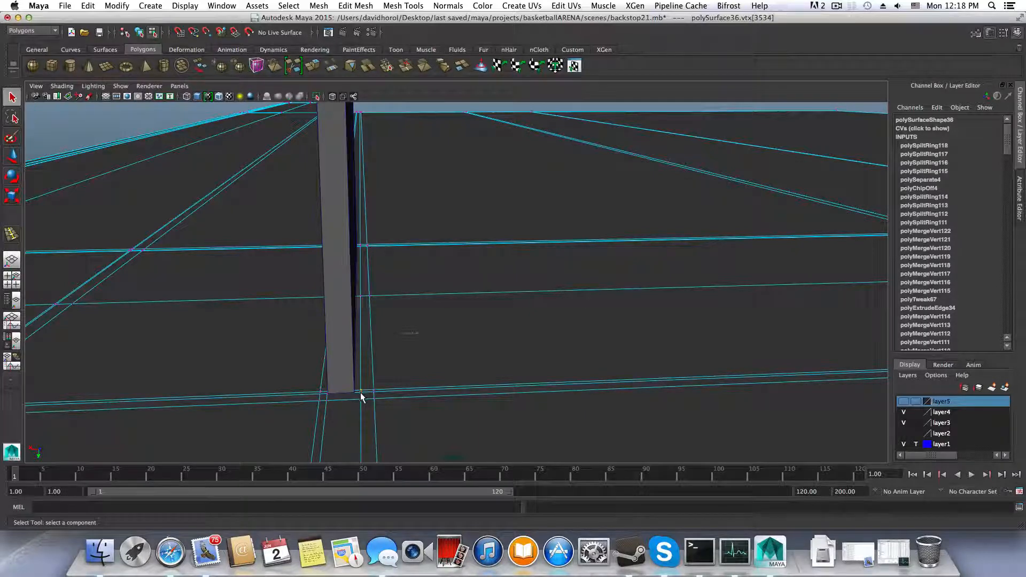
shift+double_click(360, 399)
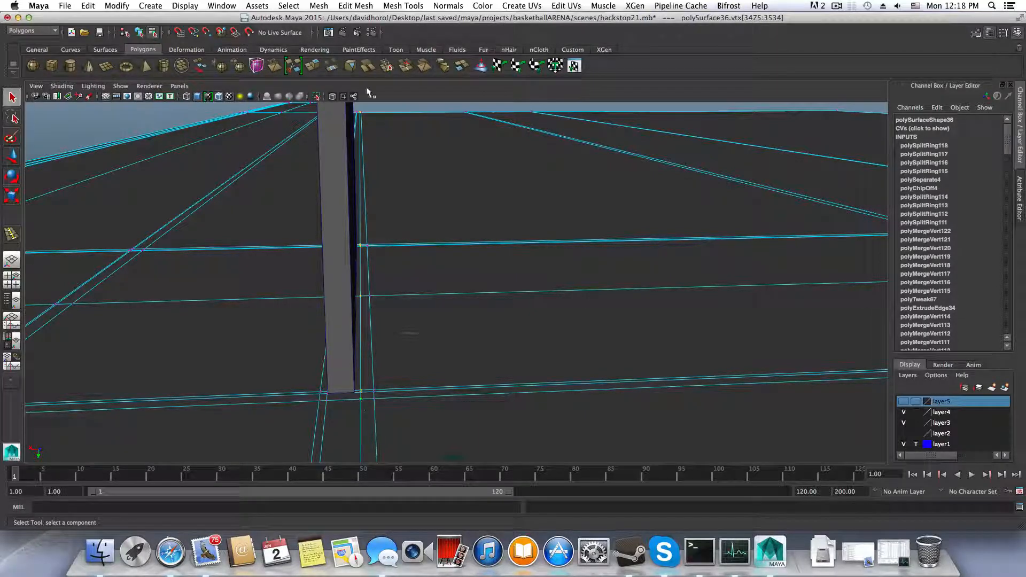
Examine the gap between the selected loop vertices and the side of the duplicated plate
alt+drag(387, 301, 390, 361)
alt+middle_drag(390, 362, 379, 195)
alt+drag(378, 195, 348, 346)
alt+middle_drag(348, 346, 385, 344)
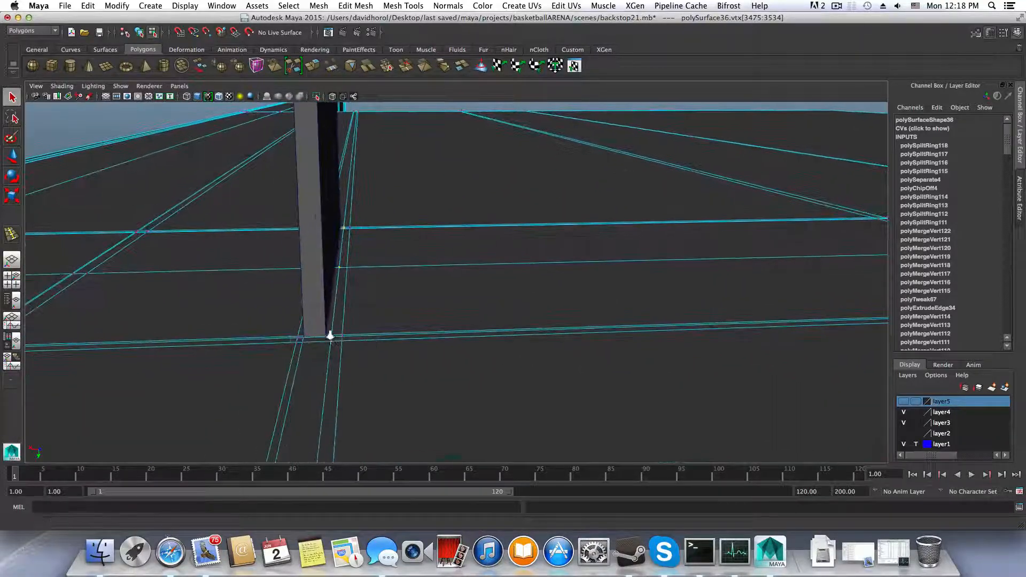
alt+right_drag(330, 335, 650, 337)
alt+middle_drag(412, 335, 540, 345)
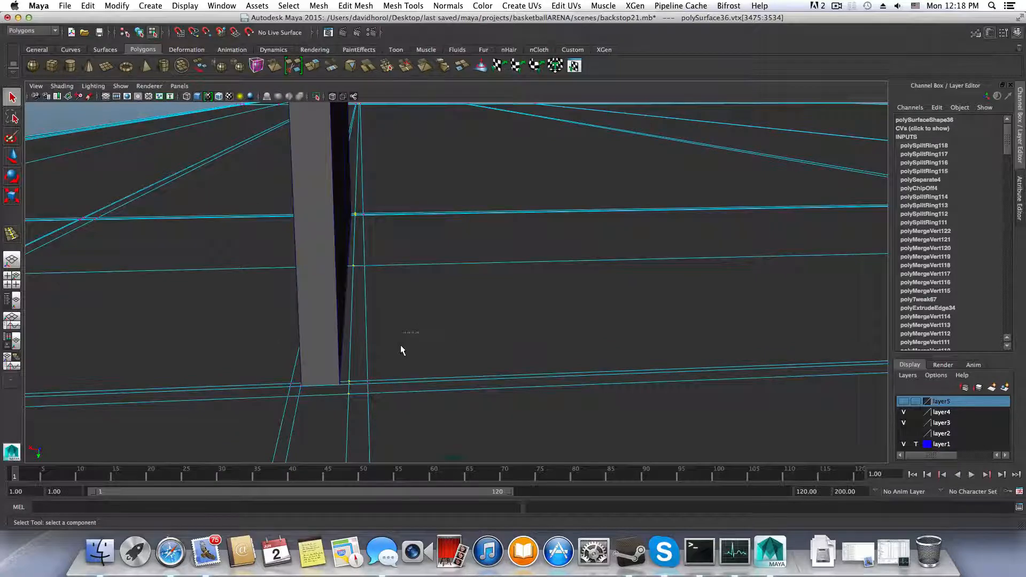
alt+drag(402, 336, 403, 339)
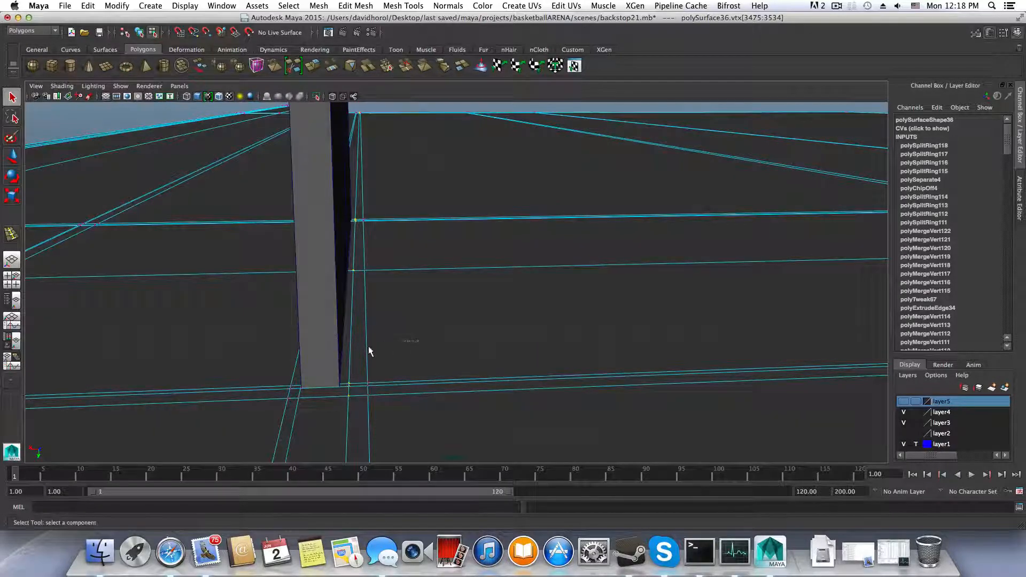
alt+right_drag(369, 348, 333, 327)
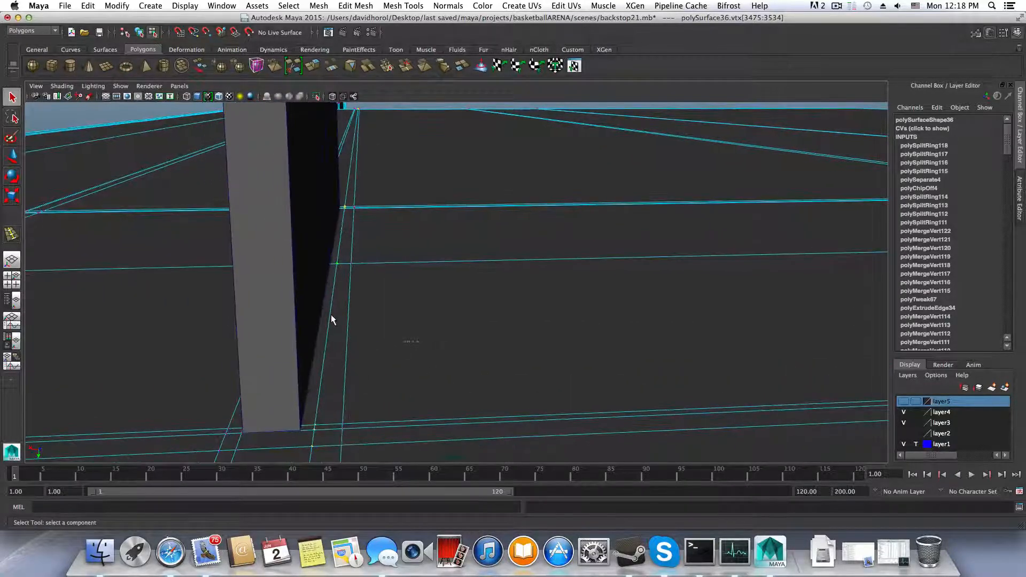
Try to move the selected loop vertices along X toward the plate's side
key(w)
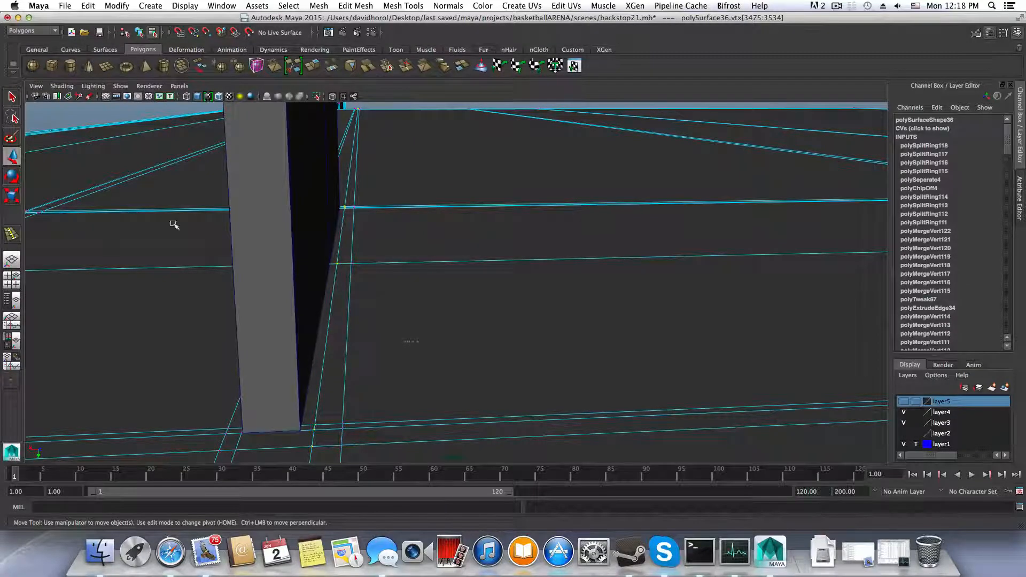
alt+right_drag(246, 266, 324, 334)
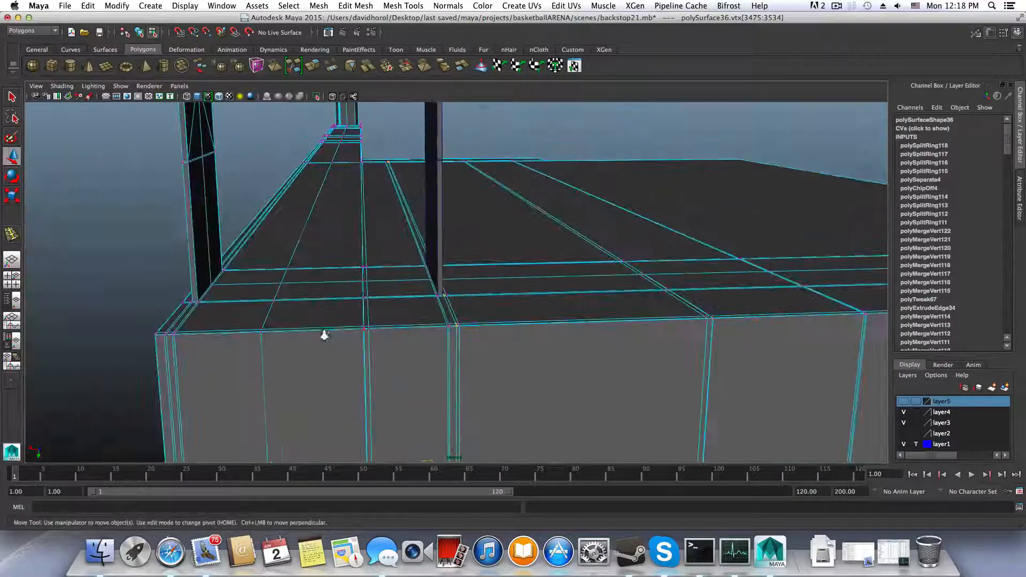
alt+drag(357, 330, 355, 363)
alt+right_drag(355, 361, 354, 236)
alt+drag(354, 235, 409, 200)
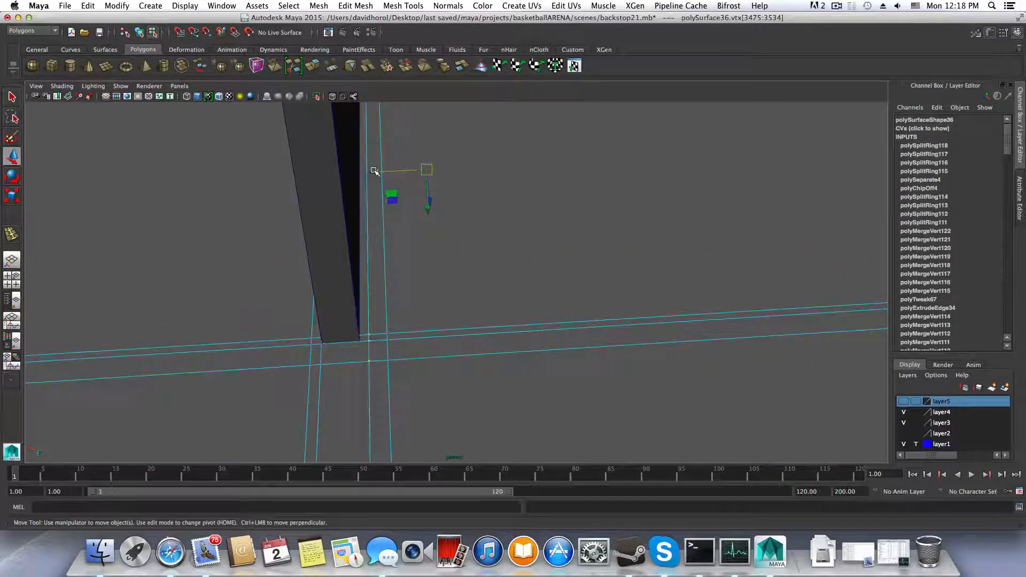
middle_drag(374, 171, 375, 171)
Undo the vertex selection and the two edge loops just inserted beside the plate
key(z)
key(z)
key(z)
key(z)
key(z)
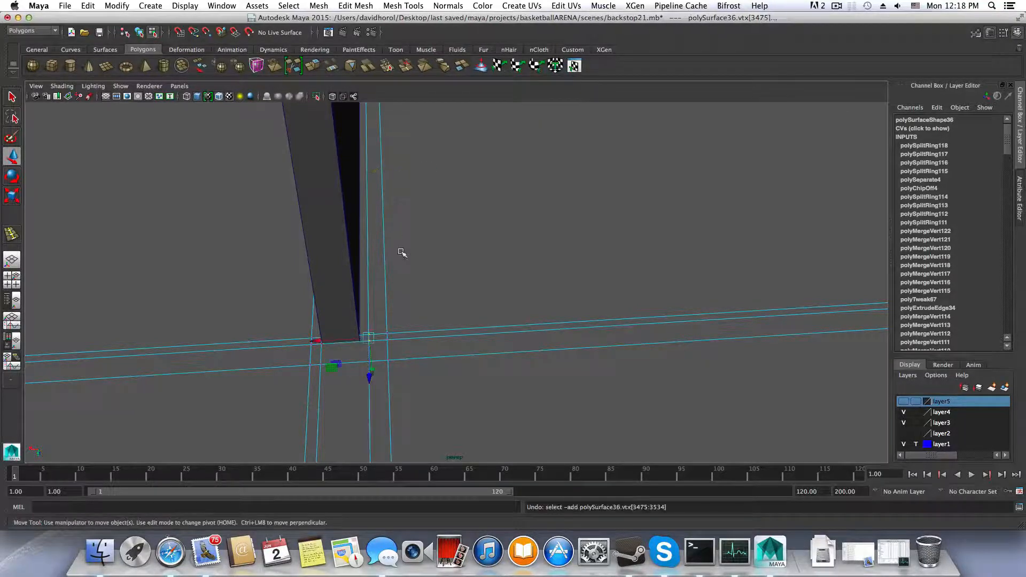
key(z)
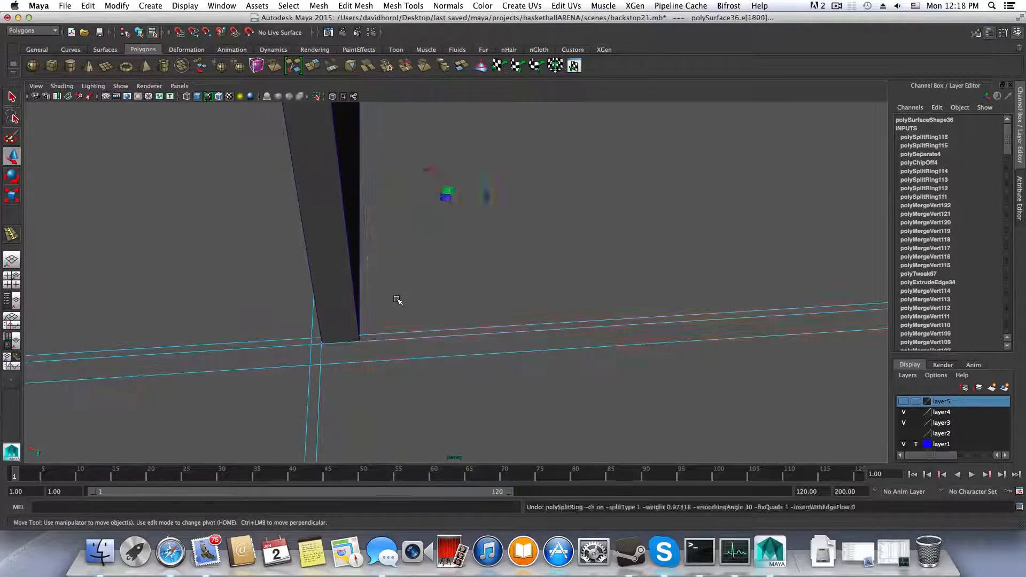
Insert an edge loop across the base, flush with the far bottom corner of the duplicated plate
key(F8)
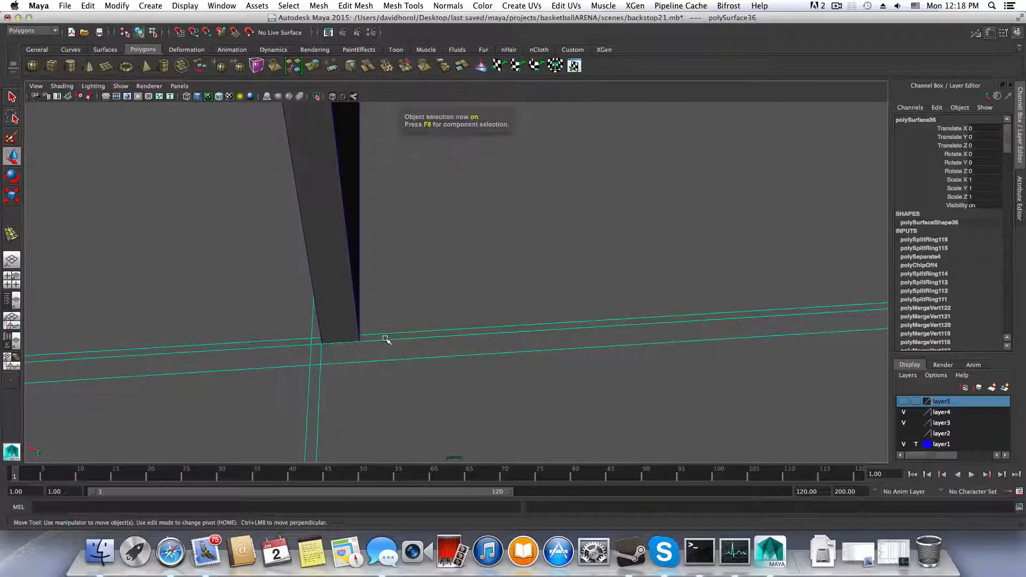
shift+right_drag(386, 338, 337, 328)
alt+drag(363, 332, 427, 204)
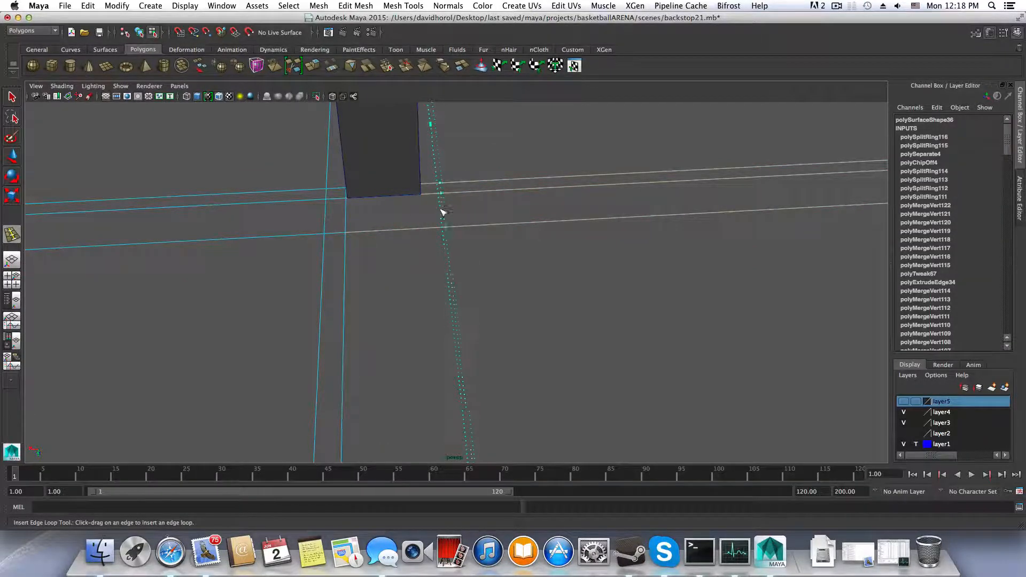
drag(420, 203, 422, 200)
drag(422, 197, 423, 198)
Insert a second edge loop slightly outside the one flush with the plate, and return to object selection
alt+right_drag(423, 209, 605, 290)
alt+middle_drag(483, 236, 448, 282)
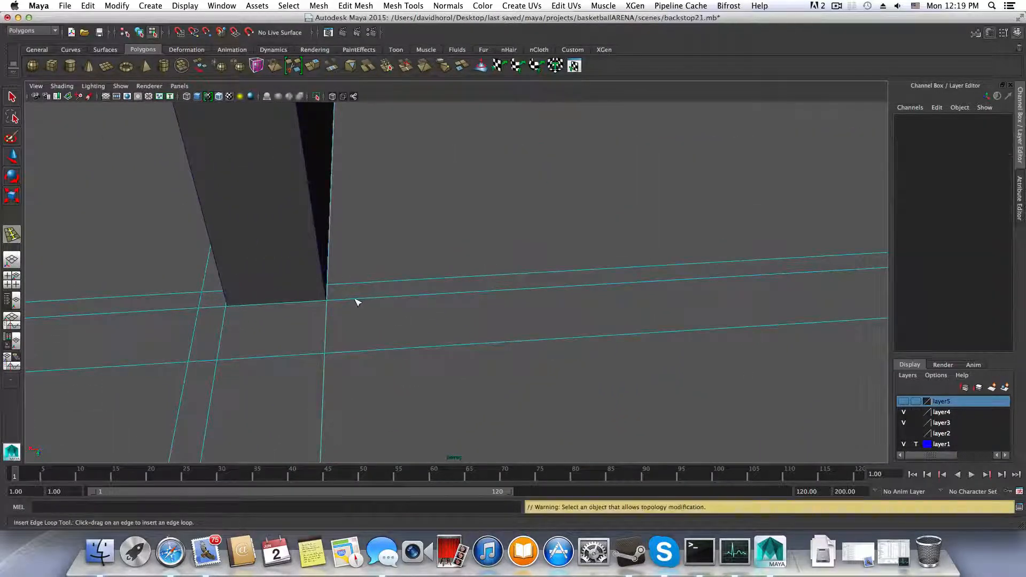
drag(355, 302, 348, 303)
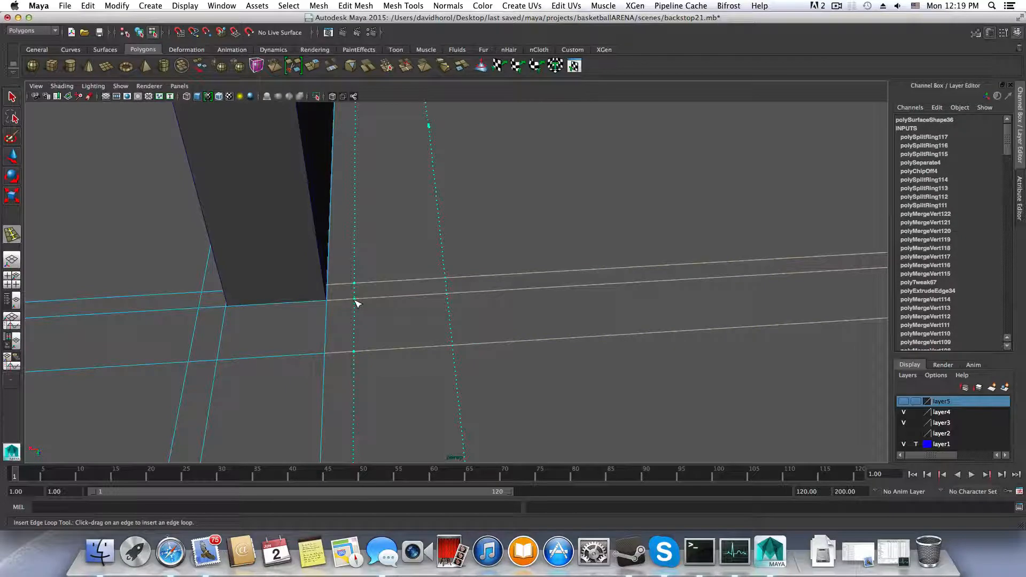
drag(356, 300, 358, 307)
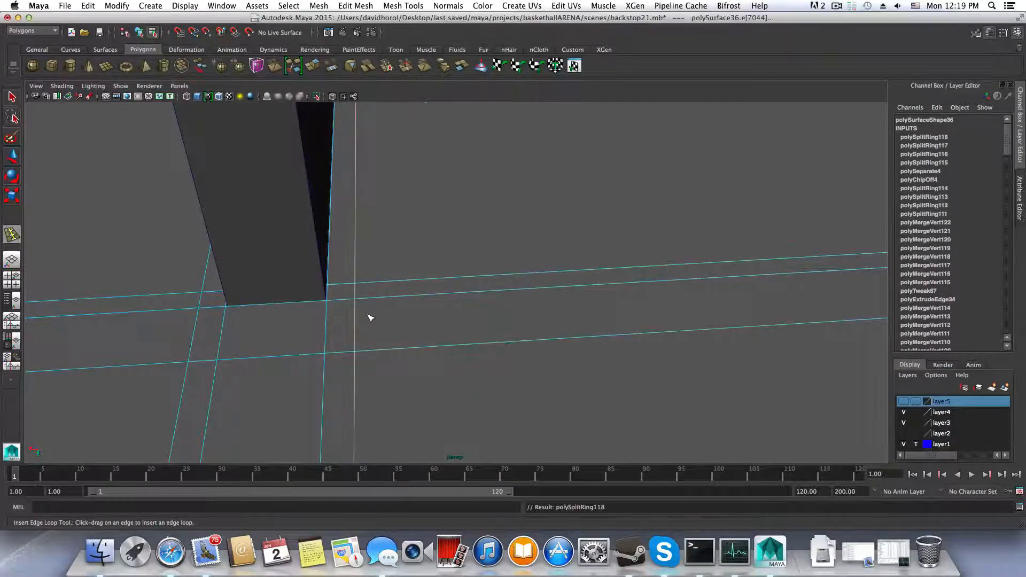
scroll(369, 318, down, 3)
key(F8)
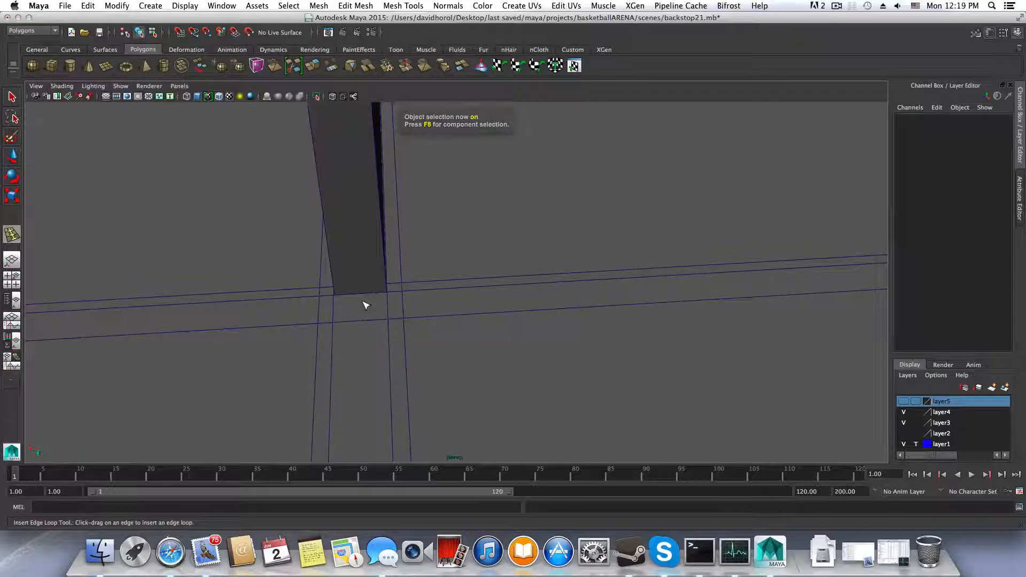
click(11, 98)
key(F8)
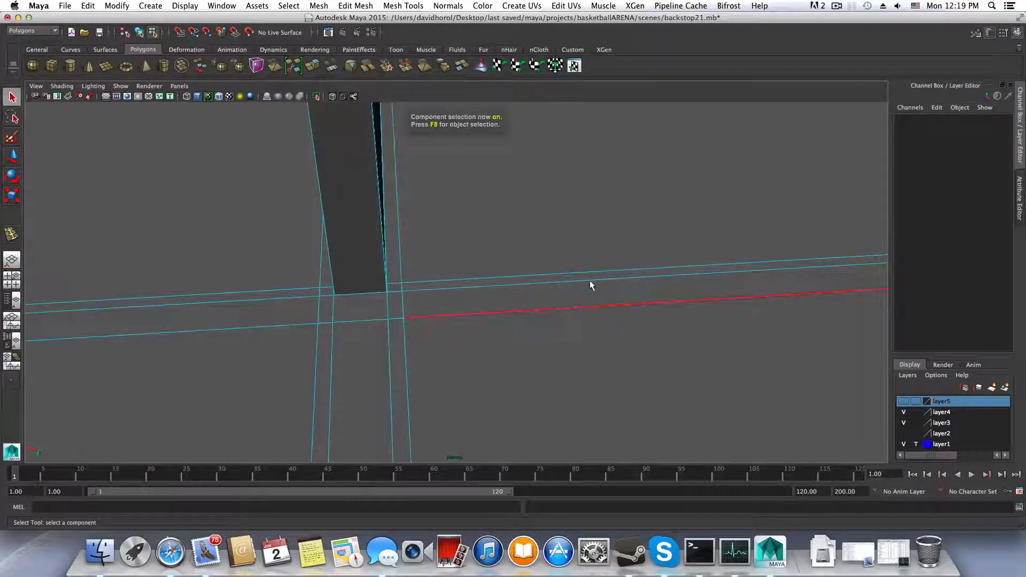
key(F8)
Raise the bottom vertices of the duplicated plate slightly above the base's surface
alt+drag(534, 307, 449, 315)
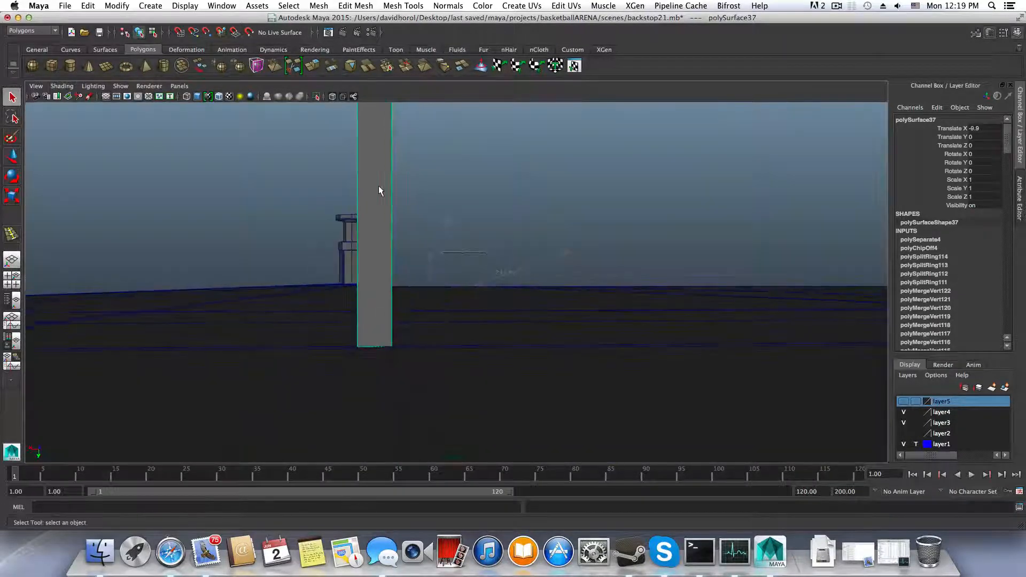
right_drag(379, 190, 346, 228)
drag(388, 335, 199, 288)
drag(105, 247, 433, 422)
key(w)
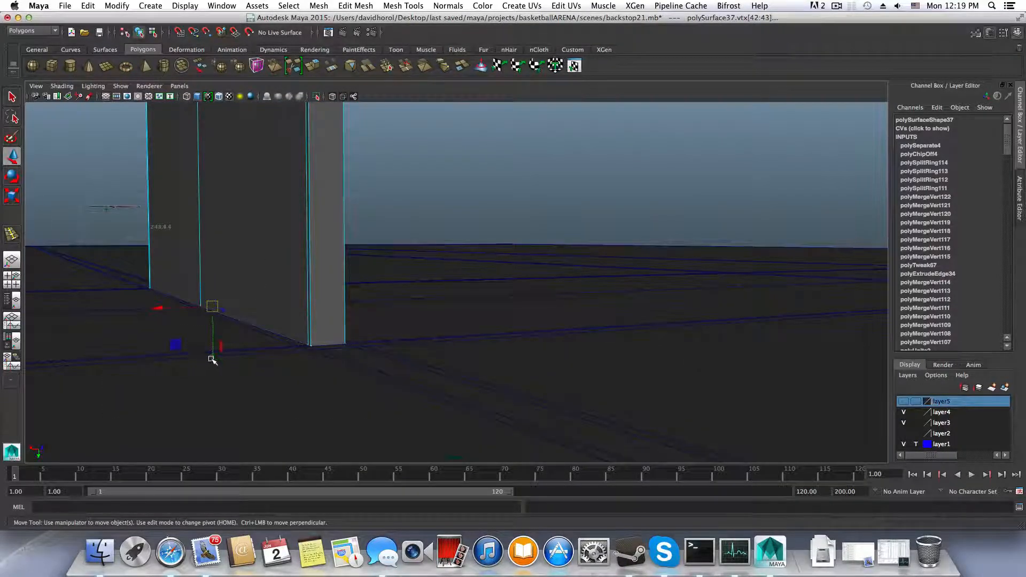
drag(213, 359, 213, 347)
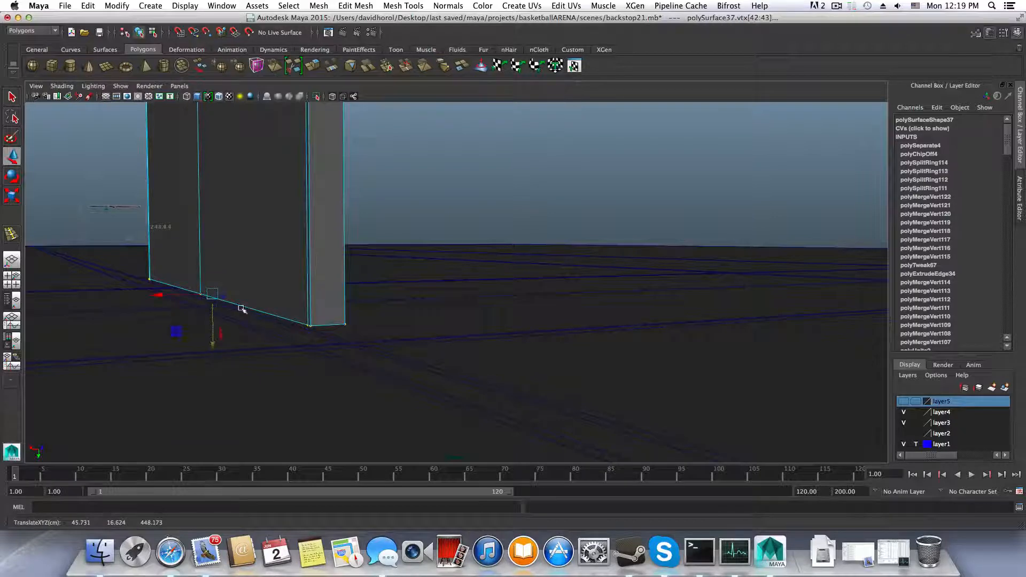
alt+drag(241, 309, 478, 360)
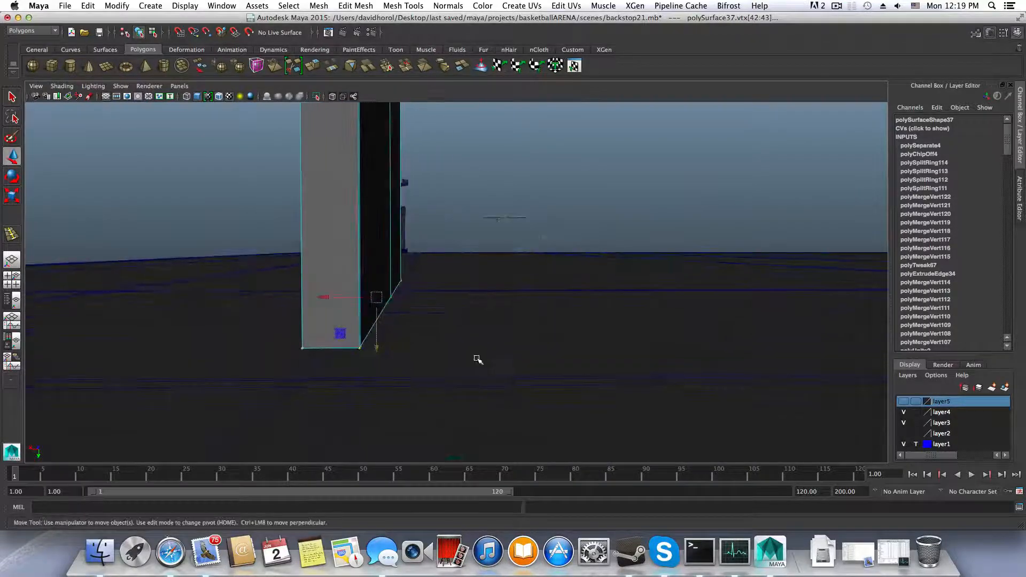
Delete the base faces directly beneath the duplicated plate's foot and return to object selection
right_drag(477, 359, 475, 332)
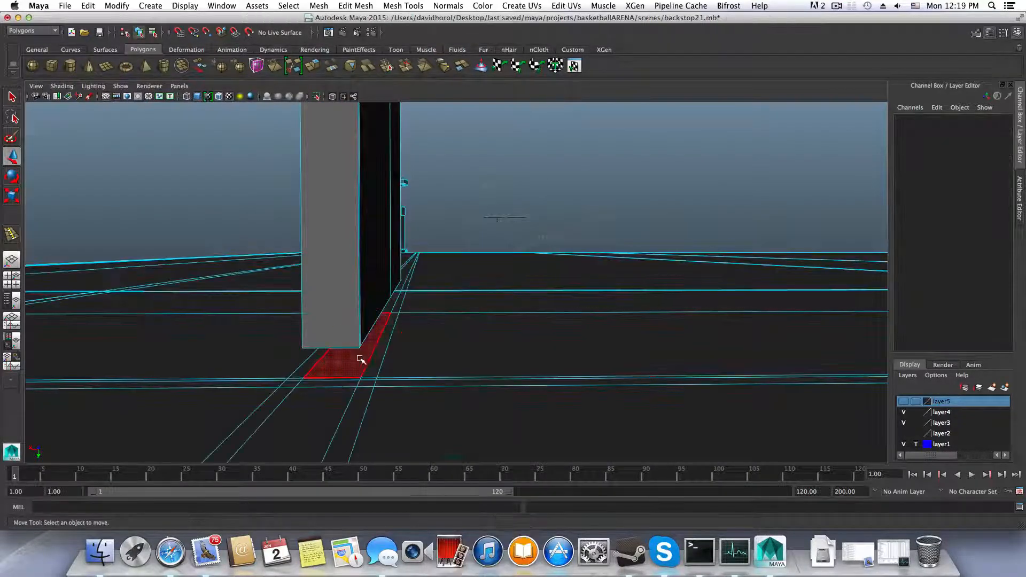
click(361, 360)
alt+drag(360, 360, 446, 374)
shift+click(420, 362)
shift+click(550, 271)
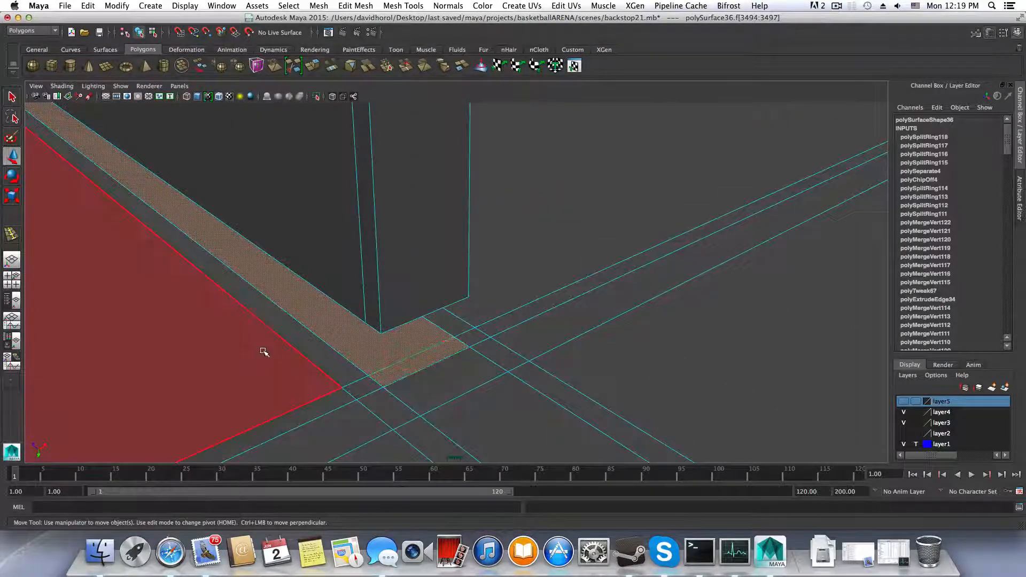
alt+right_drag(263, 351, 378, 346)
key(Delete)
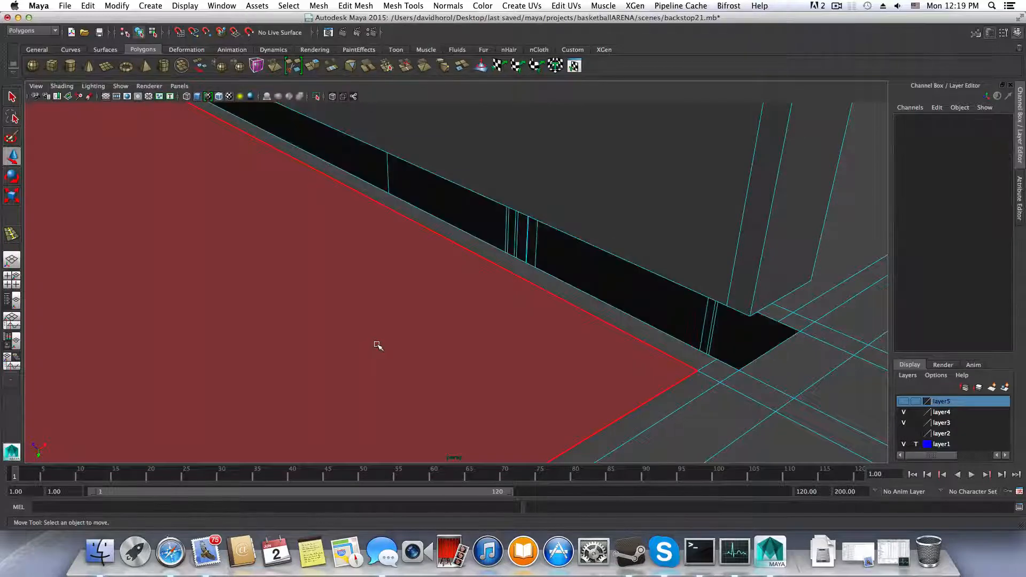
key(F8)
Combine the duplicated plate and the base into a single mesh
scroll(443, 288, down, 6)
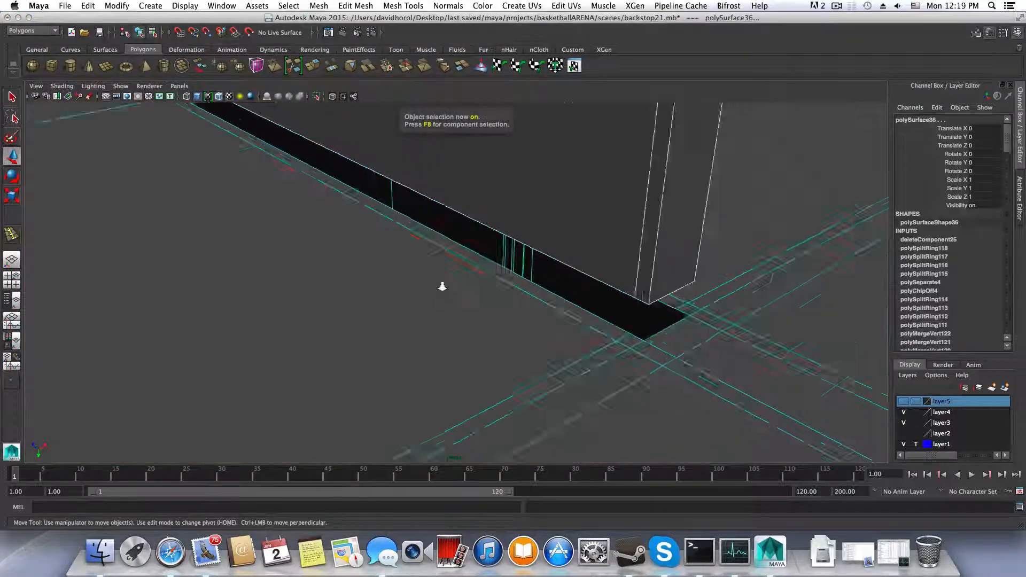
alt+drag(558, 270, 430, 282)
click(475, 384)
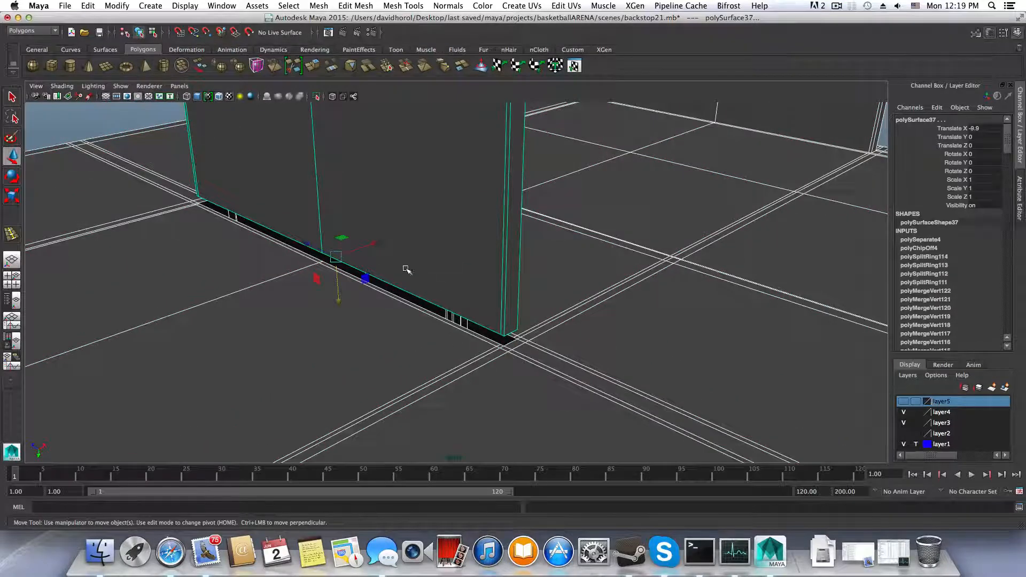
click(223, 268)
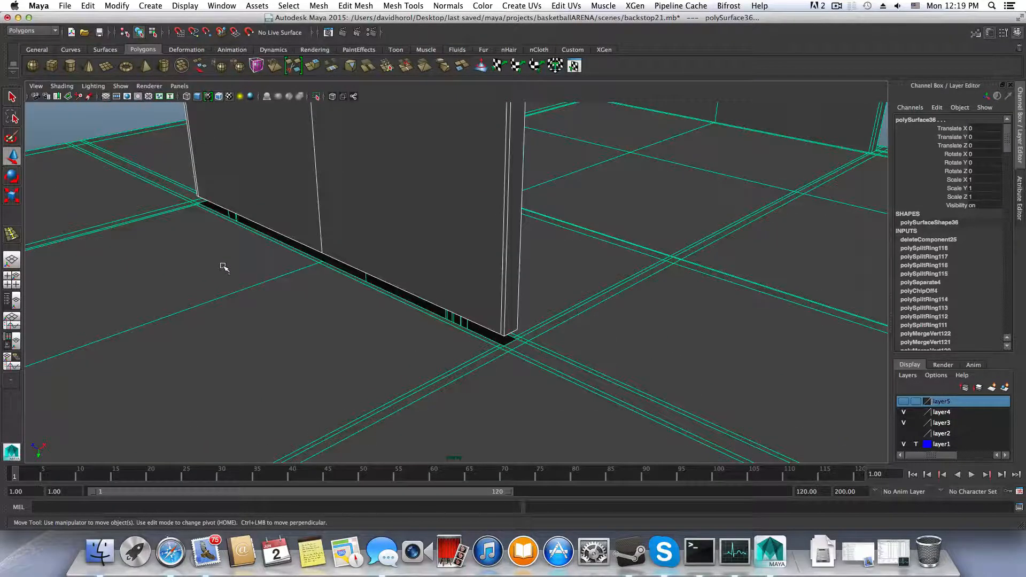
click(318, 4)
click(330, 44)
Use the Merge Vertex Tool to weld the plate's first bottom corner and side vertices to the matching vertices of the base opening
click(355, 5)
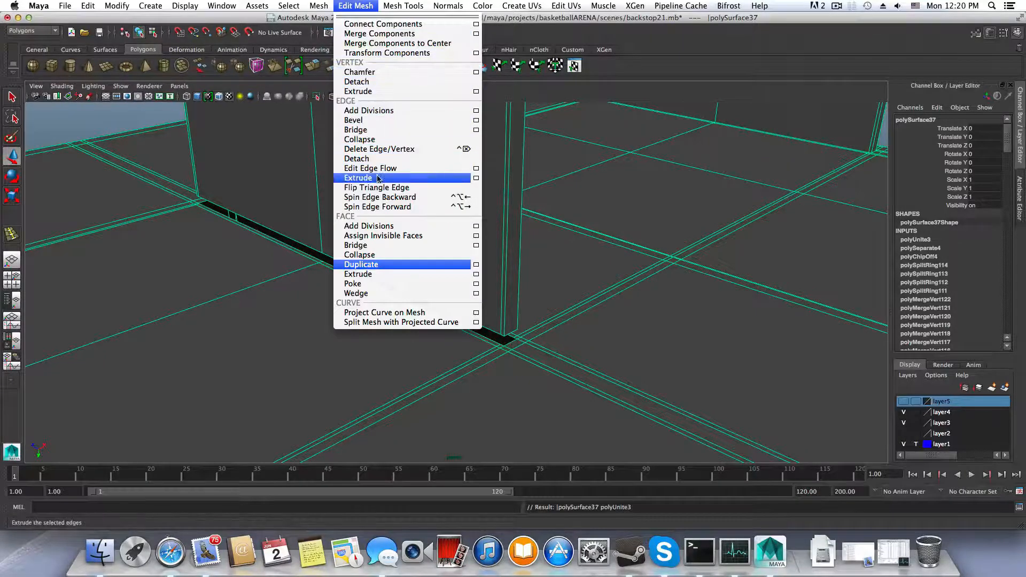
mouse_move(403, 6)
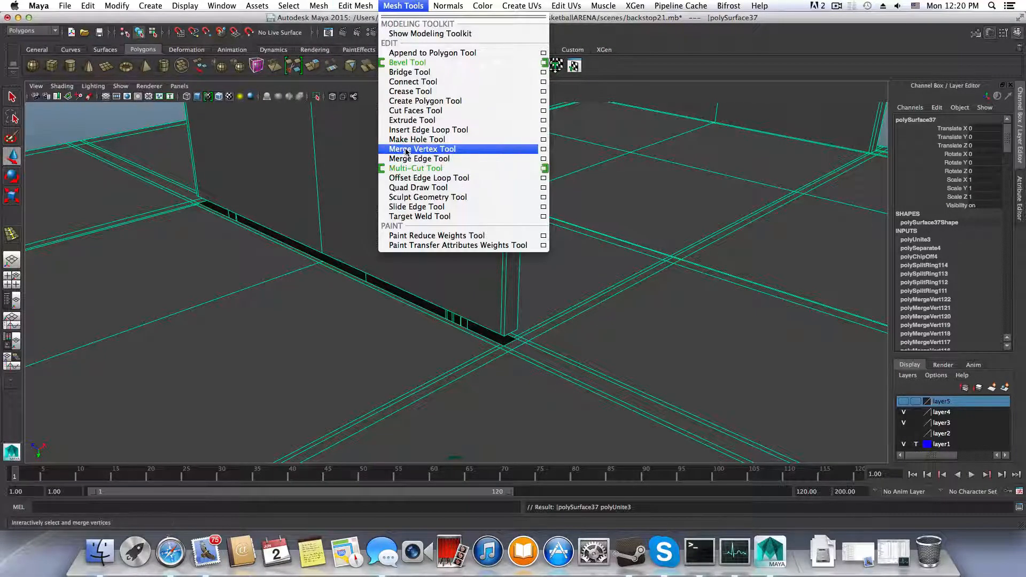
click(406, 149)
alt+right_drag(451, 313, 506, 309)
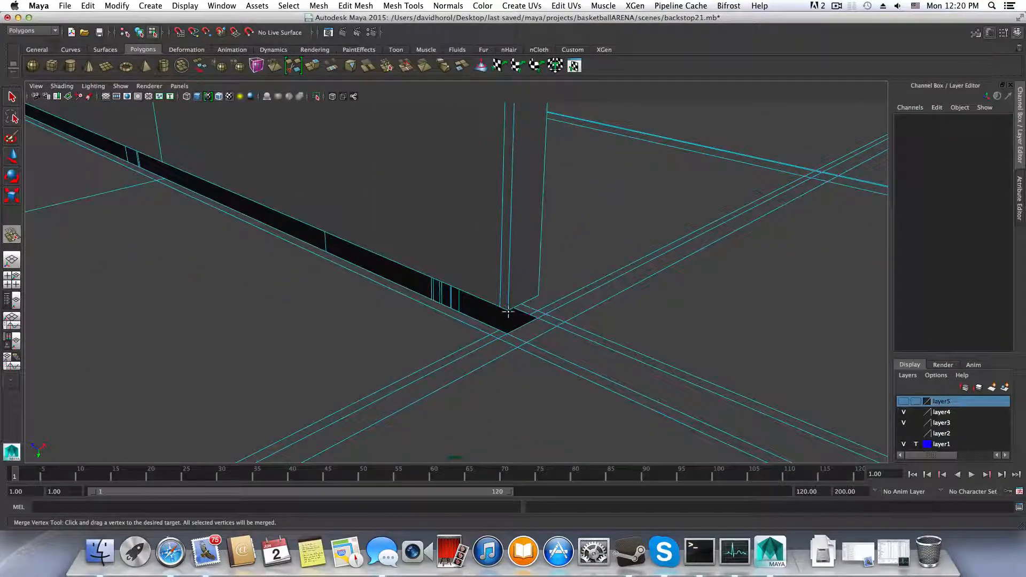
drag(508, 328, 499, 330)
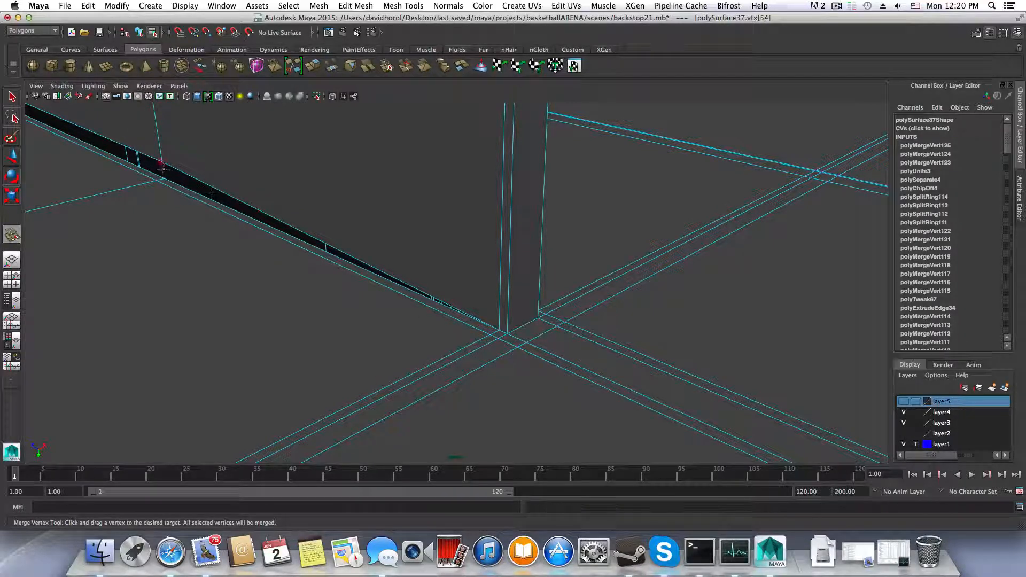
alt+drag(416, 263, 345, 260)
alt+middle_drag(239, 241, 314, 271)
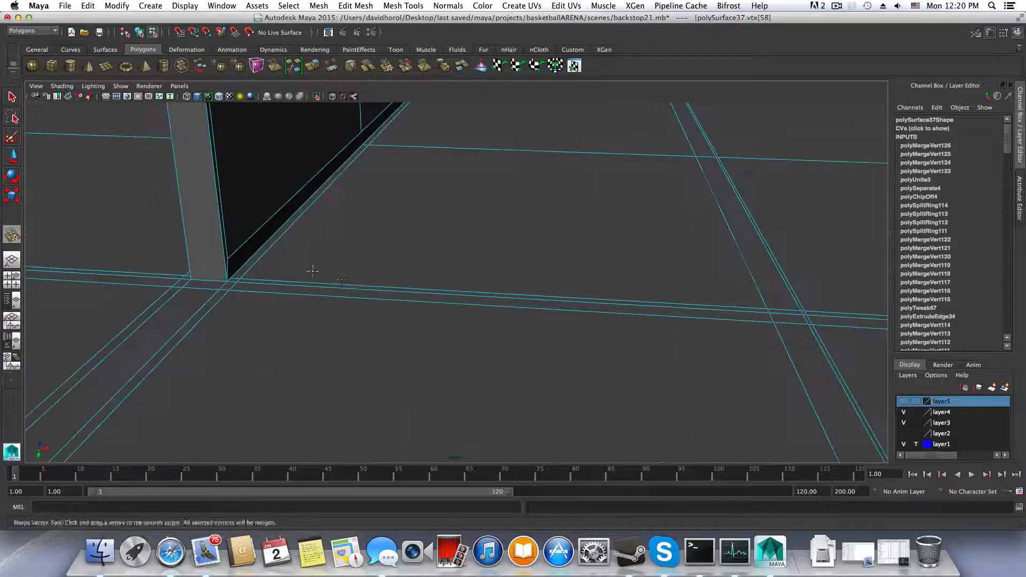
alt+right_drag(314, 270, 383, 289)
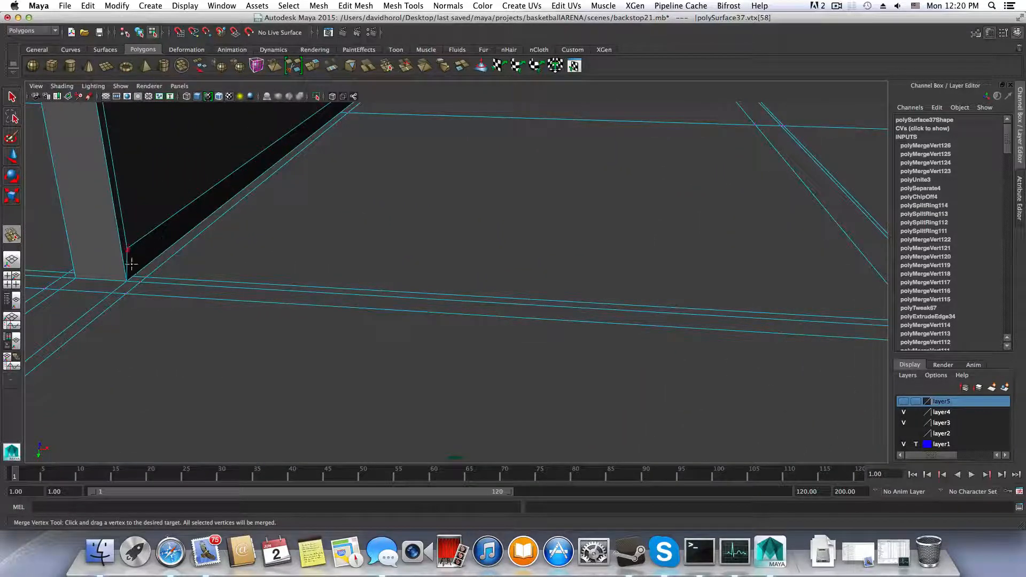
drag(131, 270, 132, 276)
Merge the plate's remaining bottom vertices with the opening's border in the base and return to object selection
alt+drag(140, 271, 309, 206)
alt+middle_drag(309, 207, 333, 326)
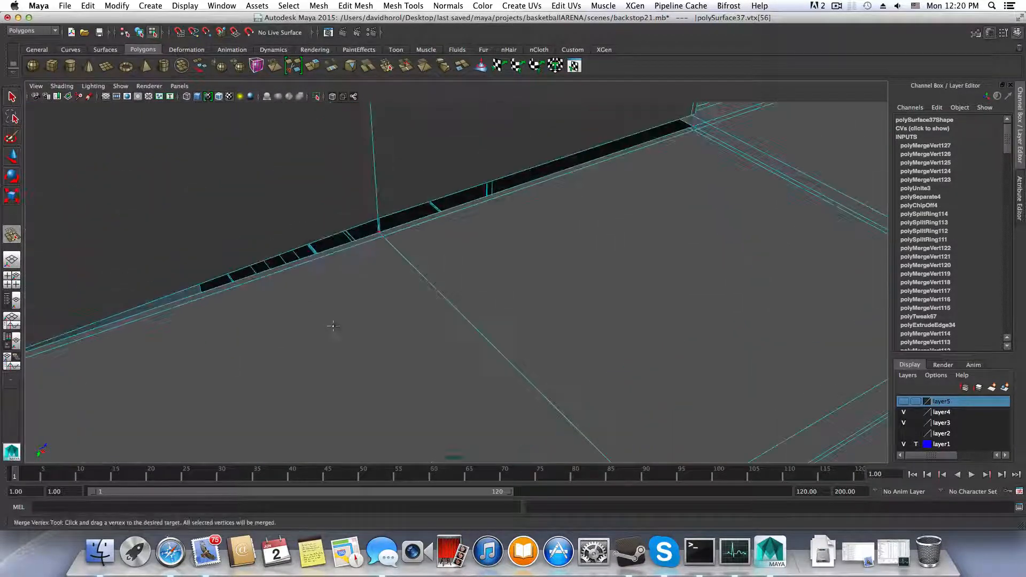
alt+drag(368, 231, 342, 274)
alt+drag(430, 264, 295, 275)
alt+middle_drag(508, 306, 338, 313)
alt+drag(337, 313, 405, 309)
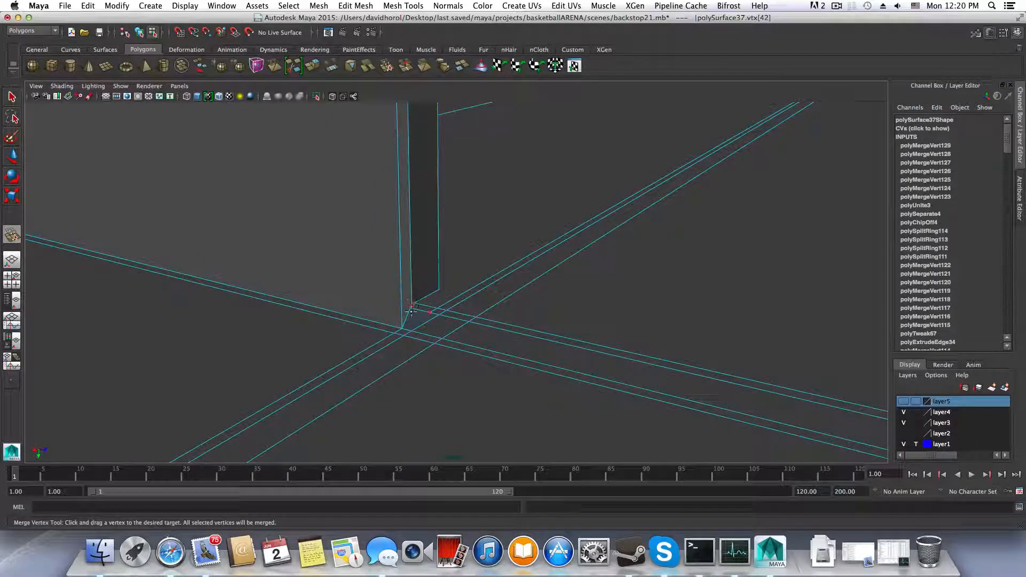
drag(410, 325, 412, 306)
alt+drag(412, 306, 318, 242)
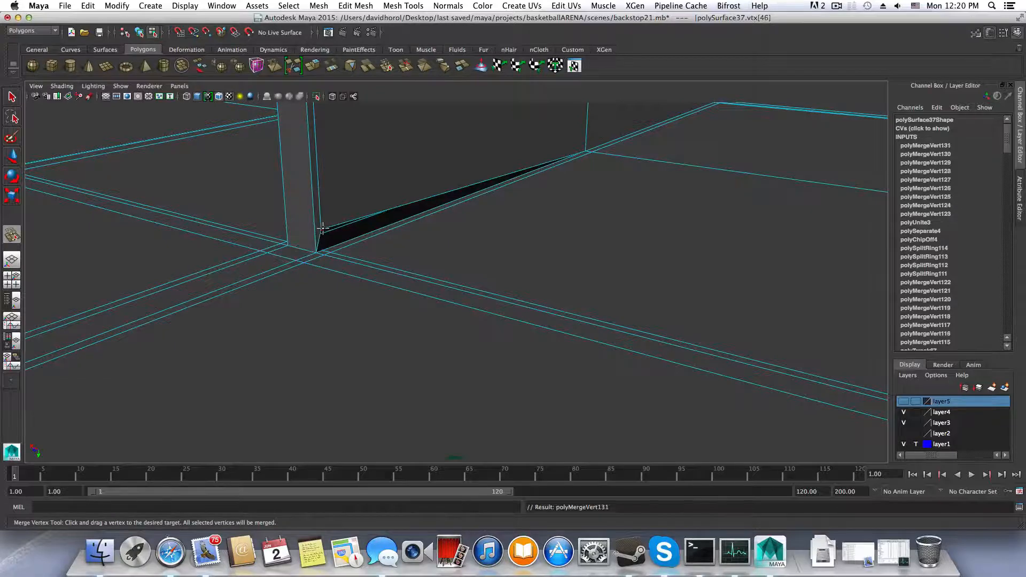
key(F8)
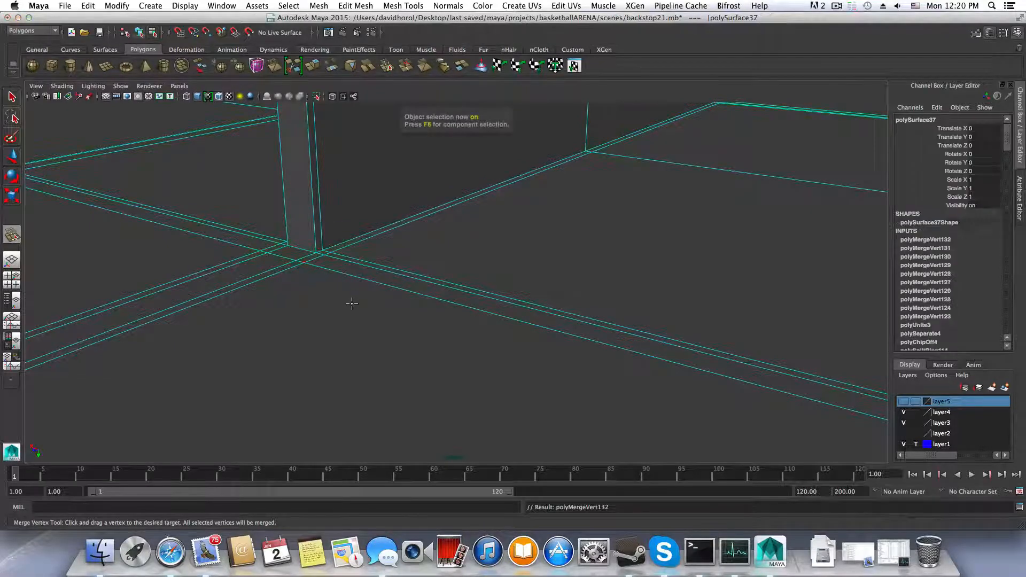
Preview the combined mesh smoothed and examine the joints where both plates meet the base
scroll(408, 356, down, 8)
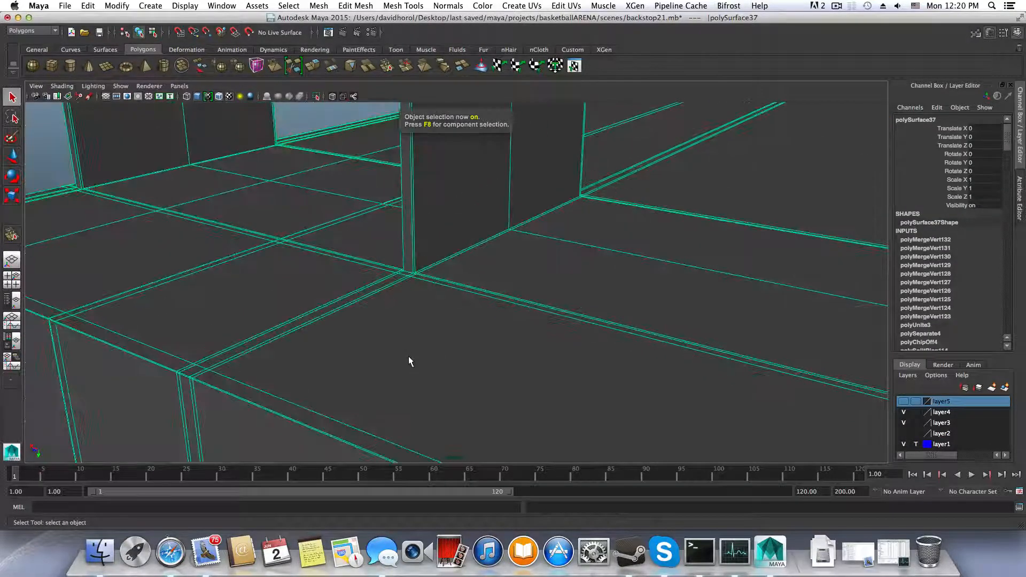
scroll(410, 349, down, 3)
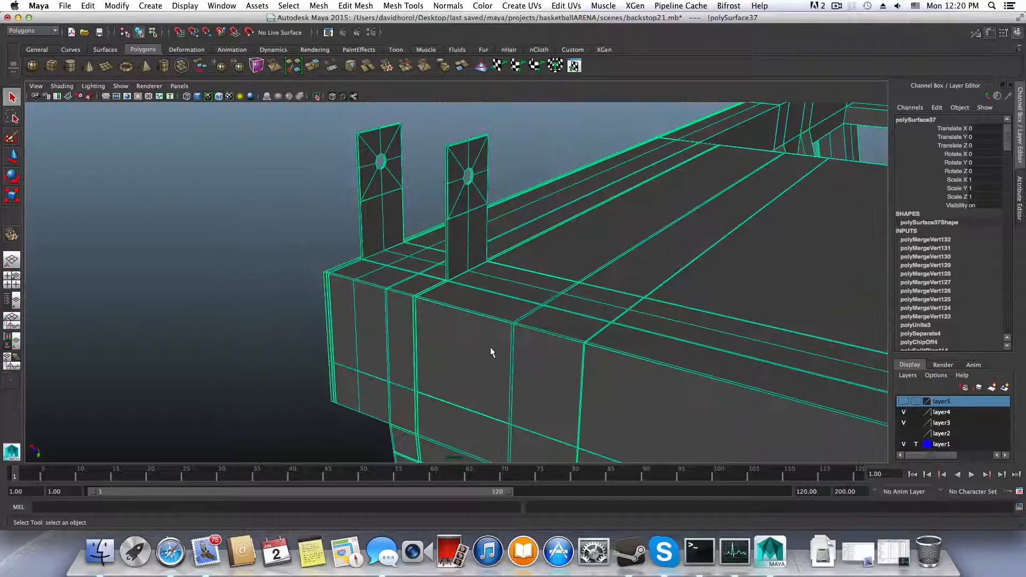
alt+drag(489, 348, 441, 289)
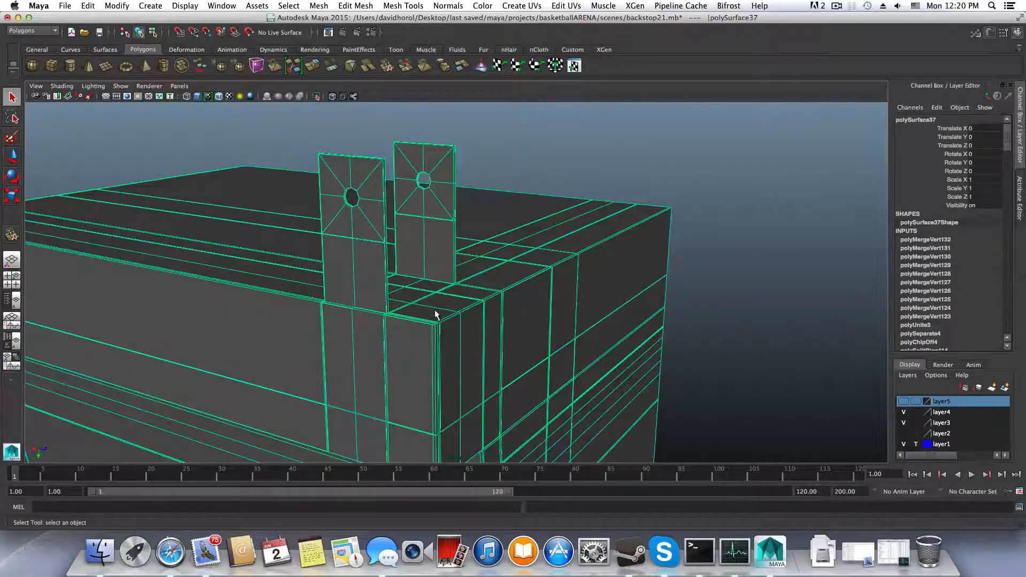
alt+right_drag(435, 312, 439, 371)
key(3)
alt+drag(439, 370, 580, 290)
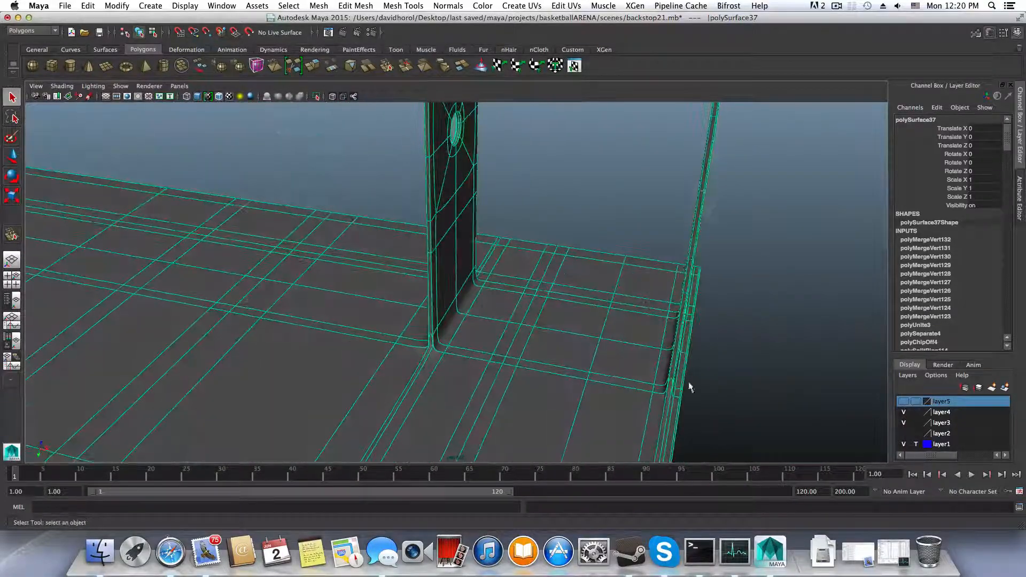
alt+drag(641, 385, 433, 344)
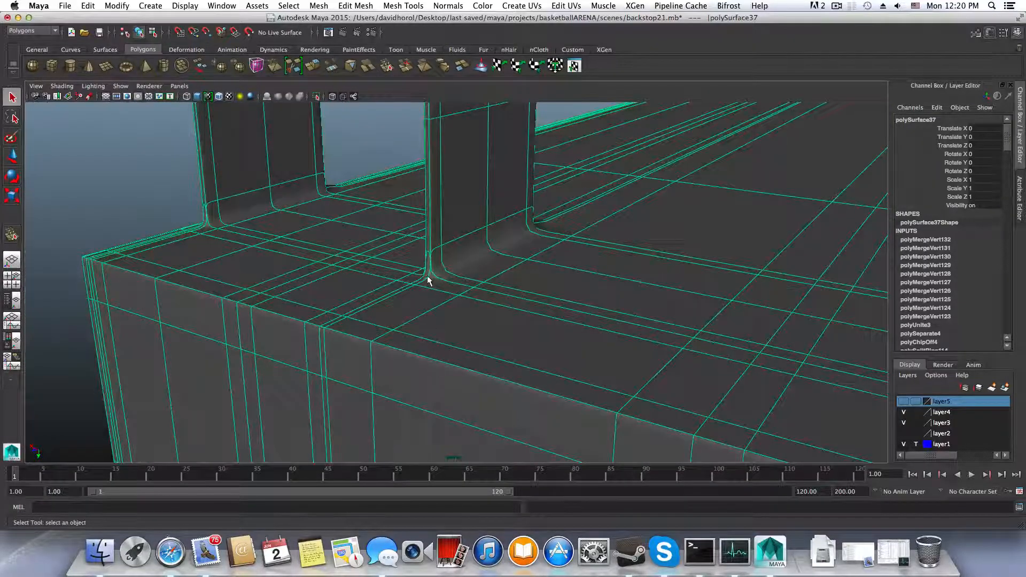
alt+drag(393, 284, 409, 309)
Insert an edge loop around the foot of each plate, just above the base surface
shift+right_drag(485, 282, 679, 373)
alt+middle_drag(679, 372, 609, 302)
alt+right_drag(461, 329, 655, 380)
drag(435, 367, 436, 373)
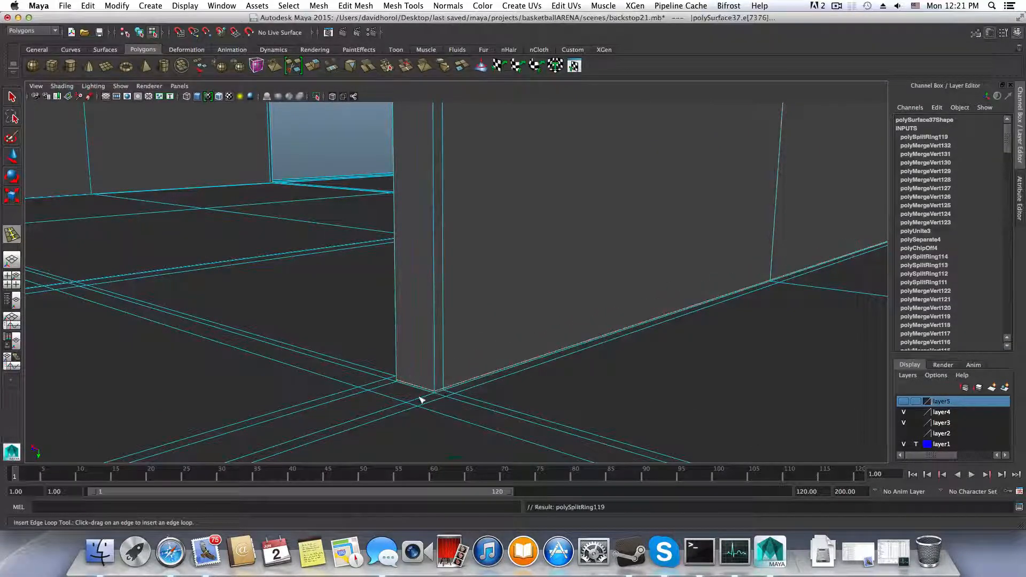
alt+drag(420, 400, 410, 329)
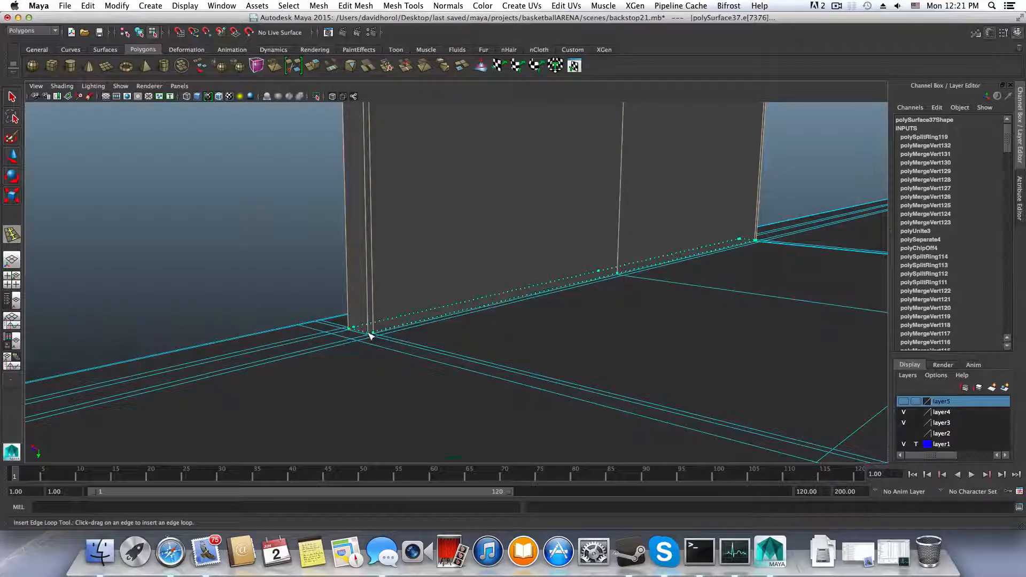
Turn the smooth preview on for the base and make layer5 visible again, returning to object selection
key(f)
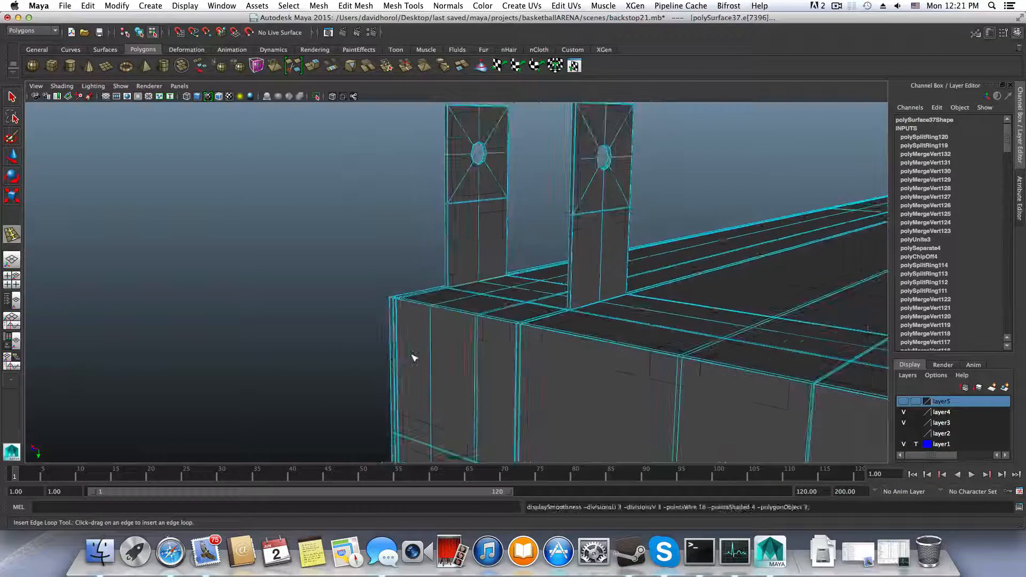
click(8, 96)
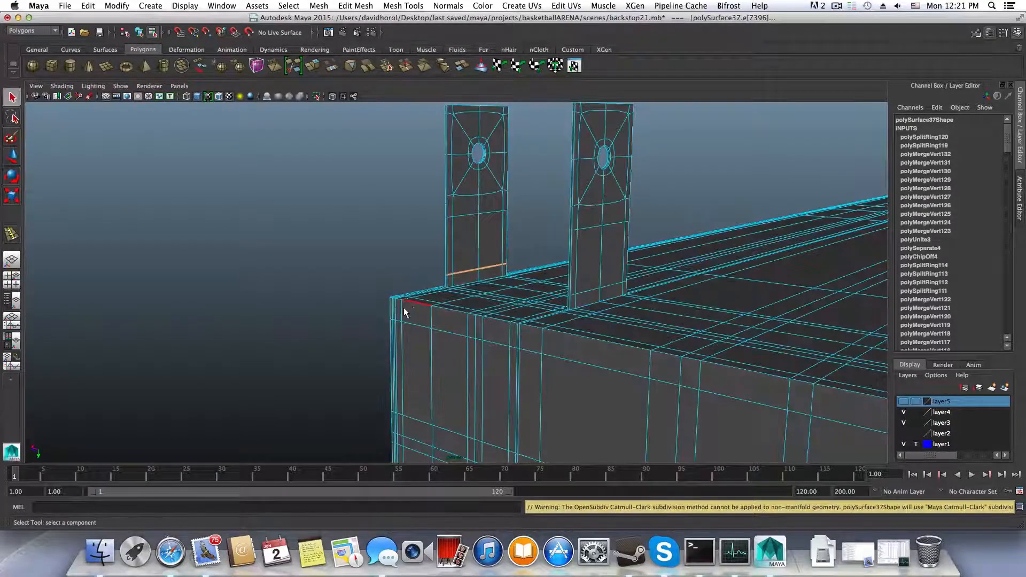
alt+drag(377, 307, 422, 234)
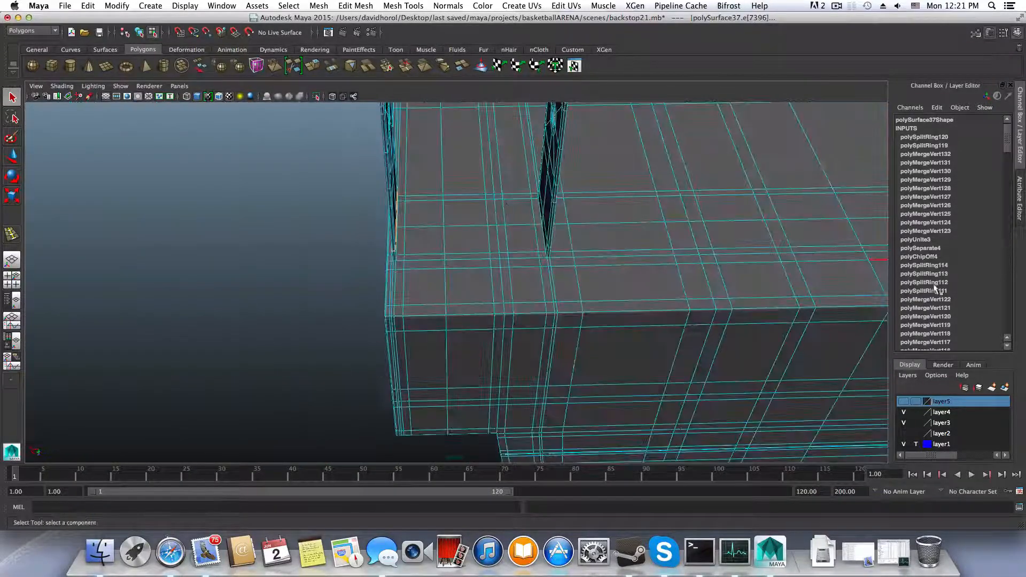
click(903, 401)
alt+drag(677, 326, 523, 323)
key(F8)
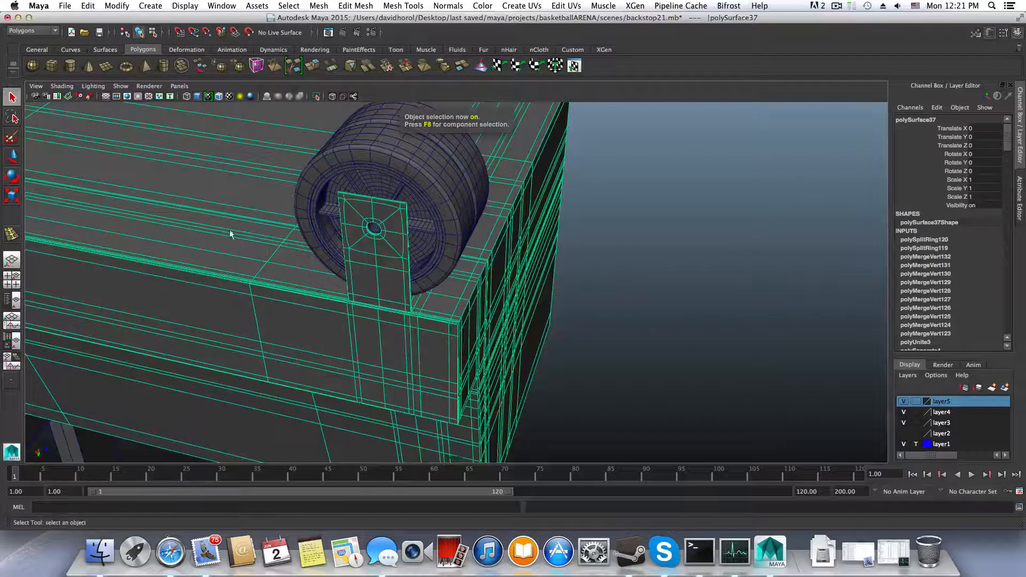
Examine the smoothed base around the wheel plates, the far beams and the foot of the corner post
alt+middle_drag(229, 235, 470, 354)
alt+middle_drag(45, 291, 679, 382)
alt+middle_drag(53, 304, 374, 353)
alt+middle_drag(241, 268, 287, 320)
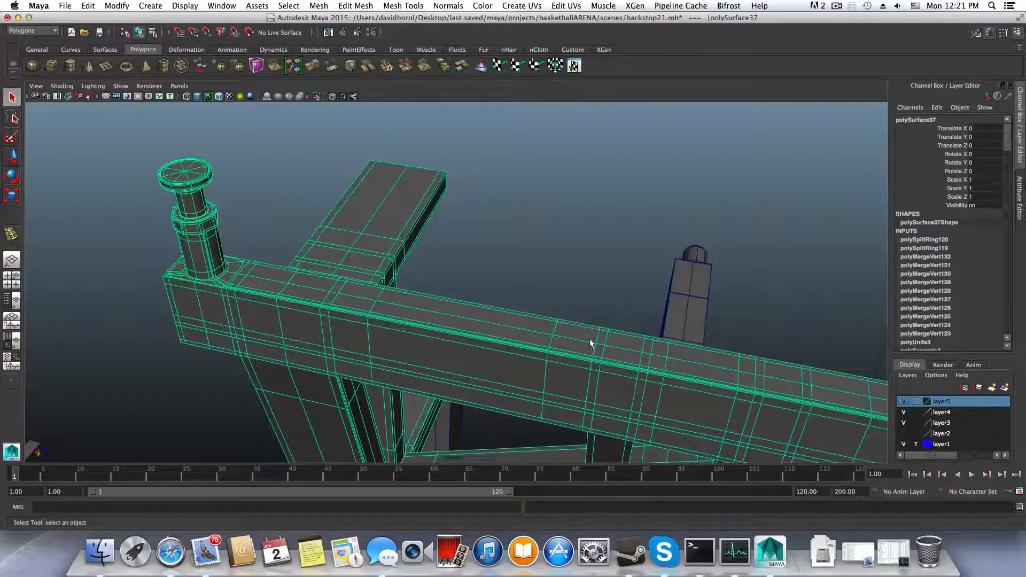
alt+drag(590, 343, 232, 297)
alt+drag(466, 348, 543, 367)
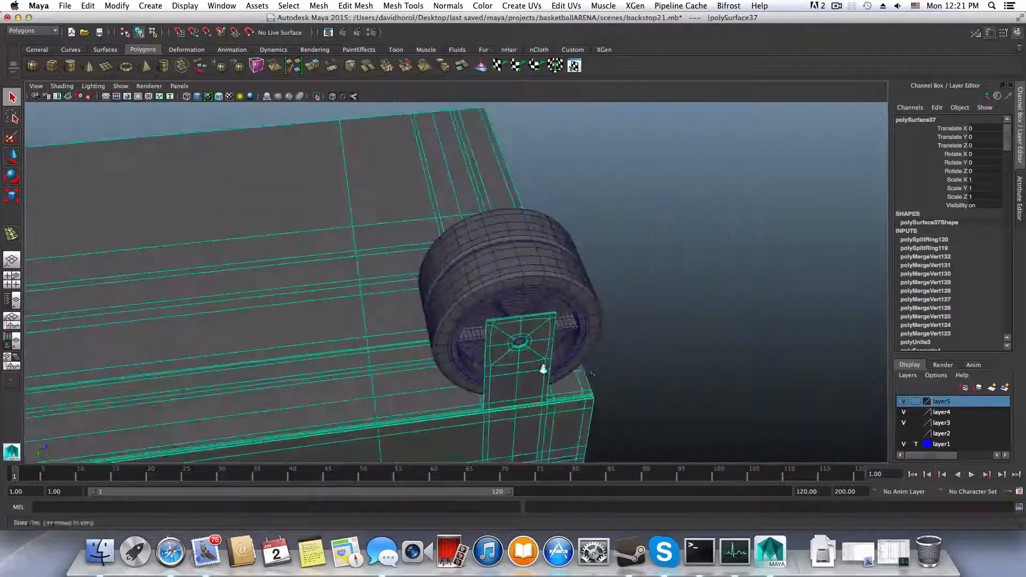
alt+right_drag(543, 367, 198, 323)
alt+middle_drag(197, 323, 686, 304)
alt+right_drag(686, 304, 357, 329)
alt+drag(357, 329, 384, 358)
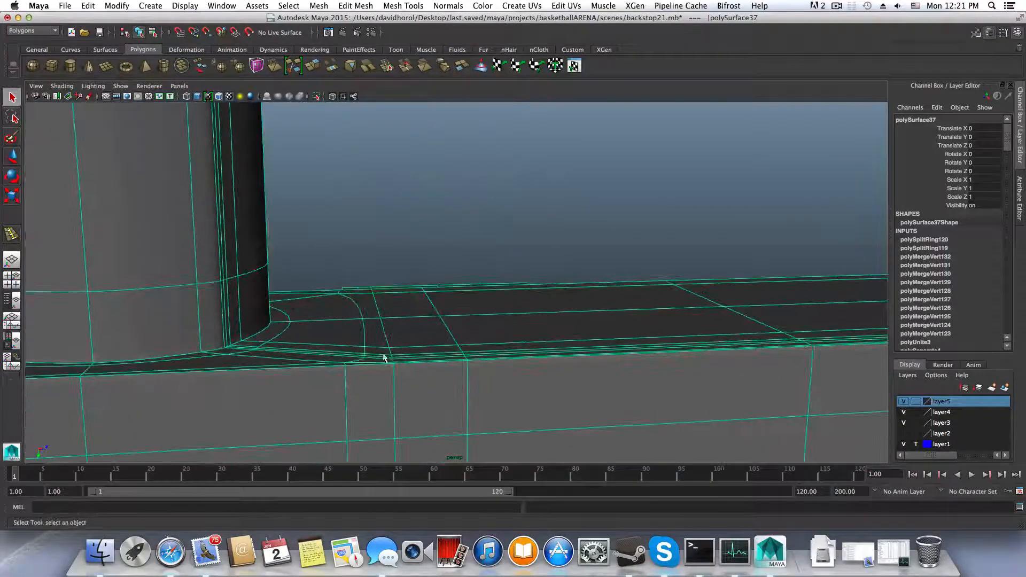
scroll(312, 355, down, 8)
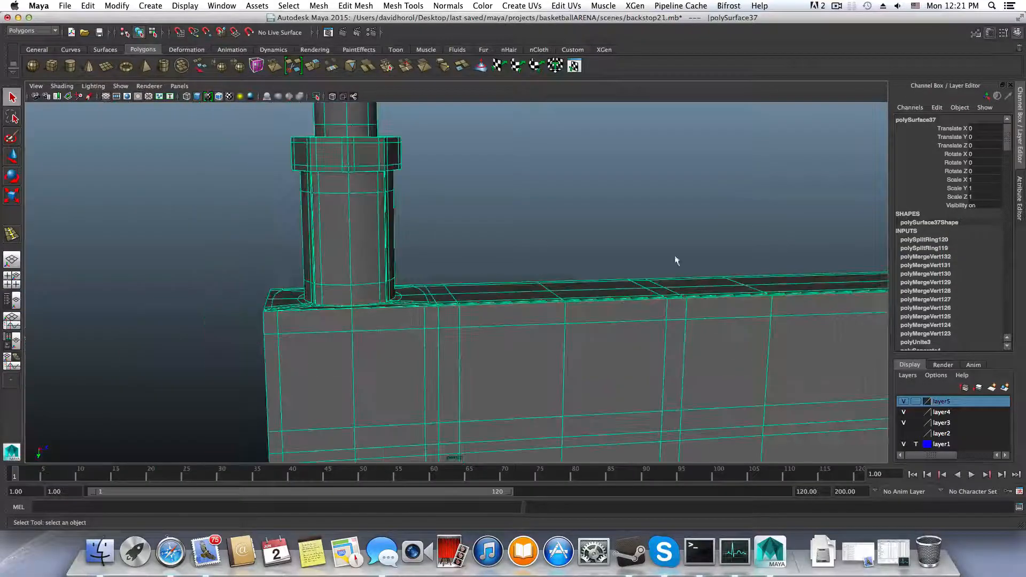
Examine the base's wireframe along the long side beam, the underside and the rear box for edge flow
alt+middle_drag(675, 261, 230, 293)
alt+middle_drag(651, 312, 392, 342)
alt+middle_drag(751, 309, 346, 354)
alt+drag(348, 353, 376, 235)
alt+drag(350, 290, 317, 184)
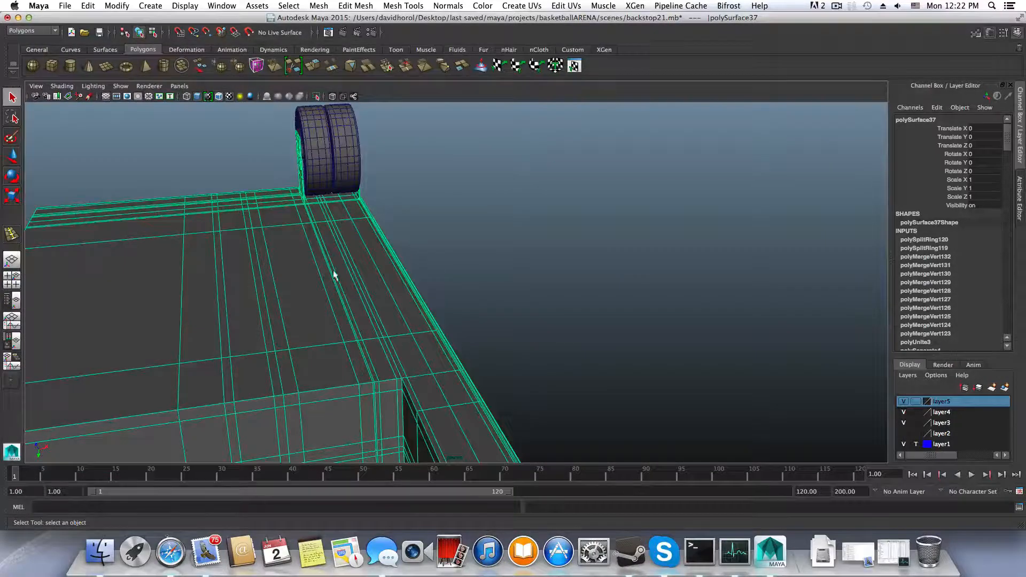
scroll(377, 407, down, 3)
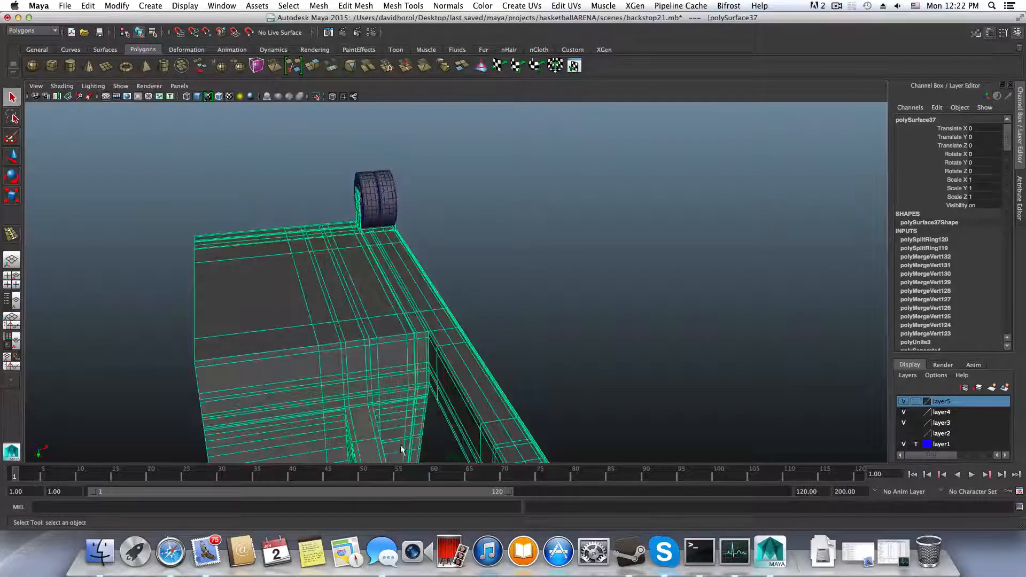
alt+drag(402, 449, 361, 309)
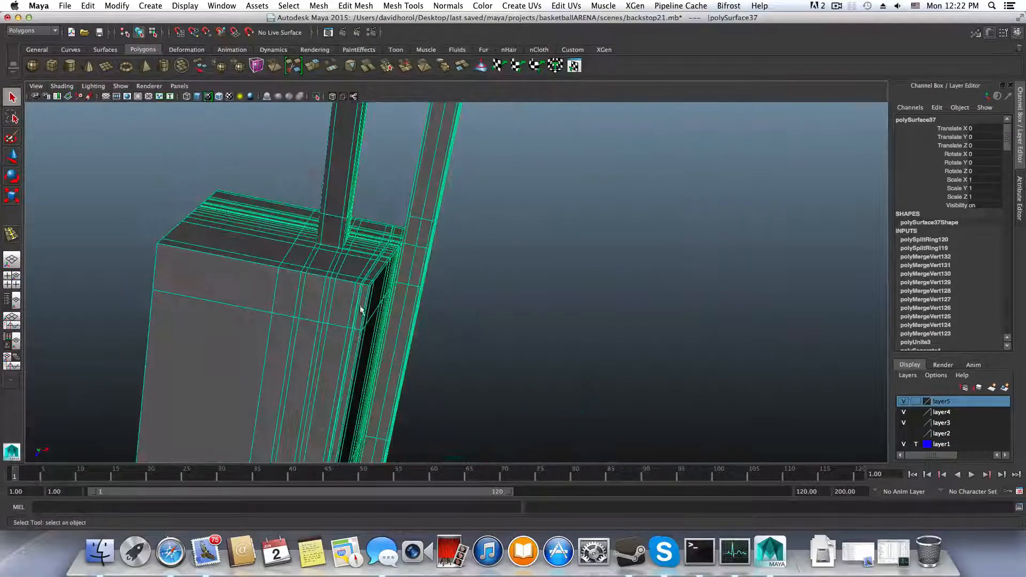
mouse_move(363, 352)
alt+mouse_down()
mouse_move(359, 377)
mouse_move(366, 350)
alt+mouse_up()
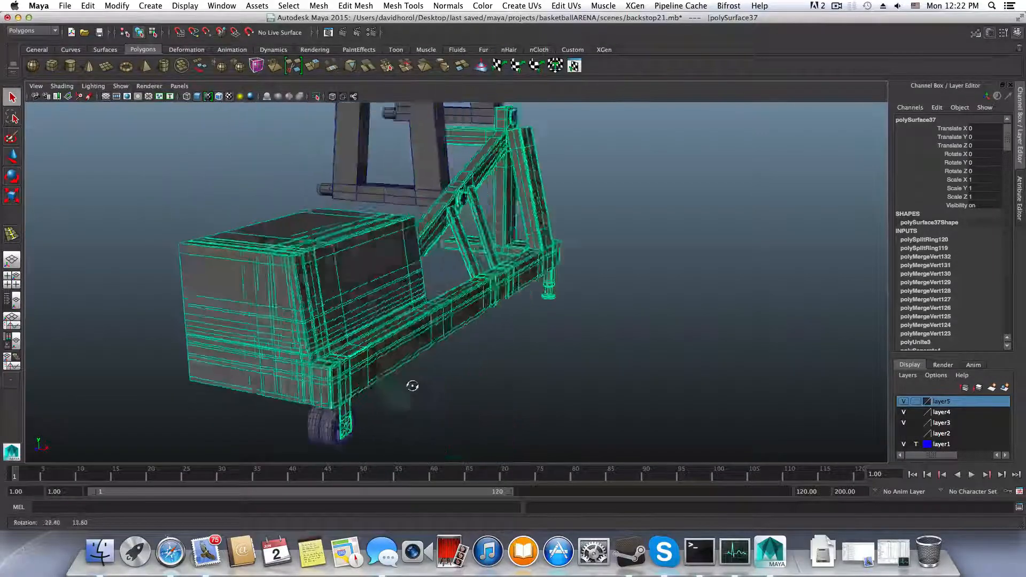
Examine the wheel plates from behind, below and the side, checking how they join the base around the double wheel
alt+drag(412, 386, 563, 318)
alt+middle_drag(563, 318, 541, 426)
alt+right_drag(541, 425, 402, 407)
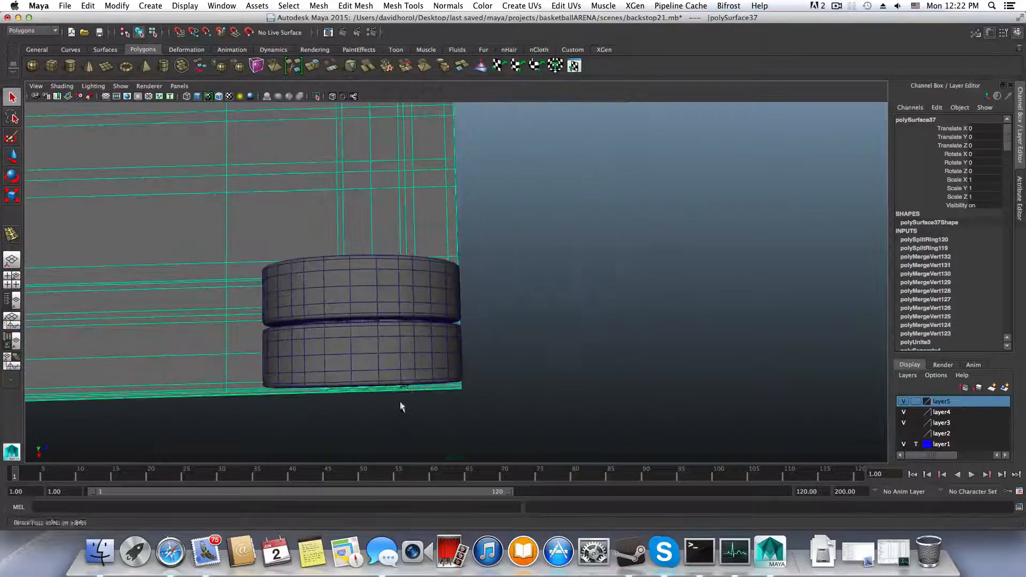
alt+drag(402, 408, 552, 211)
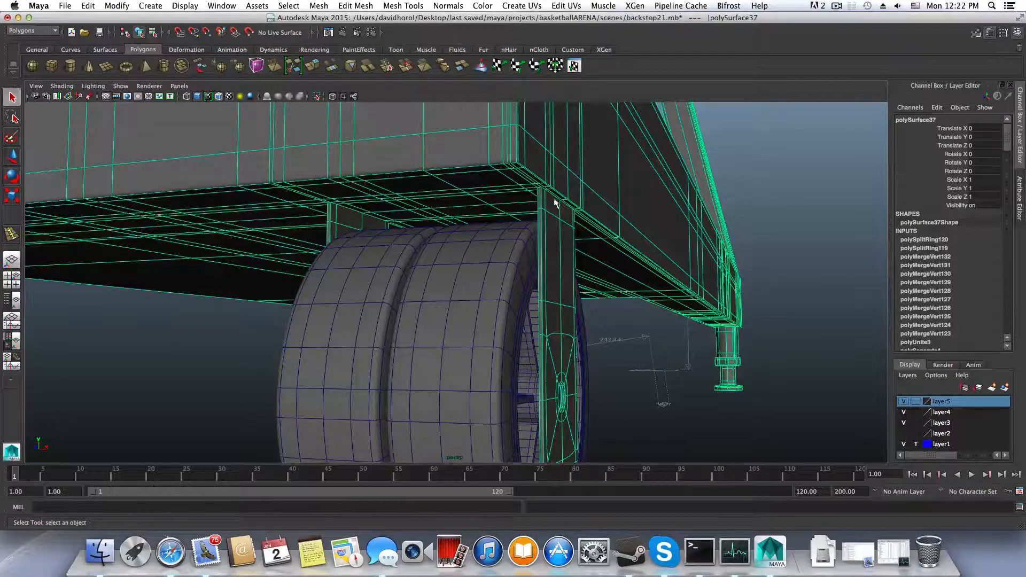
alt+drag(519, 297, 488, 378)
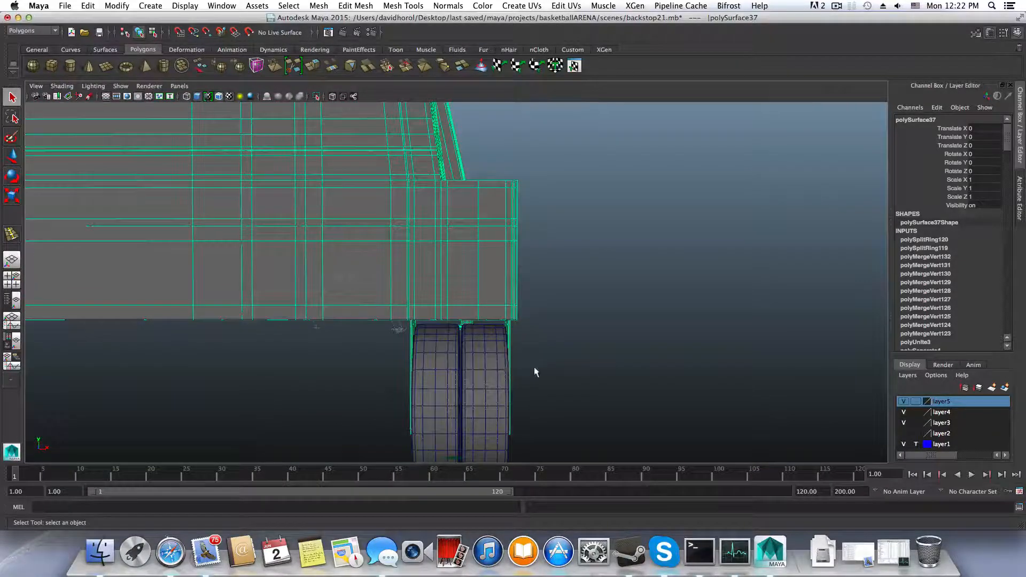
alt+drag(502, 375, 464, 226)
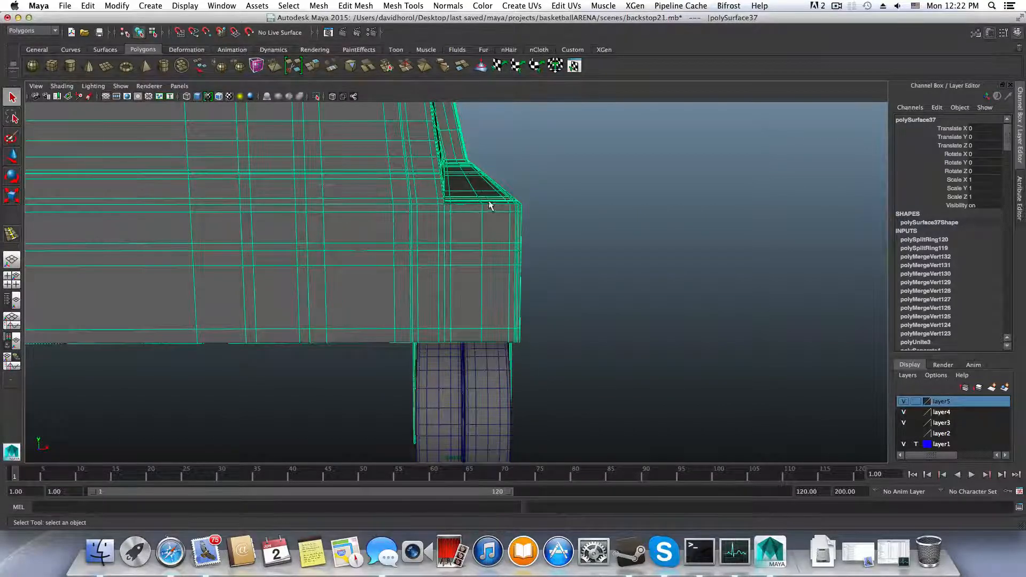
alt+drag(482, 287, 449, 304)
alt+right_drag(449, 305, 587, 373)
alt+drag(587, 373, 545, 289)
alt+right_drag(545, 290, 455, 281)
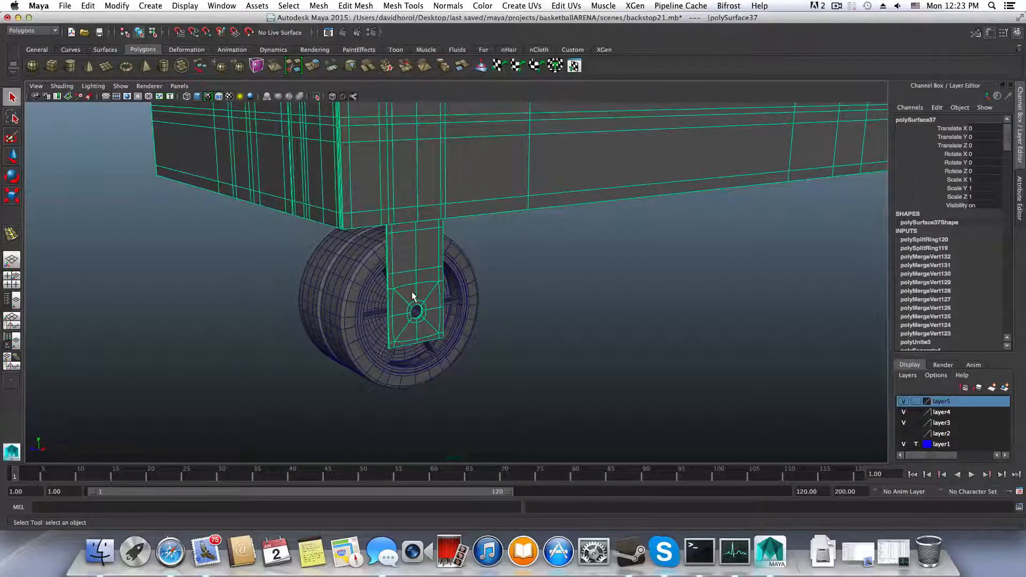
alt+drag(412, 296, 517, 327)
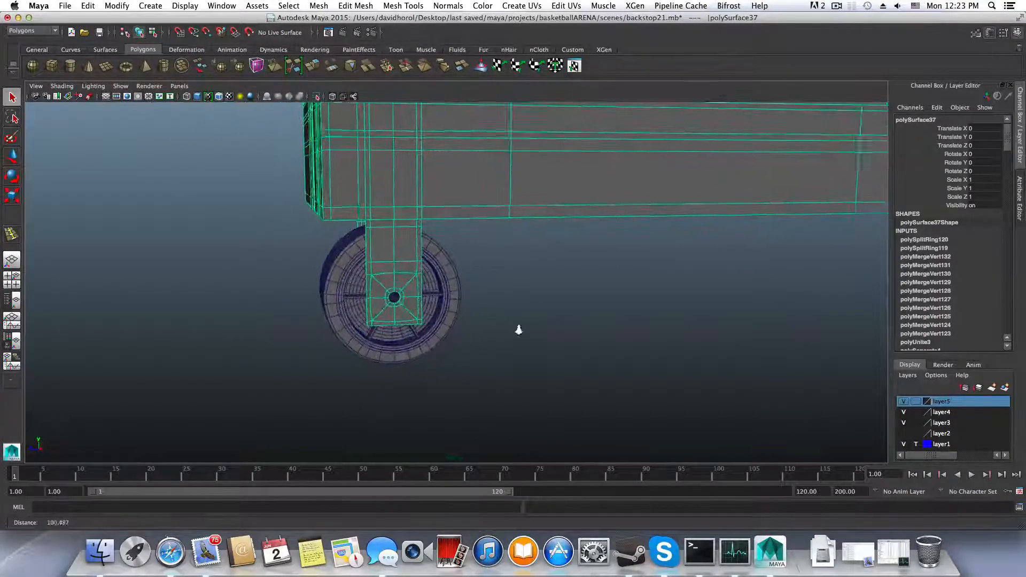
scroll(377, 324, up, 5)
alt+drag(353, 312, 314, 263)
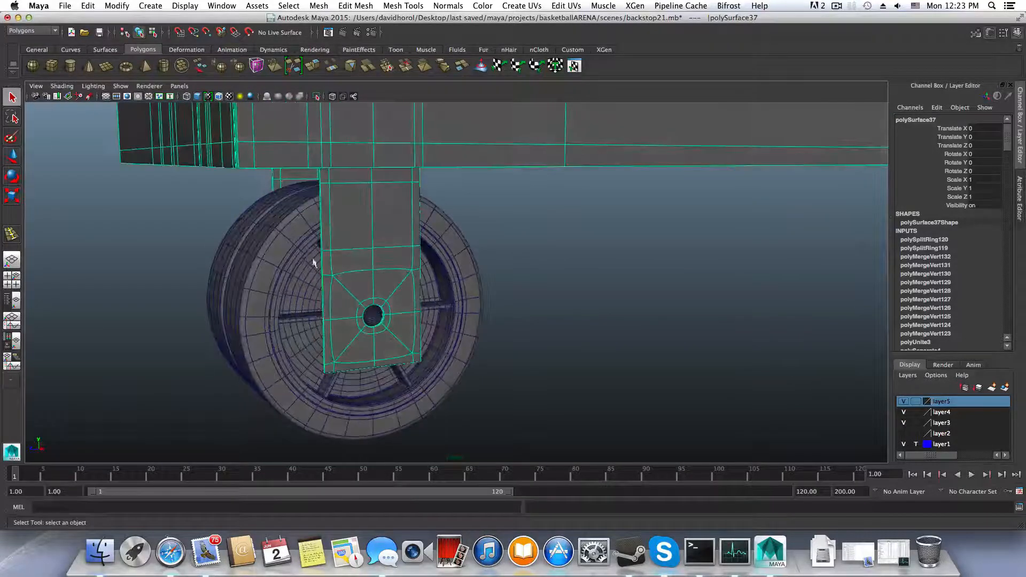
scroll(368, 332, down, 3)
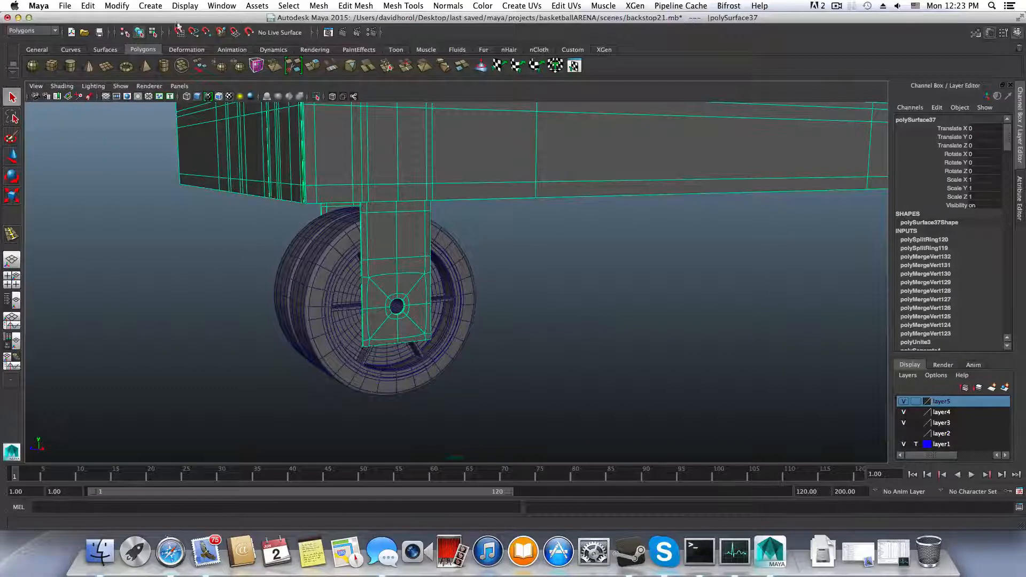
Save the scene as a new version named backstop22.mb in the scenes folder
click(66, 6)
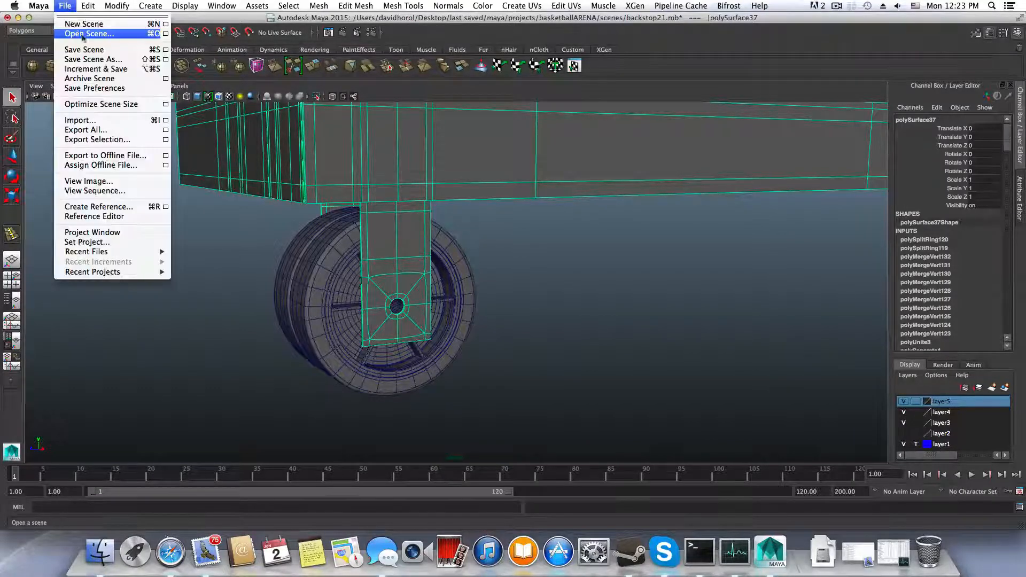
click(91, 59)
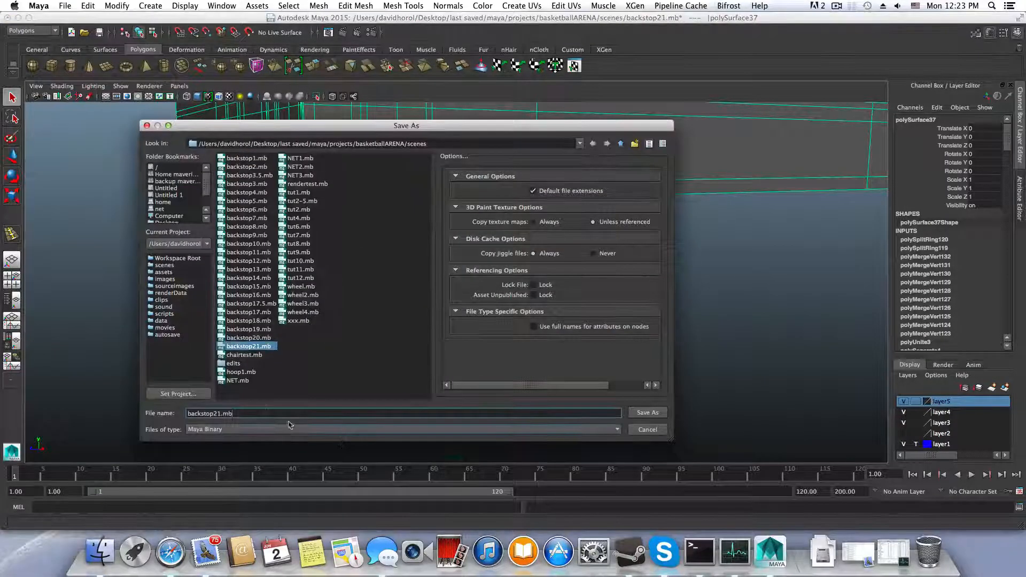
click(219, 413)
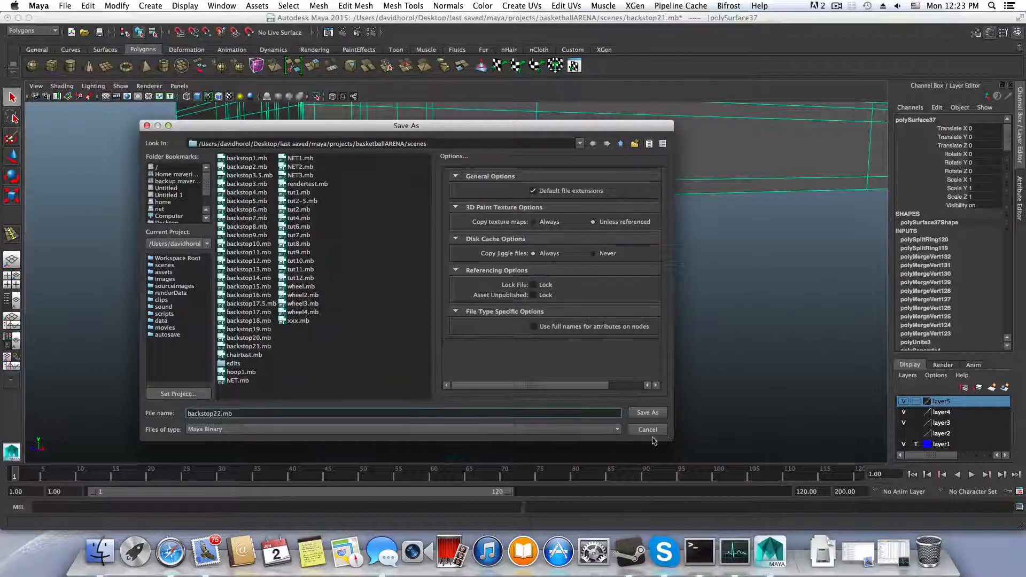
click(647, 413)
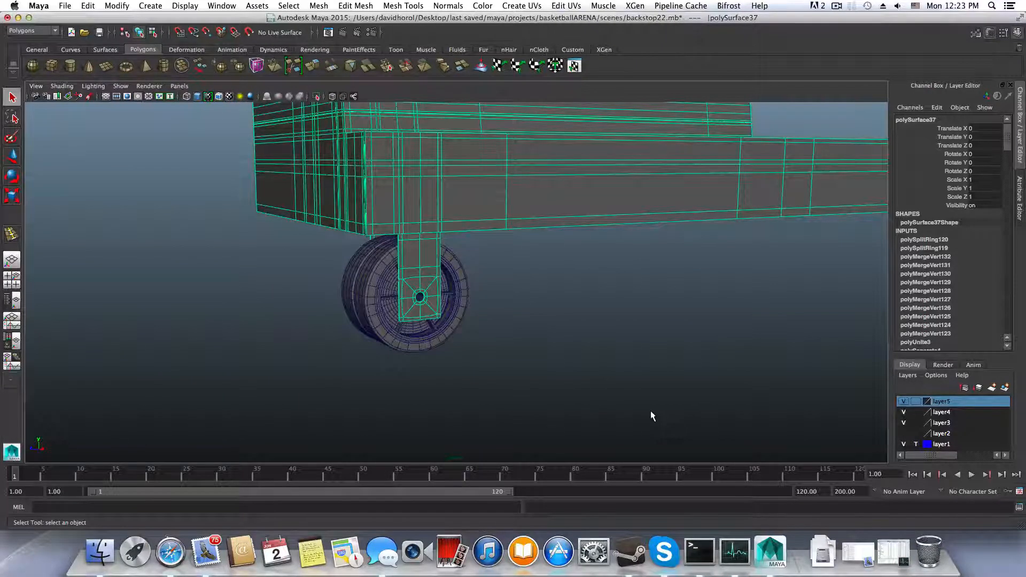
scroll(650, 410, up, 2)
click(836, 5)
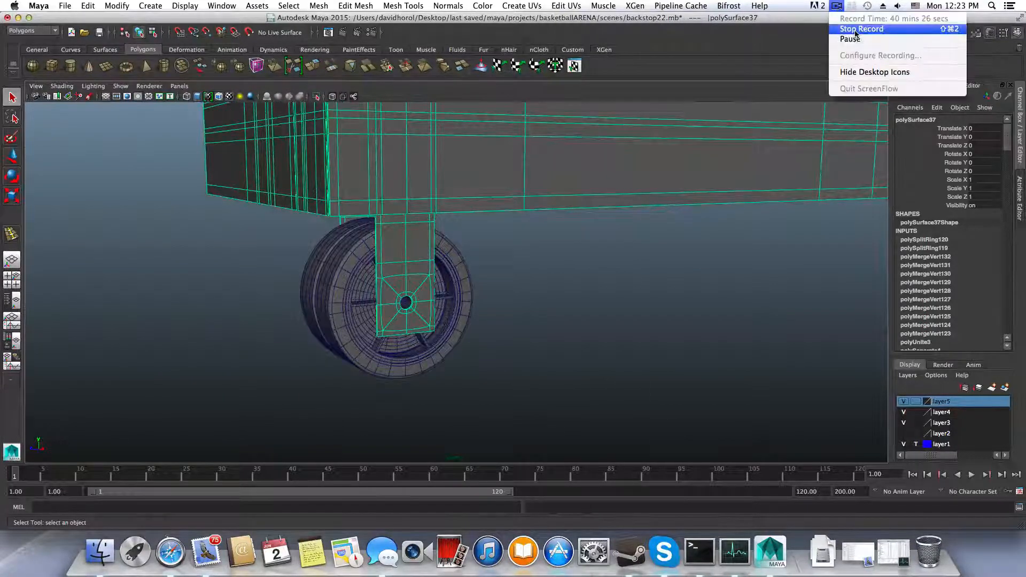